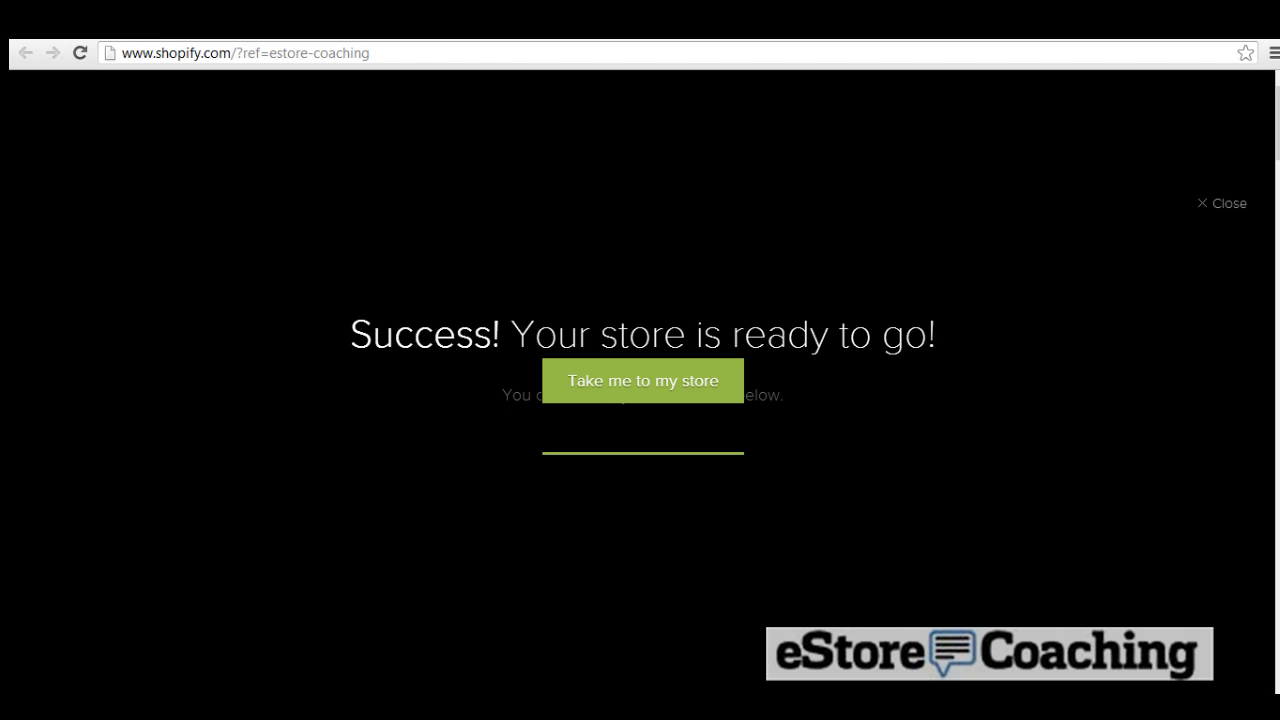
# Step: Follow 'Take me to my store' from the success screen to the admin login page
pyautogui.click(628, 394)
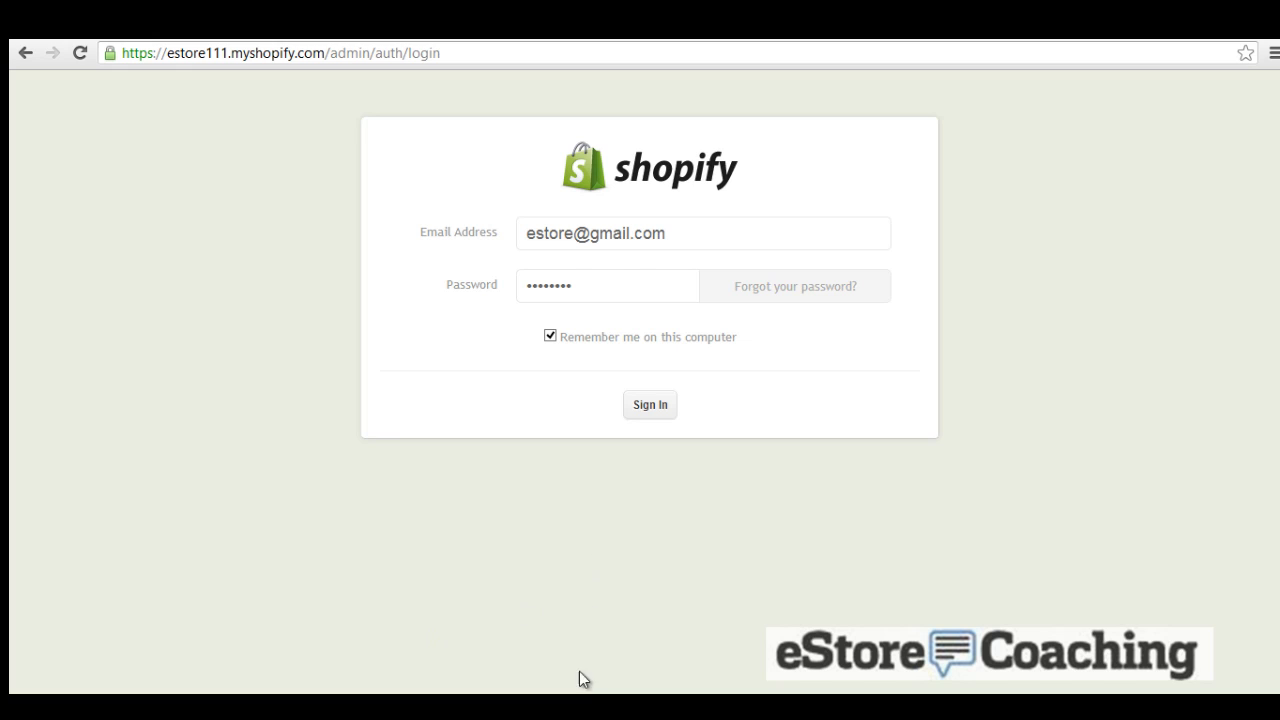
# Step: Sign in, then enter the owner's first and last name and the autofilled saved address
pyautogui.click(640, 406)
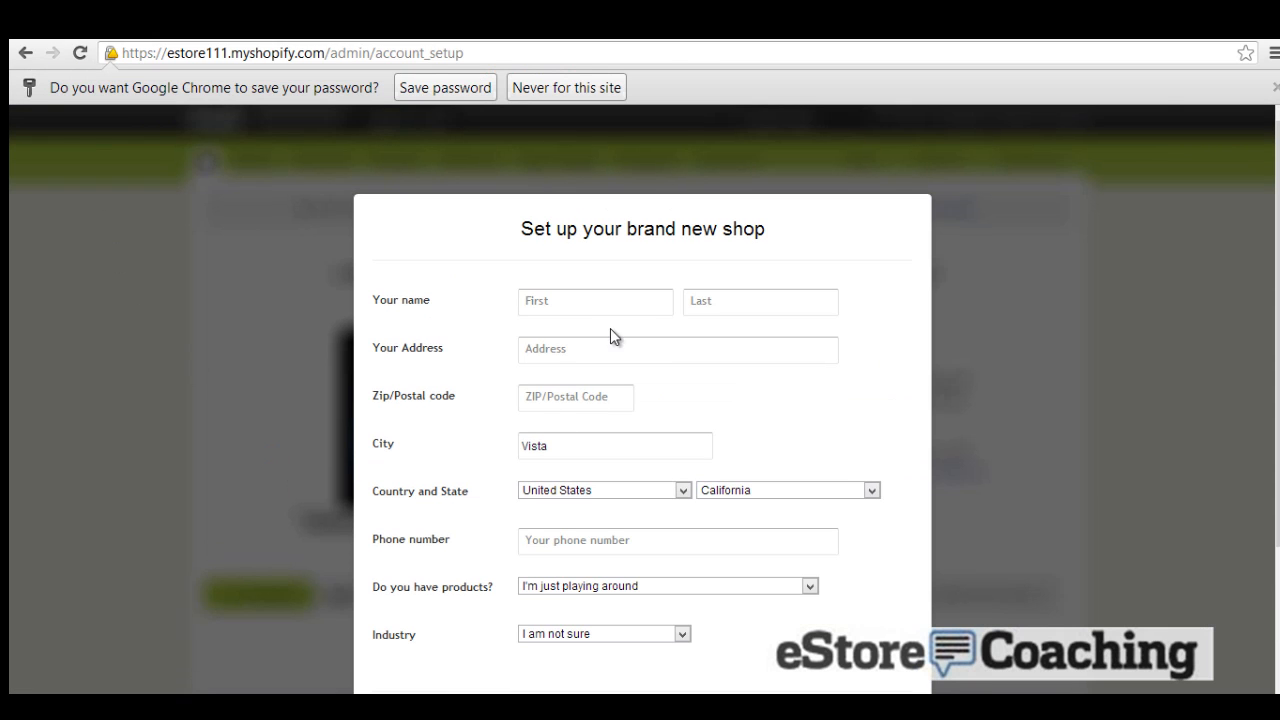
pyautogui.click(614, 299)
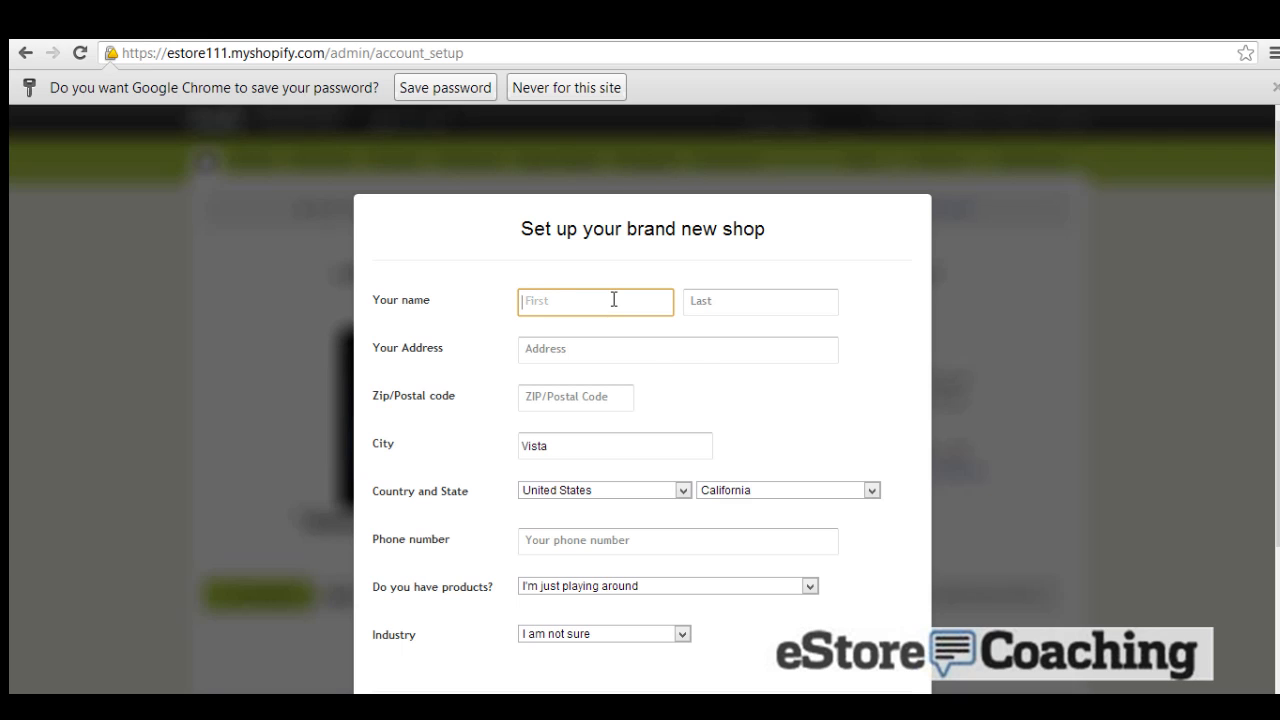
pyautogui.write('Jason')
pyautogui.press('Tab')
pyautogui.write('C')
pyautogui.press('Tab')
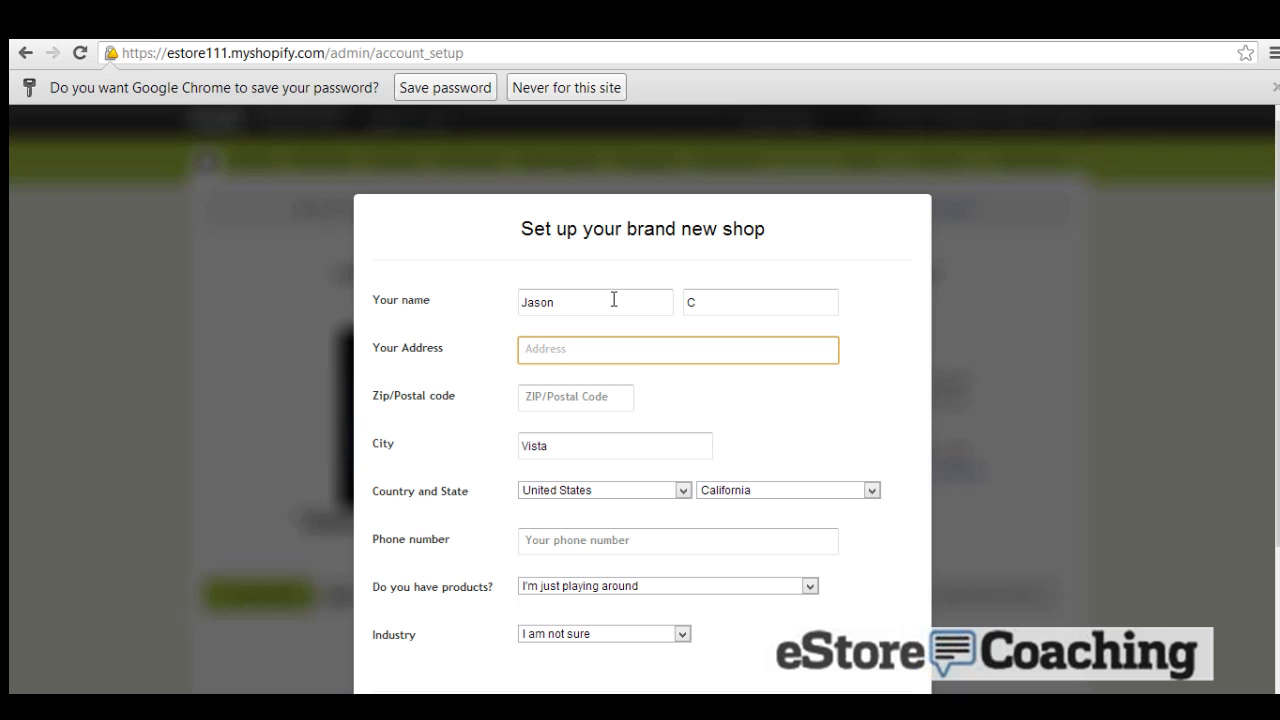
pyautogui.write('123')
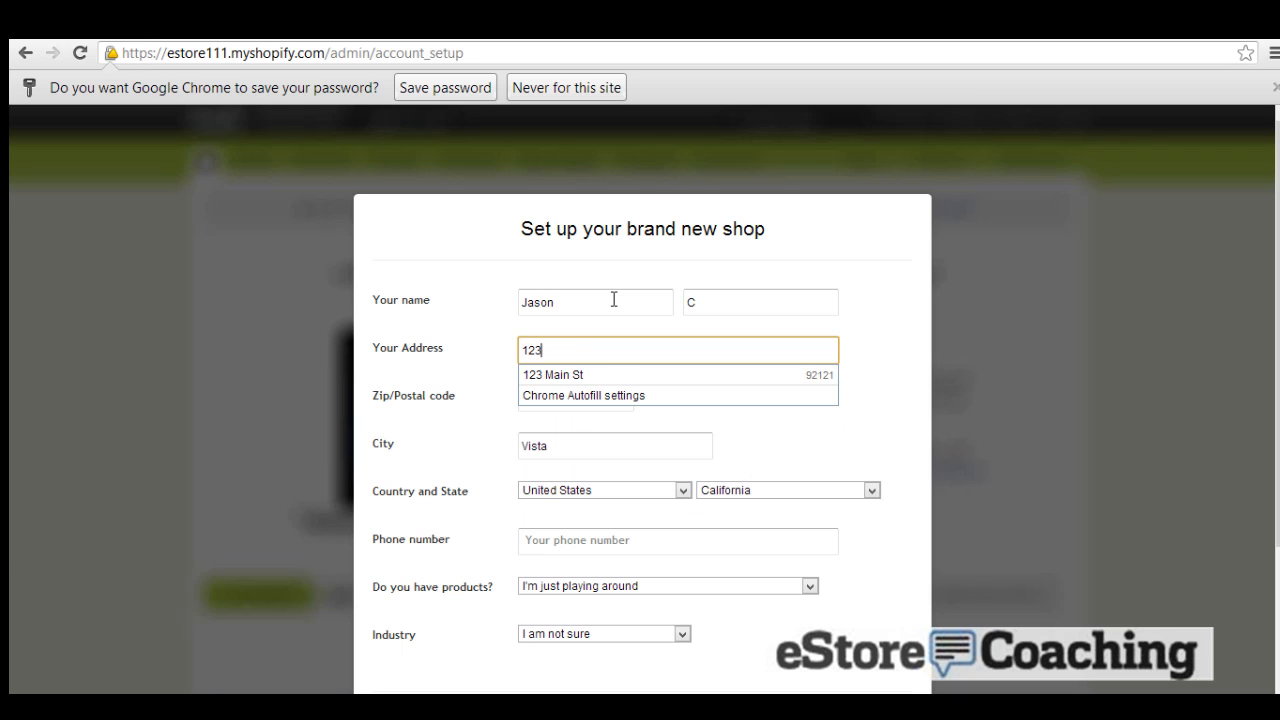
pyautogui.press('Down')
pyautogui.press('Return')
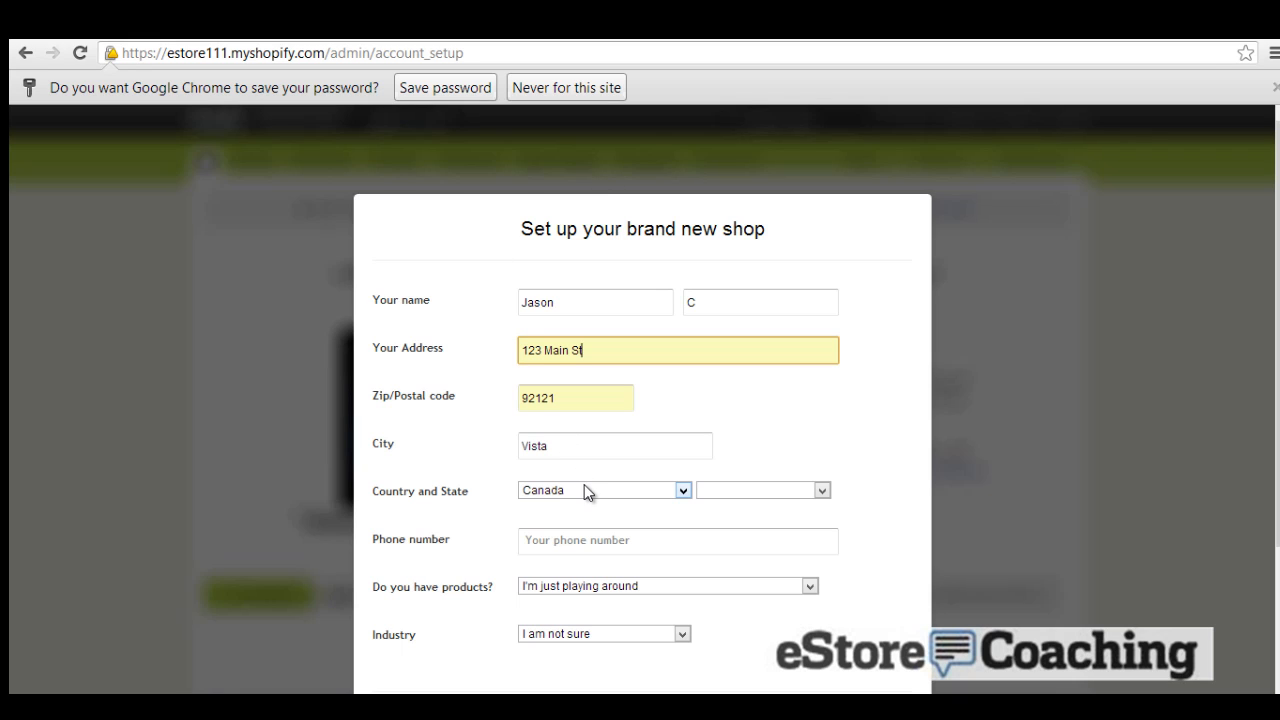
# Step: Set the country to United States and enter the shop's phone number after validation fails
pyautogui.click(533, 491)
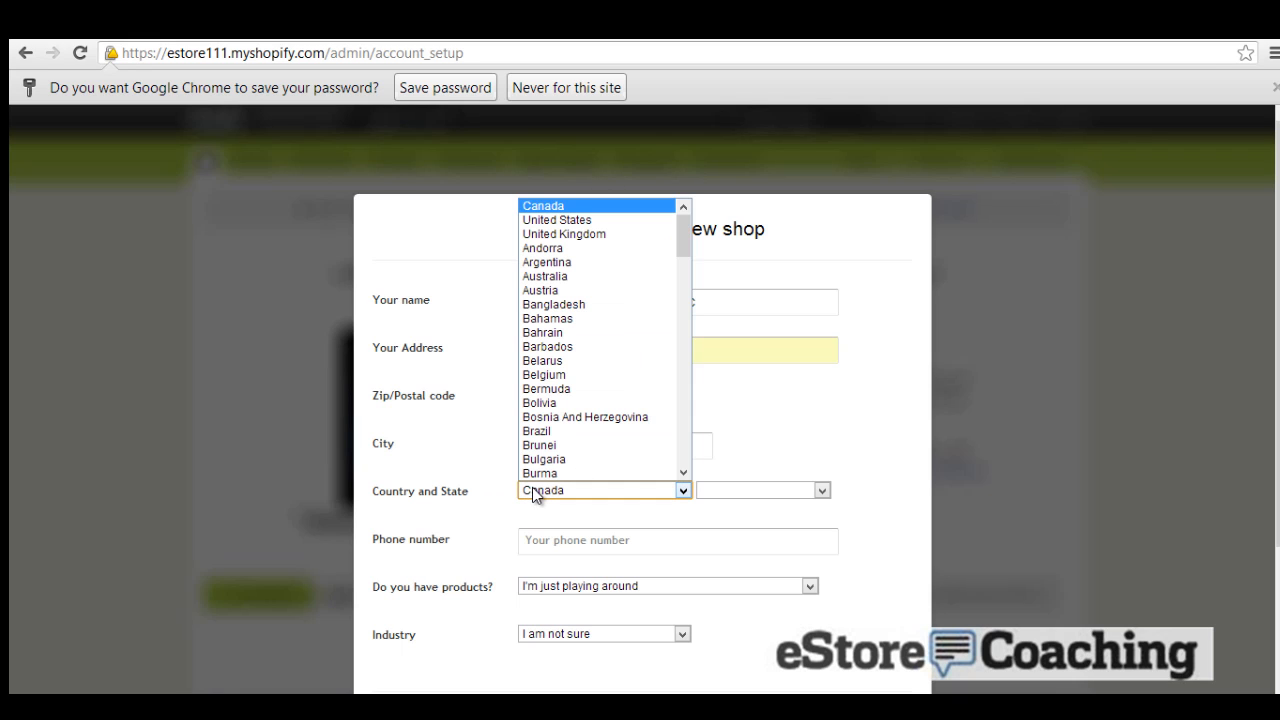
pyautogui.click(552, 220)
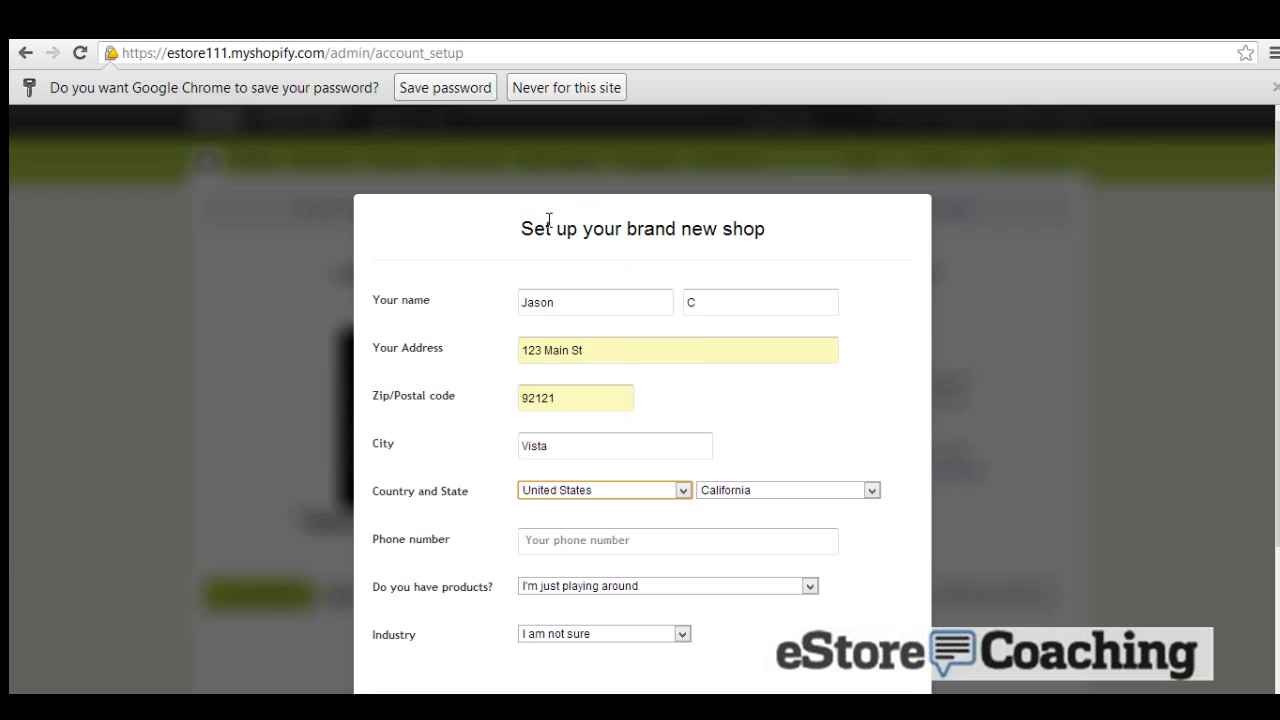
pyautogui.click(433, 398)
pyautogui.scroll(-2, 442, 404)
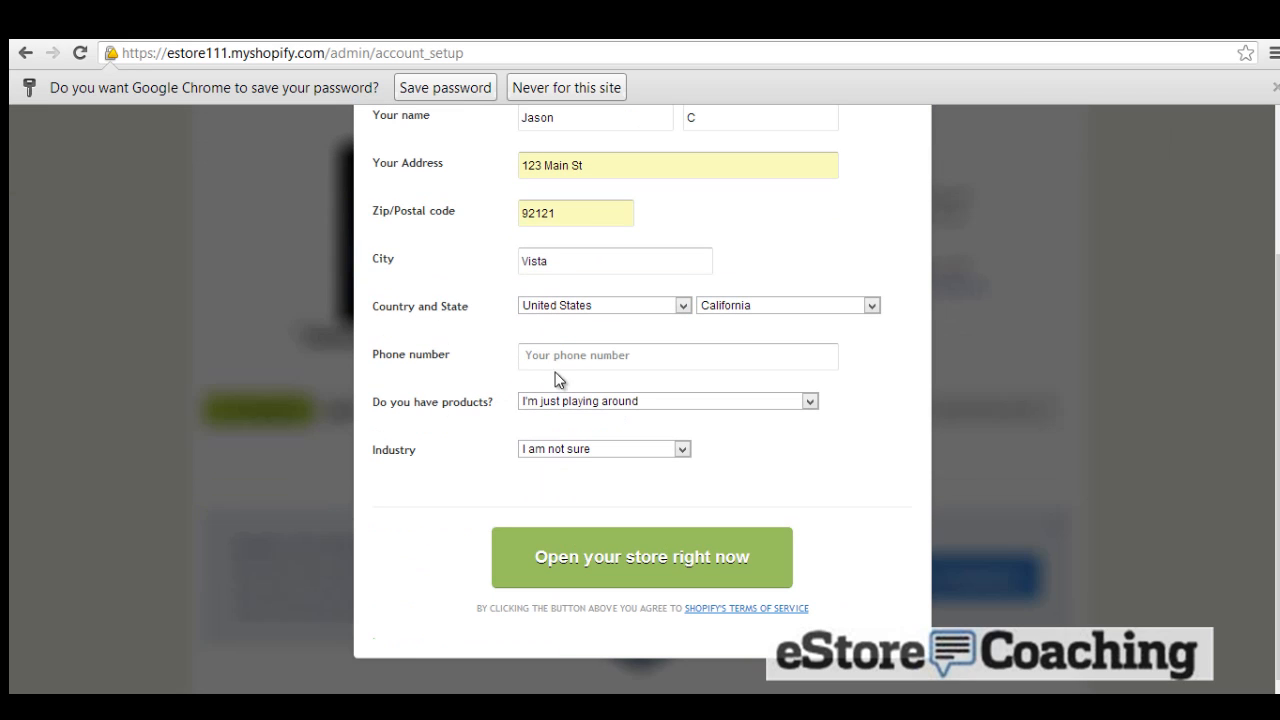
pyautogui.click(580, 557)
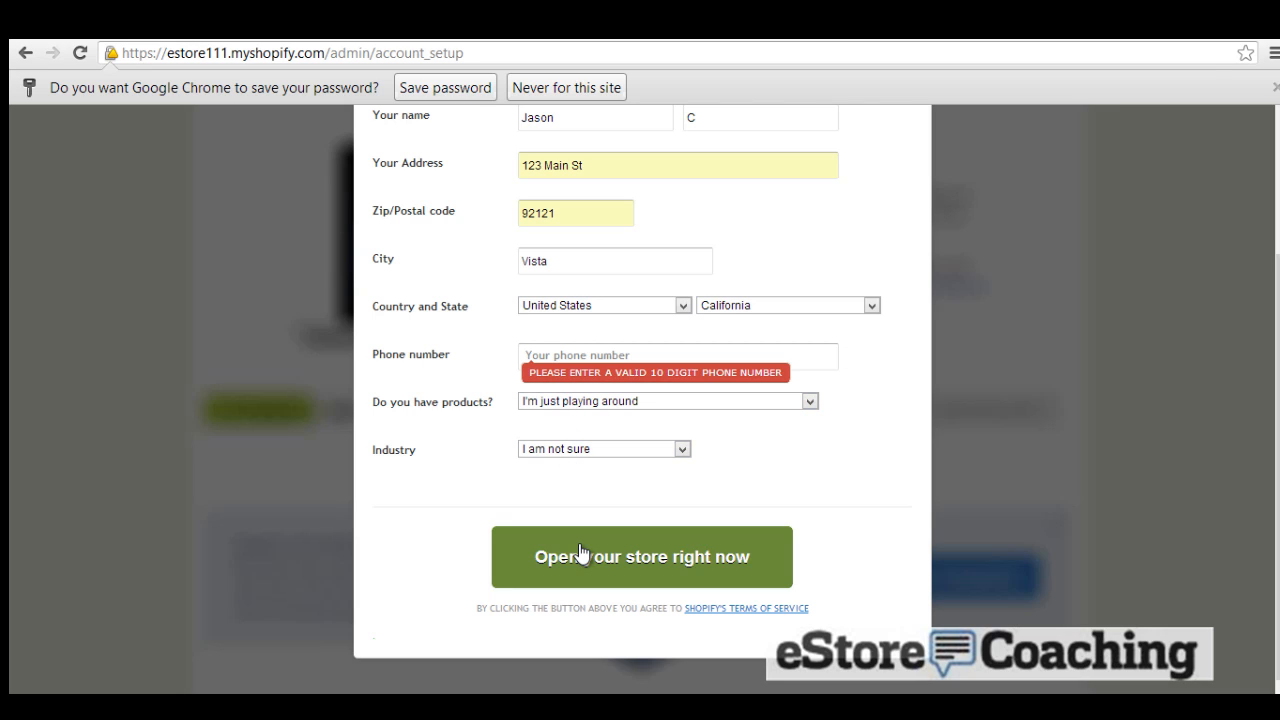
pyautogui.click(586, 352)
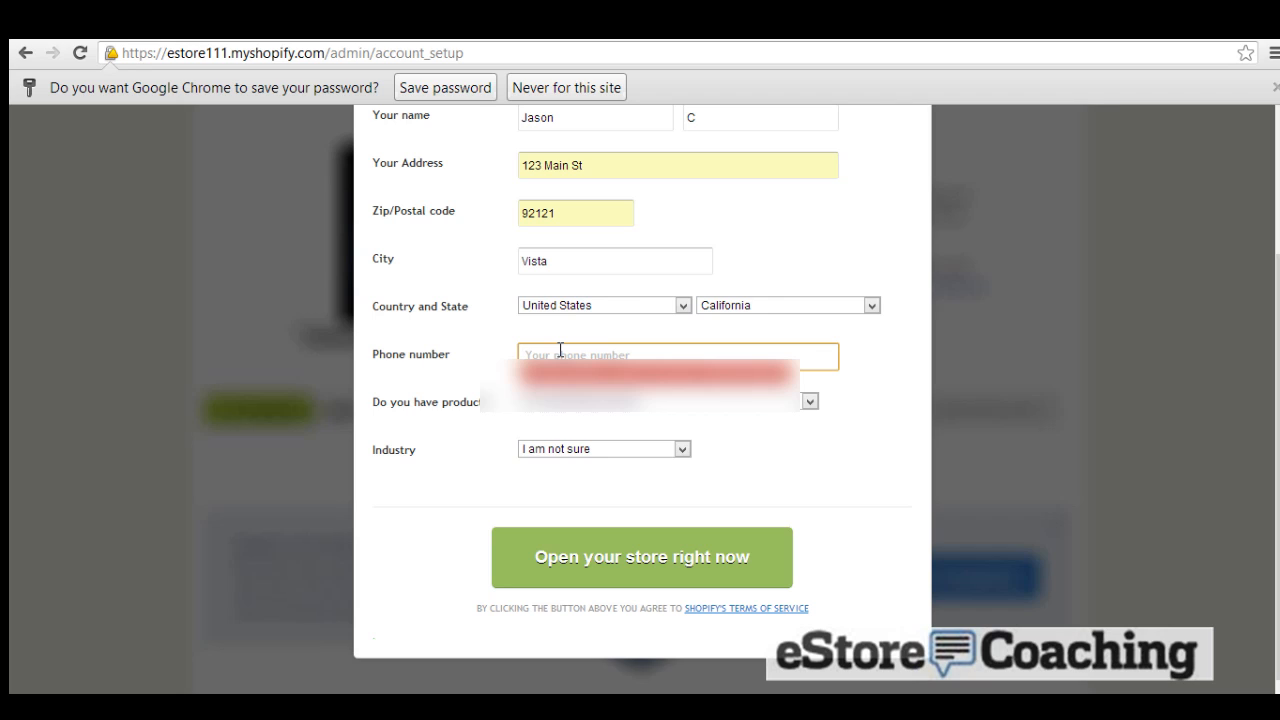
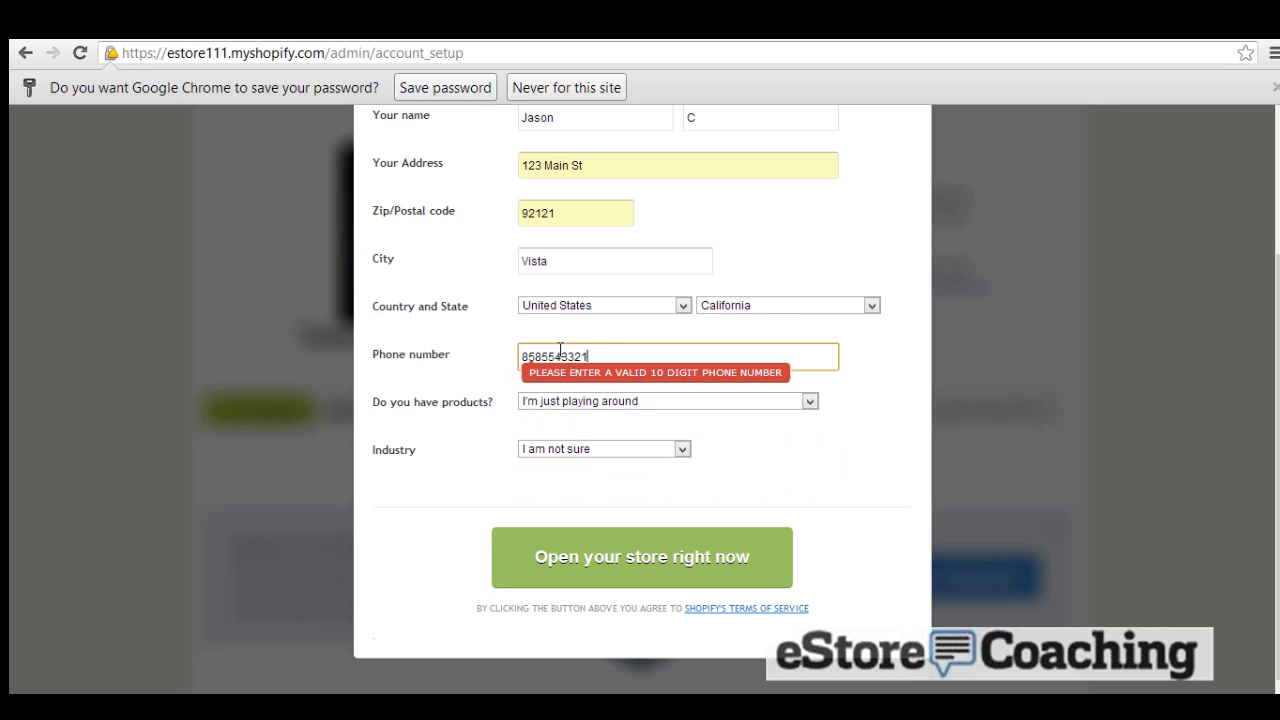
# Step: Open the store and view the password-protected ESTORE111 storefront
pyautogui.click(668, 566)
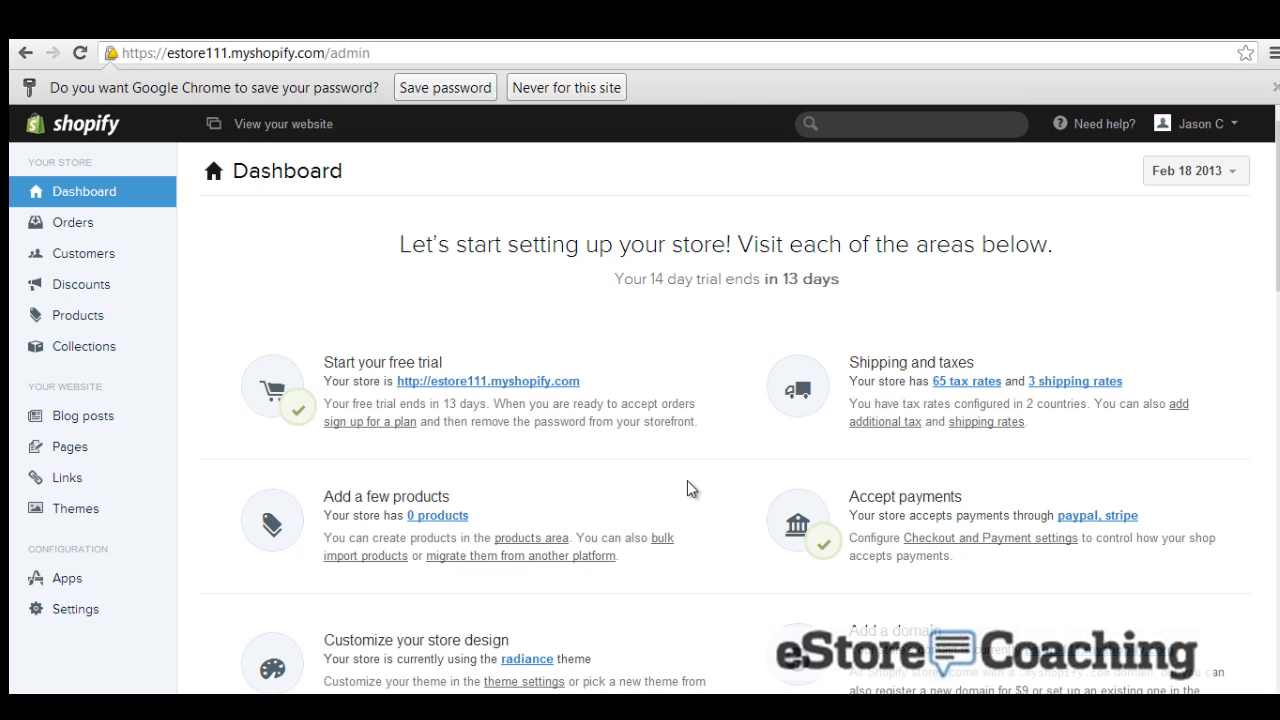
pyautogui.click(265, 136)
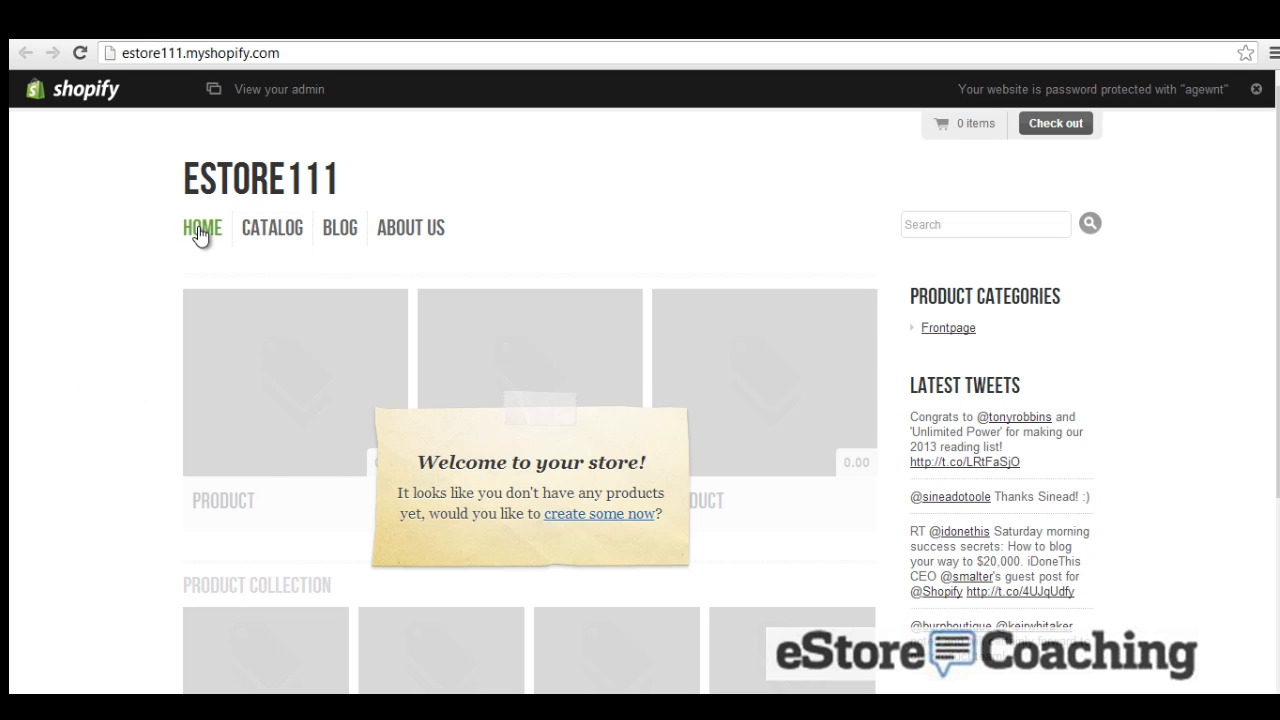
# Step: Scroll through the storefront's product placeholders and footer
pyautogui.scroll(-2, 243, 286)
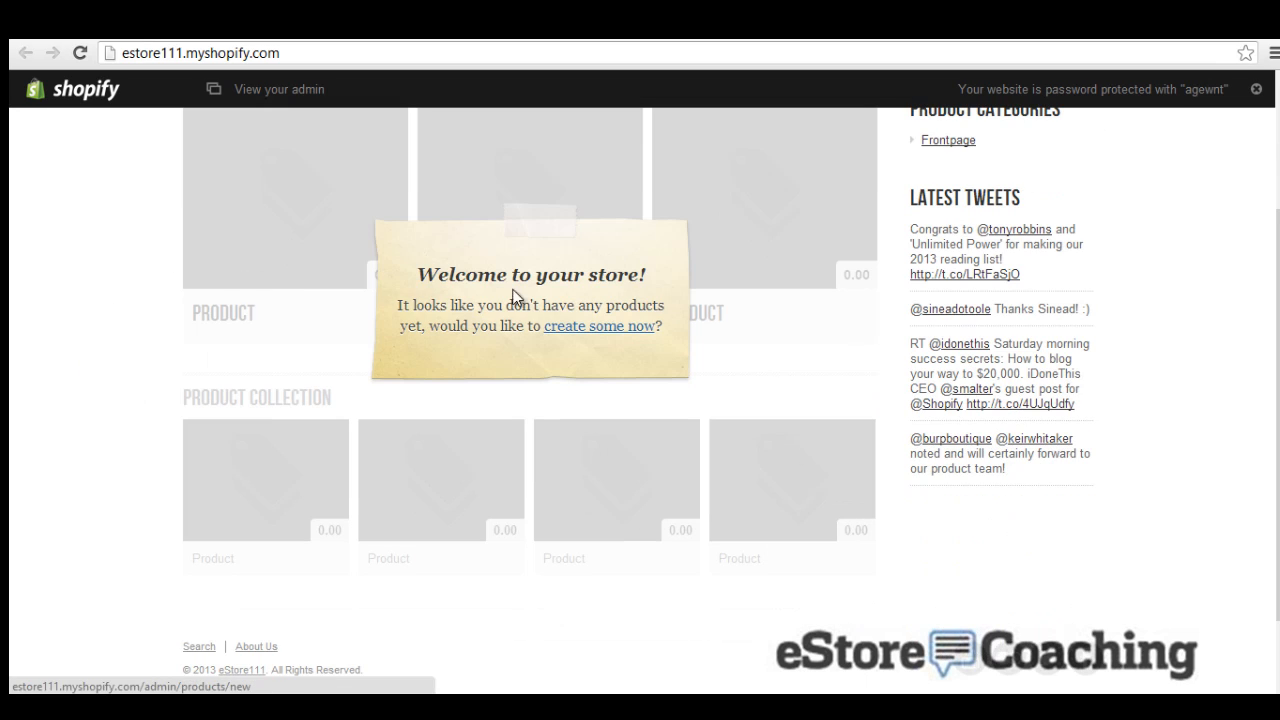
pyautogui.scroll(-1, 798, 358)
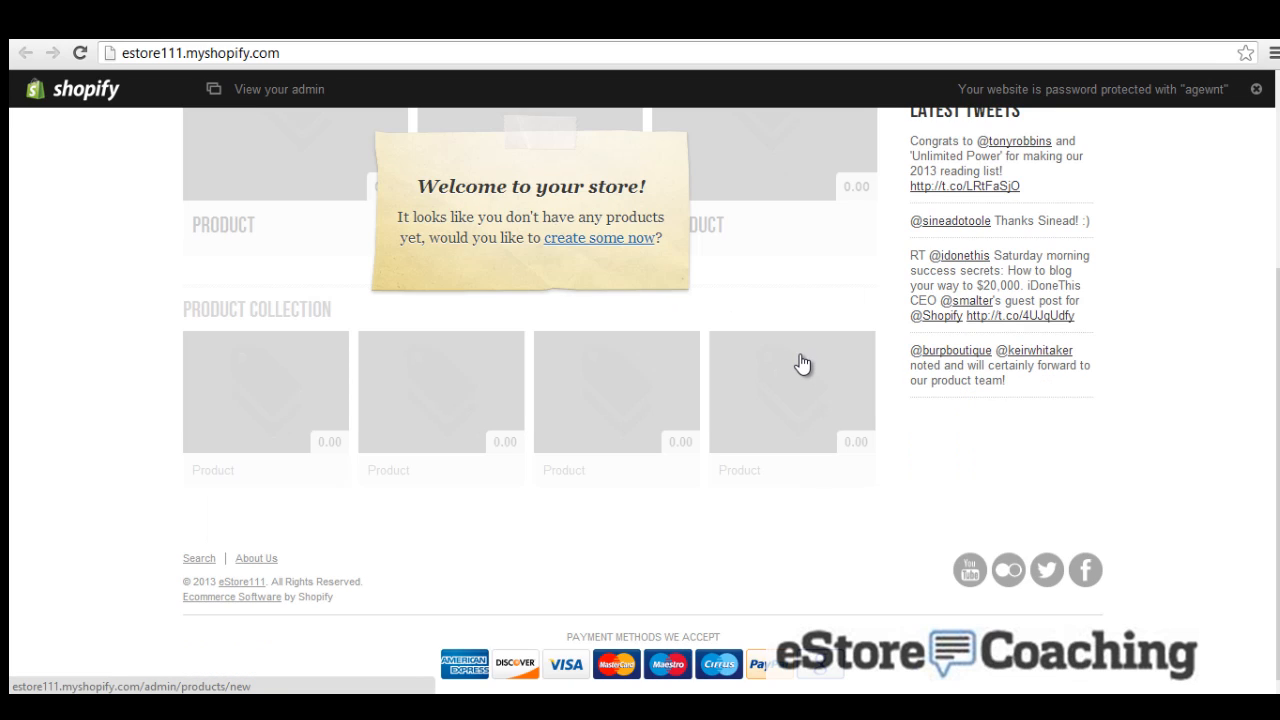
pyautogui.scroll(3, 802, 364)
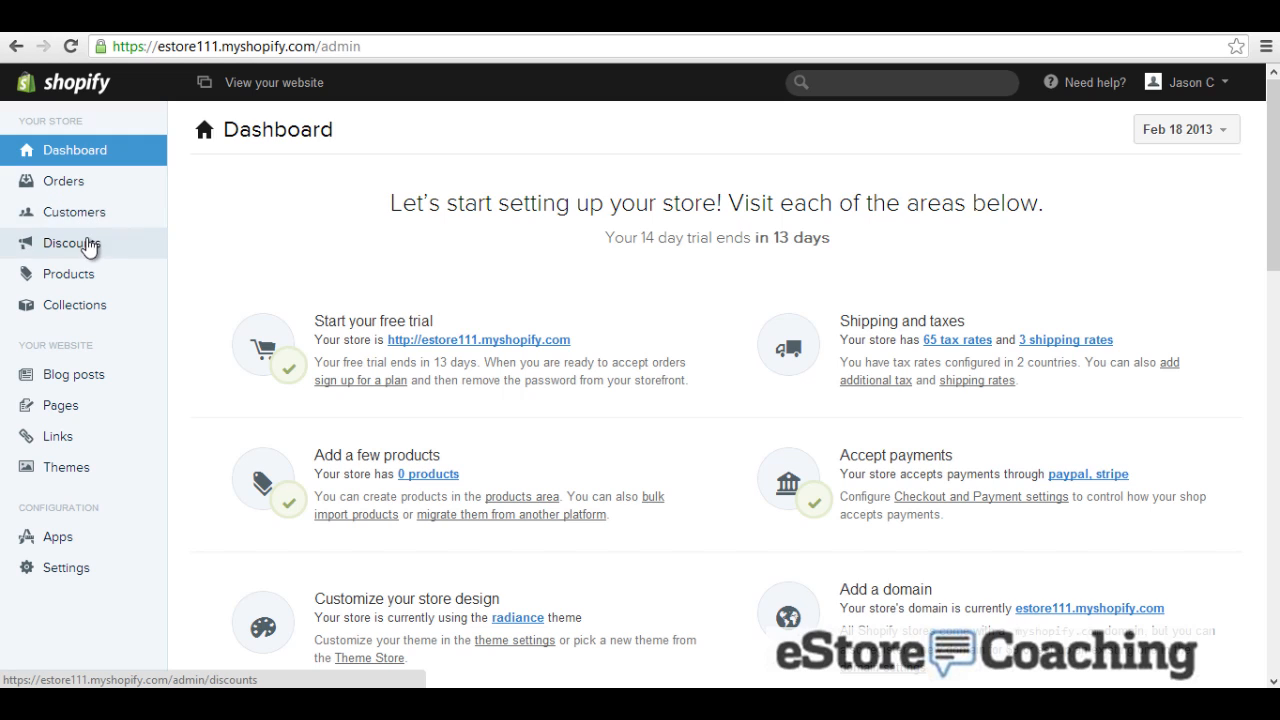
# Step: From the empty Products list, open the 'Upload your products CSV file' import dialog
pyautogui.click(85, 280)
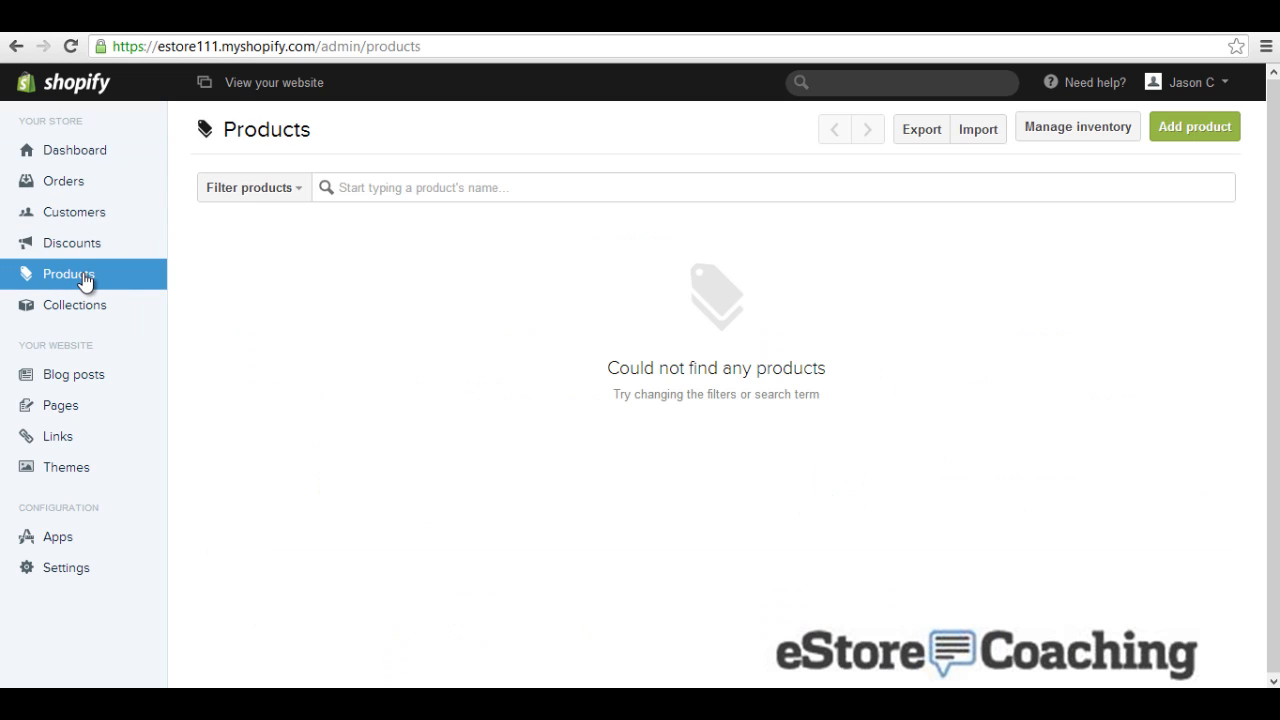
pyautogui.click(993, 138)
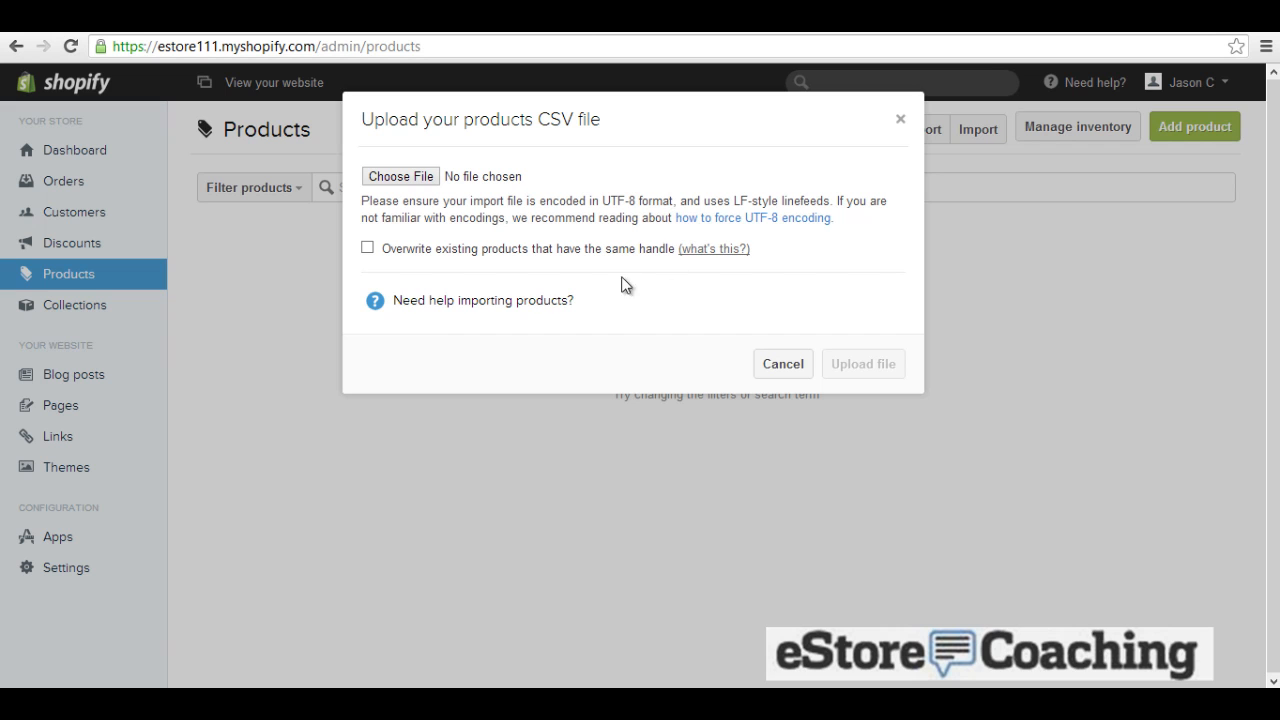
pyautogui.click(553, 300)
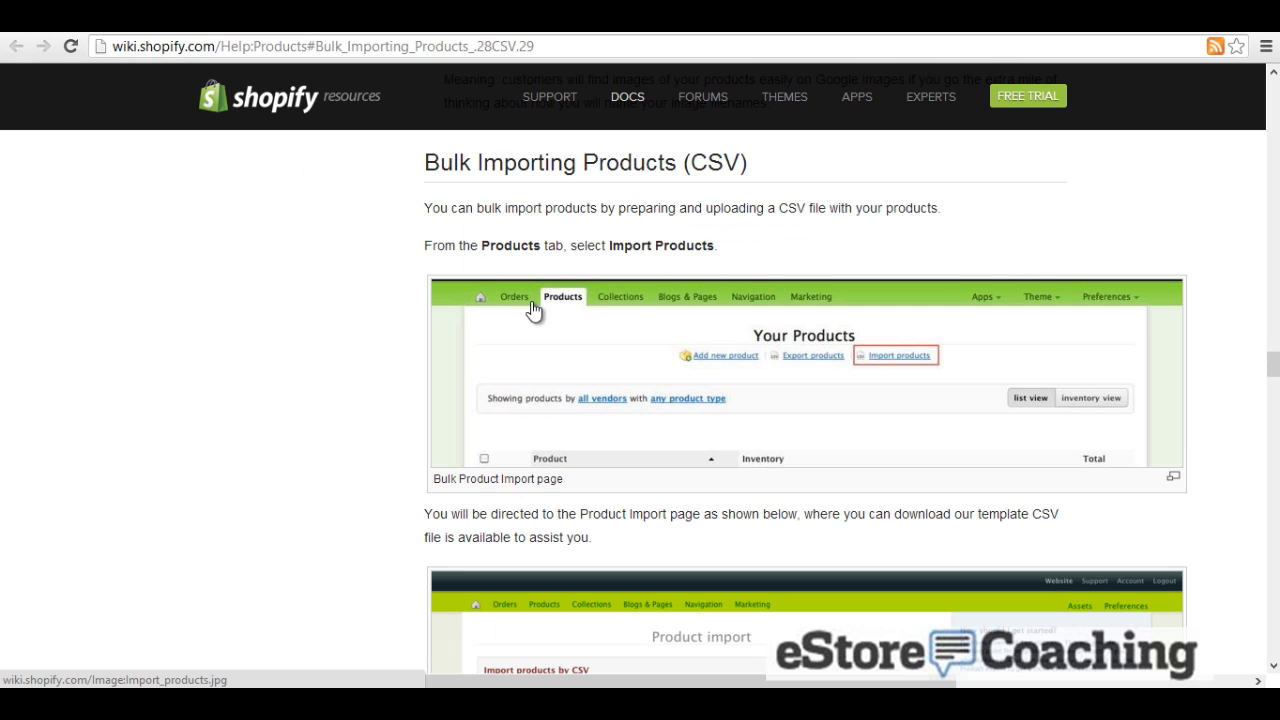
pyautogui.scroll(-5, 365, 342)
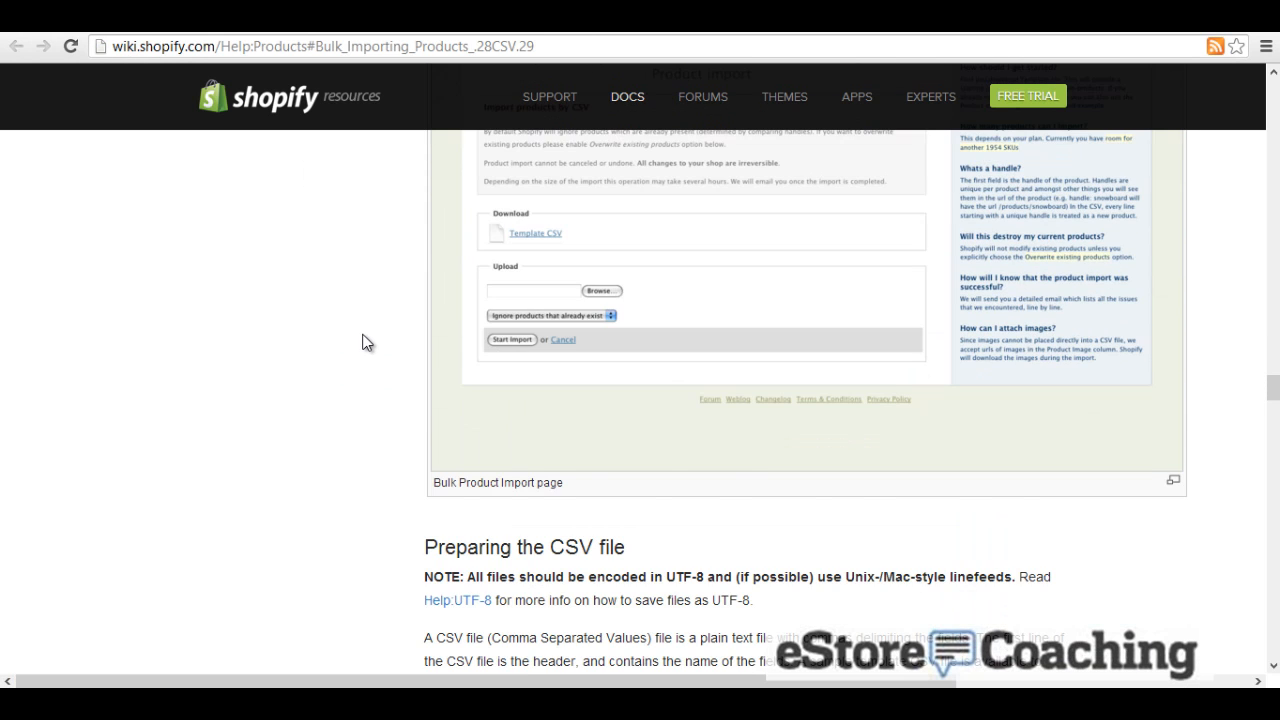
pyautogui.scroll(-5, 365, 342)
pyautogui.scroll(-3, 363, 342)
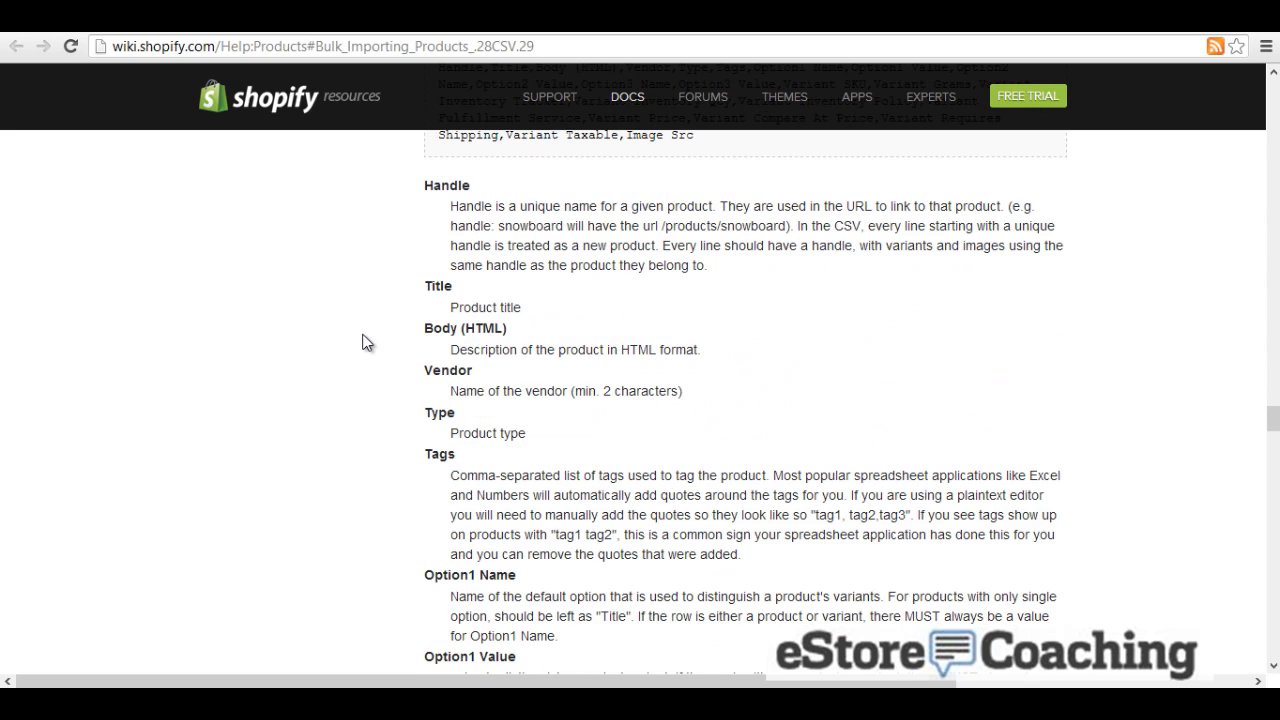
pyautogui.scroll(-7, 365, 342)
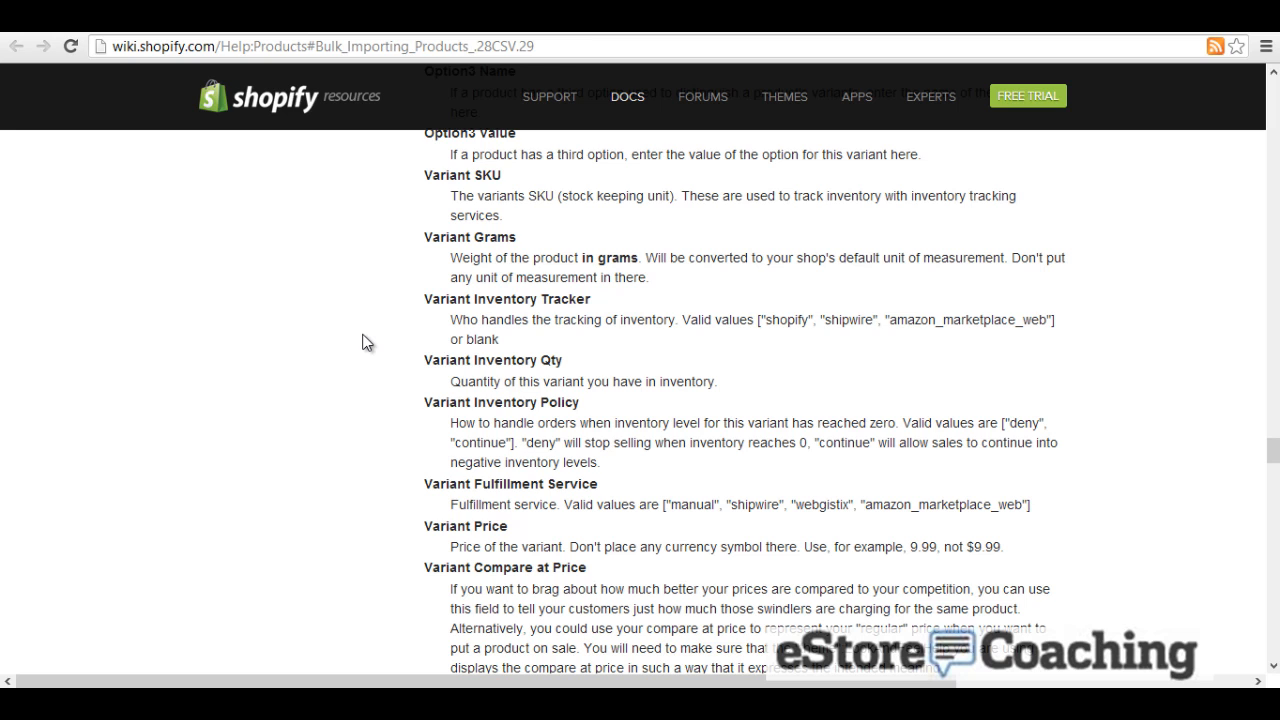
pyautogui.scroll(10, 365, 342)
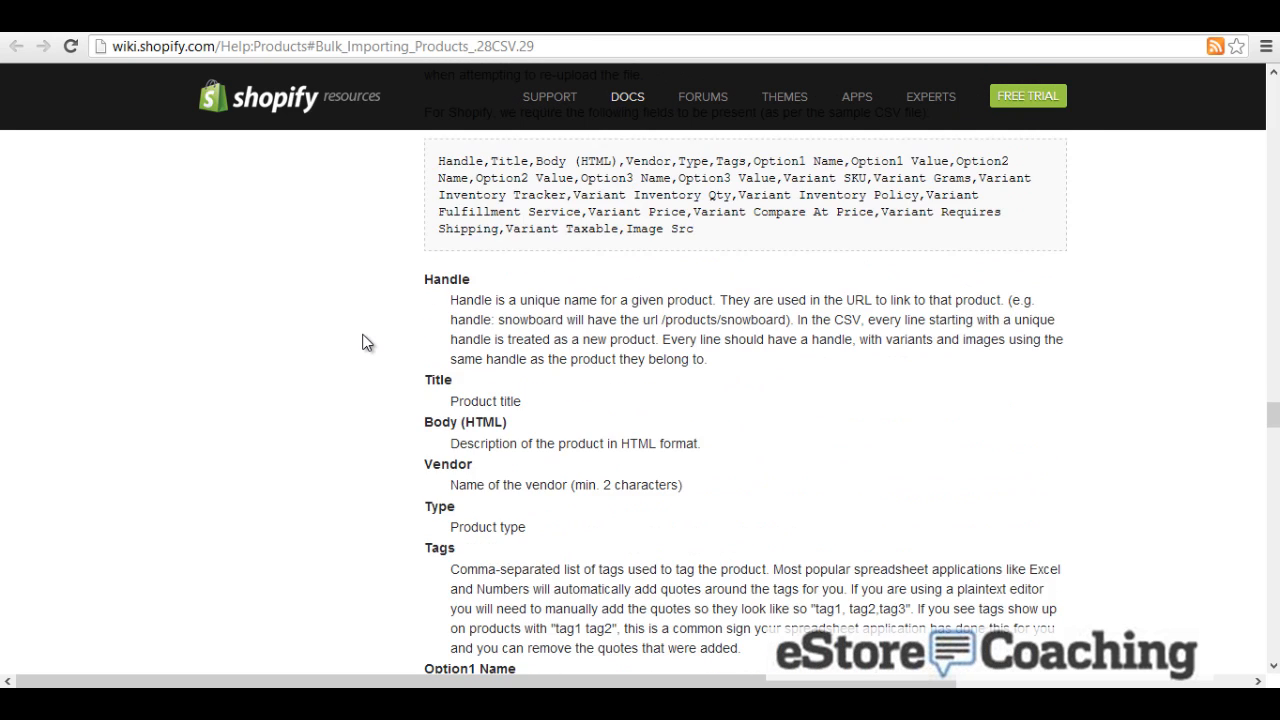
pyautogui.scroll(1, 363, 342)
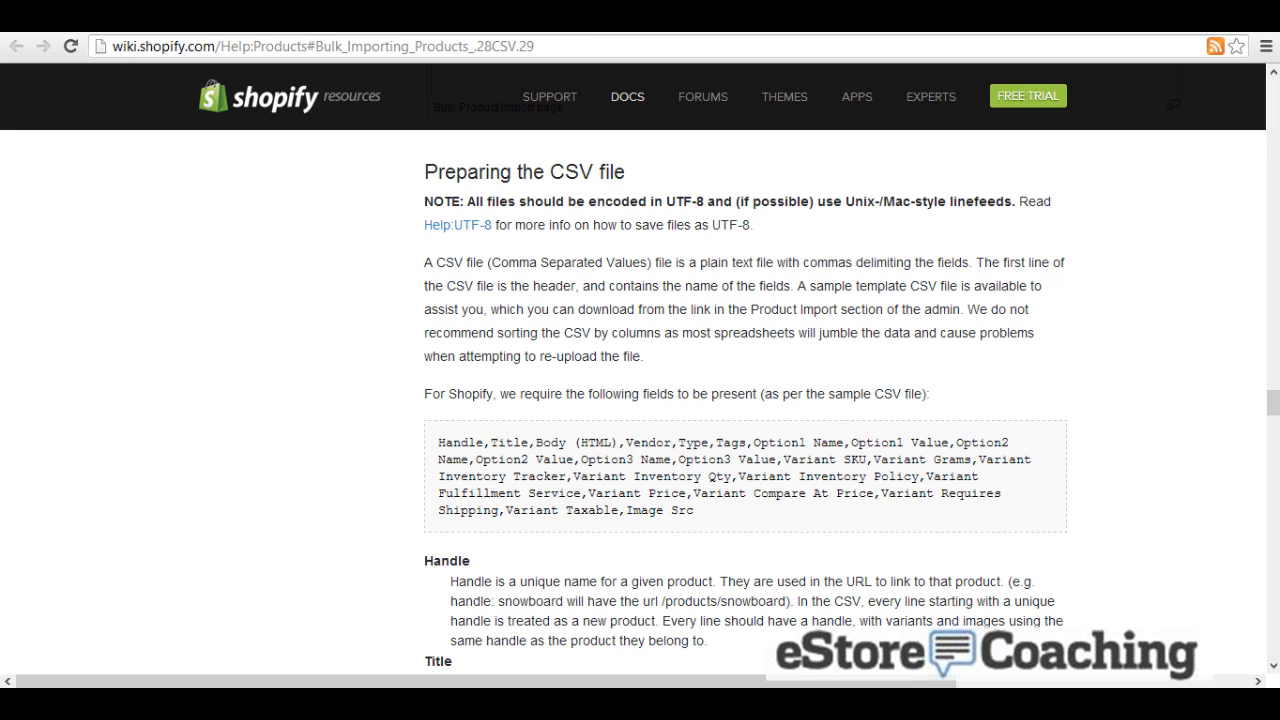
pyautogui.click(400, 15)
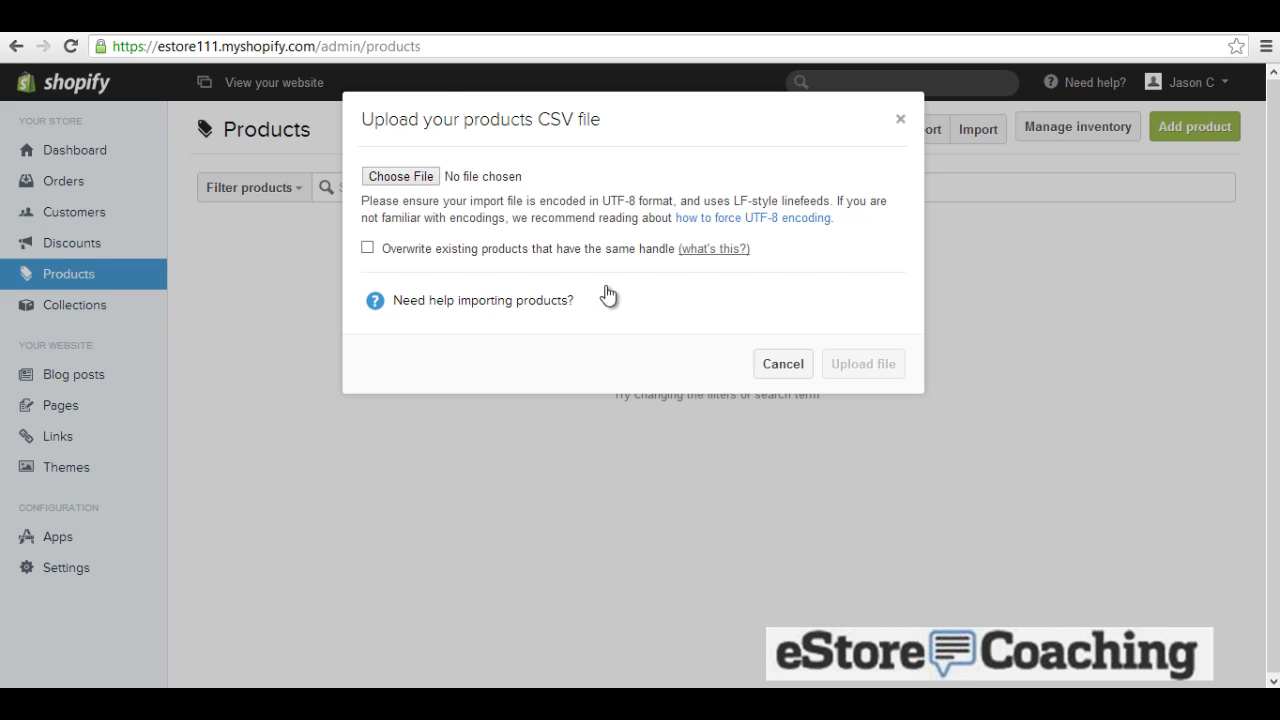
# Step: Dismiss the CSV upload, start a new product and name it 'Nike Dri-fit Polo'
pyautogui.click(777, 364)
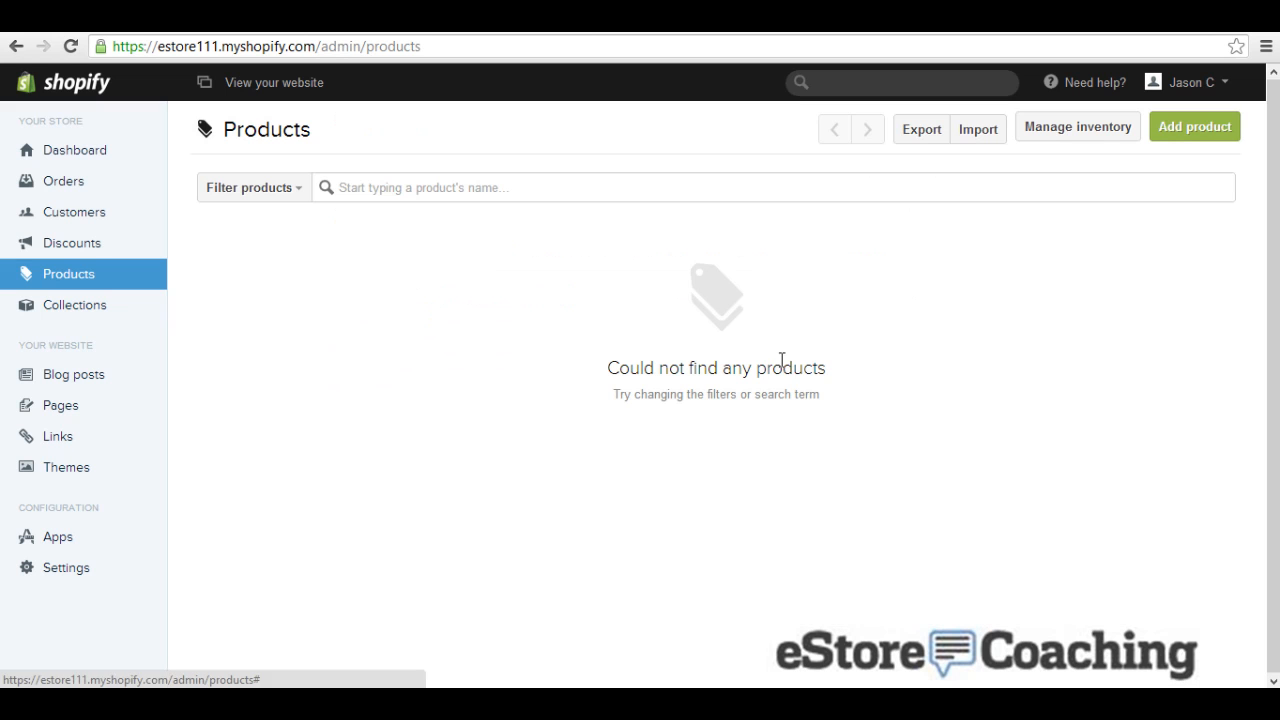
pyautogui.click(1166, 136)
pyautogui.click(853, 213)
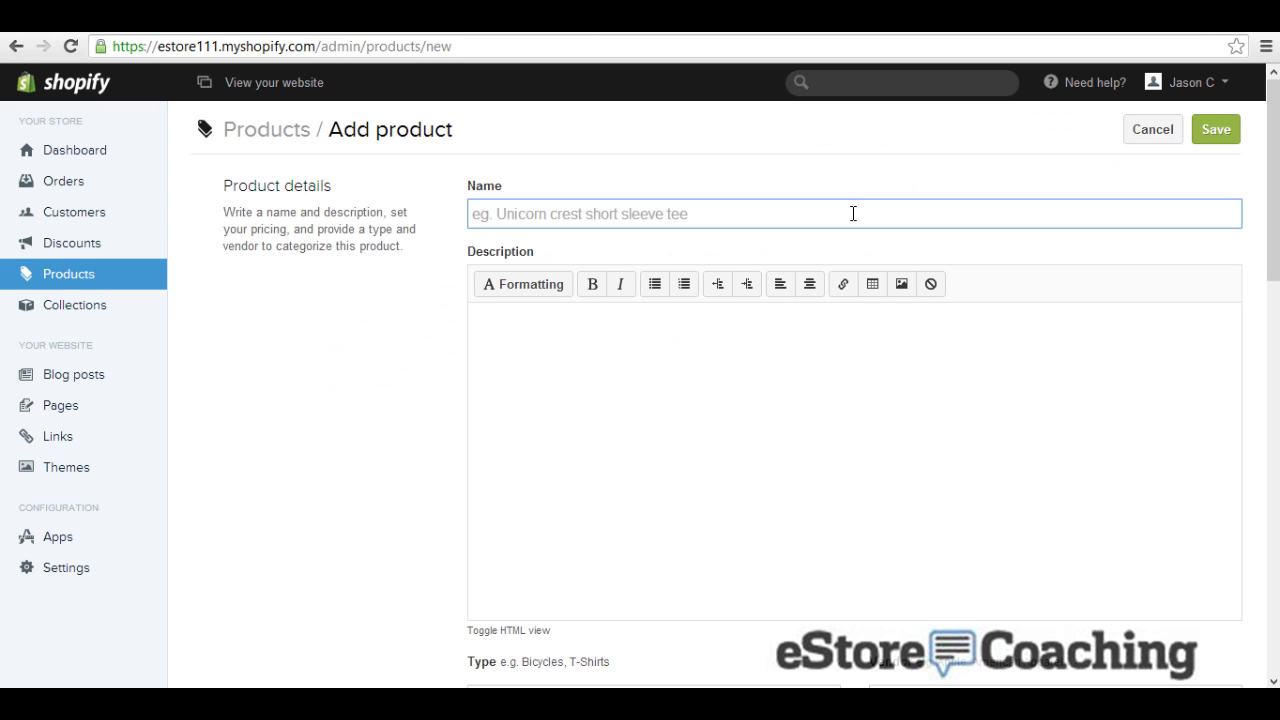
pyautogui.write('Nike ')
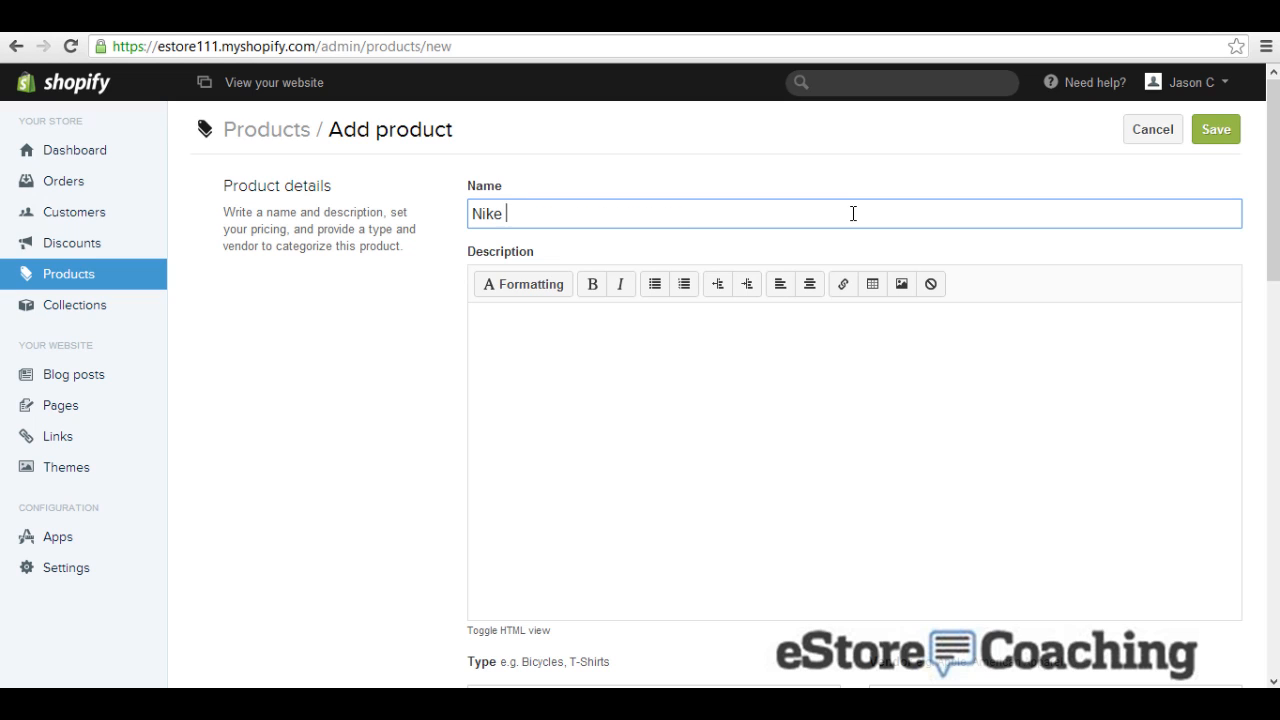
pyautogui.write('Dri-fit Polo')
pyautogui.press('Tab')
pyautogui.press('Tab')
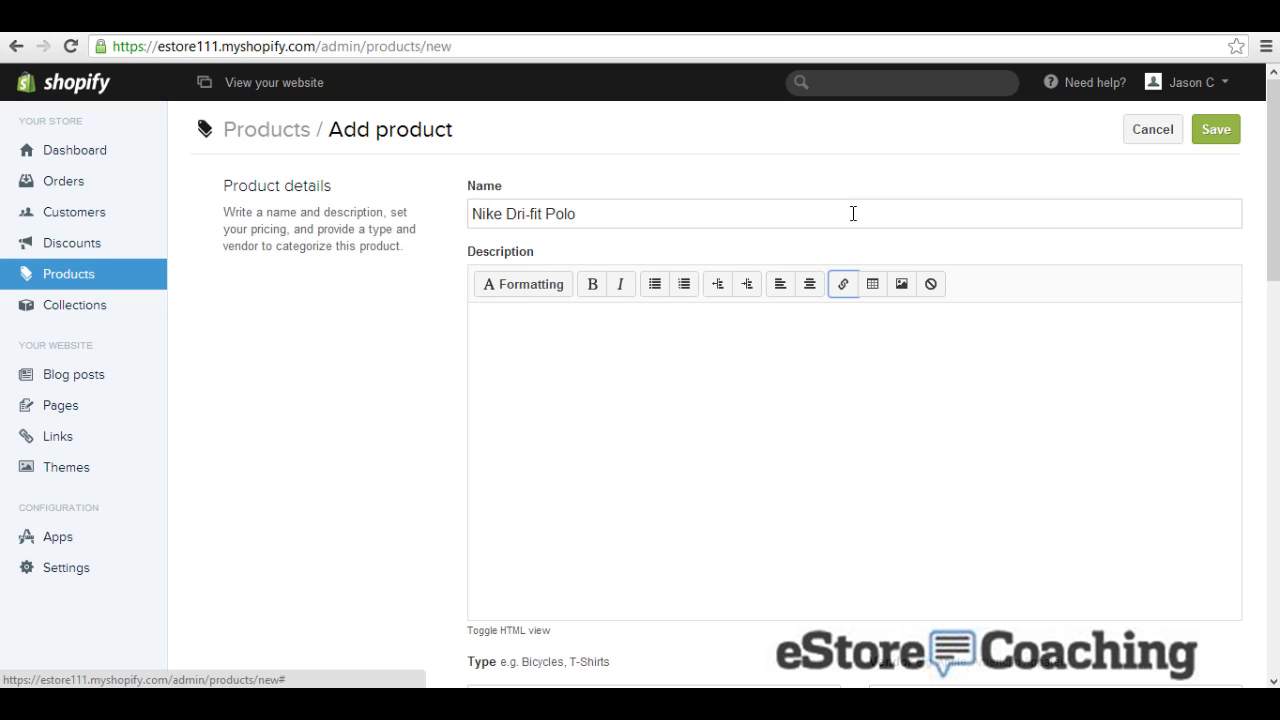
# Step: Give the polo the description 'Some description of my polo'
pyautogui.click(712, 560)
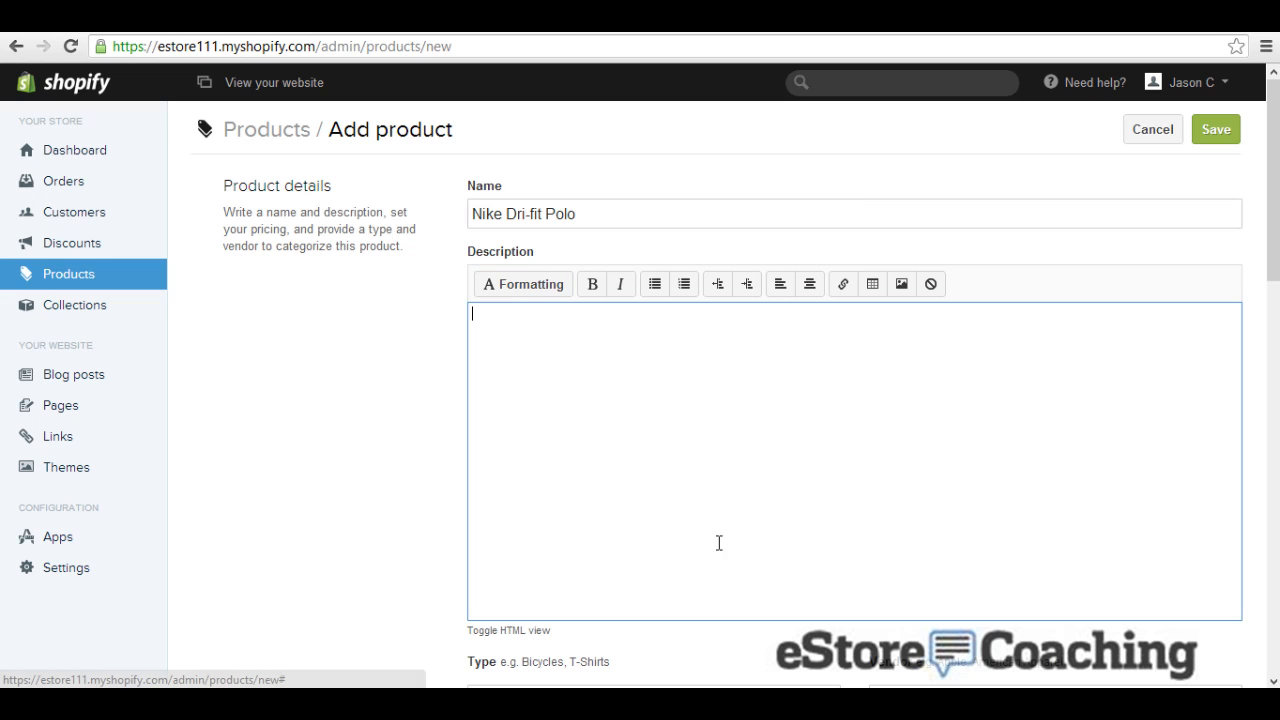
pyautogui.write('Some')
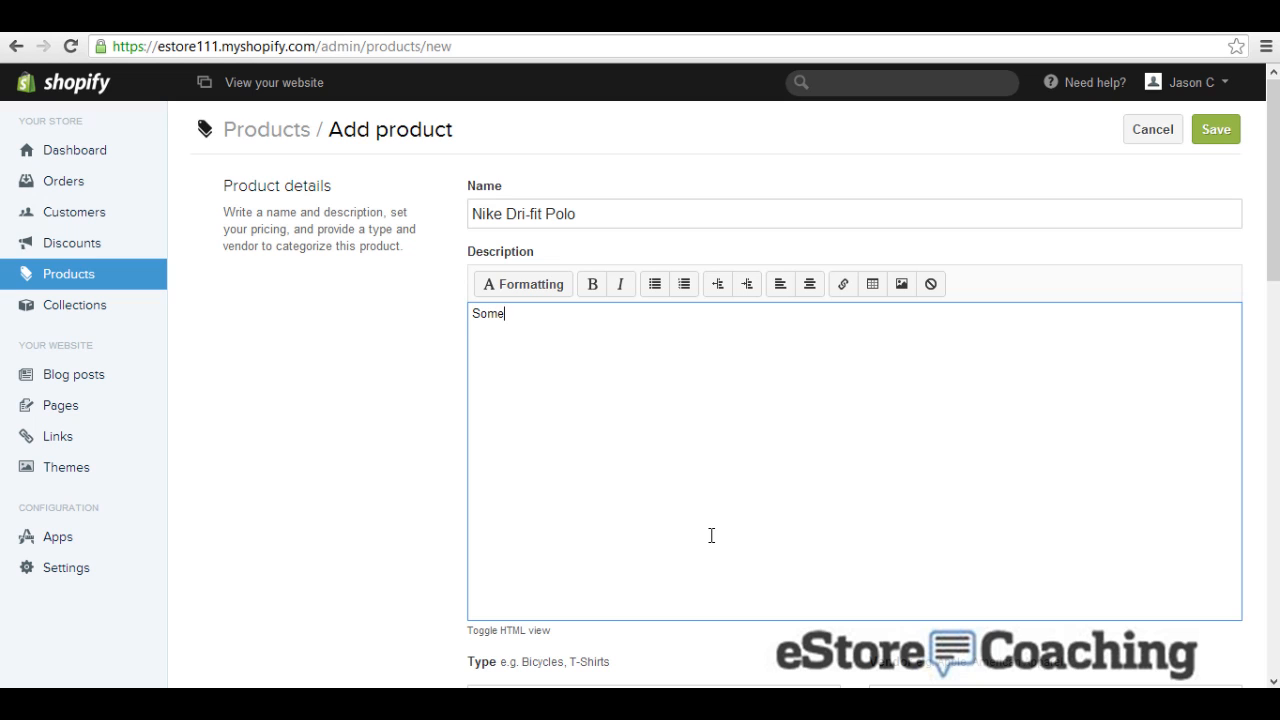
pyautogui.write(' description of my polo')
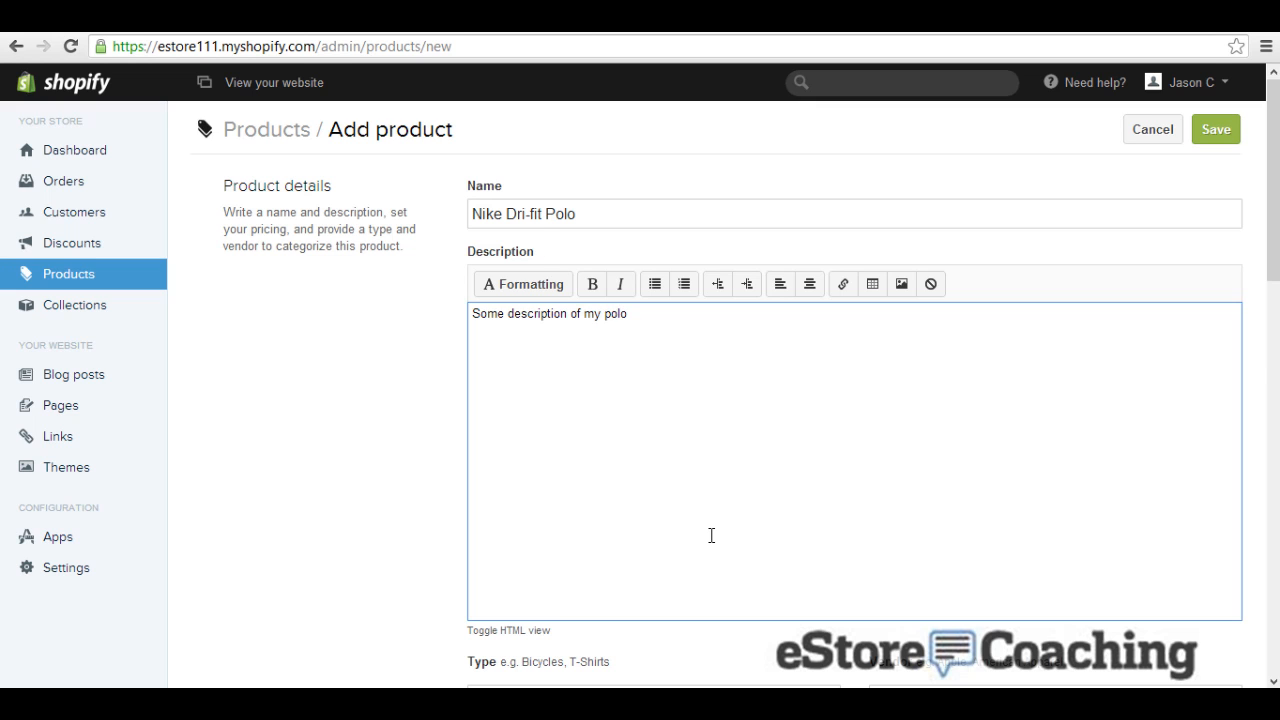
pyautogui.scroll(-3, 711, 536)
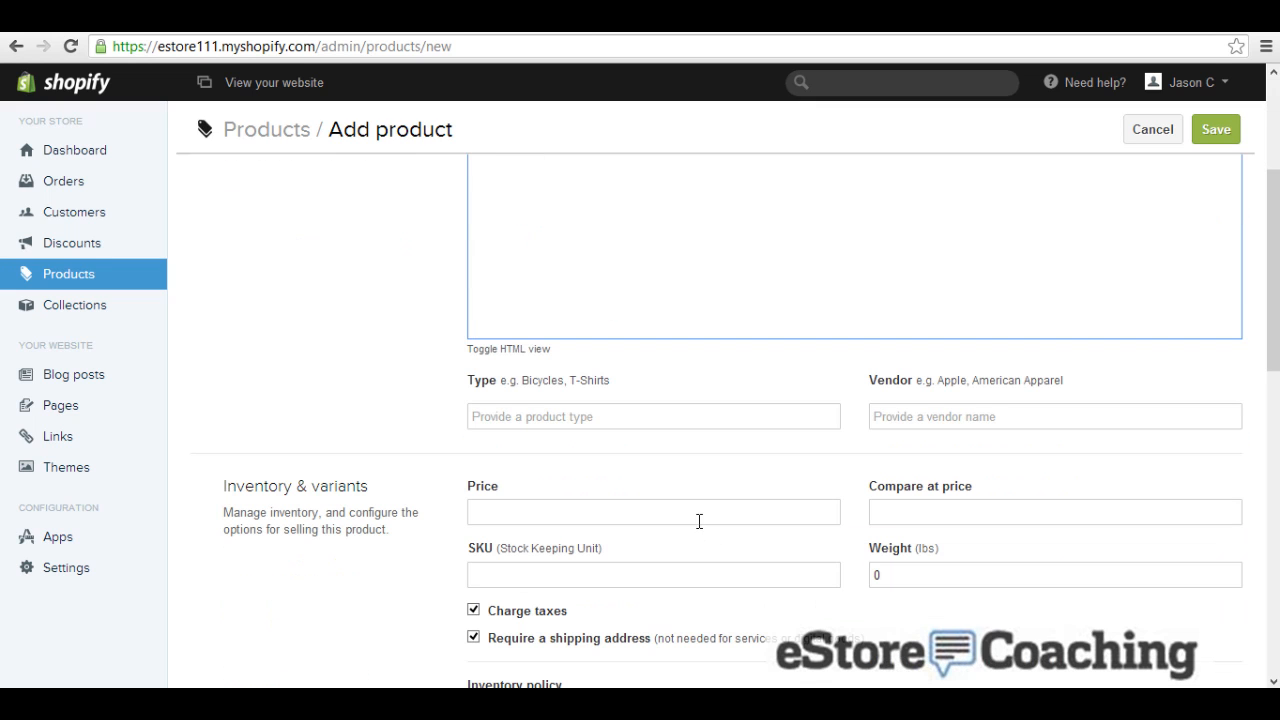
# Step: Set type Apparel, vendor Nike, price 50, compare-at price 60 and SKU 123
pyautogui.click(626, 409)
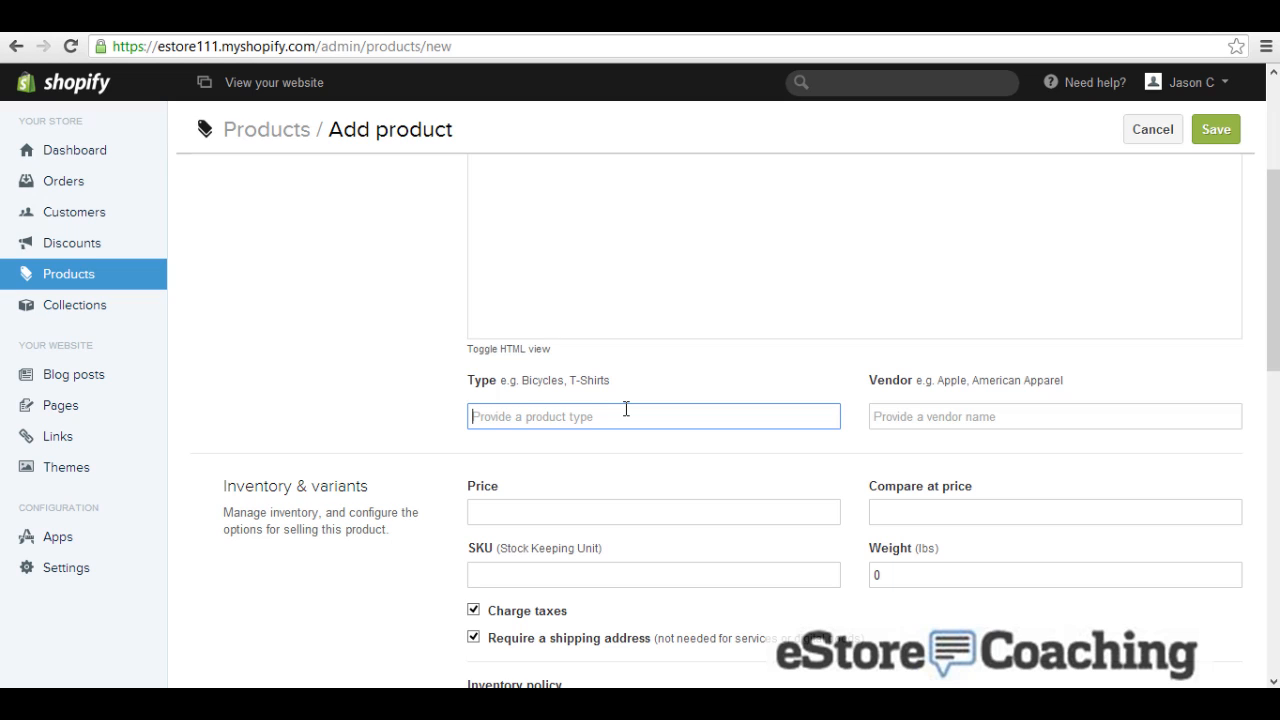
pyautogui.write('Apparel')
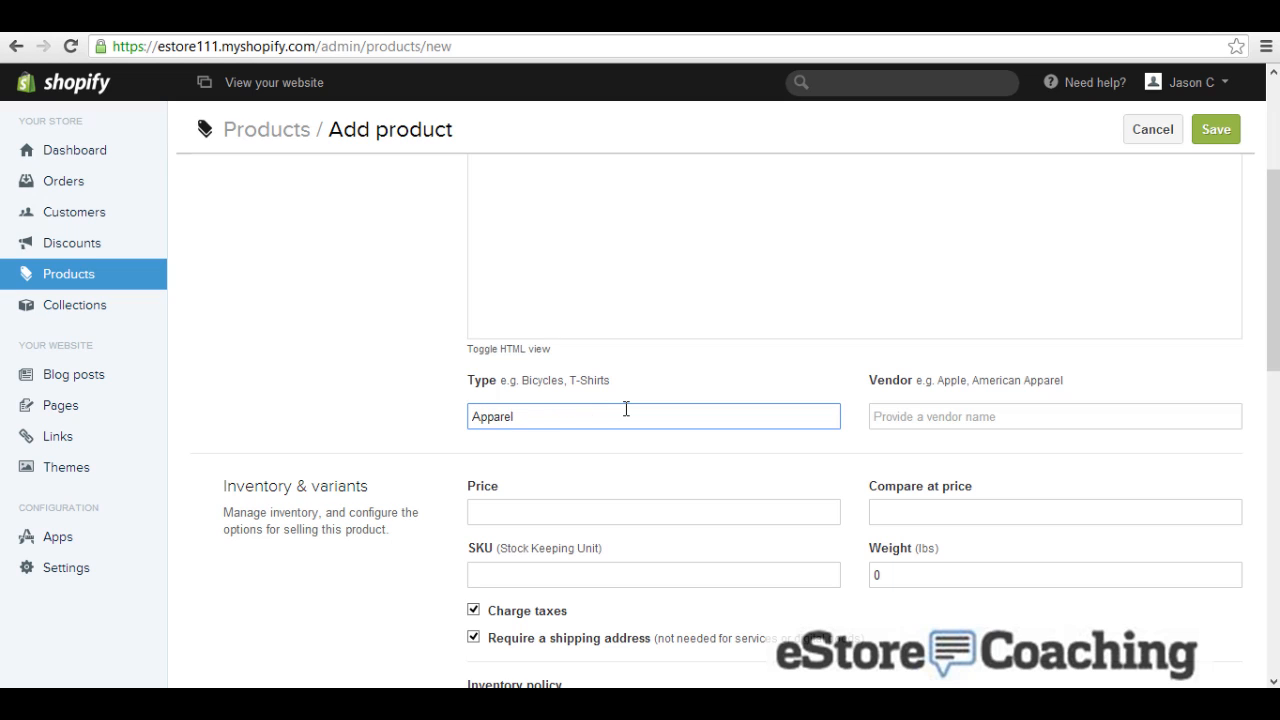
pyautogui.press('Tab')
pyautogui.write('Nike')
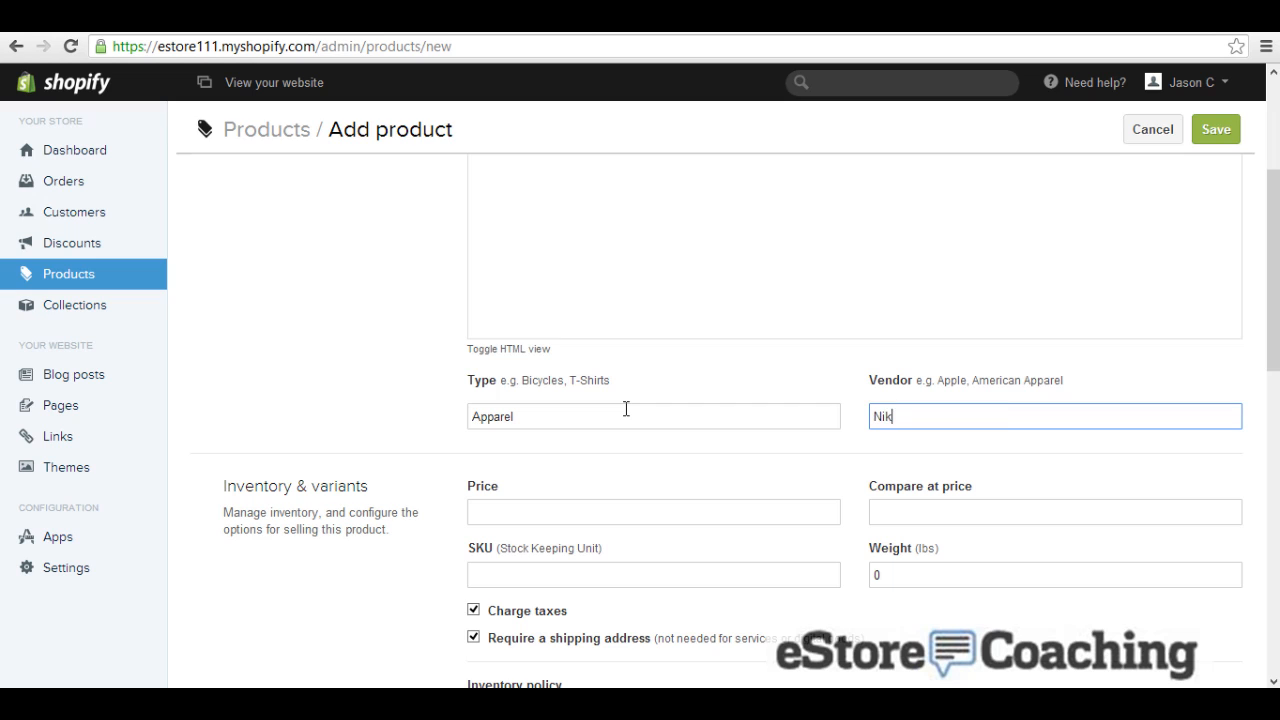
pyautogui.press('Tab')
pyautogui.write('50')
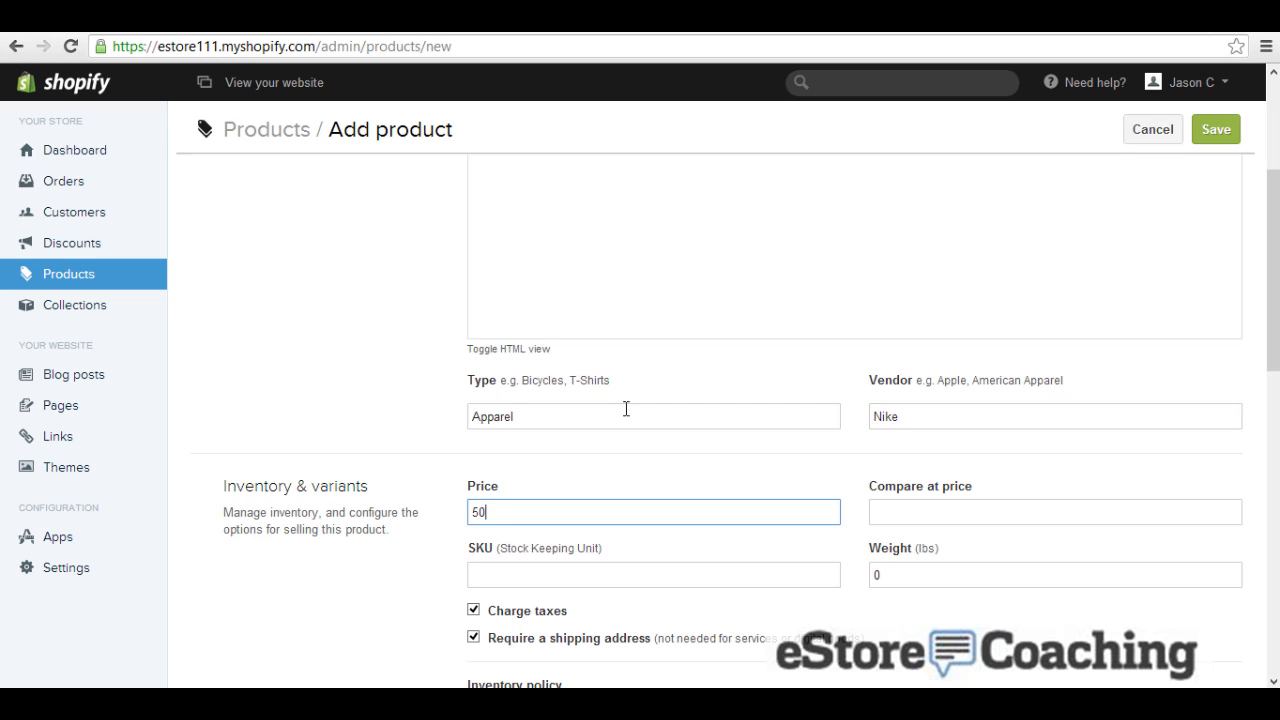
pyautogui.press('Tab')
pyautogui.write('60')
pyautogui.press('Tab')
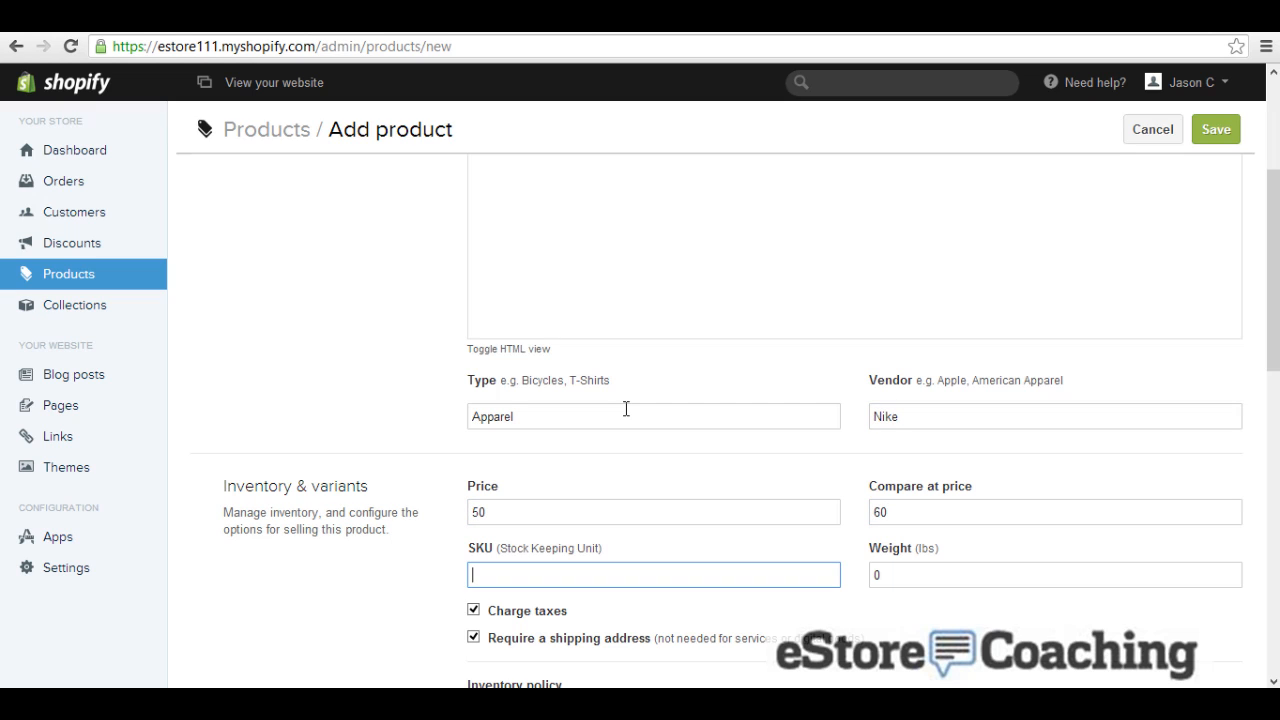
pyautogui.write('123')
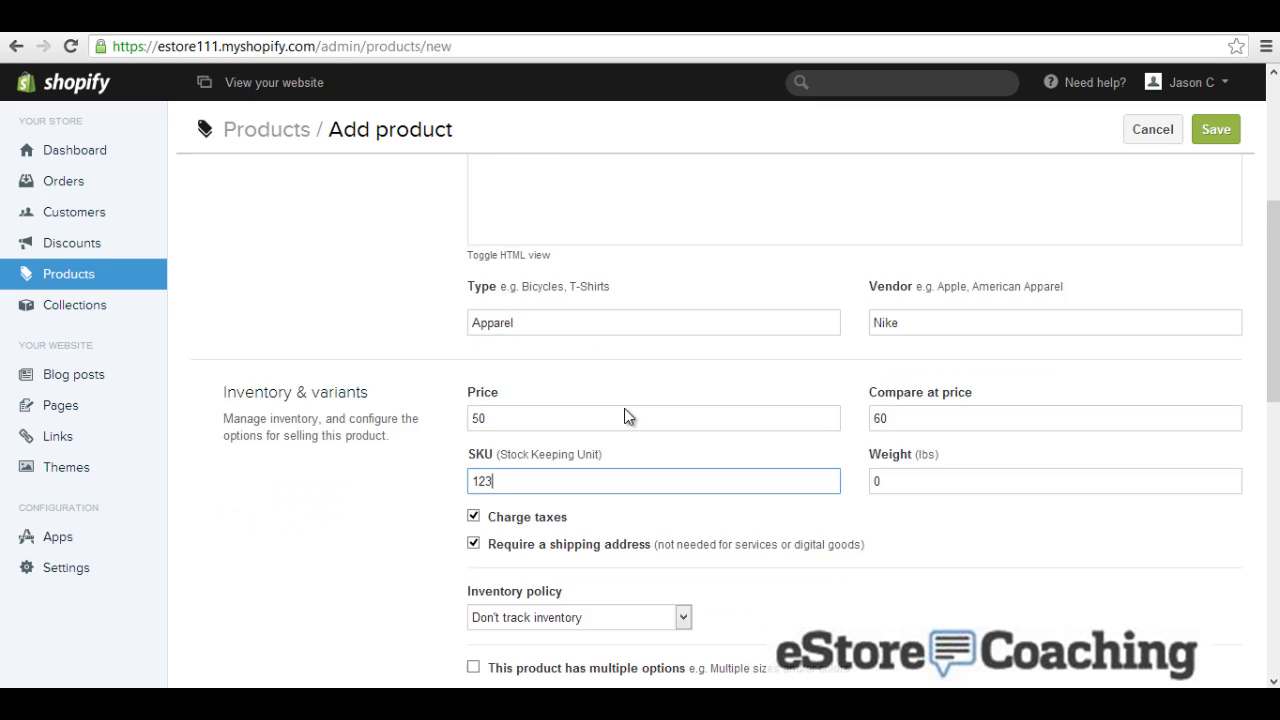
# Step: Set the weight to 2 lbs, turn off tax charging, and keep inventory untracked
pyautogui.scroll(-2, 624, 408)
pyautogui.press('Tab')
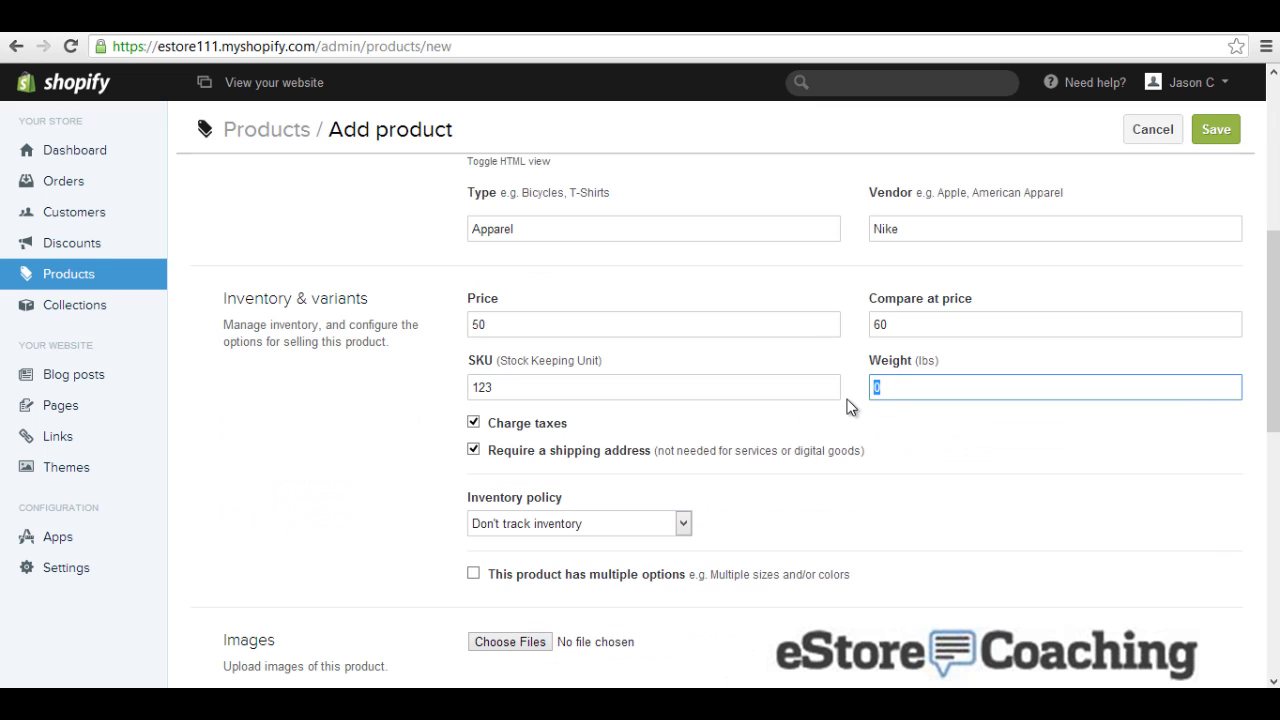
pyautogui.write('2')
pyautogui.scroll(-2, 752, 405)
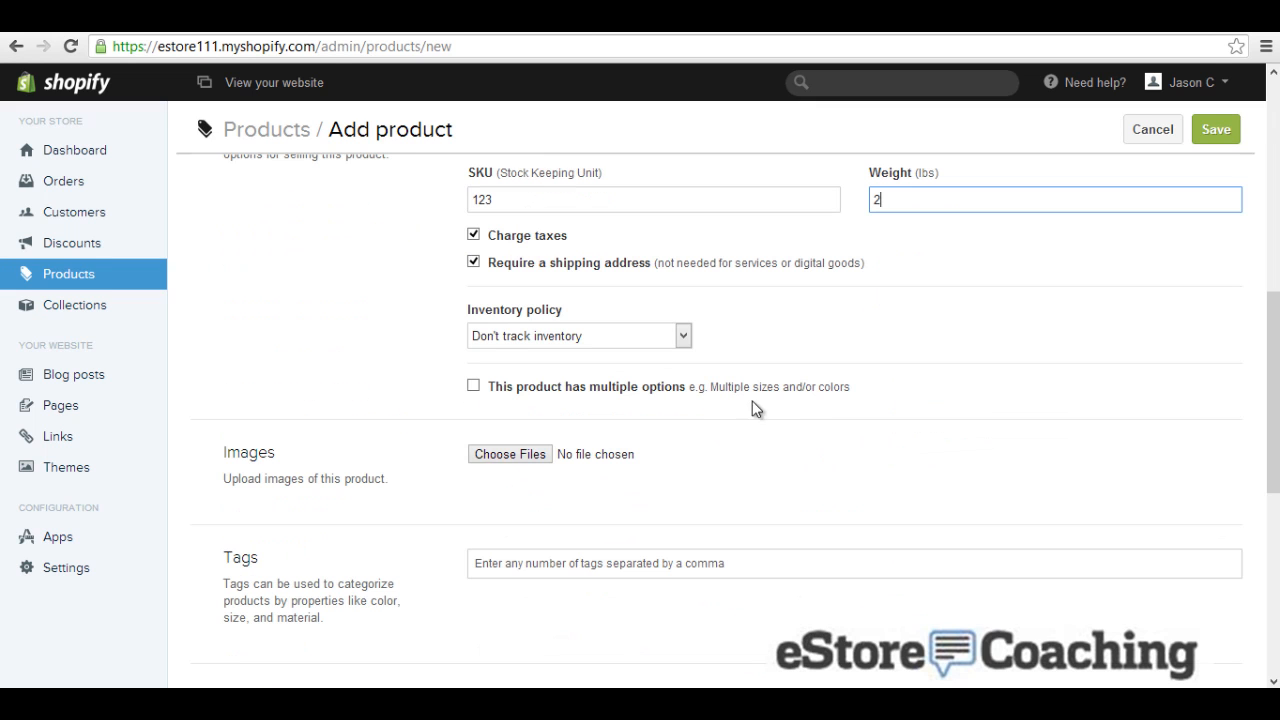
pyautogui.click(496, 238)
pyautogui.click(529, 345)
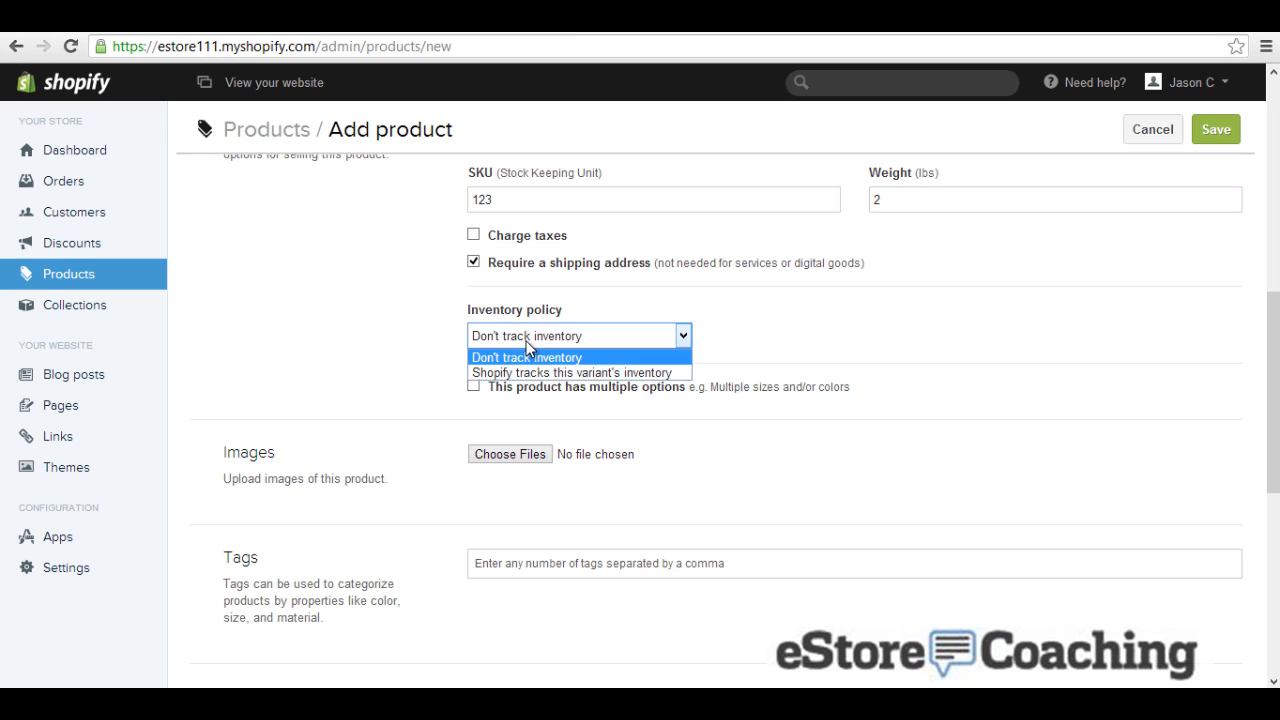
pyautogui.click(427, 347)
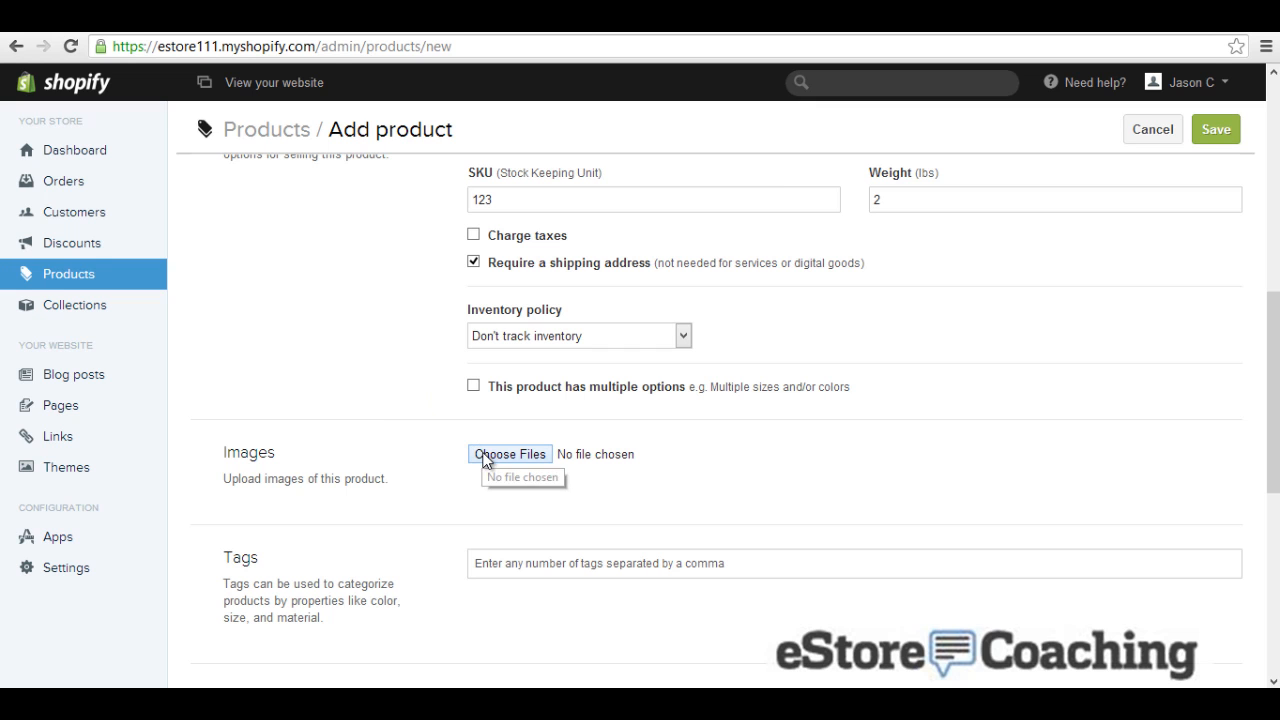
# Step: Attach the green shirt image 354055.jpg to the product
pyautogui.click(486, 456)
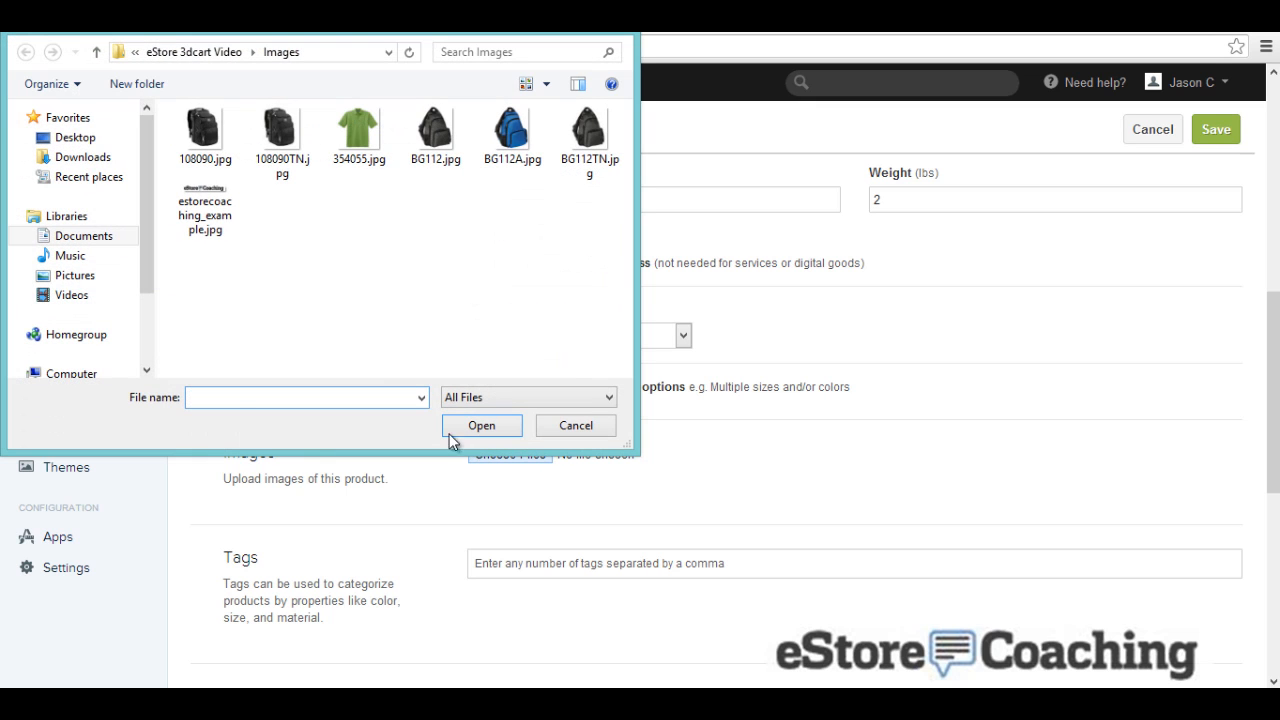
pyautogui.click(359, 143)
pyautogui.doubleClick(359, 143)
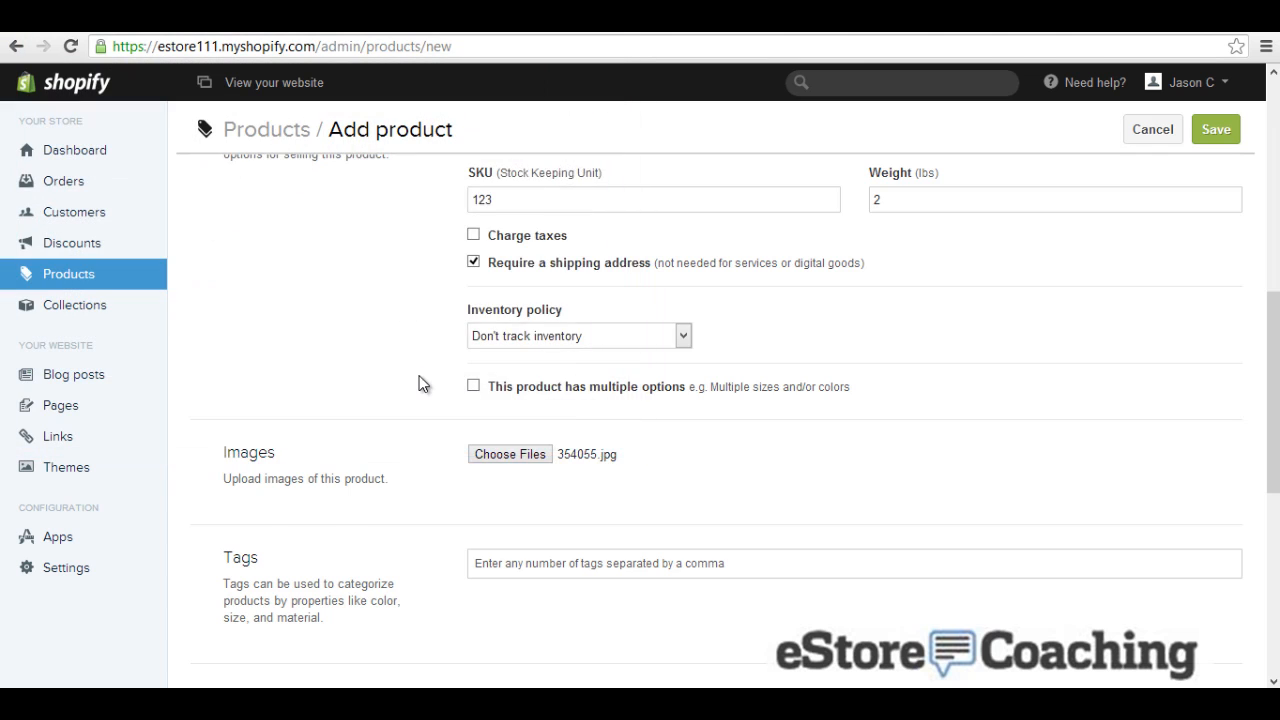
pyautogui.scroll(-3, 418, 378)
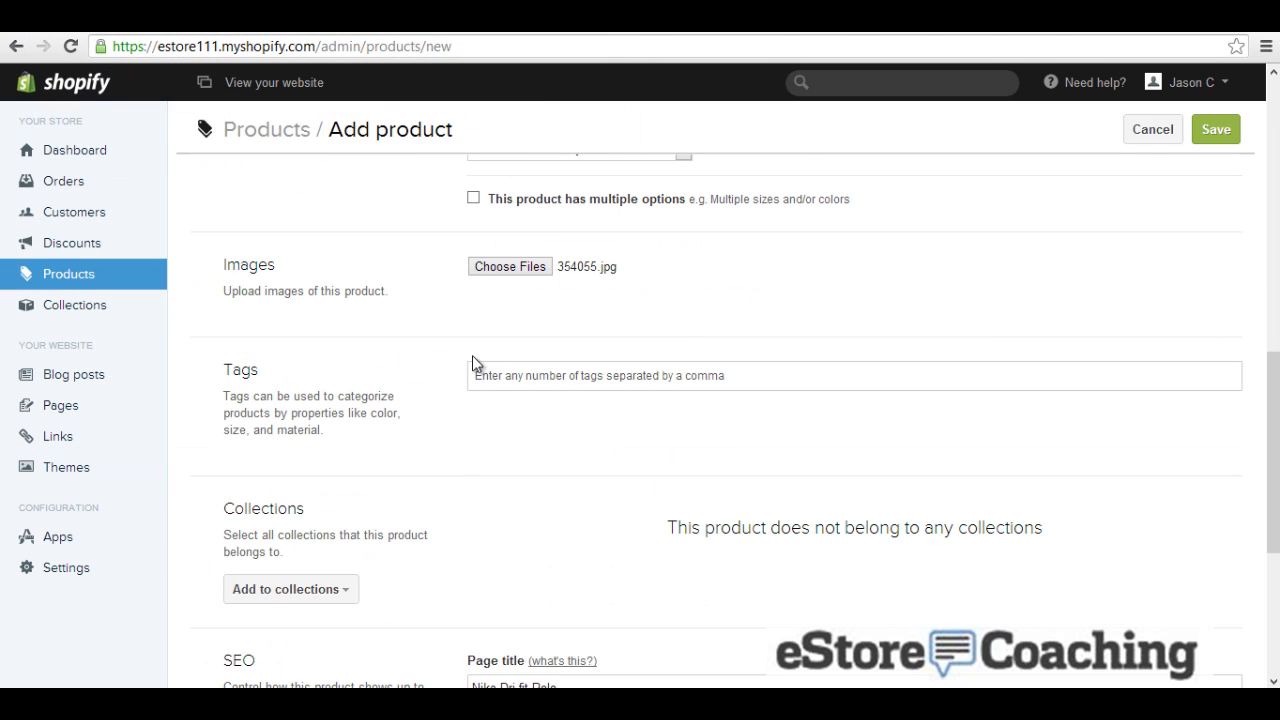
# Step: Tag the polo 'nike' and 'polo' and save the new product
pyautogui.click(495, 374)
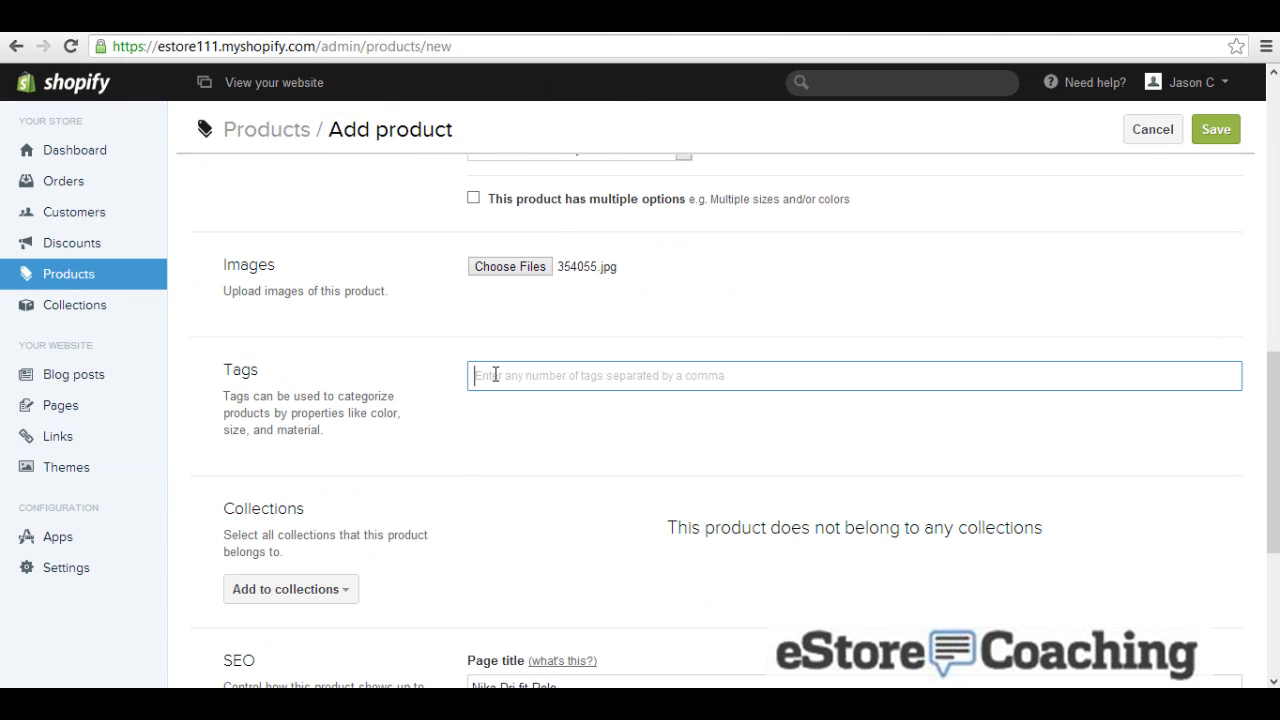
pyautogui.write('nike,polo')
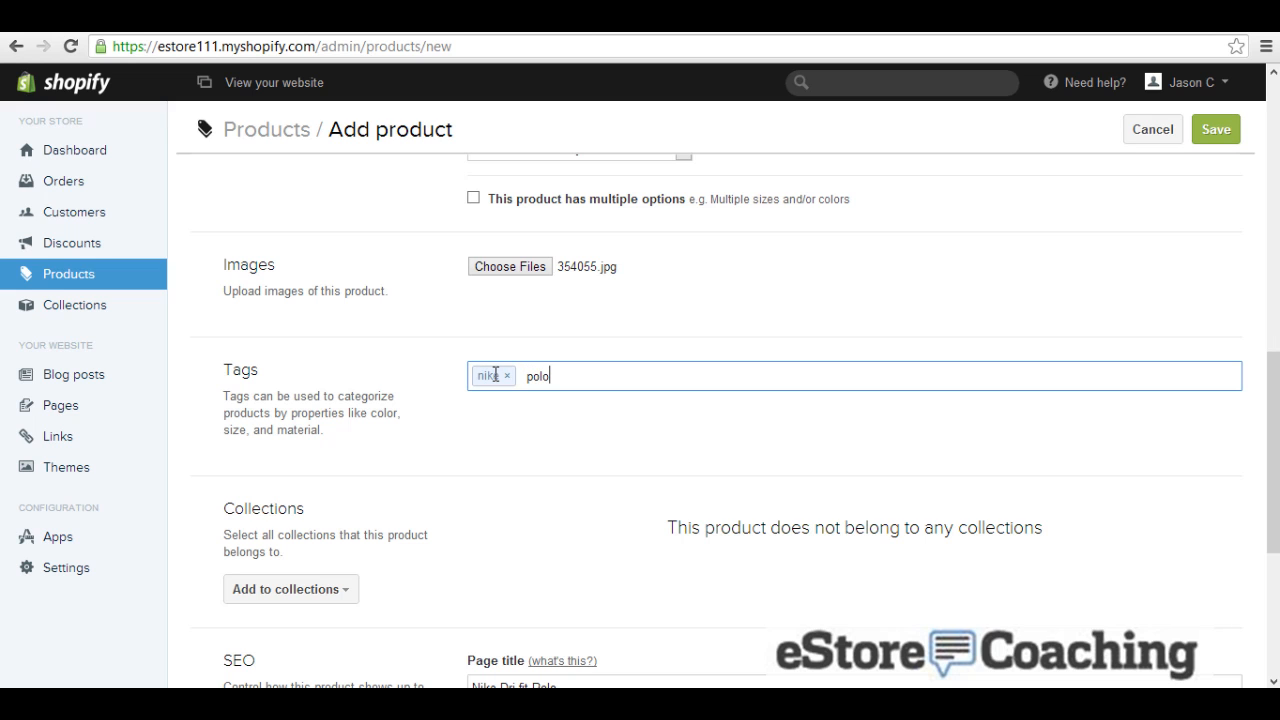
pyautogui.write(',')
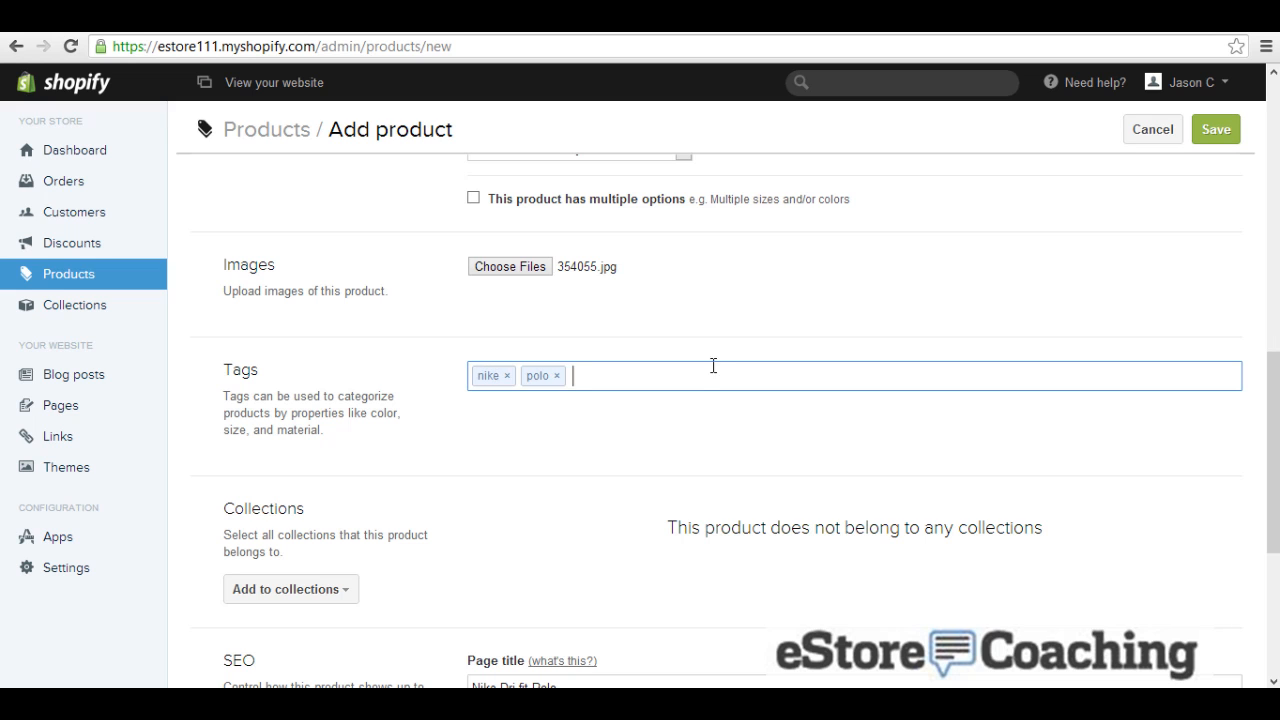
pyautogui.scroll(-2, 712, 366)
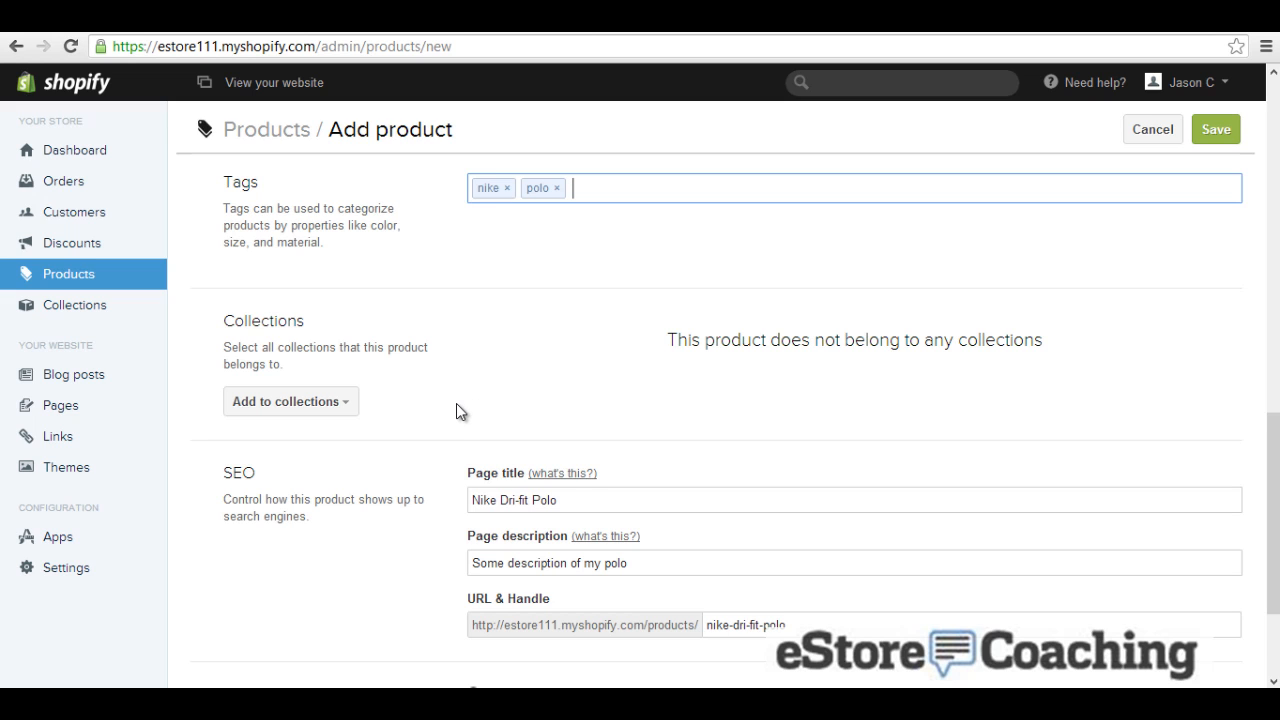
pyautogui.scroll(-1, 457, 405)
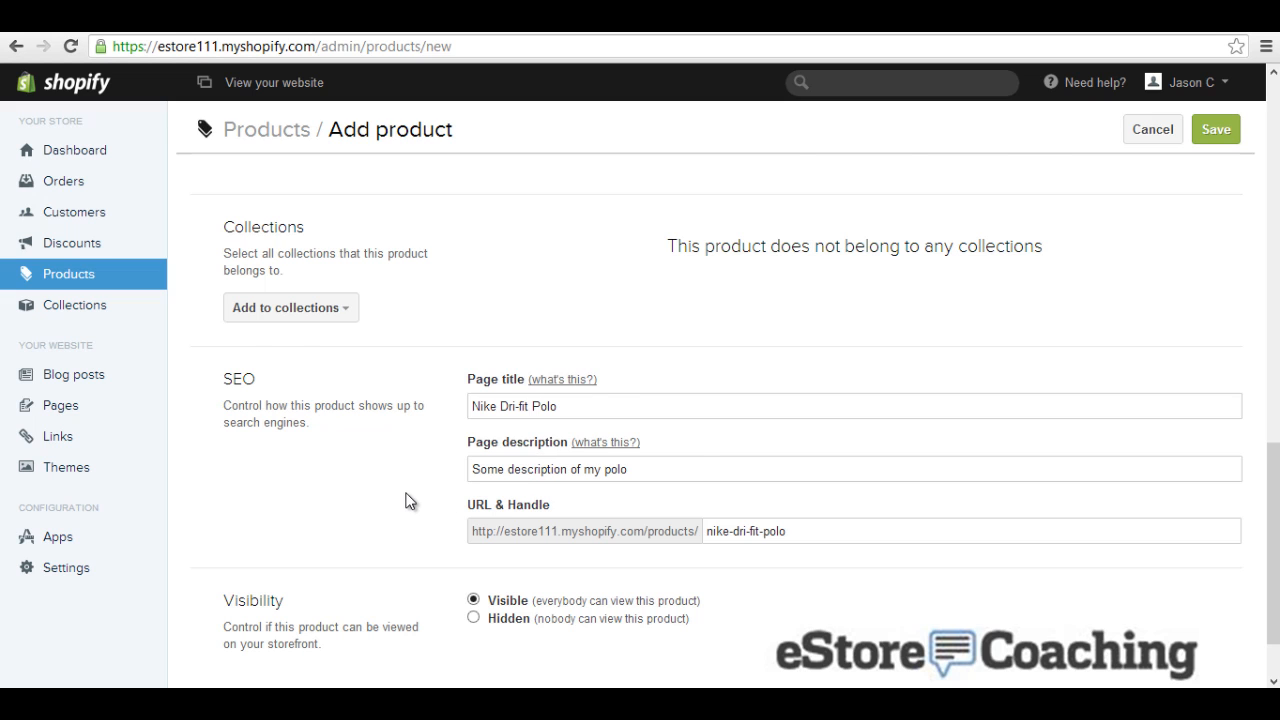
pyautogui.scroll(-1, 409, 500)
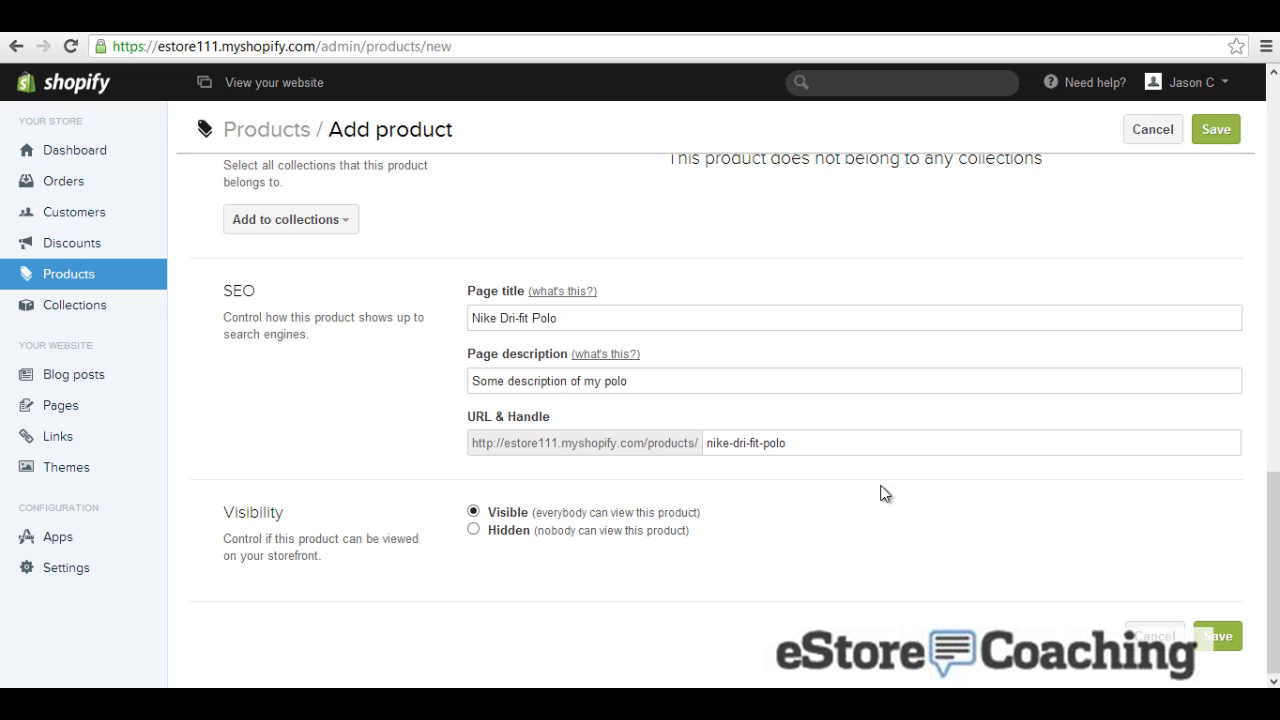
pyautogui.click(1219, 637)
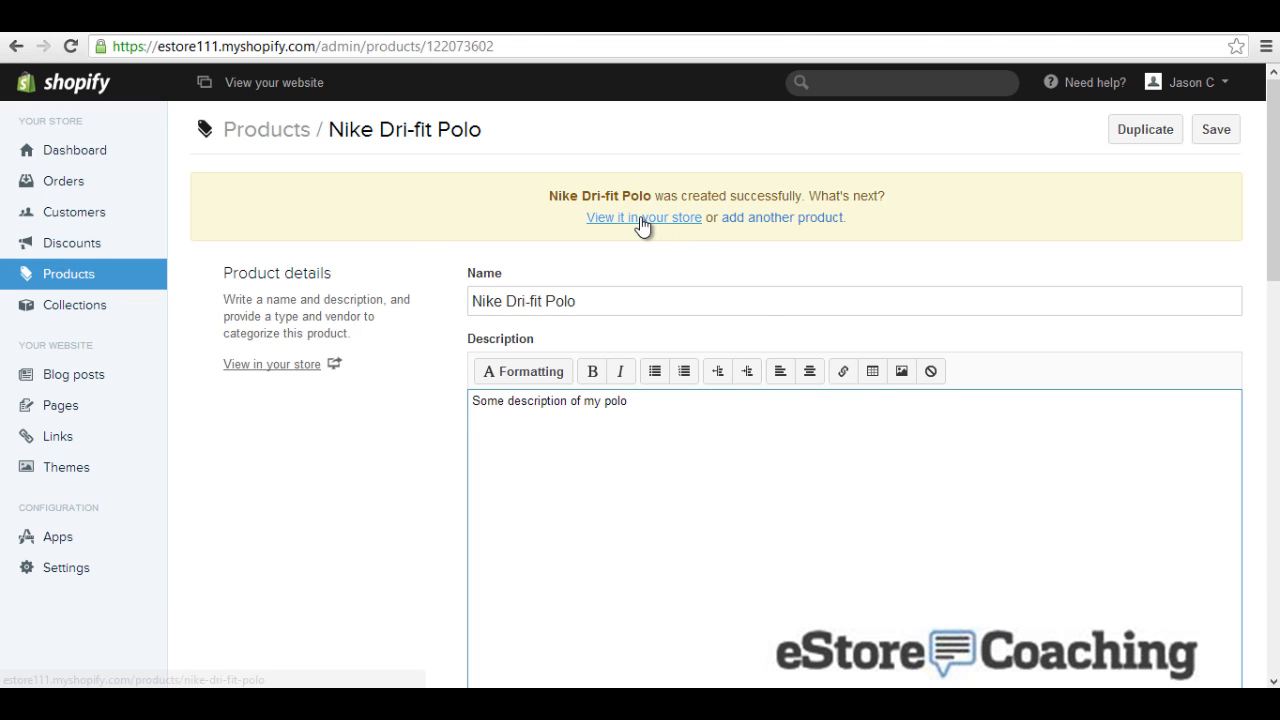
# Step: View the new polo's listing on the storefront
pyautogui.click(642, 218)
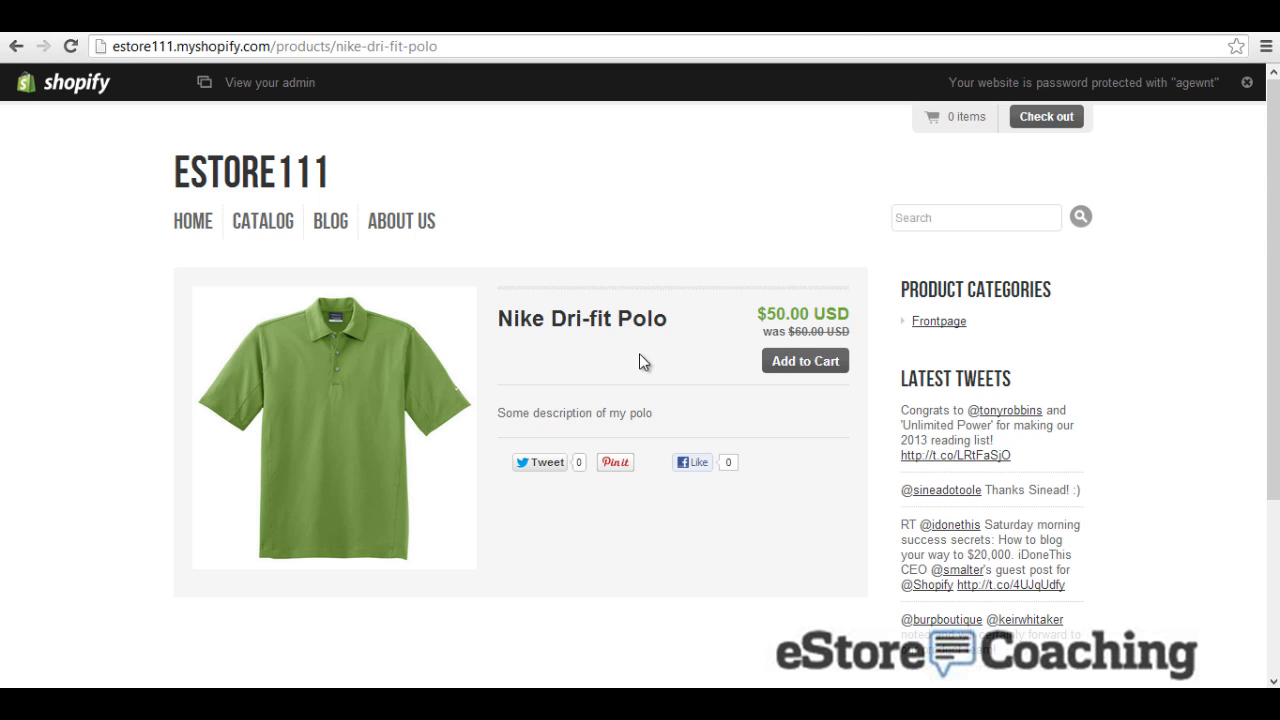
pyautogui.scroll(-3, 640, 371)
pyautogui.scroll(1, 640, 371)
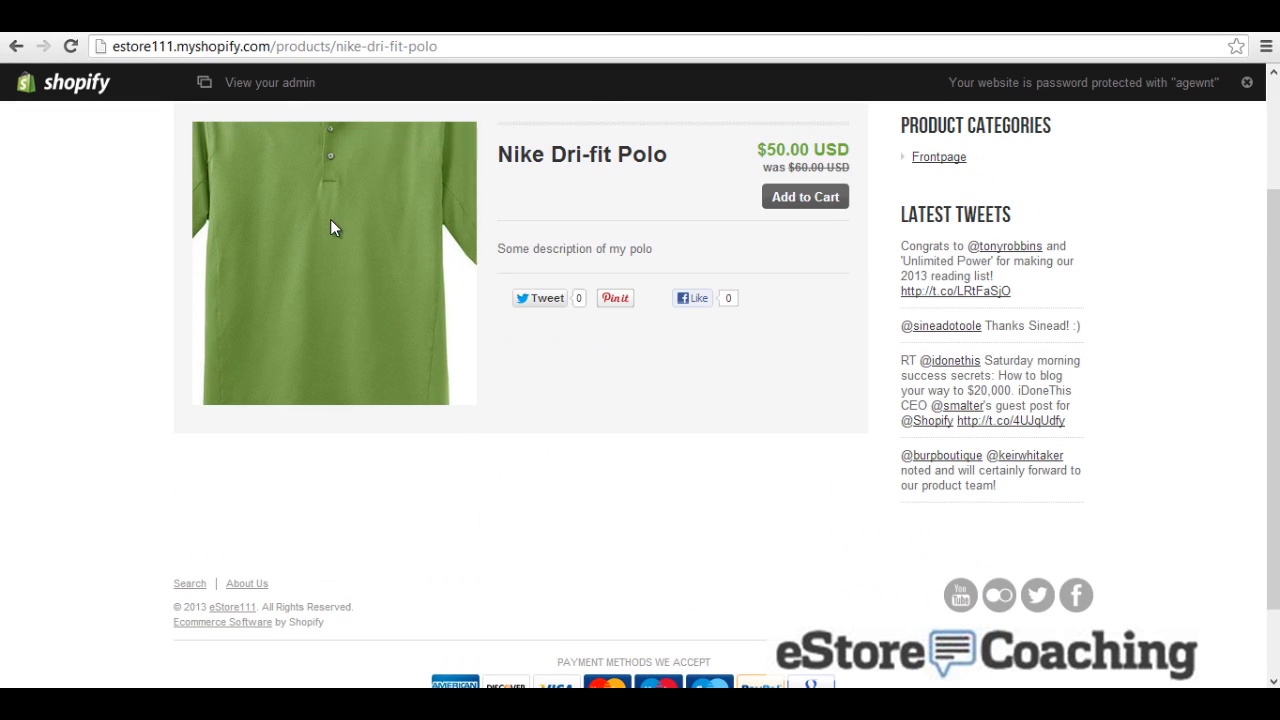
# Step: Check the CSV import help, then return to the polo's admin page and its variants
pyautogui.click(516, 22)
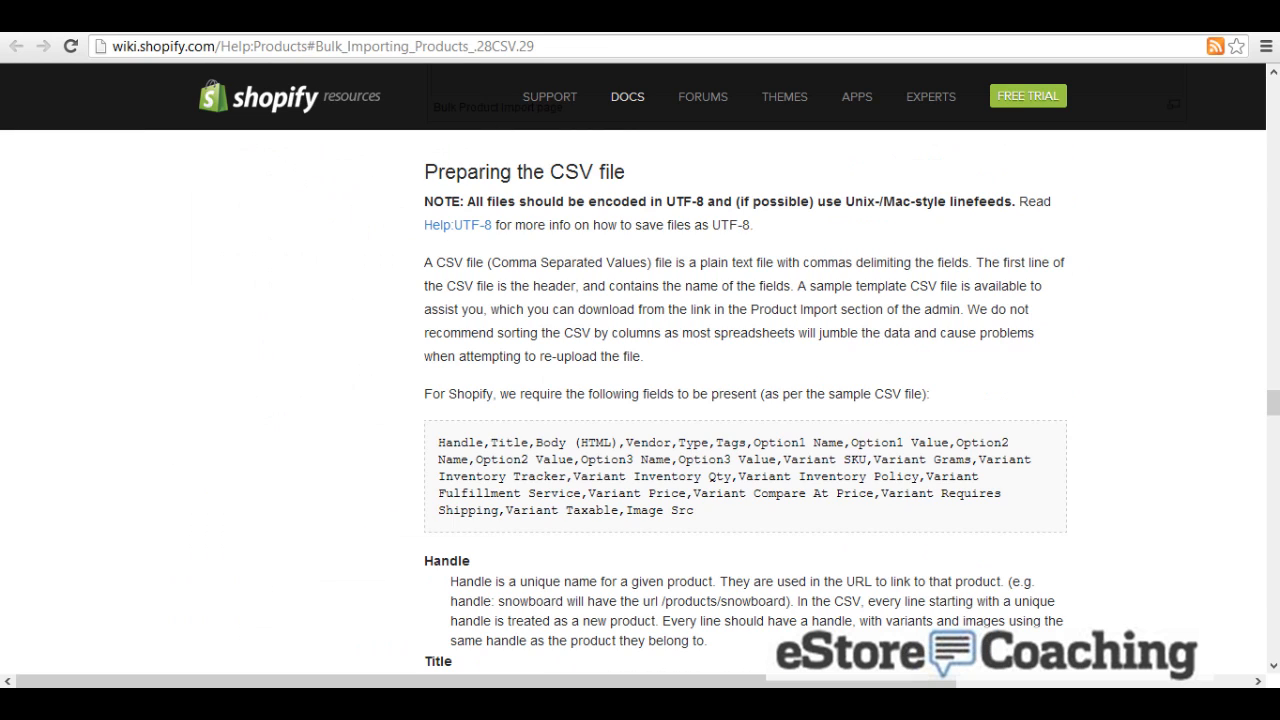
pyautogui.click(568, 22)
pyautogui.click(568, 22)
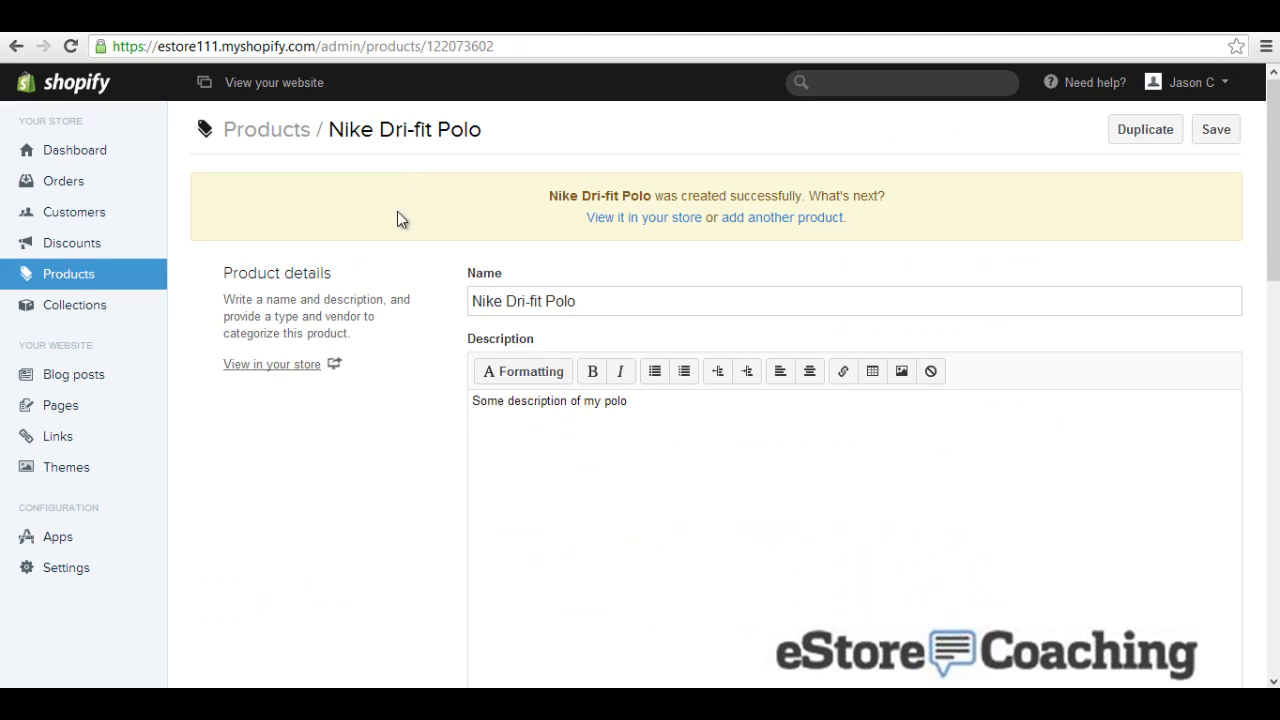
pyautogui.scroll(-6, 380, 386)
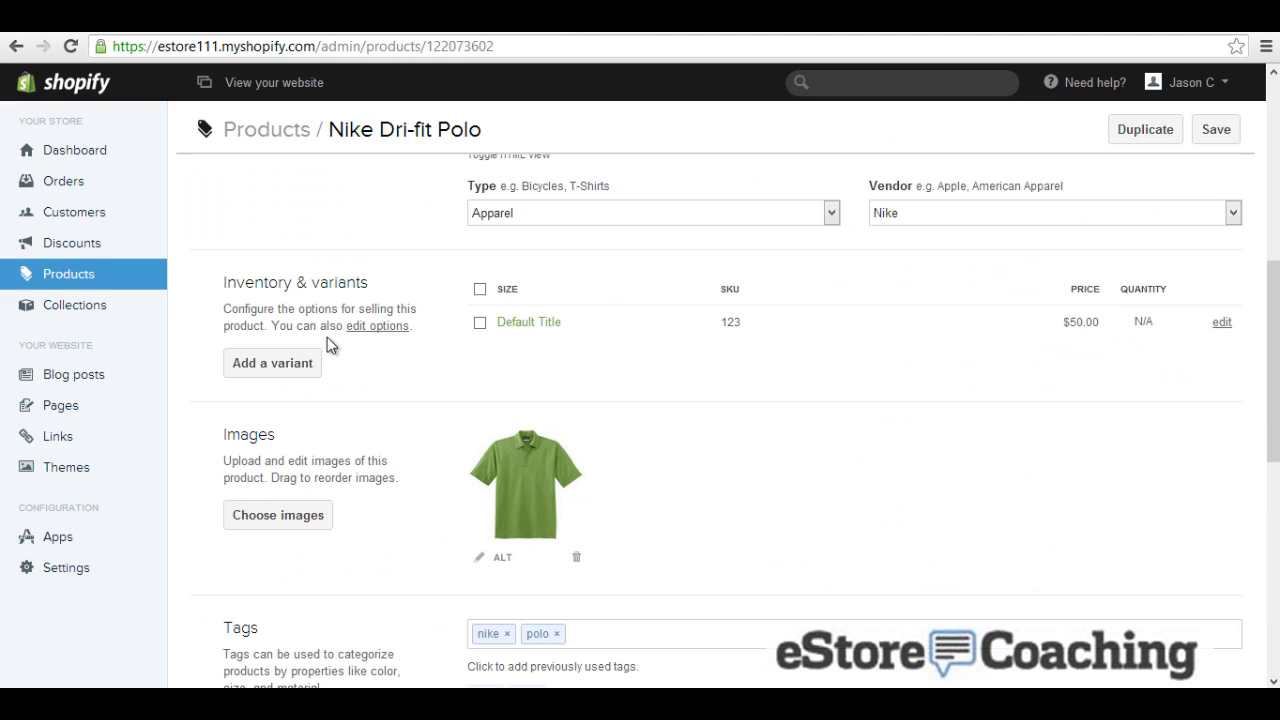
# Step: Add a Small variant priced at $49.00 with tax charging turned off
pyautogui.click(285, 366)
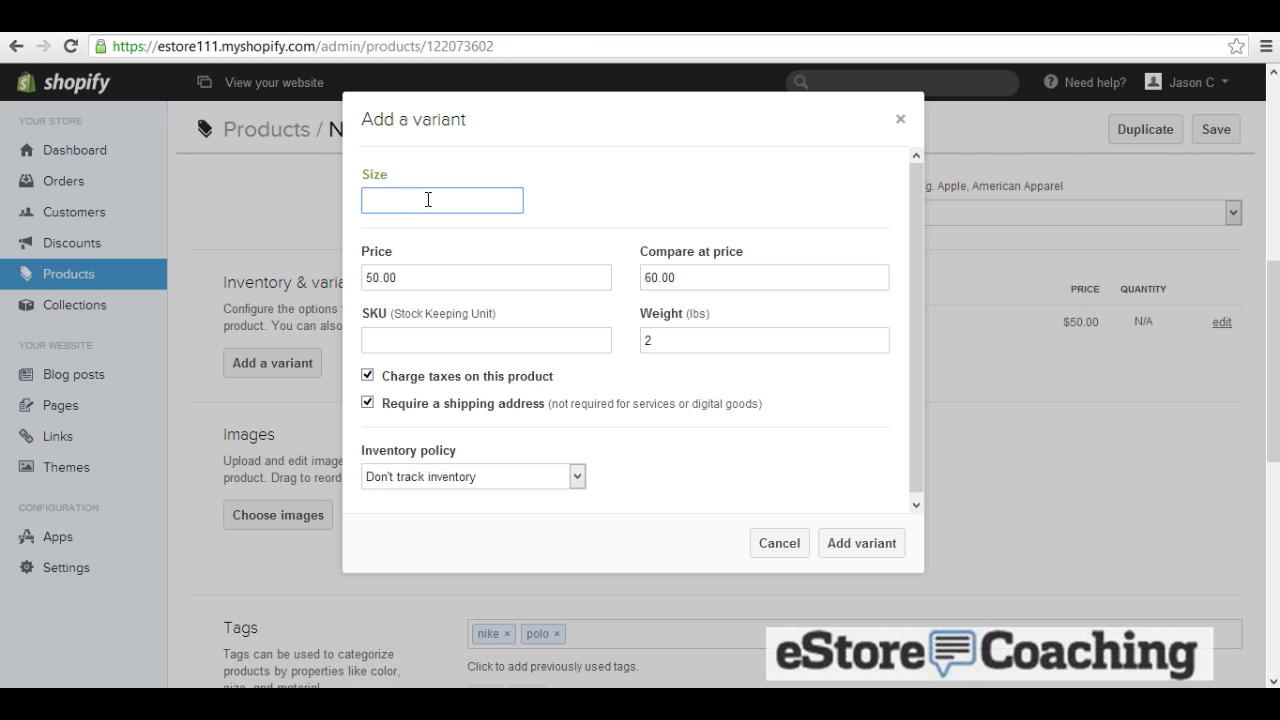
pyautogui.write('Small')
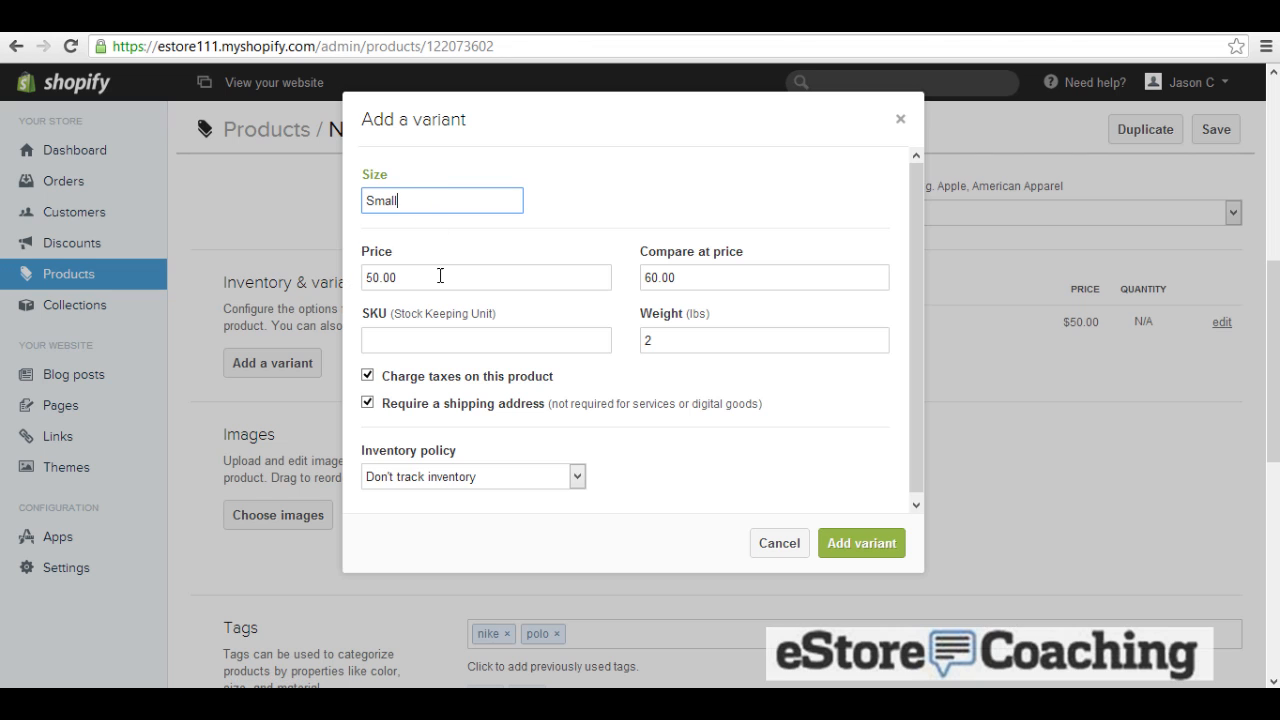
pyautogui.press('Tab')
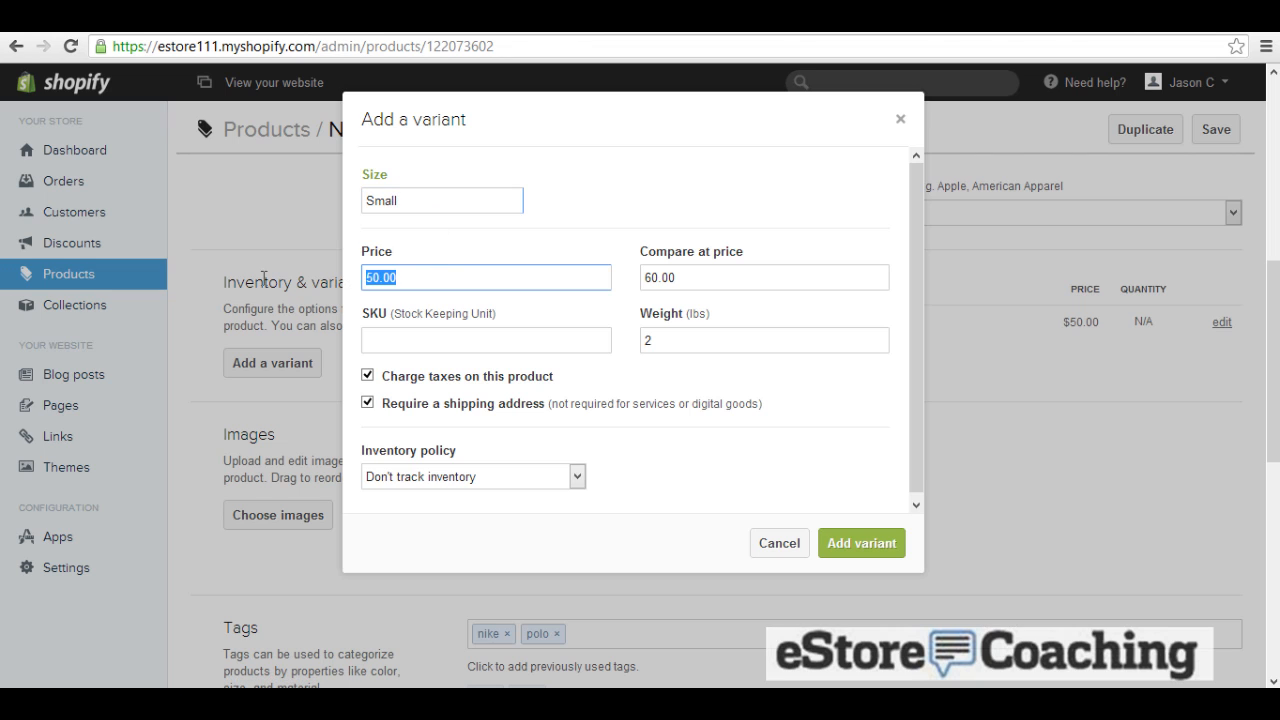
pyautogui.write('49')
pyautogui.click(367, 377)
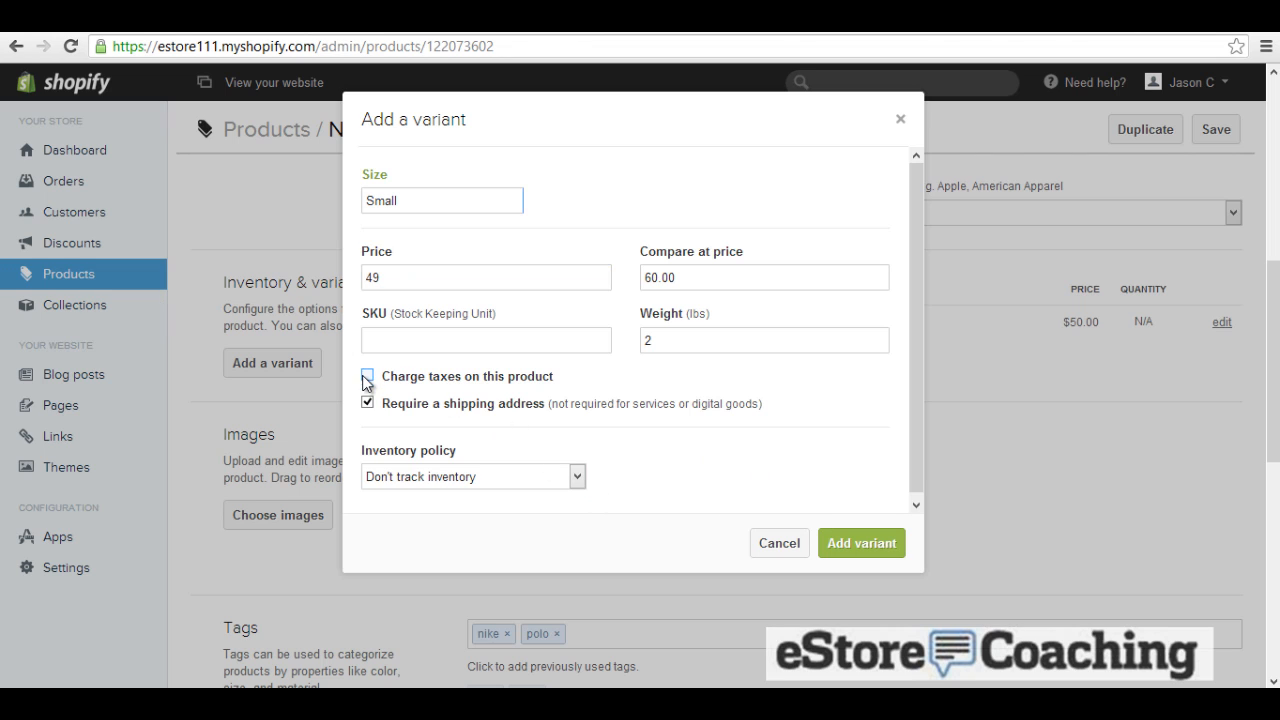
pyautogui.click(828, 541)
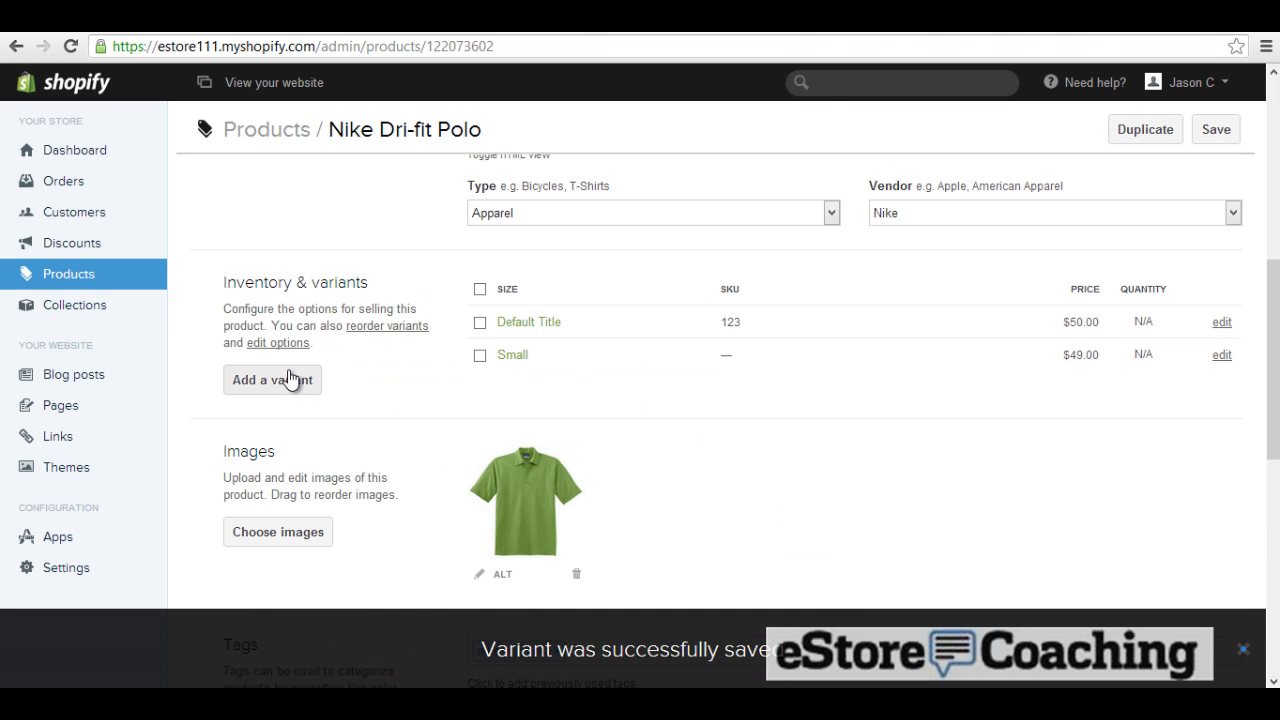
# Step: Add a Large variant priced at $55.00 and save the product
pyautogui.click(291, 379)
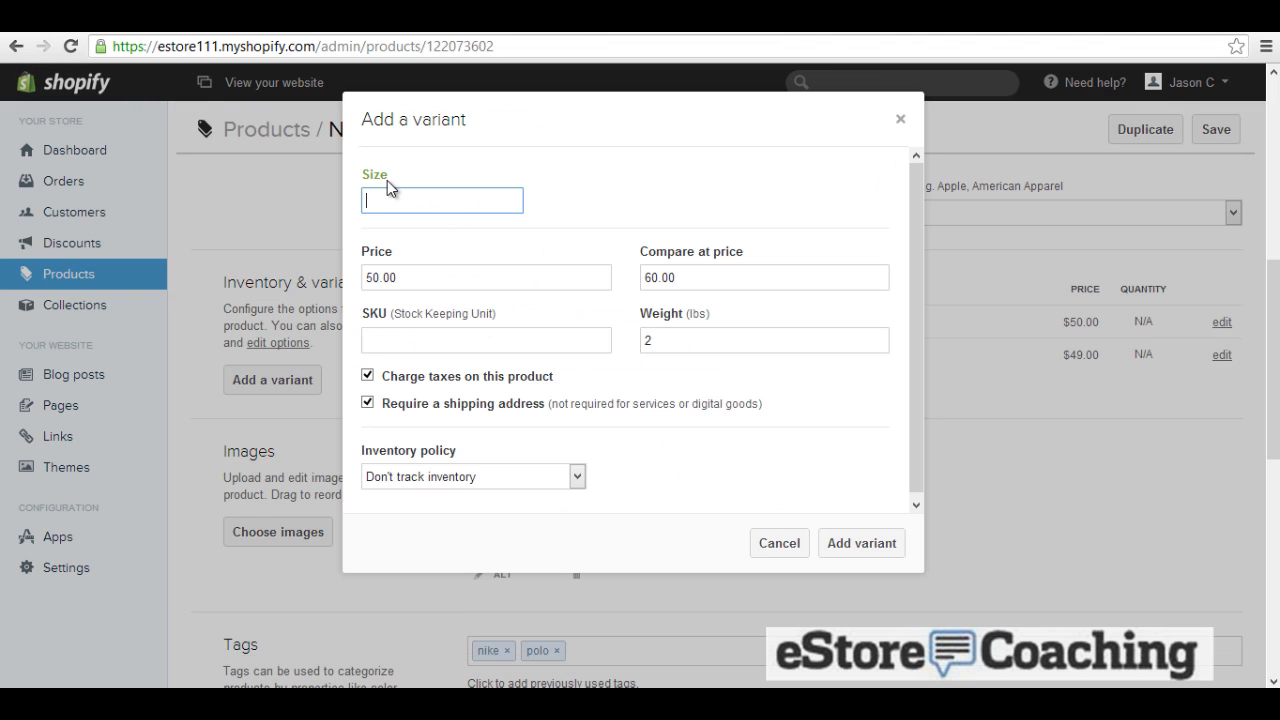
pyautogui.write('Large')
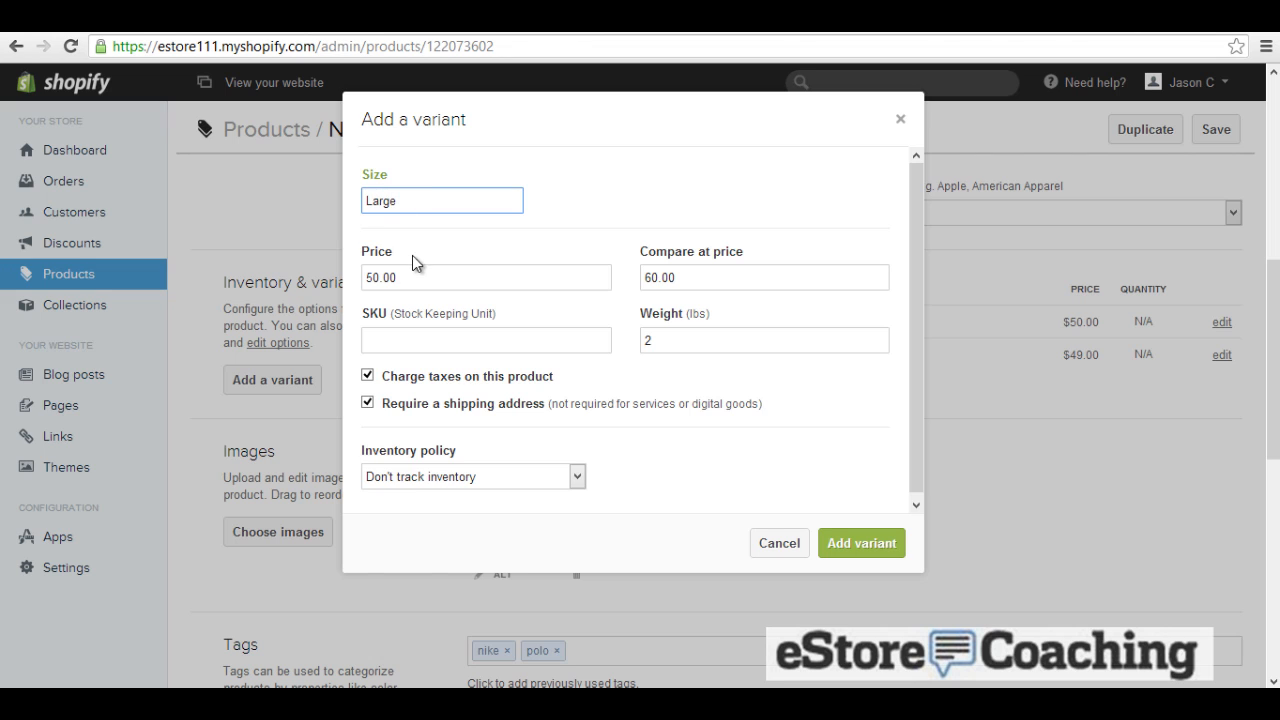
pyautogui.press('Tab')
pyautogui.write('55')
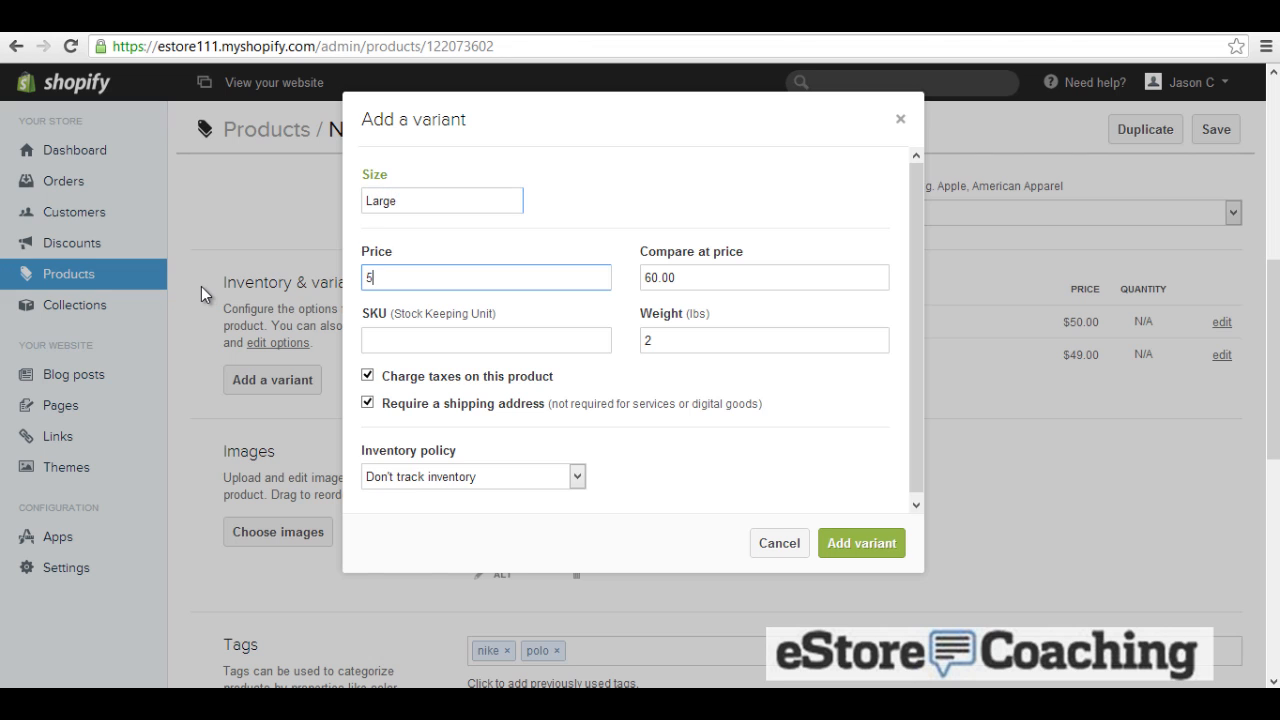
pyautogui.click(835, 548)
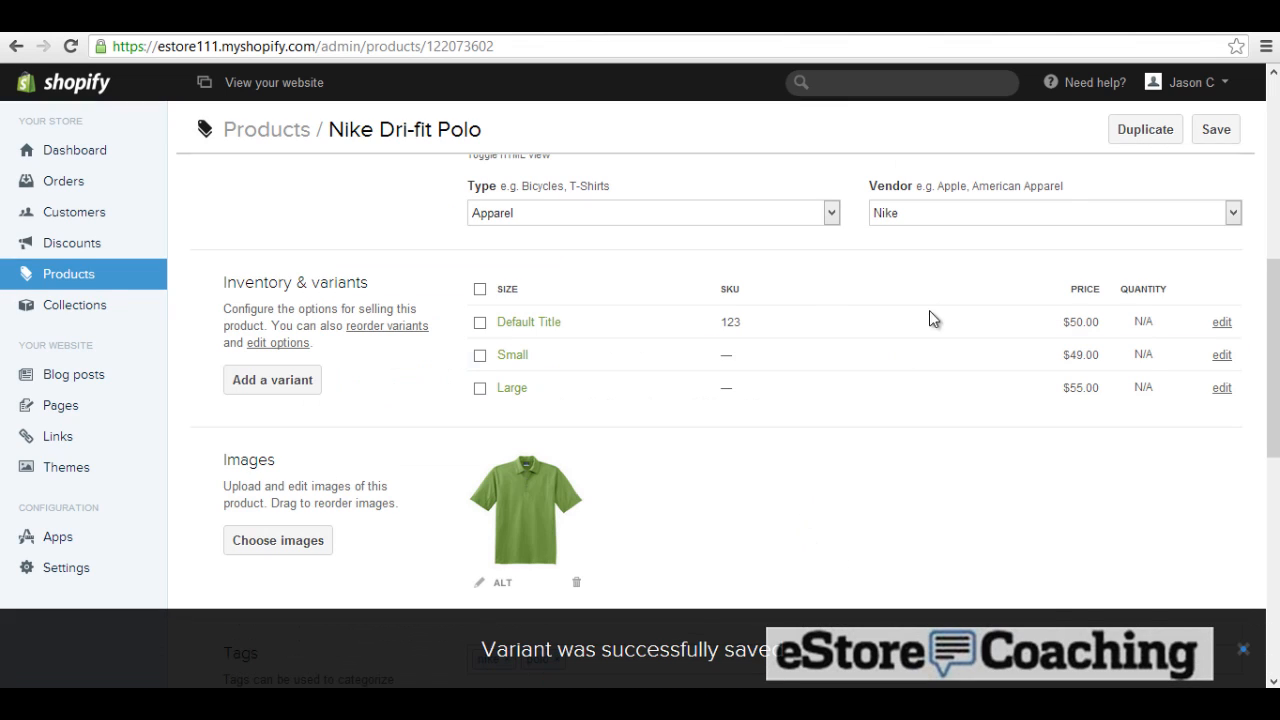
pyautogui.click(1199, 136)
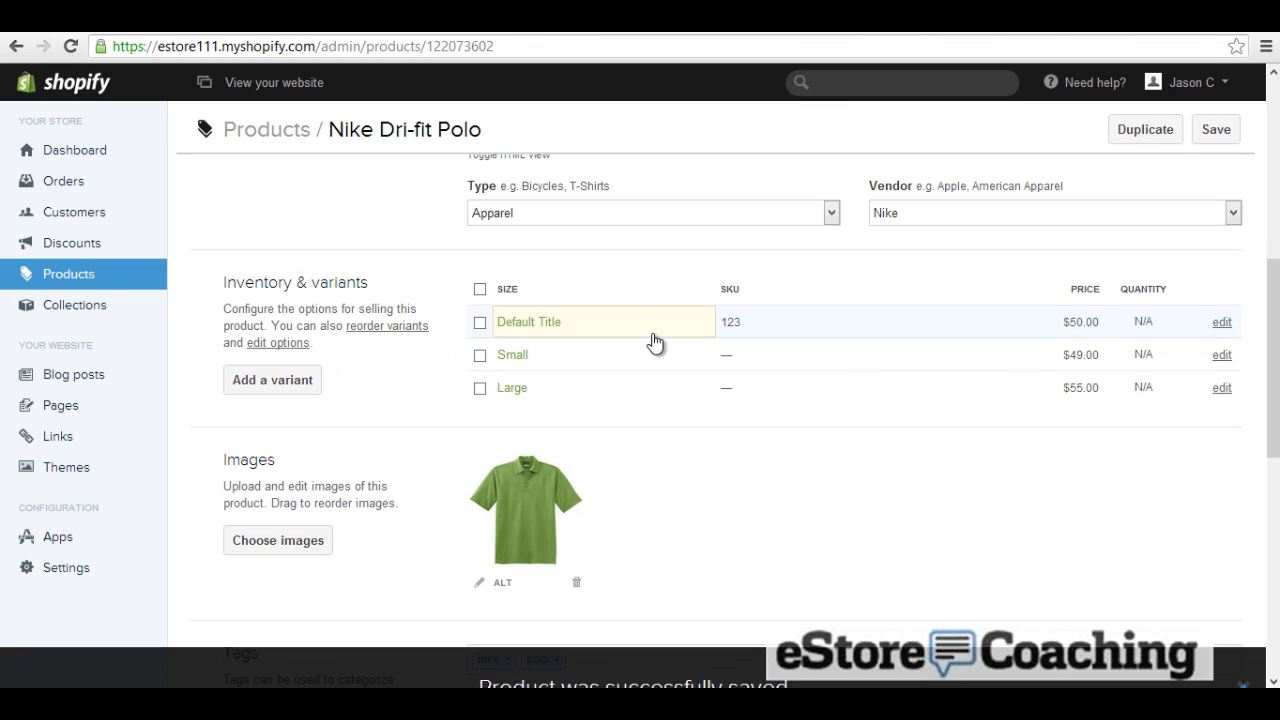
# Step: Reload the polo's live storefront page so the new size variants appear
pyautogui.scroll(-2, 652, 343)
pyautogui.scroll(-2, 652, 343)
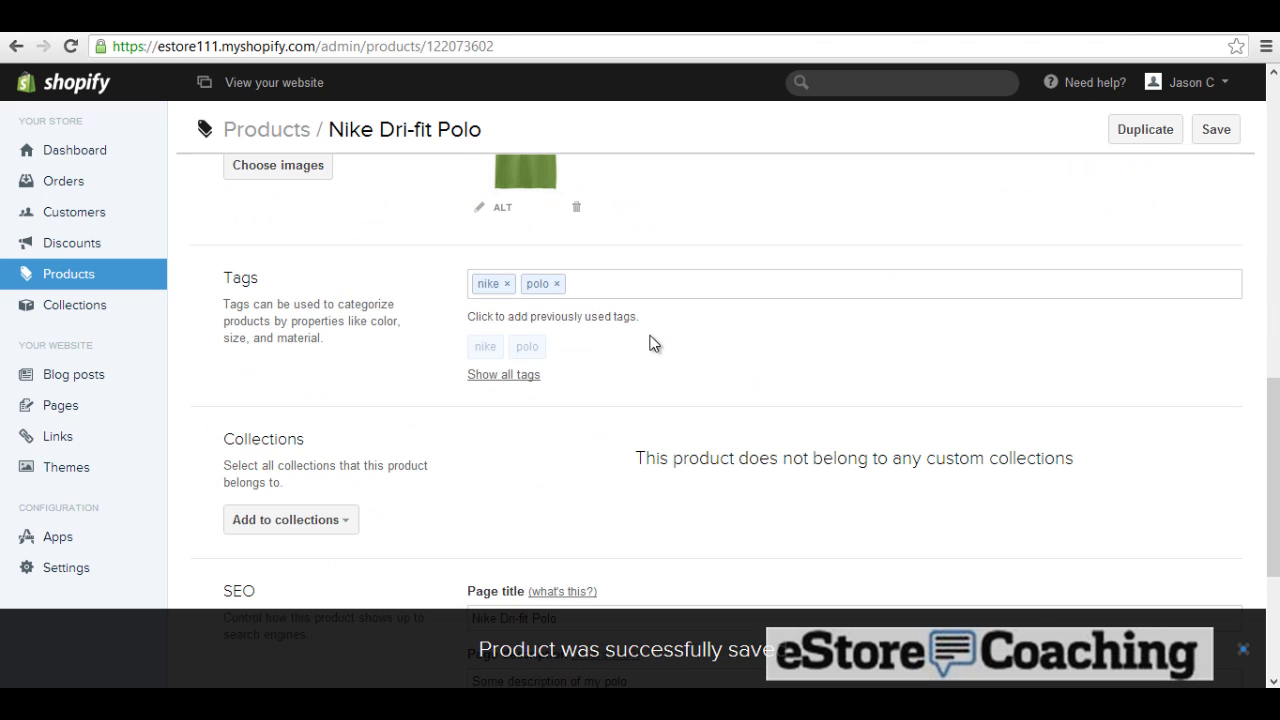
pyautogui.scroll(-3, 652, 343)
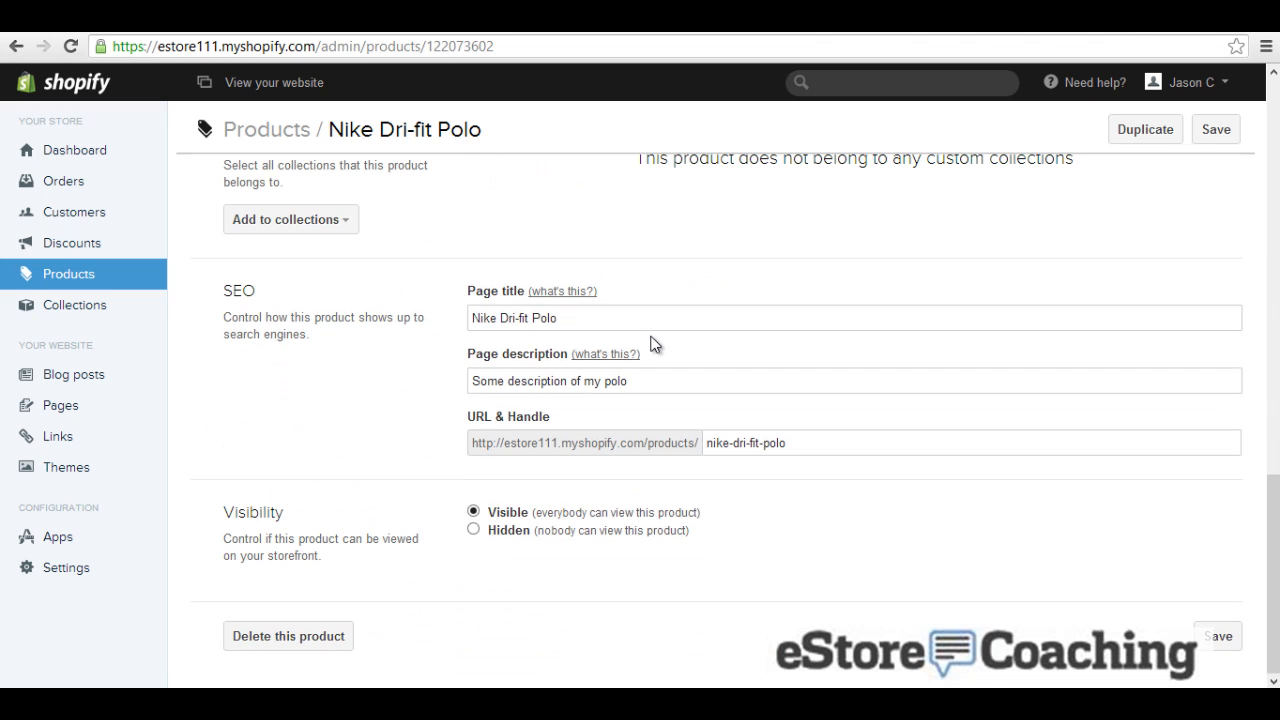
pyautogui.click(208, 22)
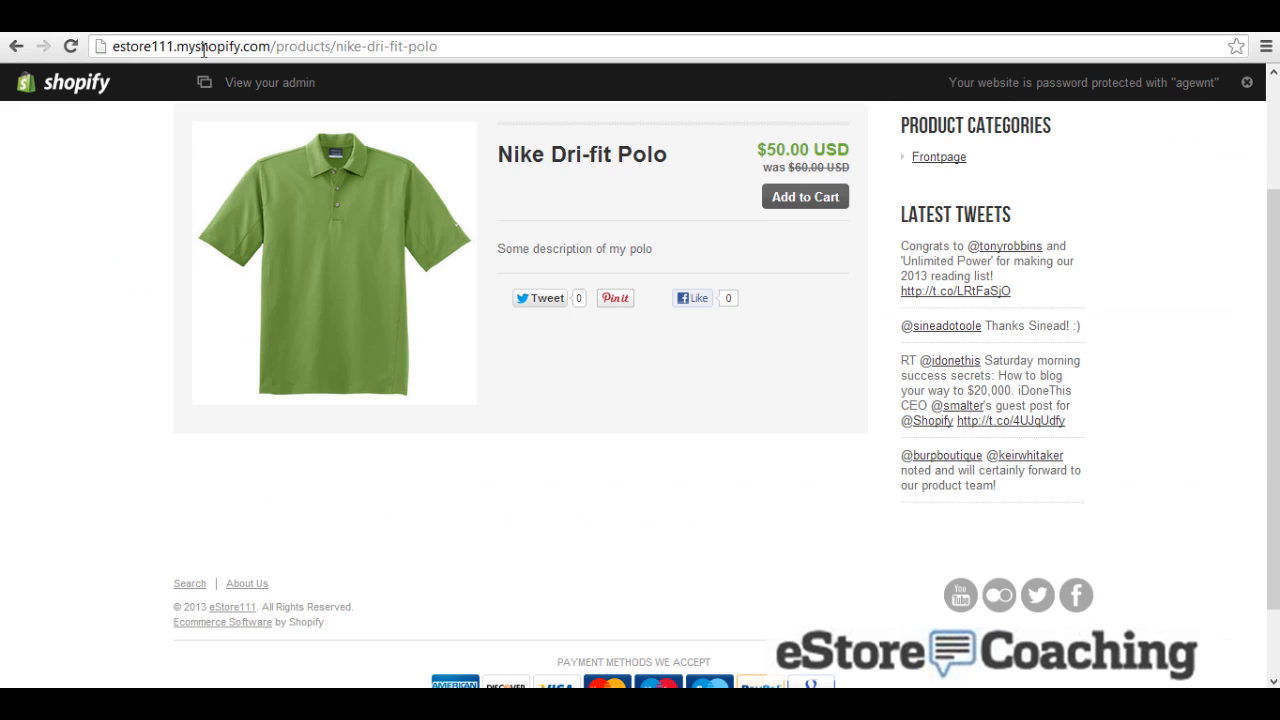
pyautogui.click(70, 46)
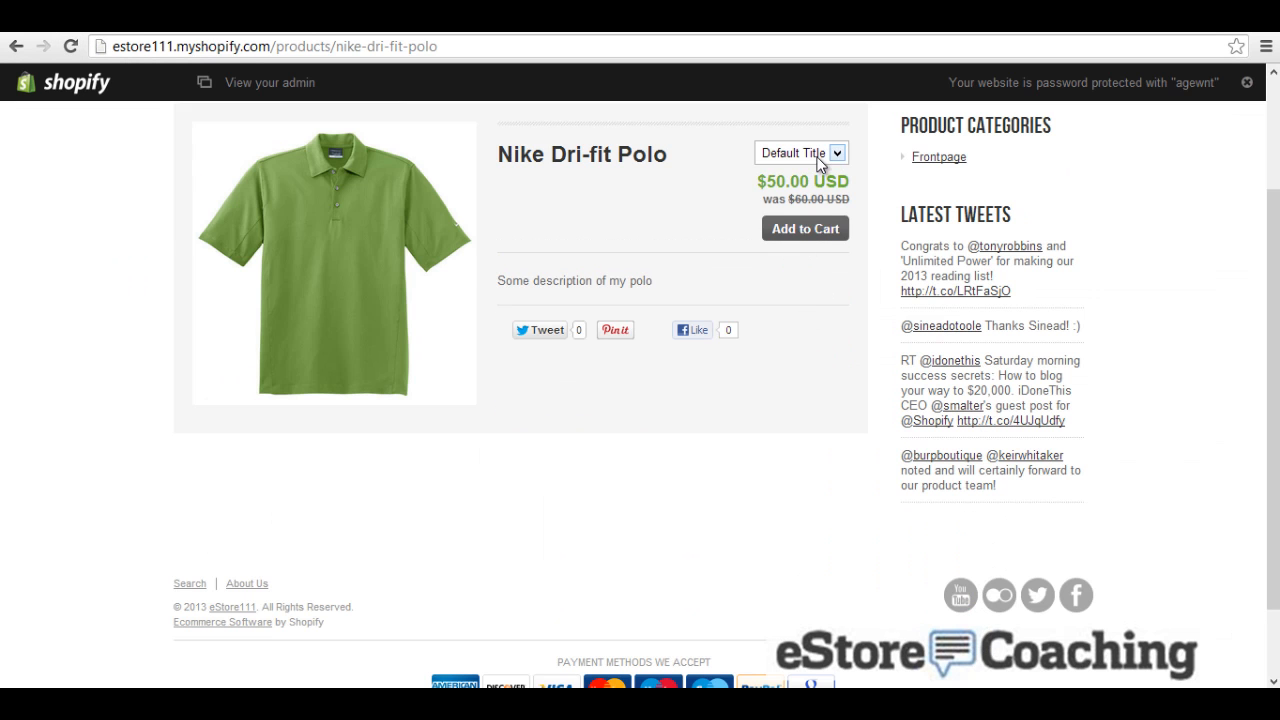
# Step: Try Small, then add the Large polo ($55.00) to the cart and return to its admin page
pyautogui.click(826, 153)
pyautogui.click(797, 190)
pyautogui.click(806, 156)
pyautogui.click(802, 204)
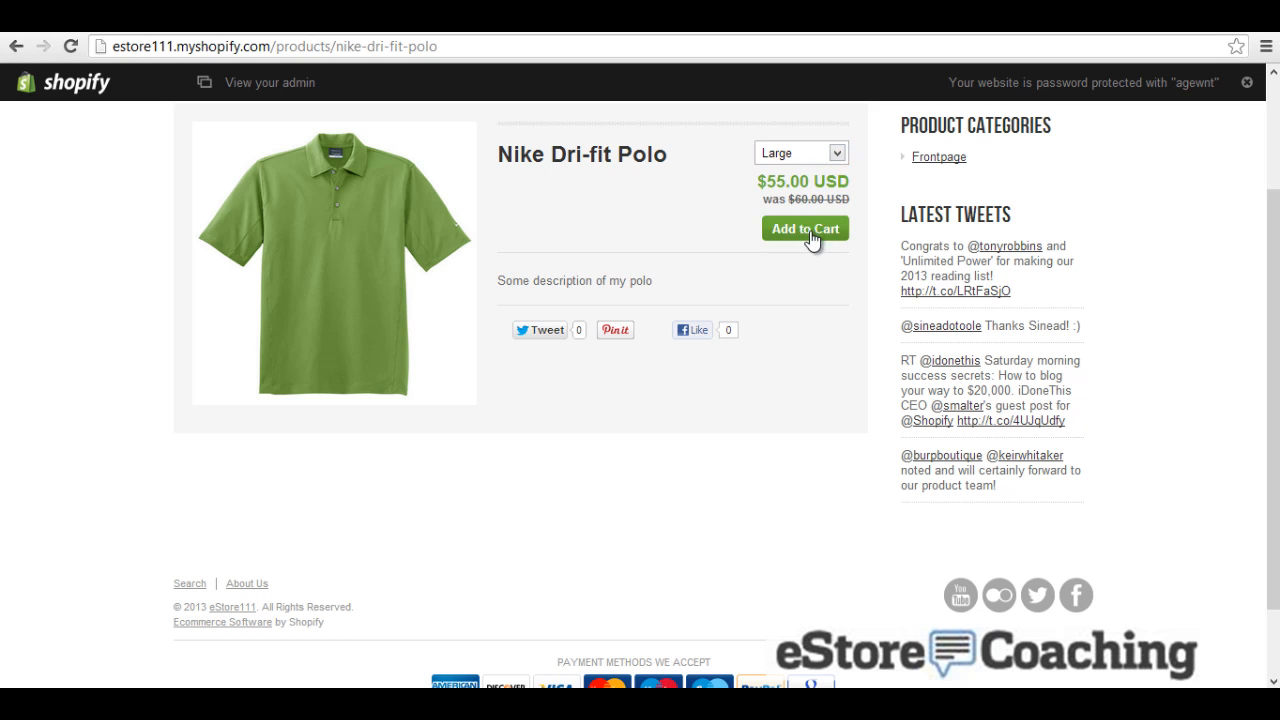
pyautogui.click(810, 236)
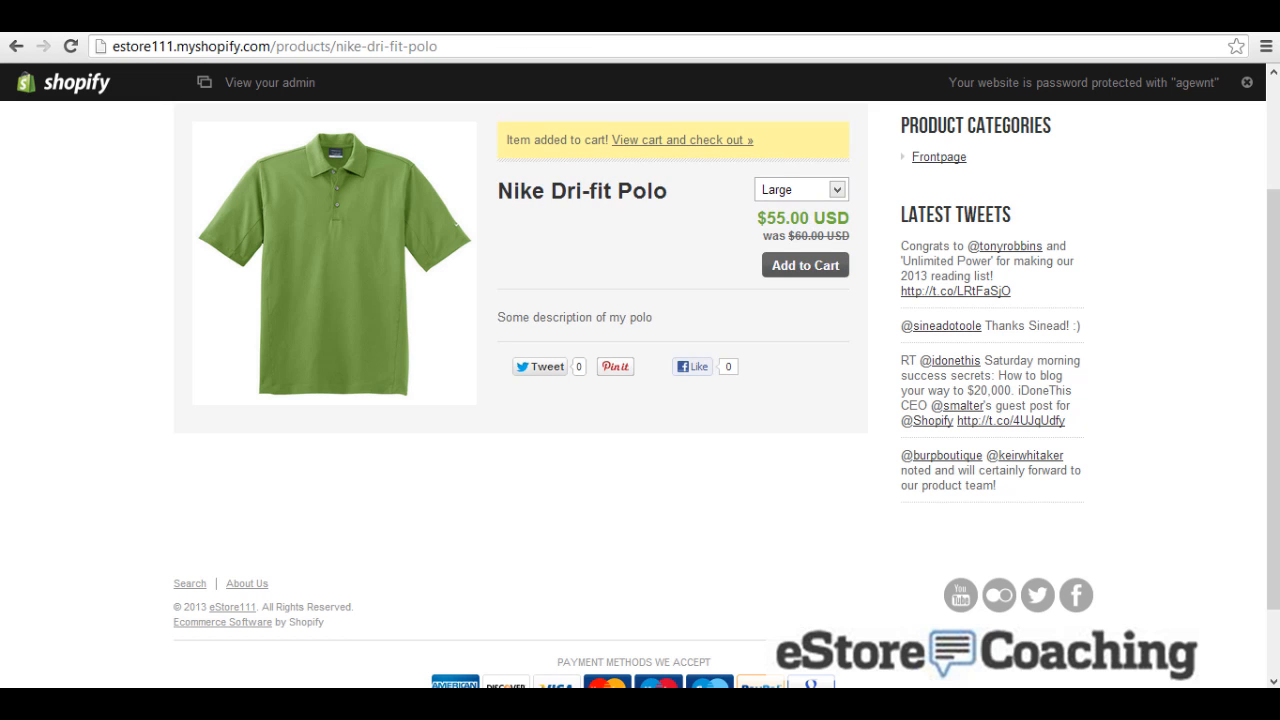
pyautogui.click(462, 16)
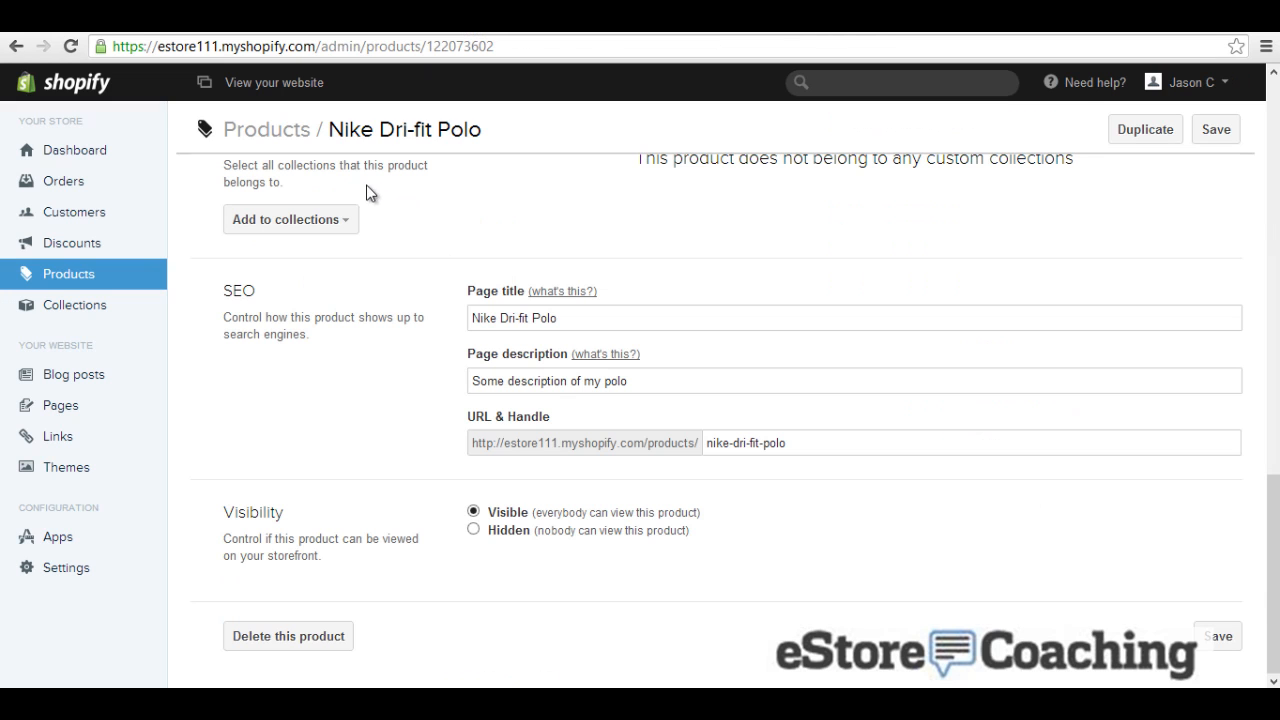
# Step: Start a new collection named 'eStore Collection' described as 'Some information on collections'
pyautogui.click(90, 305)
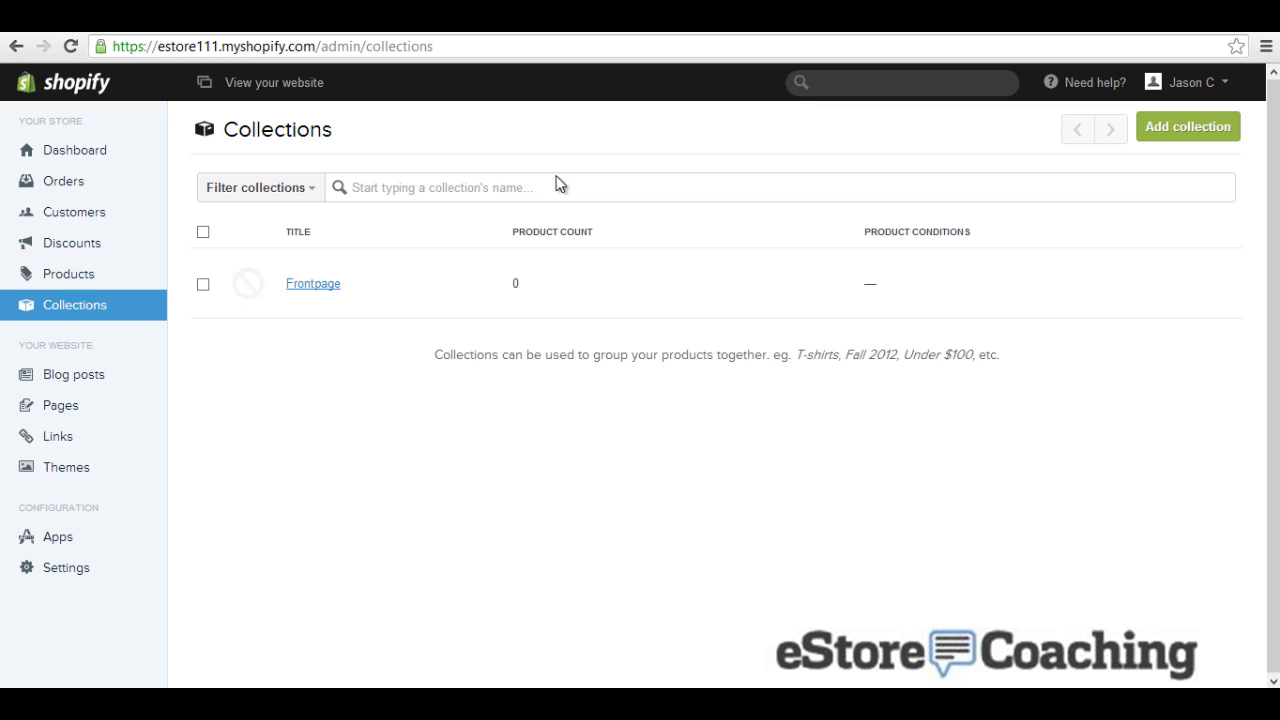
pyautogui.click(1192, 127)
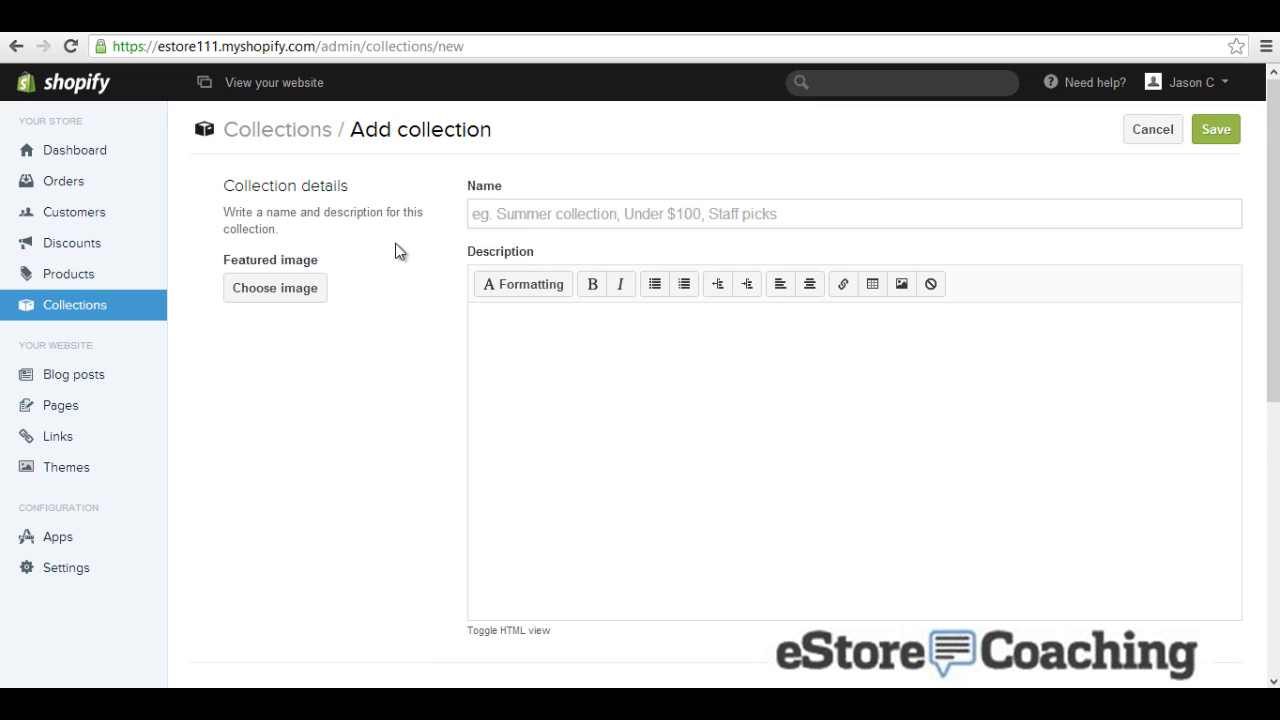
pyautogui.scroll(-4, 395, 243)
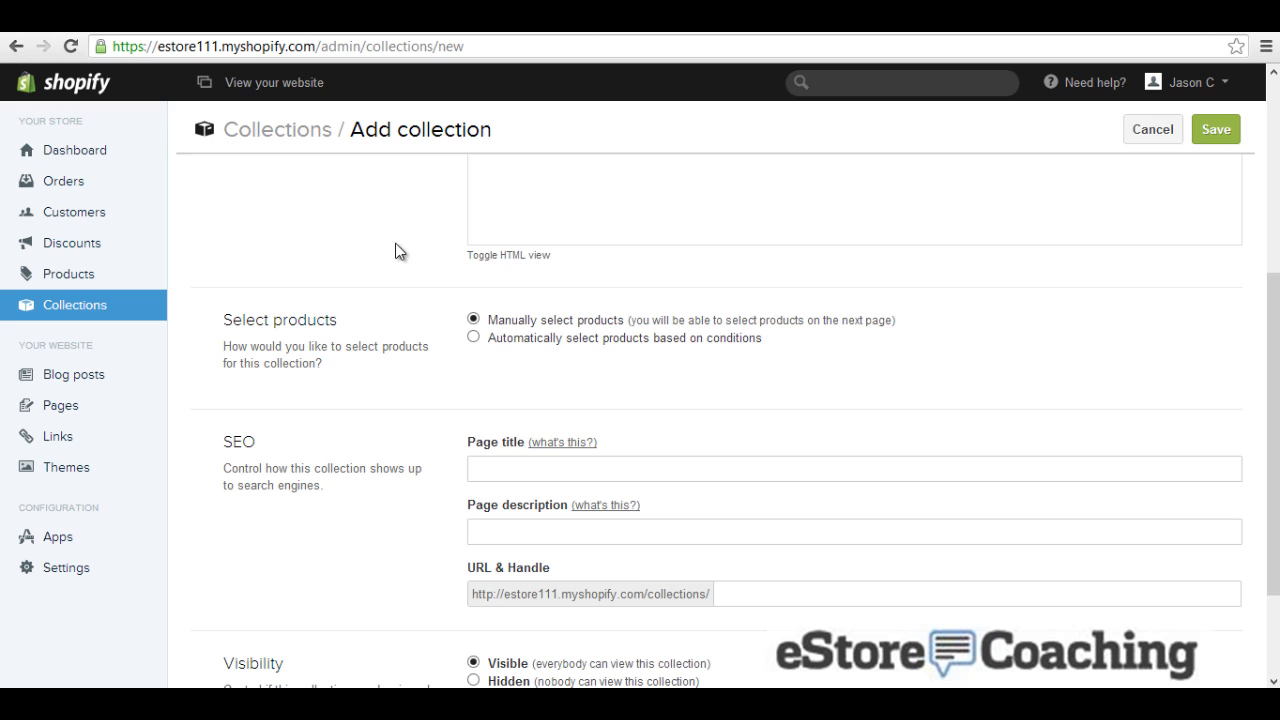
pyautogui.scroll(4, 395, 243)
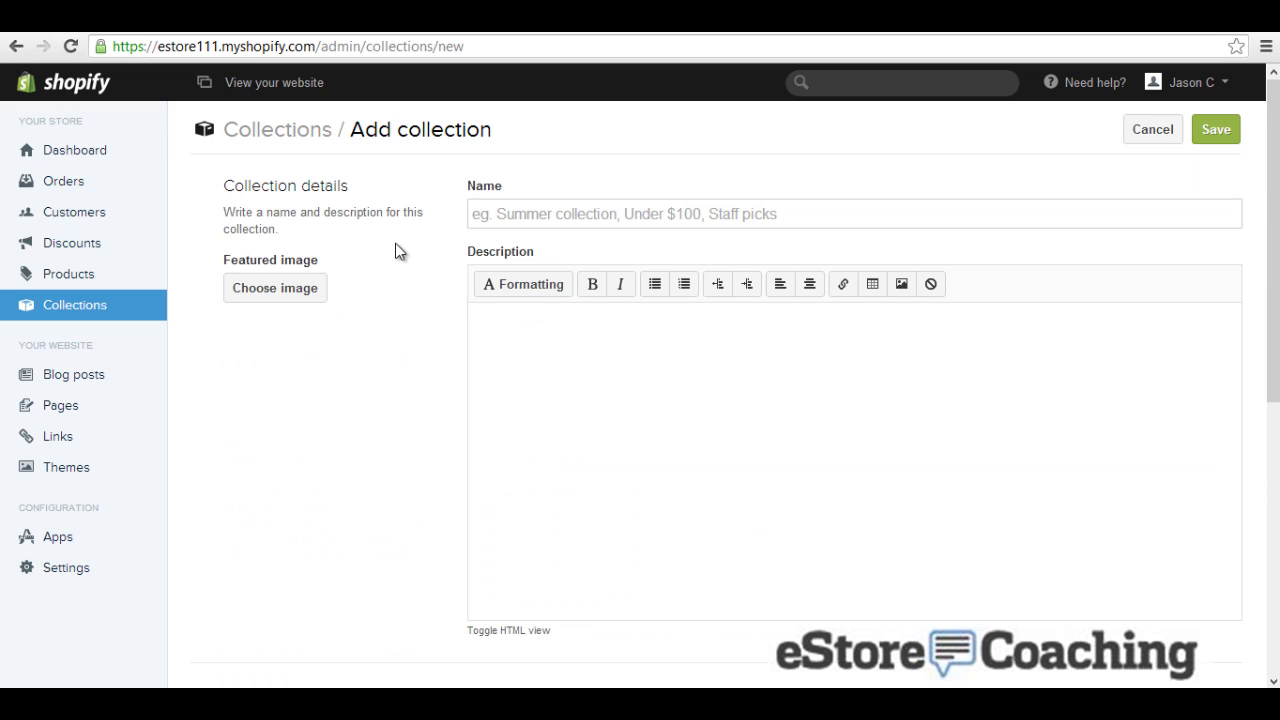
pyautogui.click(484, 212)
pyautogui.write('eS')
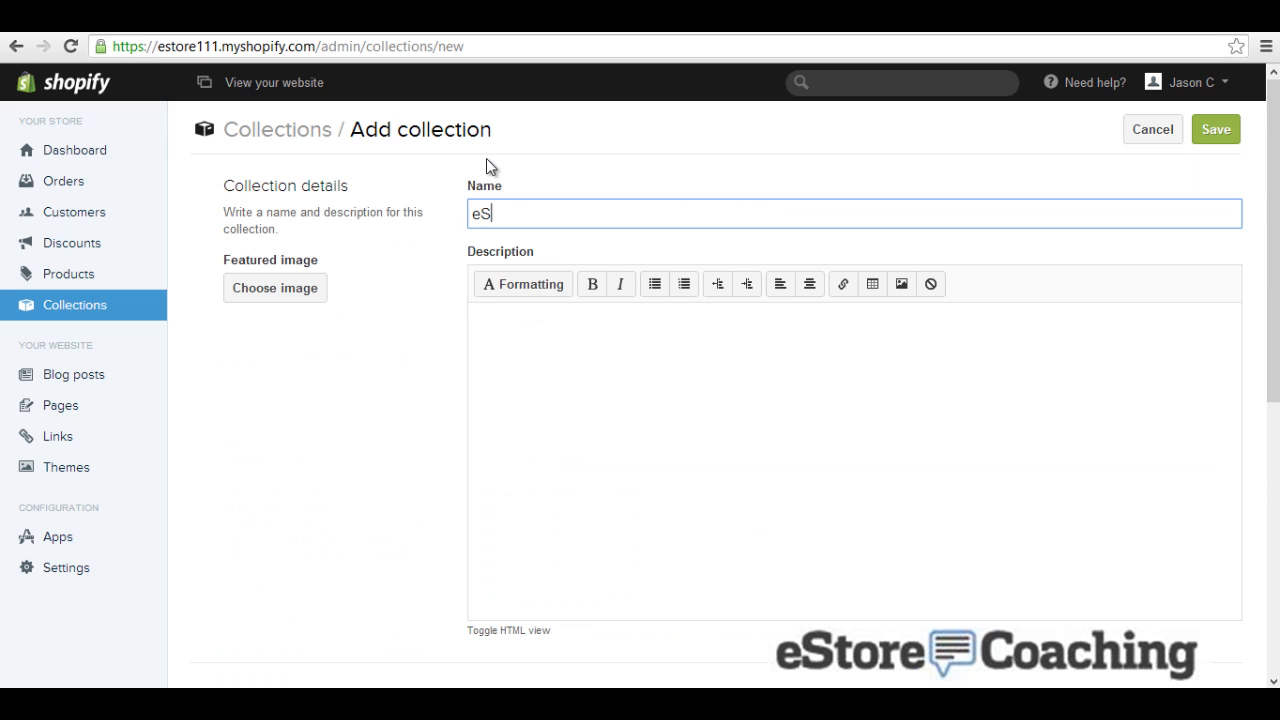
pyautogui.write('tore Collection')
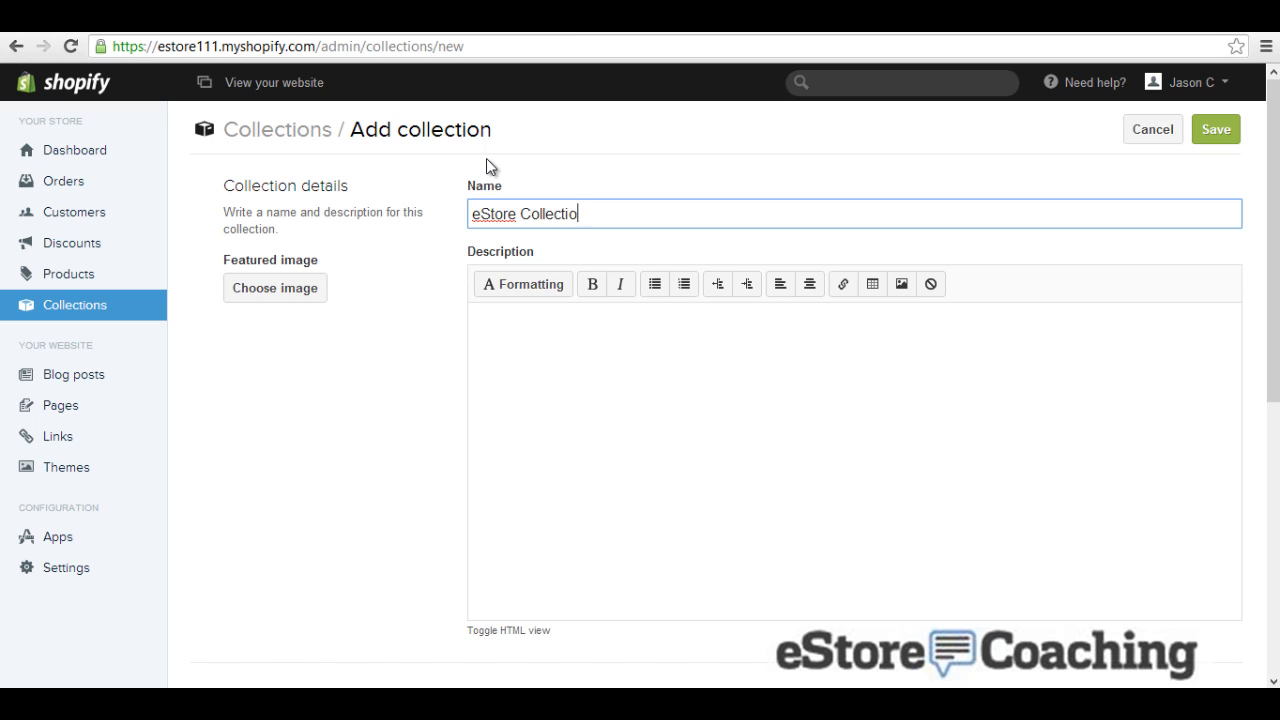
pyautogui.press('Tab')
pyautogui.press('Tab')
pyautogui.press('Tab')
pyautogui.press('Tab')
pyautogui.press('Tab')
pyautogui.press('Tab')
pyautogui.press('Tab')
pyautogui.press('Tab')
pyautogui.press('Tab')
pyautogui.press('Tab')
pyautogui.press('Tab')
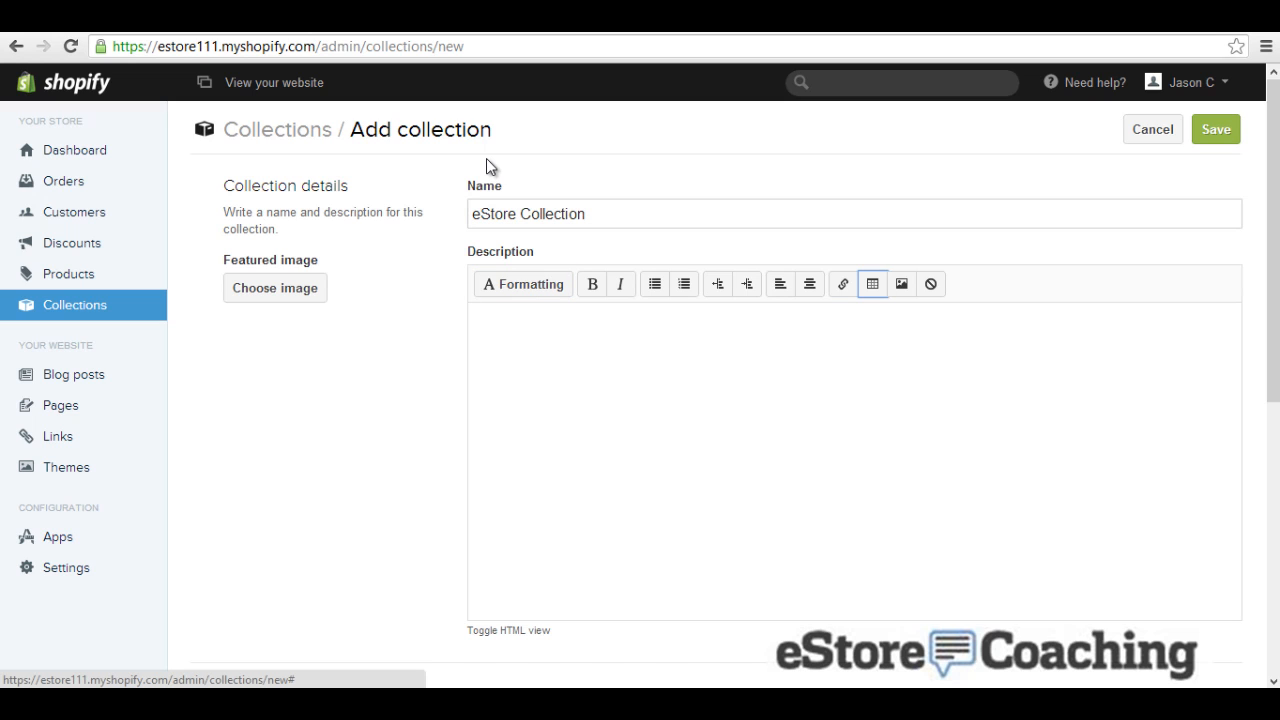
pyautogui.click(739, 353)
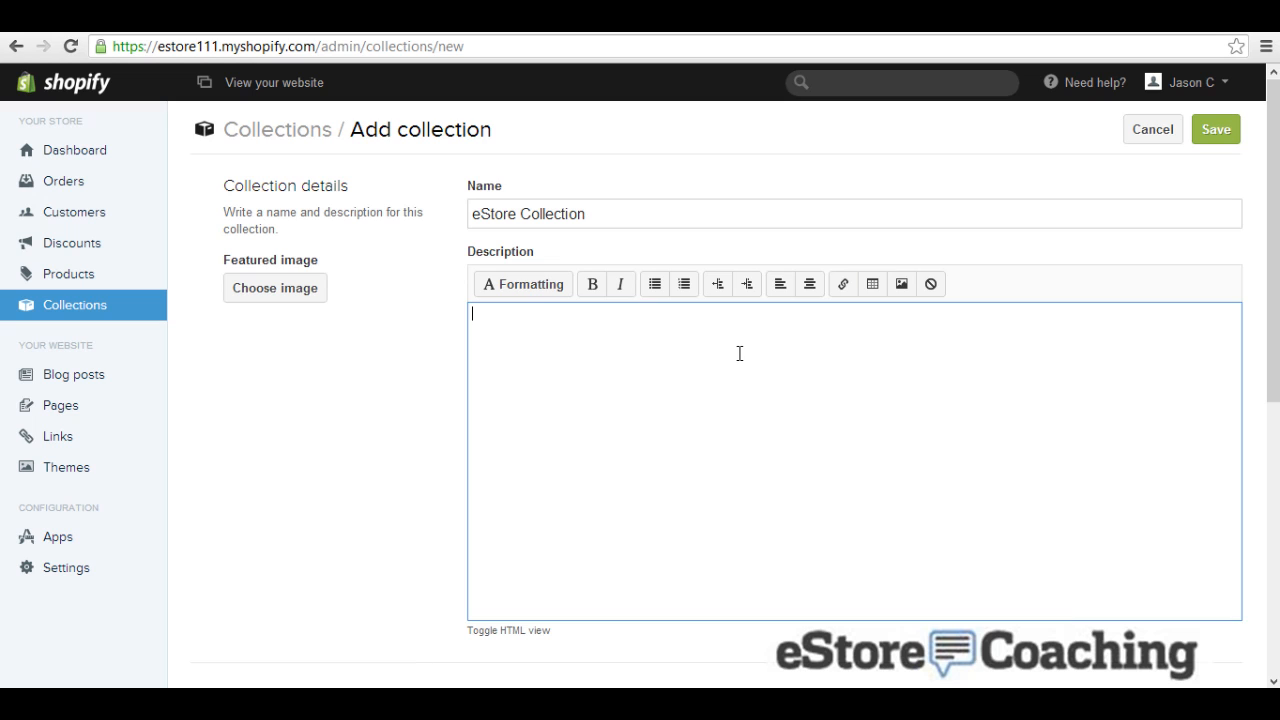
pyautogui.write('Some information on collections')
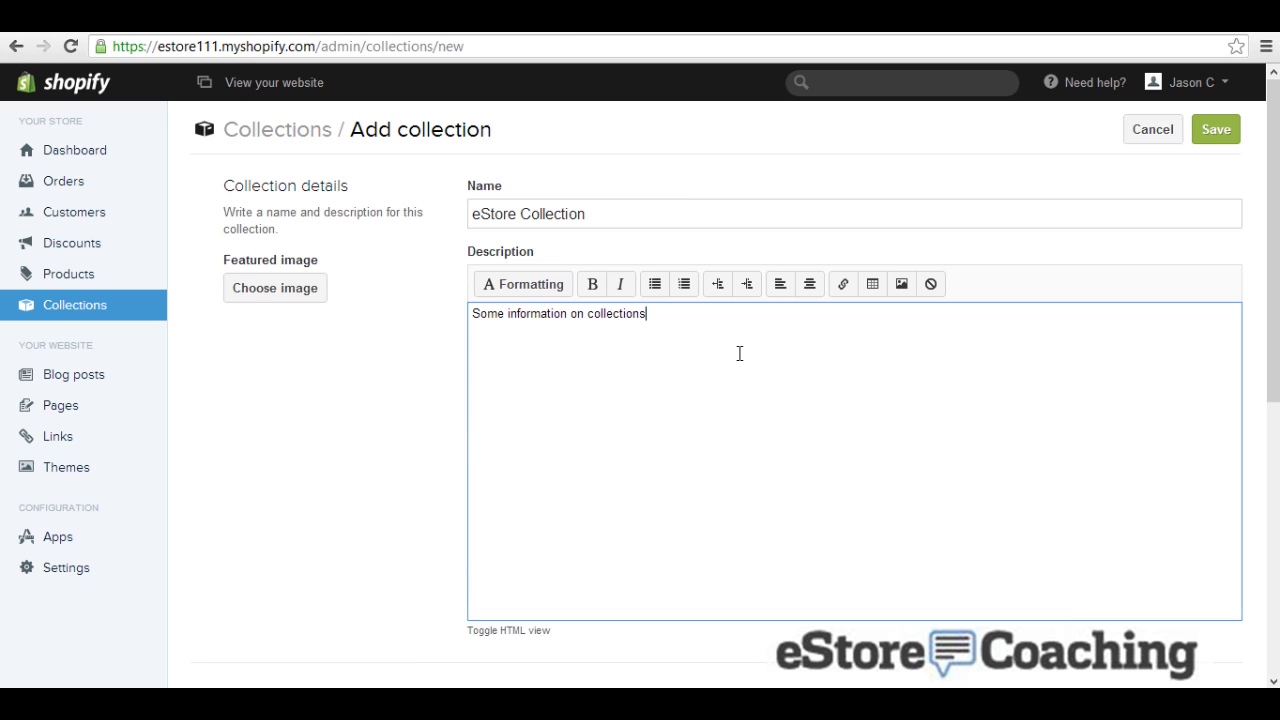
# Step: Set estorecoaching_example.jpg as the featured image and save the new collection
pyautogui.click(285, 292)
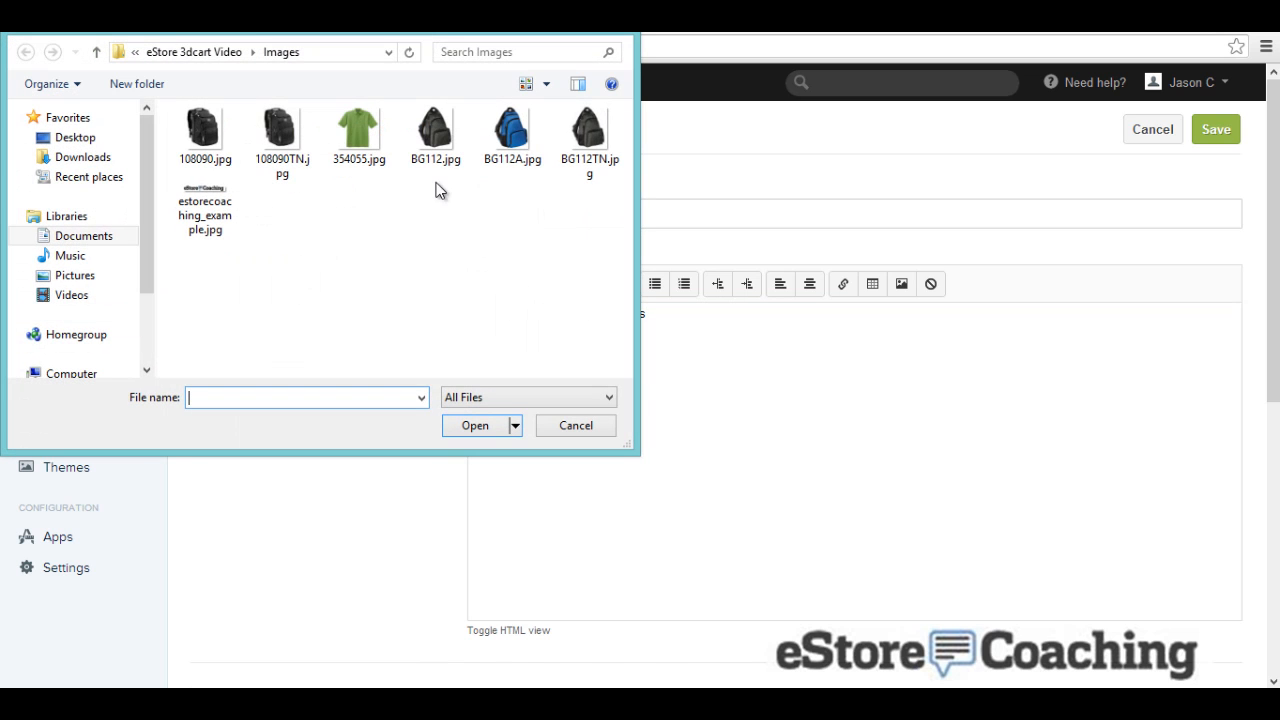
pyautogui.doubleClick(205, 208)
pyautogui.scroll(-4, 310, 388)
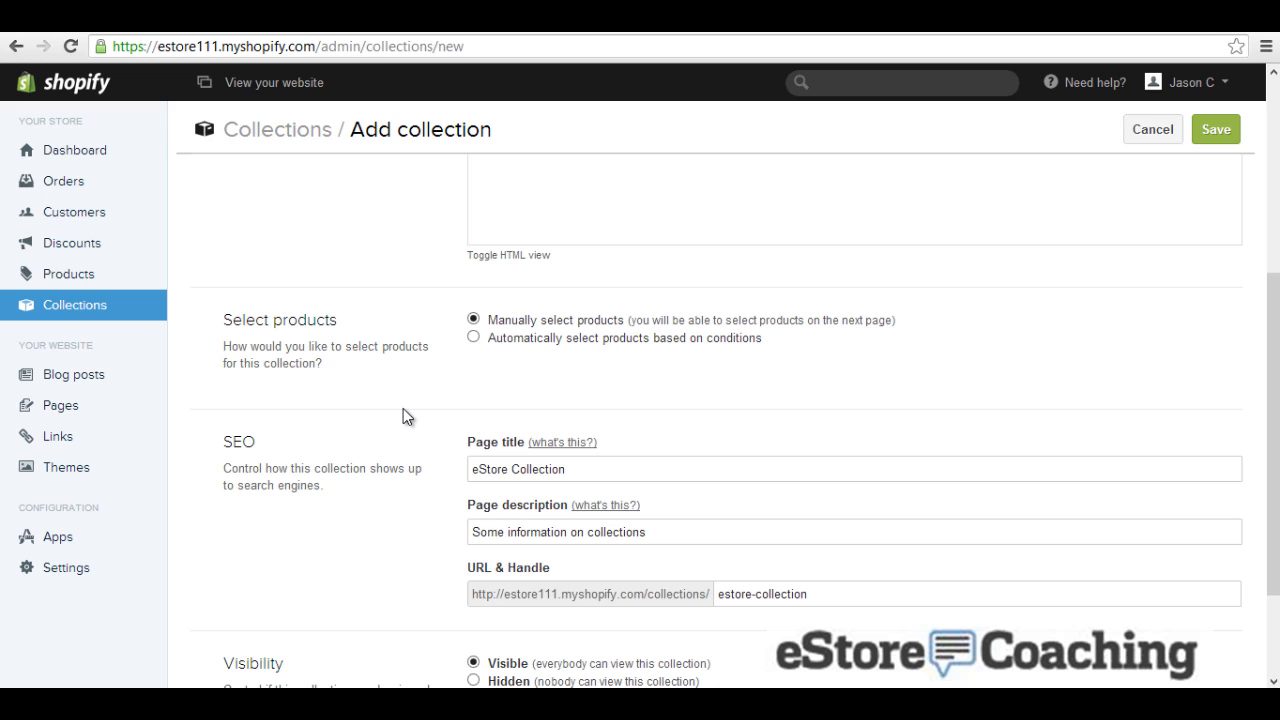
pyautogui.scroll(-3, 405, 416)
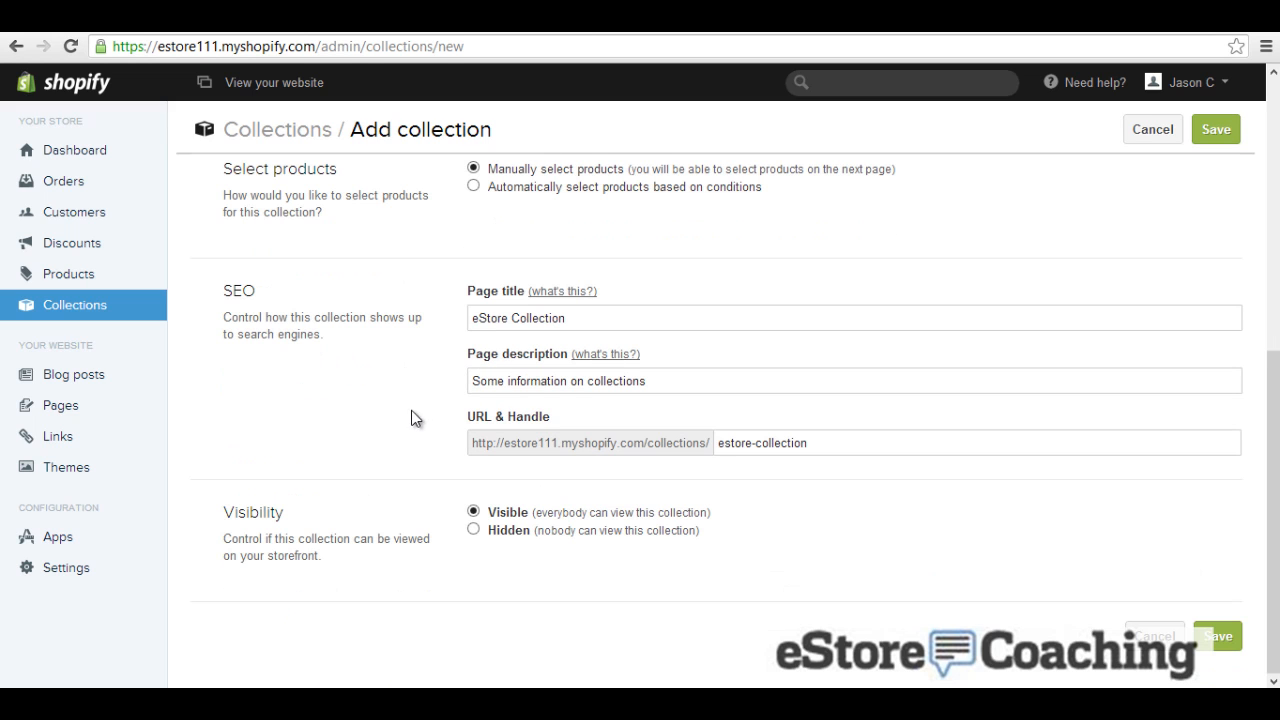
pyautogui.click(1219, 637)
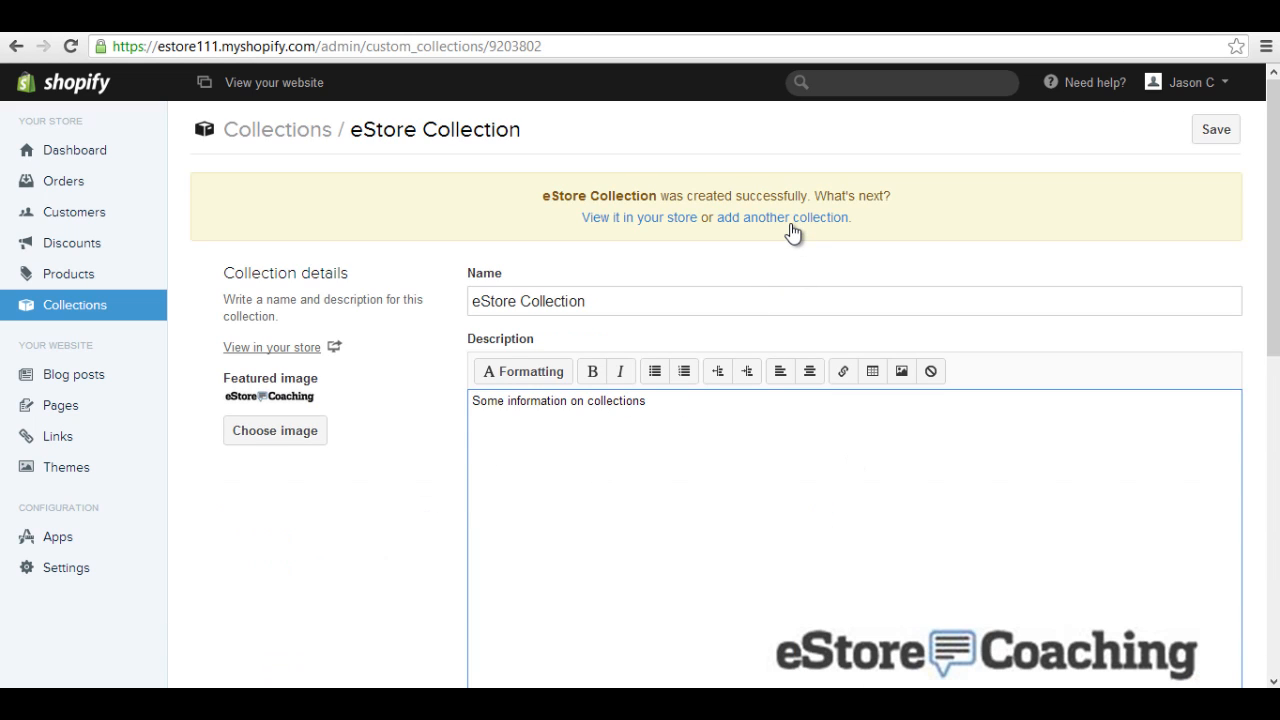
# Step: Add Nike Dri-fit Polo from the products list to eStore Collection and save it
pyautogui.scroll(-5, 426, 487)
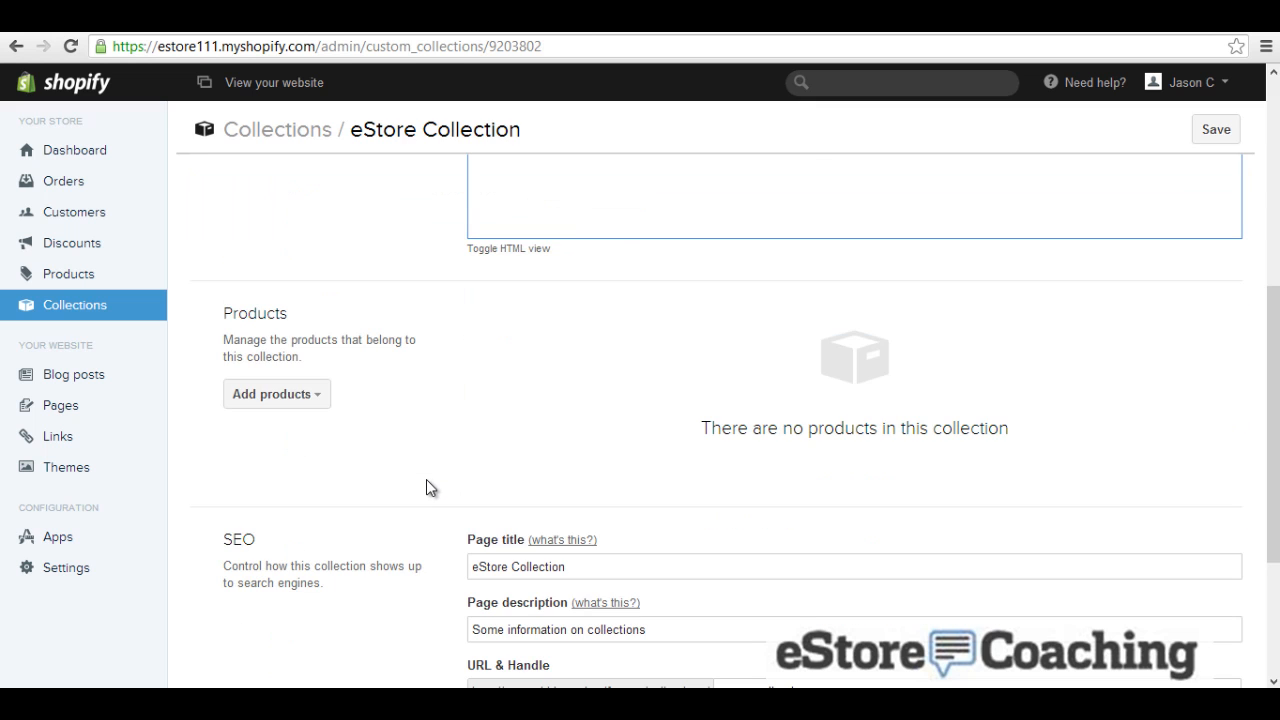
pyautogui.click(303, 398)
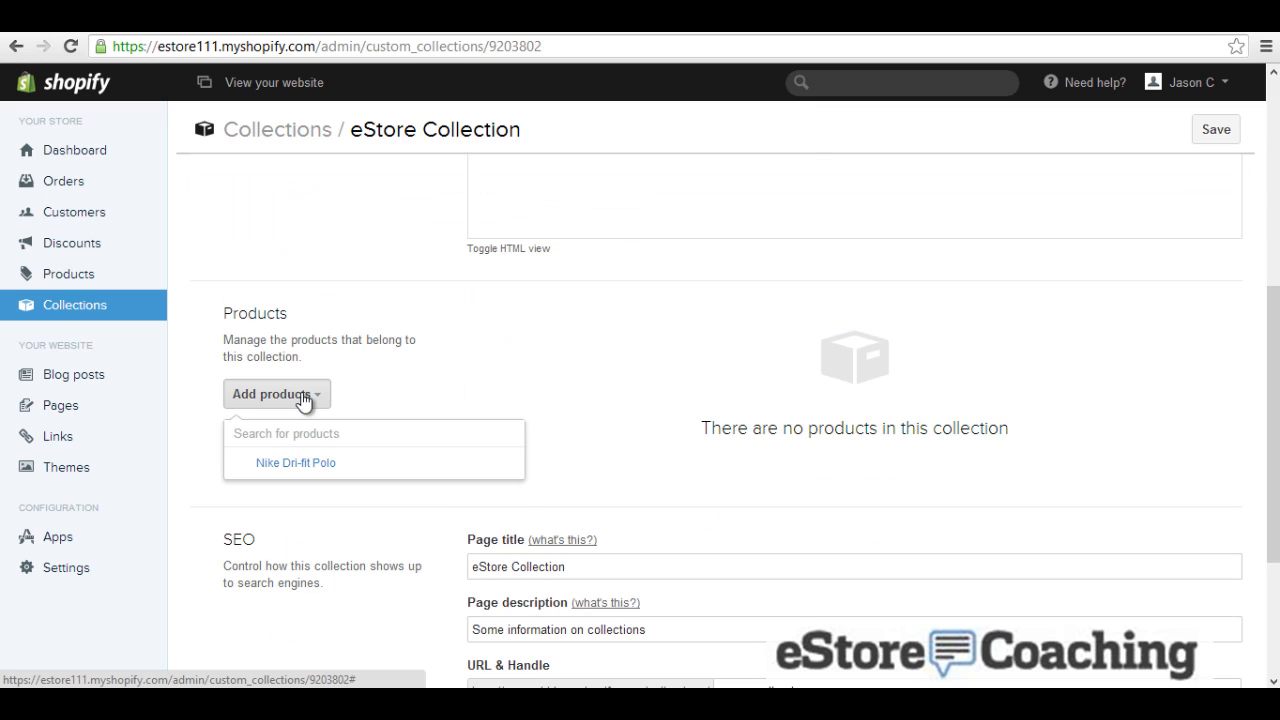
pyautogui.click(298, 463)
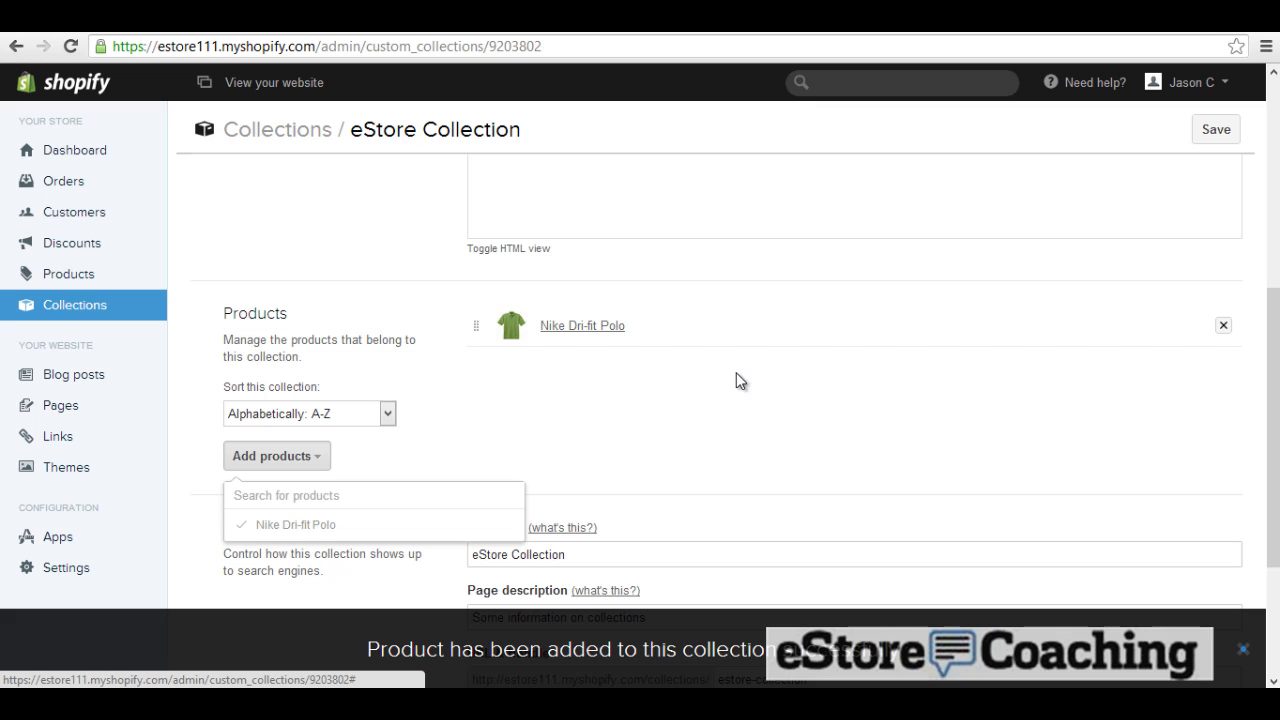
pyautogui.scroll(-2, 737, 385)
pyautogui.scroll(-1, 735, 395)
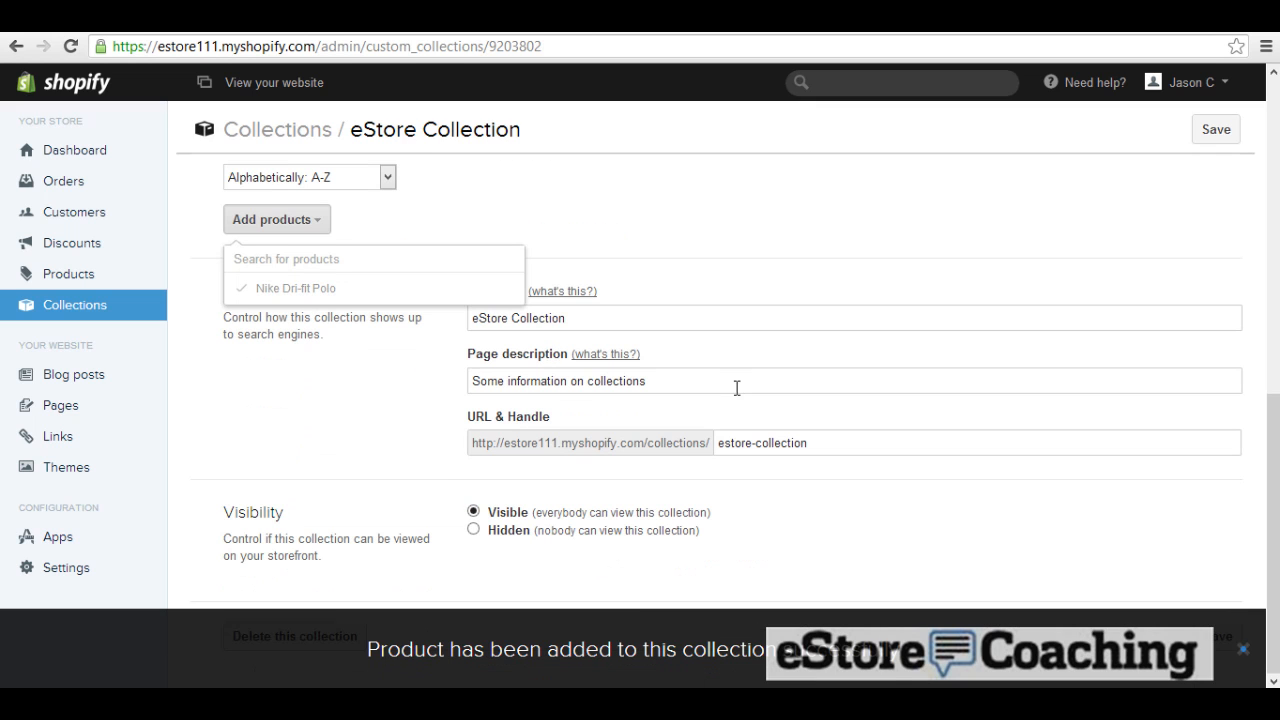
pyautogui.click(1214, 129)
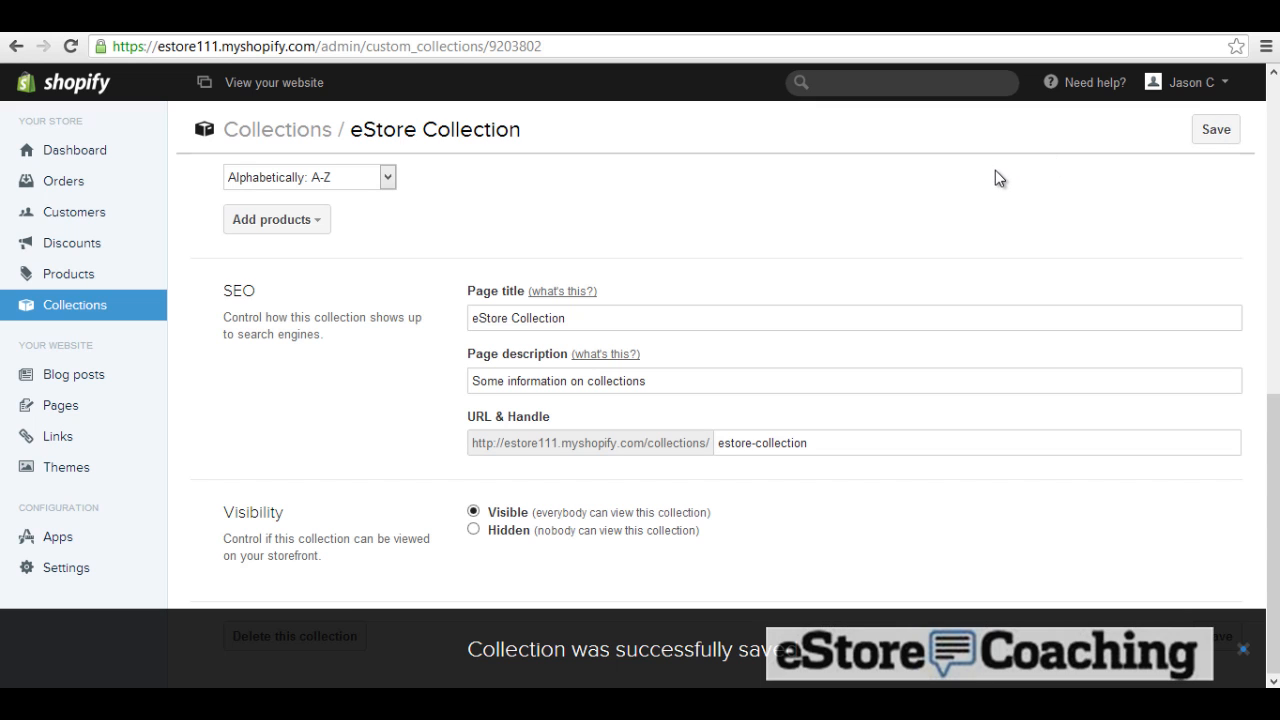
pyautogui.click(1210, 129)
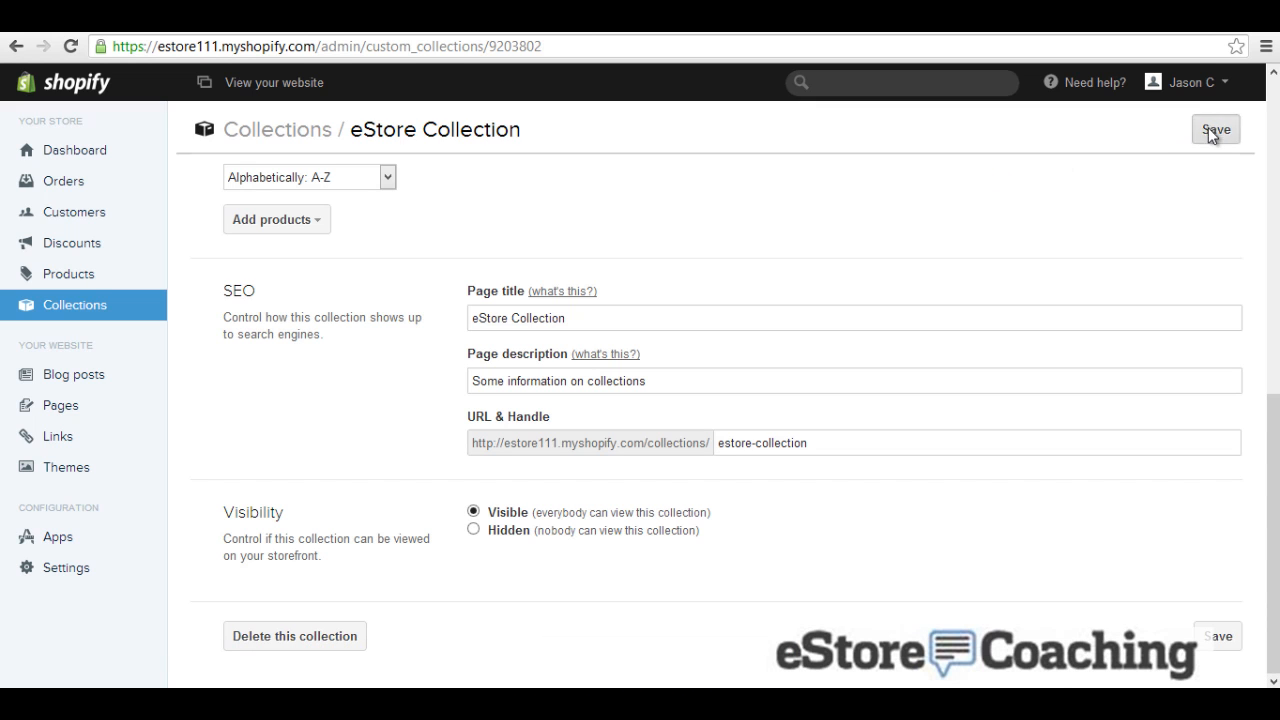
pyautogui.scroll(10, 994, 226)
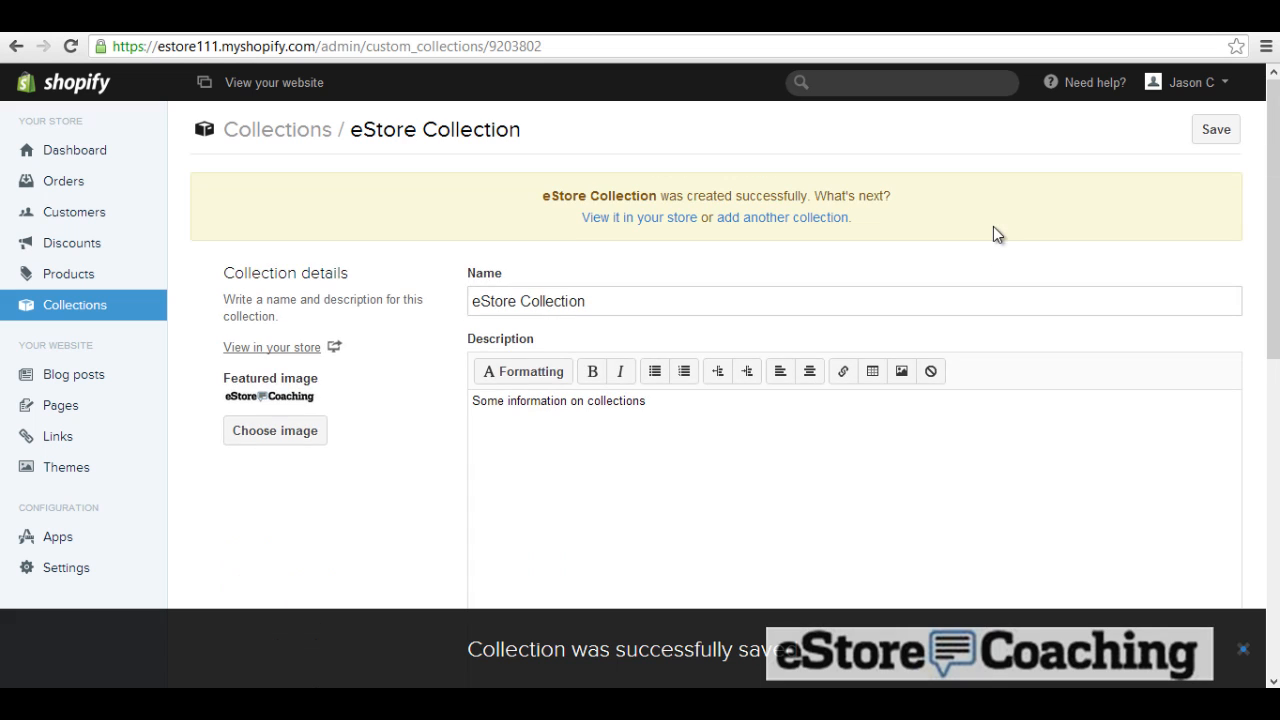
pyautogui.click(662, 218)
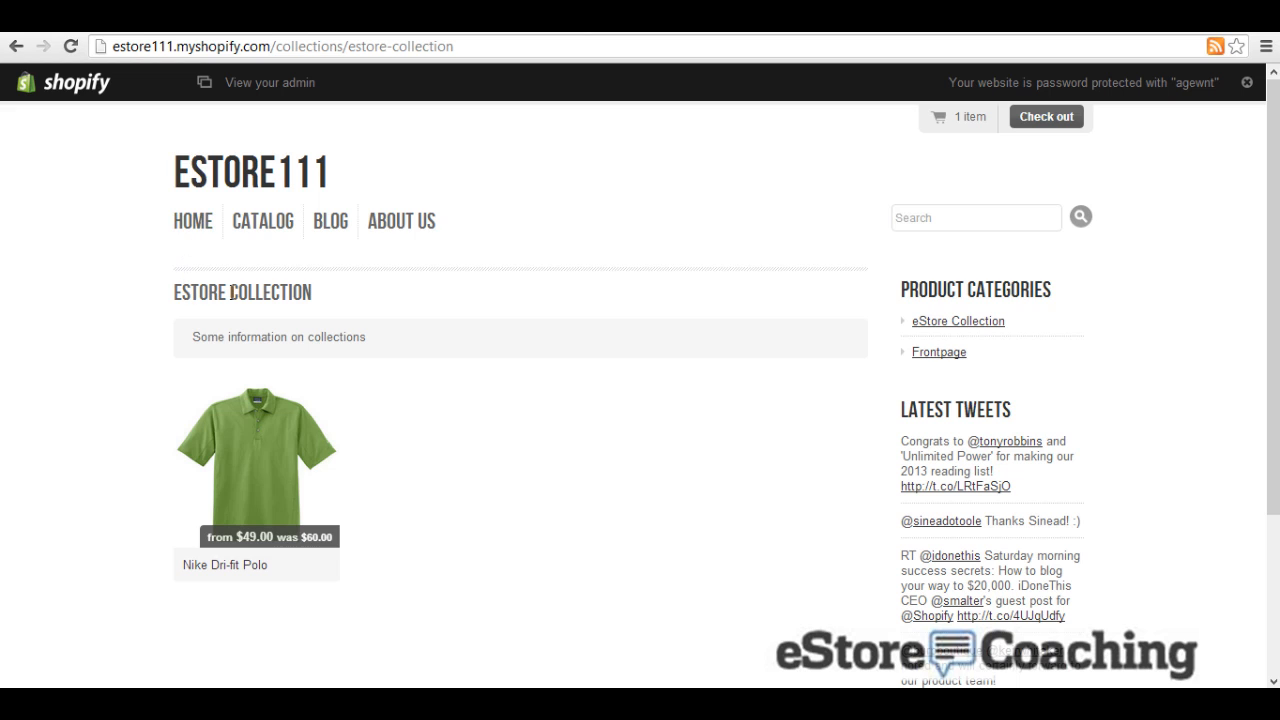
pyautogui.scroll(-1, 401, 305)
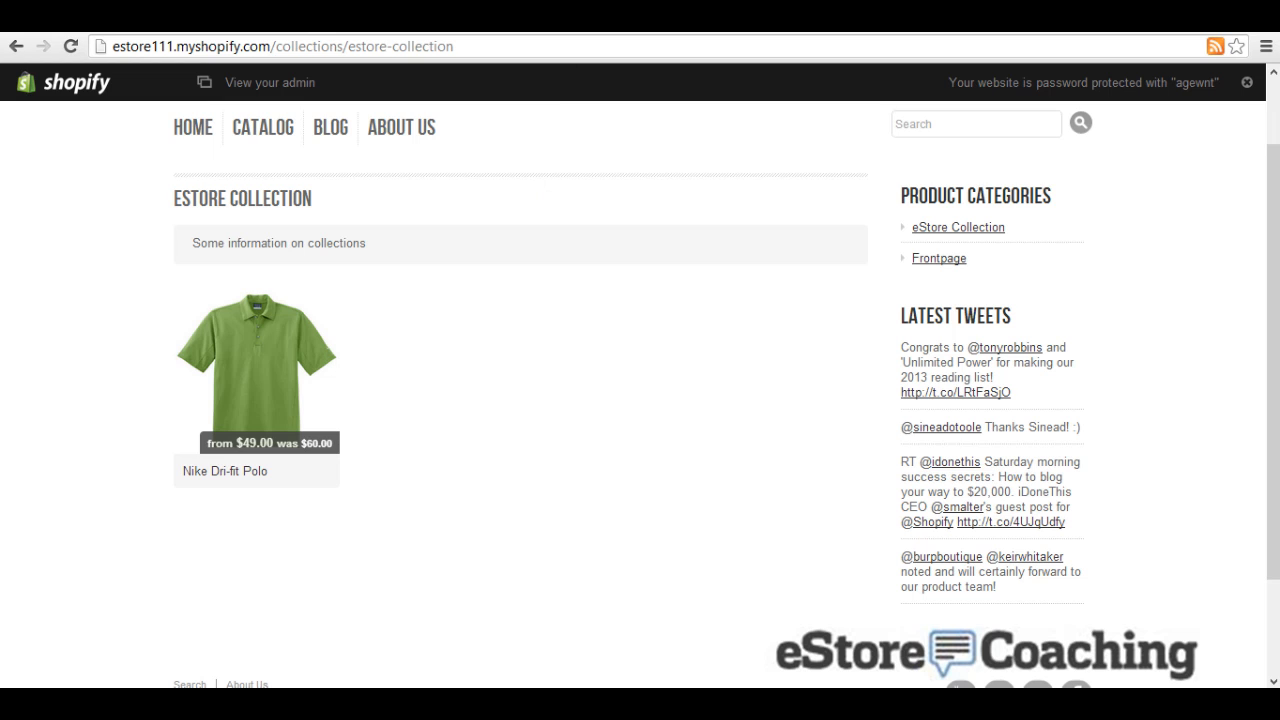
pyautogui.hotkey('ctrl', 'shift', 'Tab')
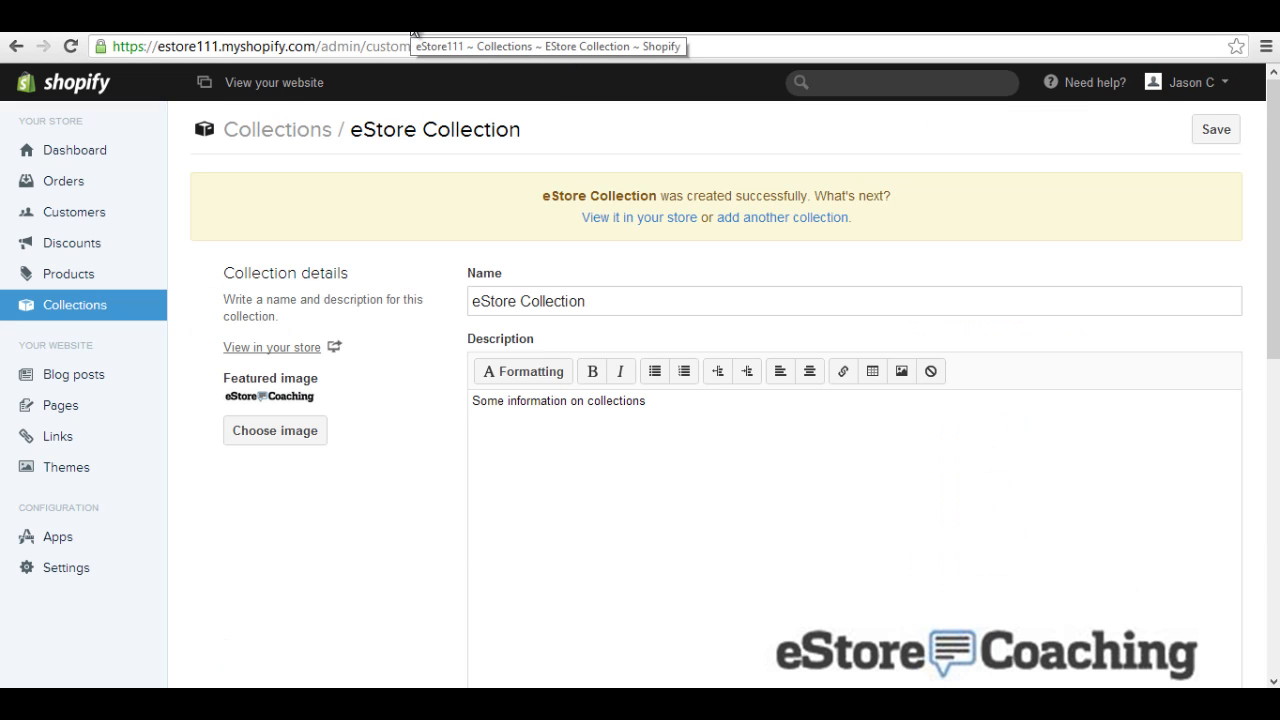
pyautogui.hotkey('ctrl', 'Tab')
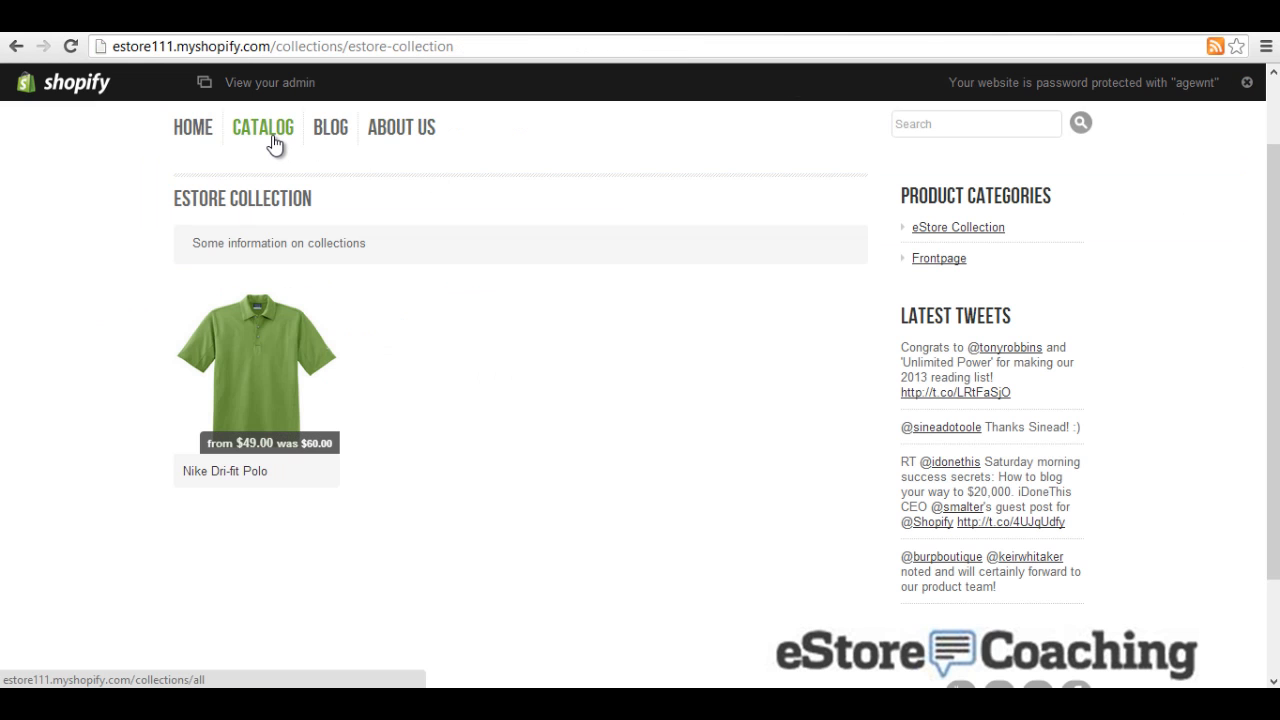
pyautogui.click(188, 138)
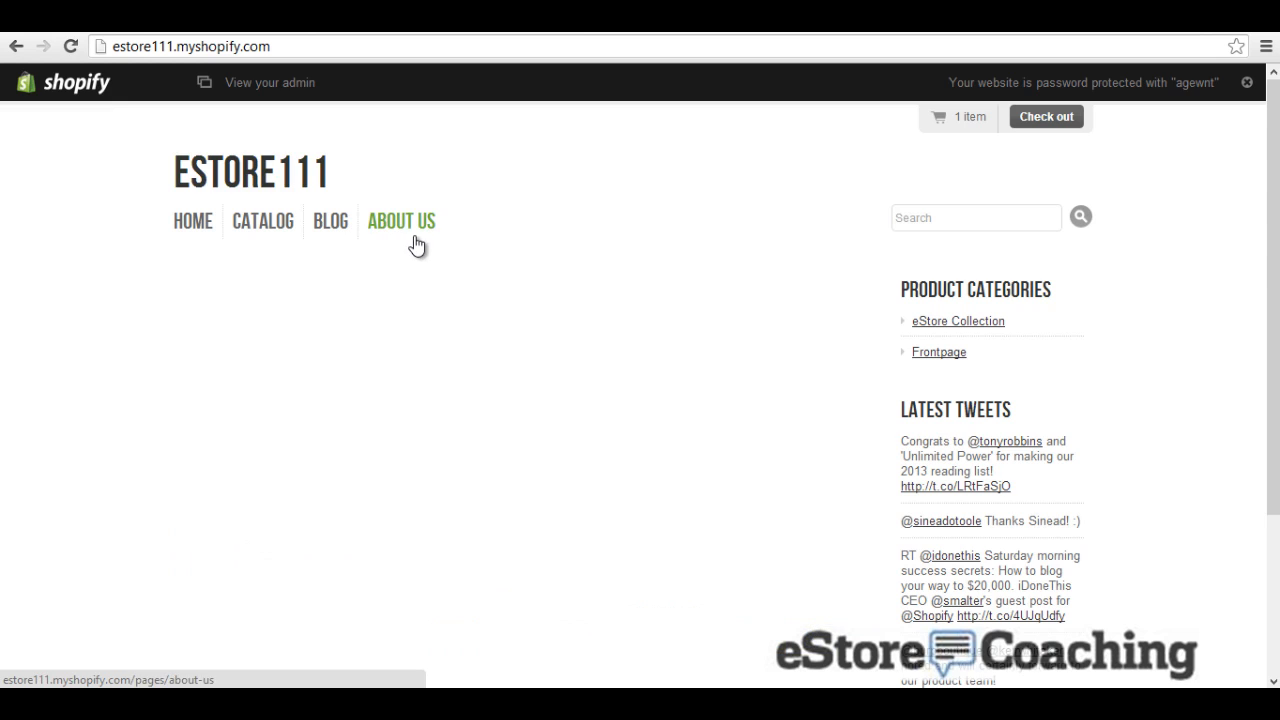
pyautogui.click(260, 228)
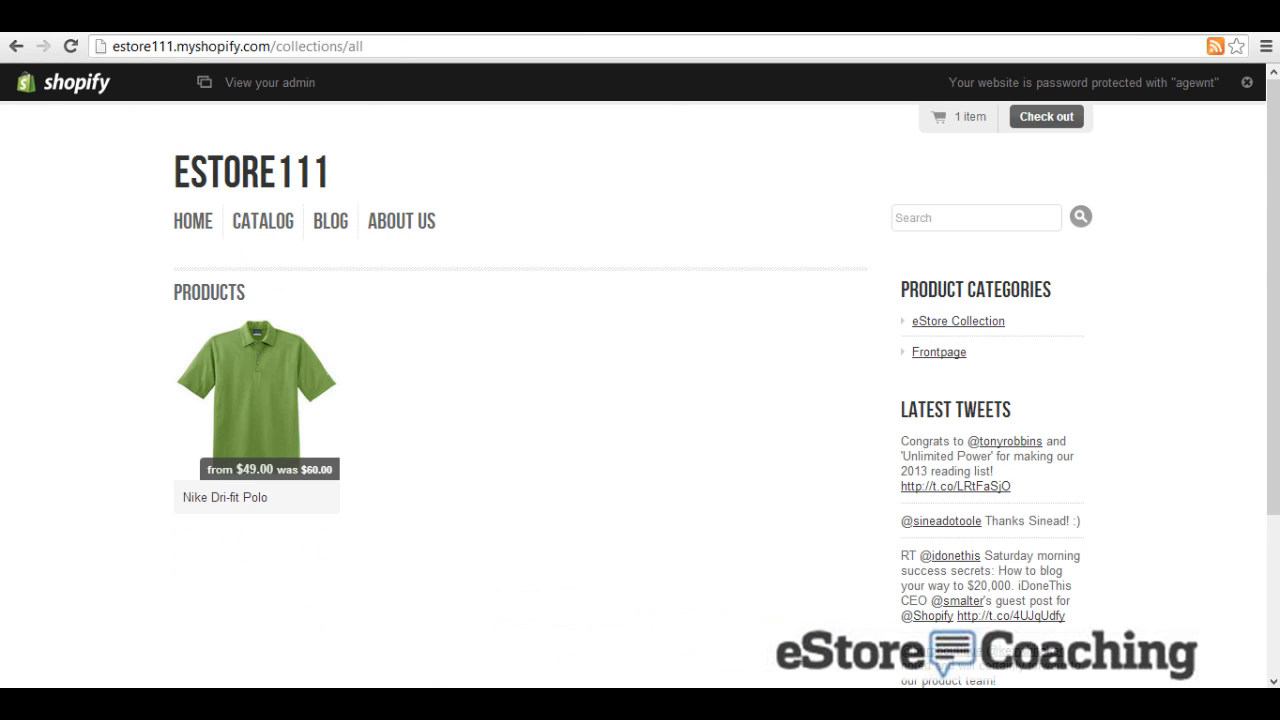
pyautogui.click(130, 22)
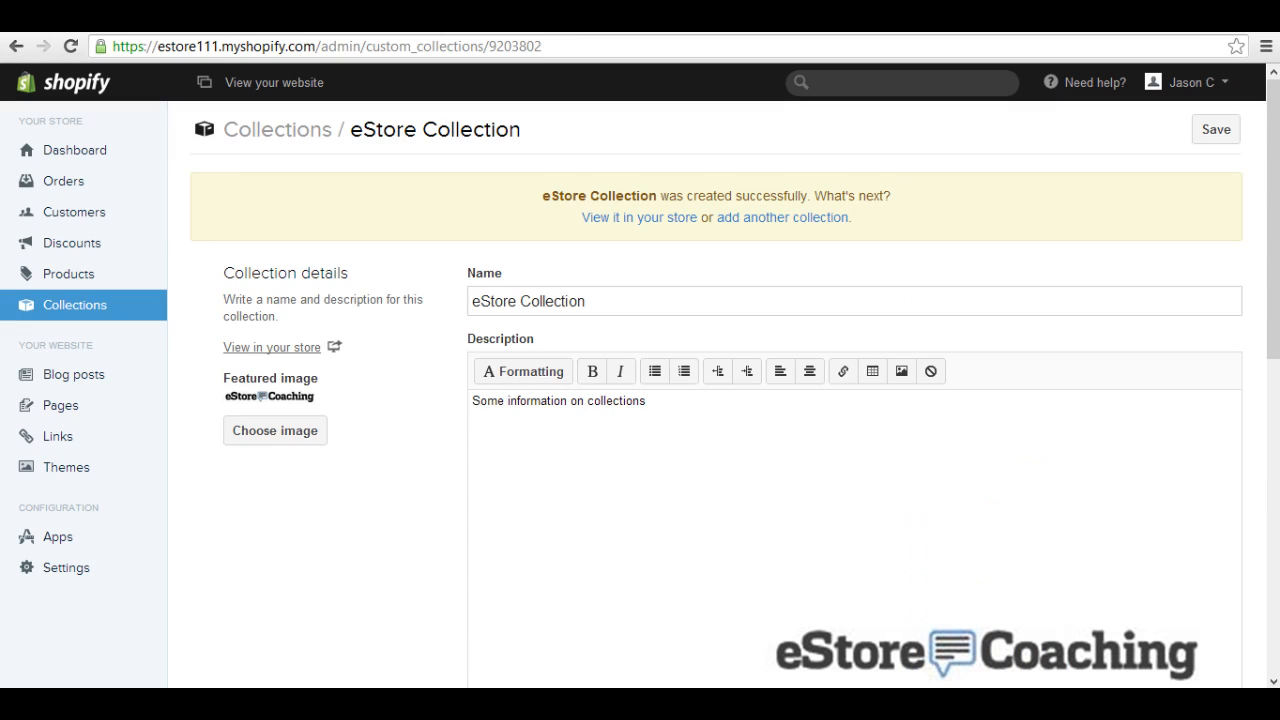
# Step: Start a new discount with code 'returncustomer', leaving unlimited uses switched on
pyautogui.click(98, 243)
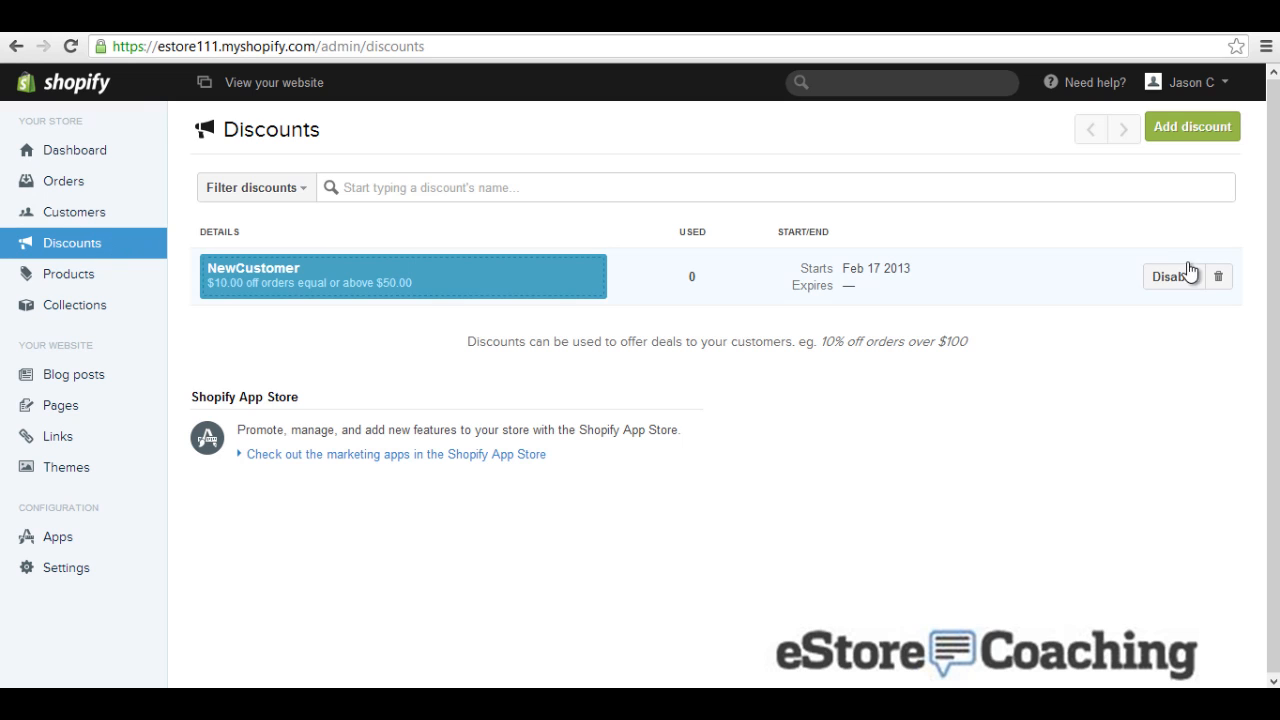
pyautogui.click(1197, 137)
pyautogui.click(719, 219)
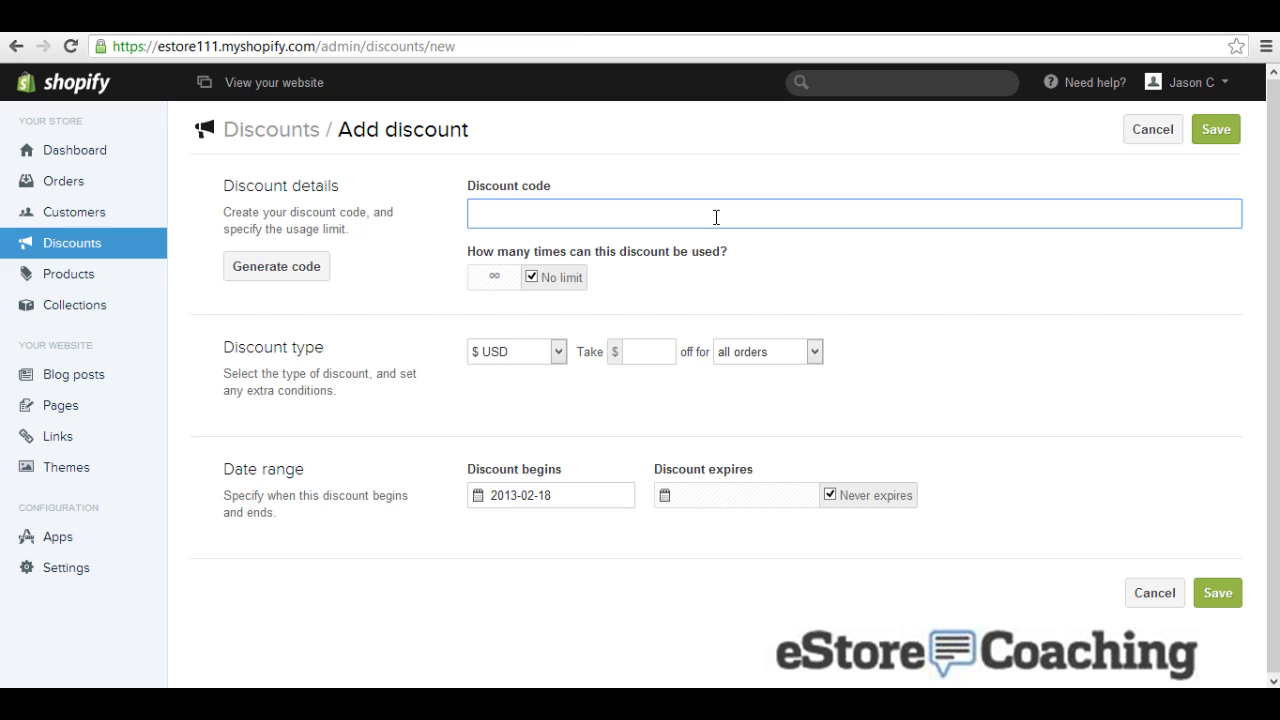
pyautogui.write('returncustomer')
pyautogui.click(509, 277)
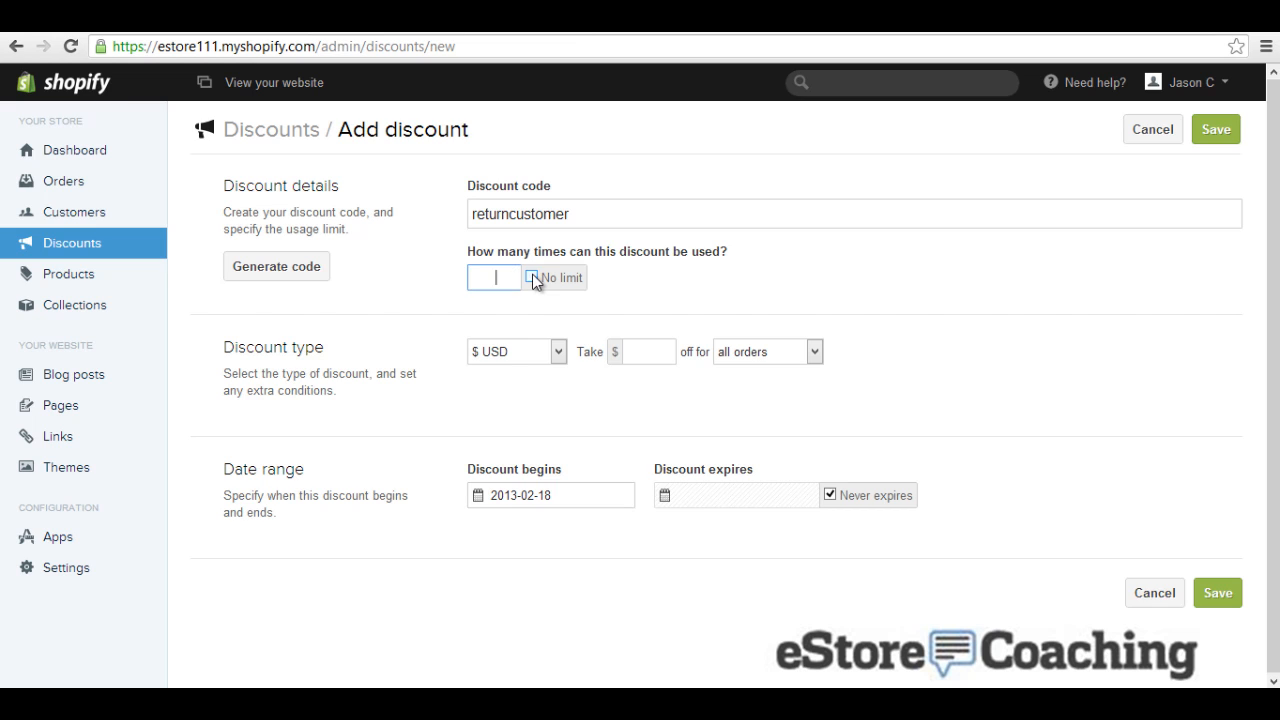
pyautogui.click(532, 276)
pyautogui.click(528, 349)
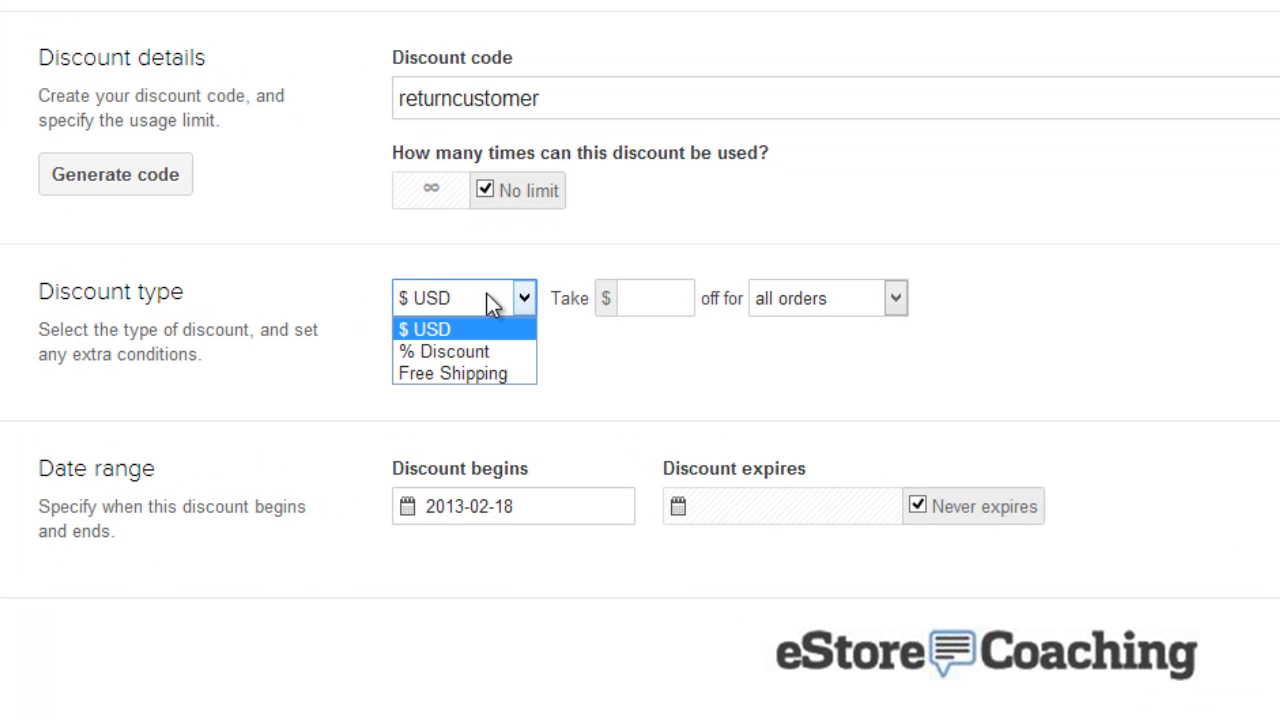
# Step: After trying Free Shipping and percentage types, make it a fixed $10 USD discount
pyautogui.click(481, 375)
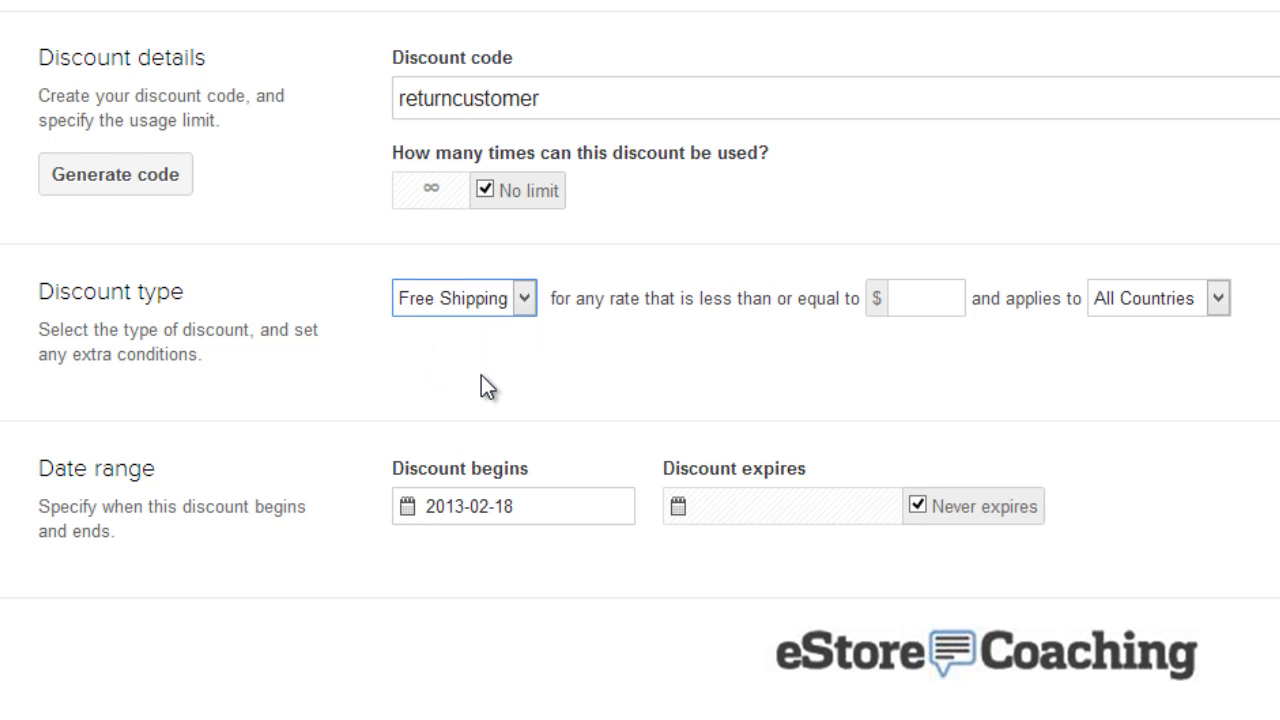
pyautogui.click(913, 302)
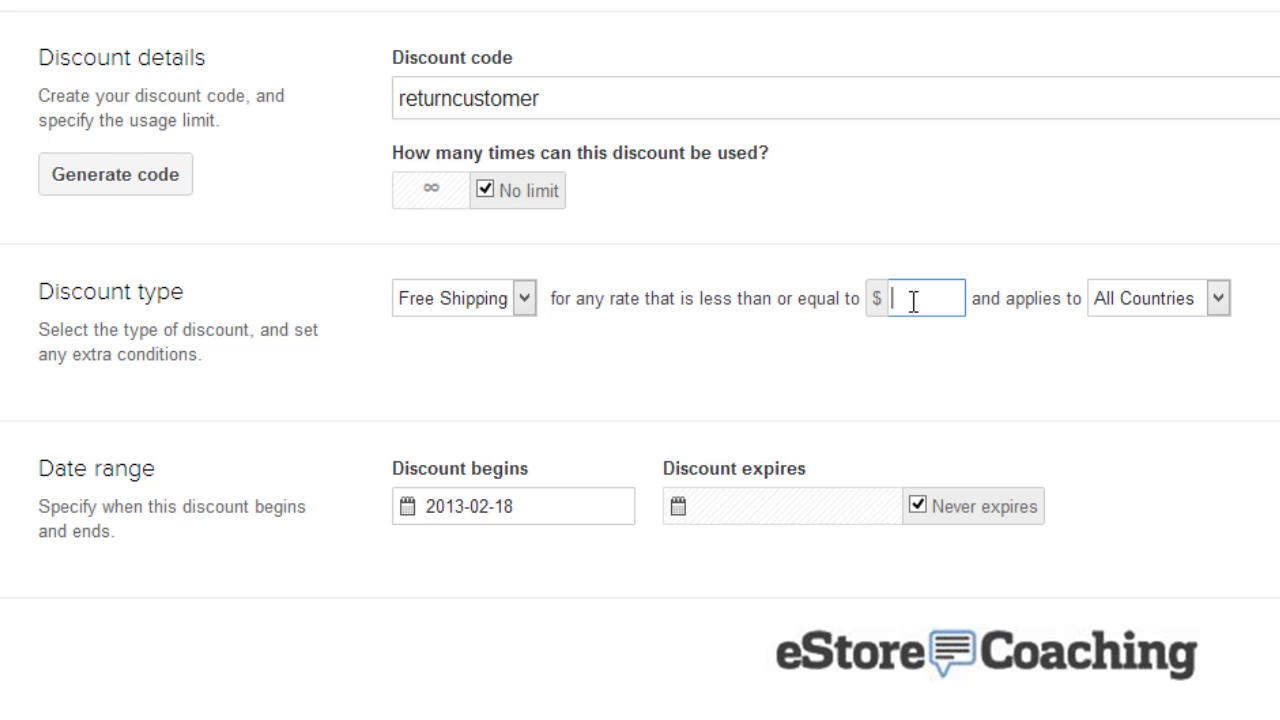
pyautogui.click(489, 305)
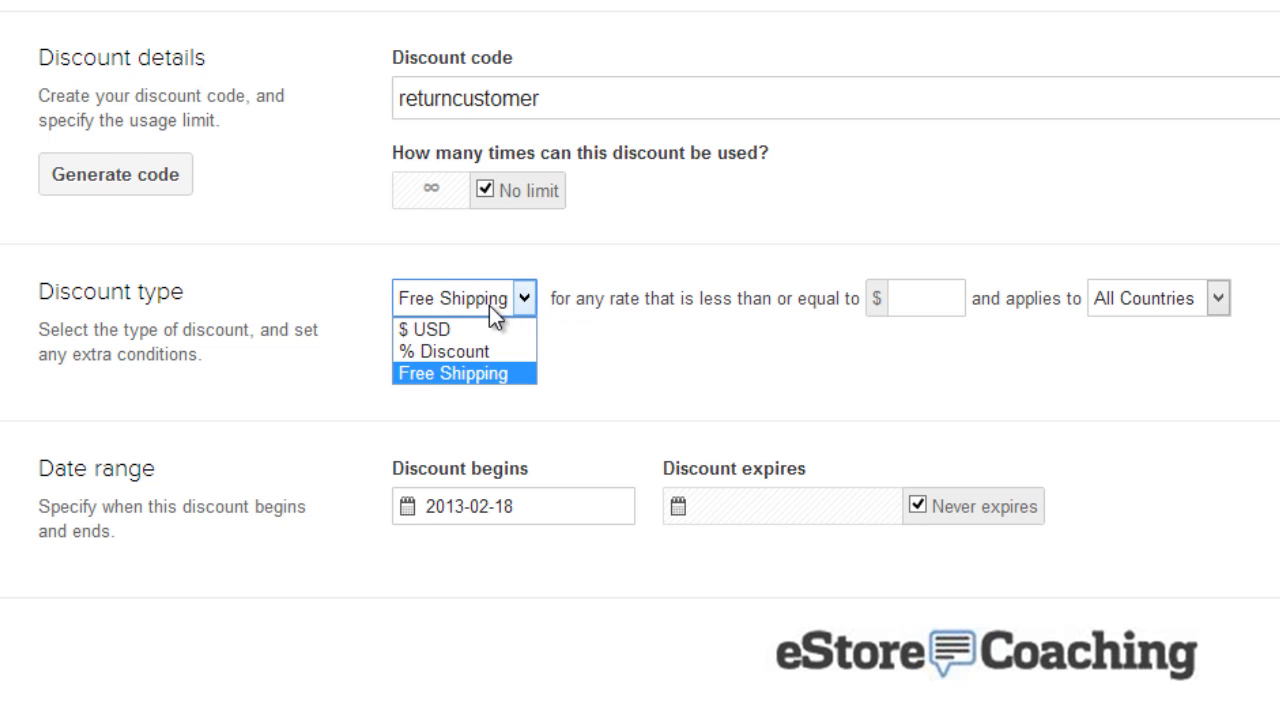
pyautogui.click(458, 352)
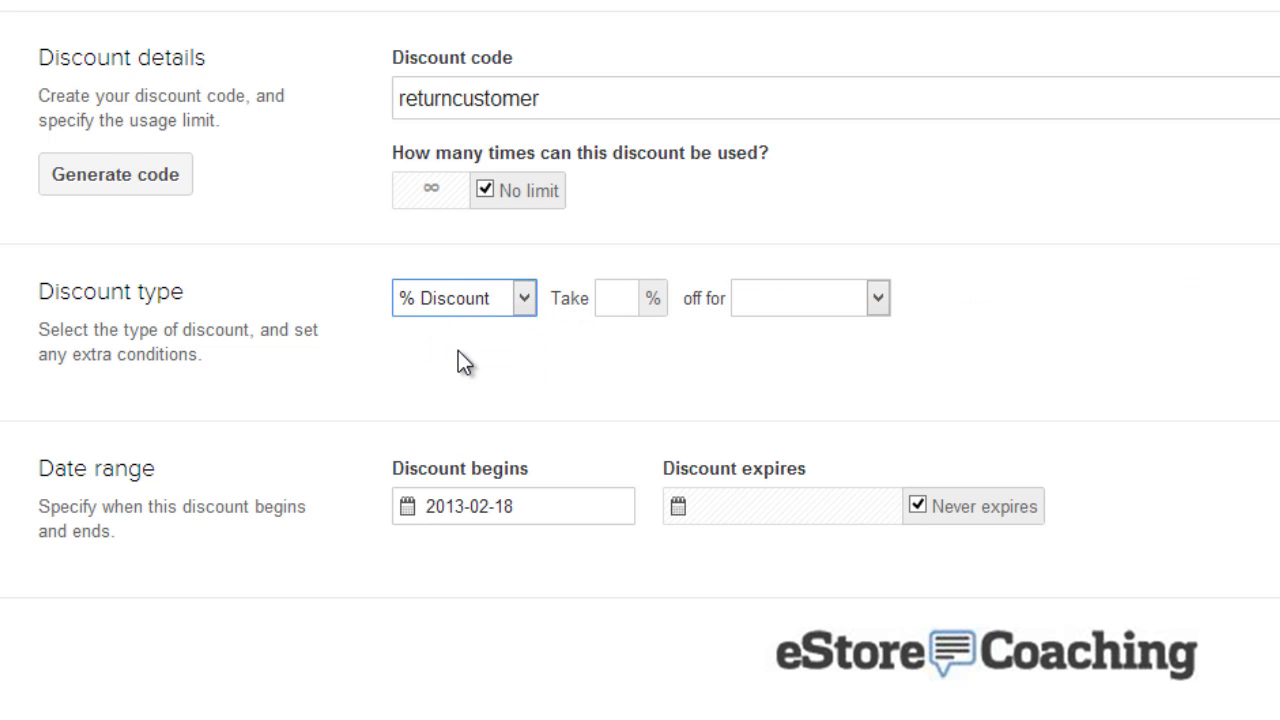
pyautogui.click(614, 301)
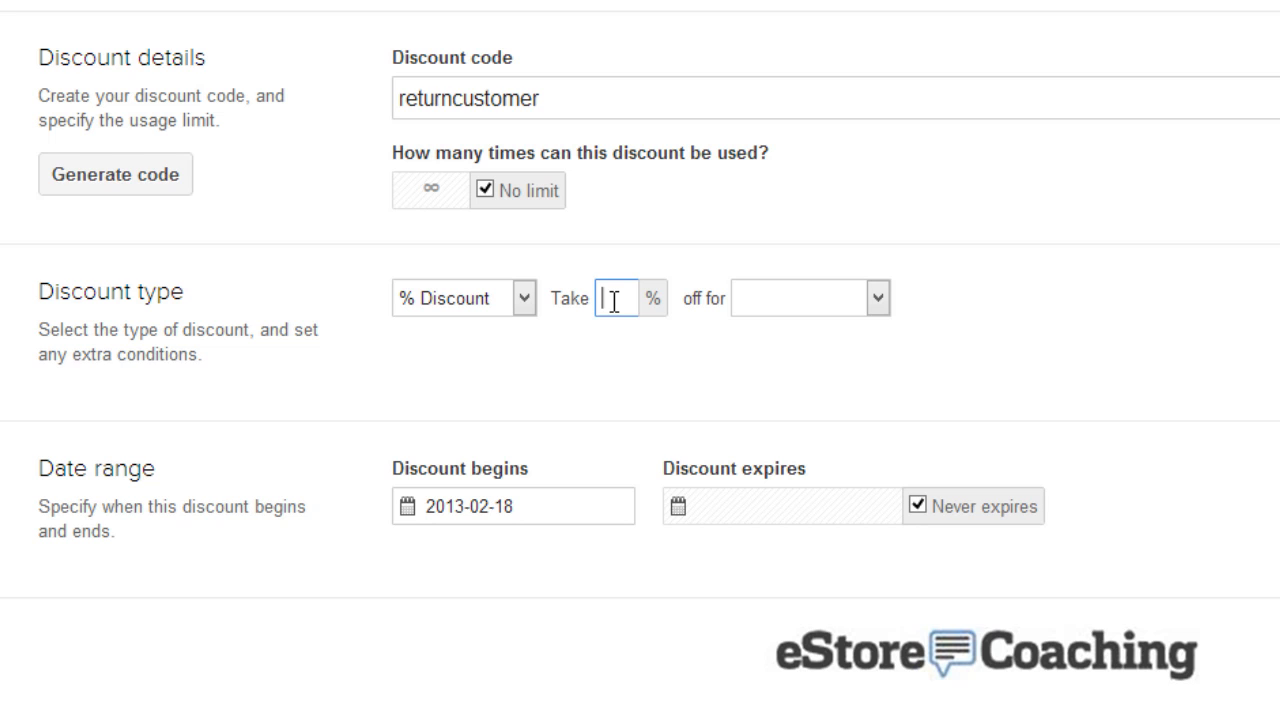
pyautogui.click(772, 297)
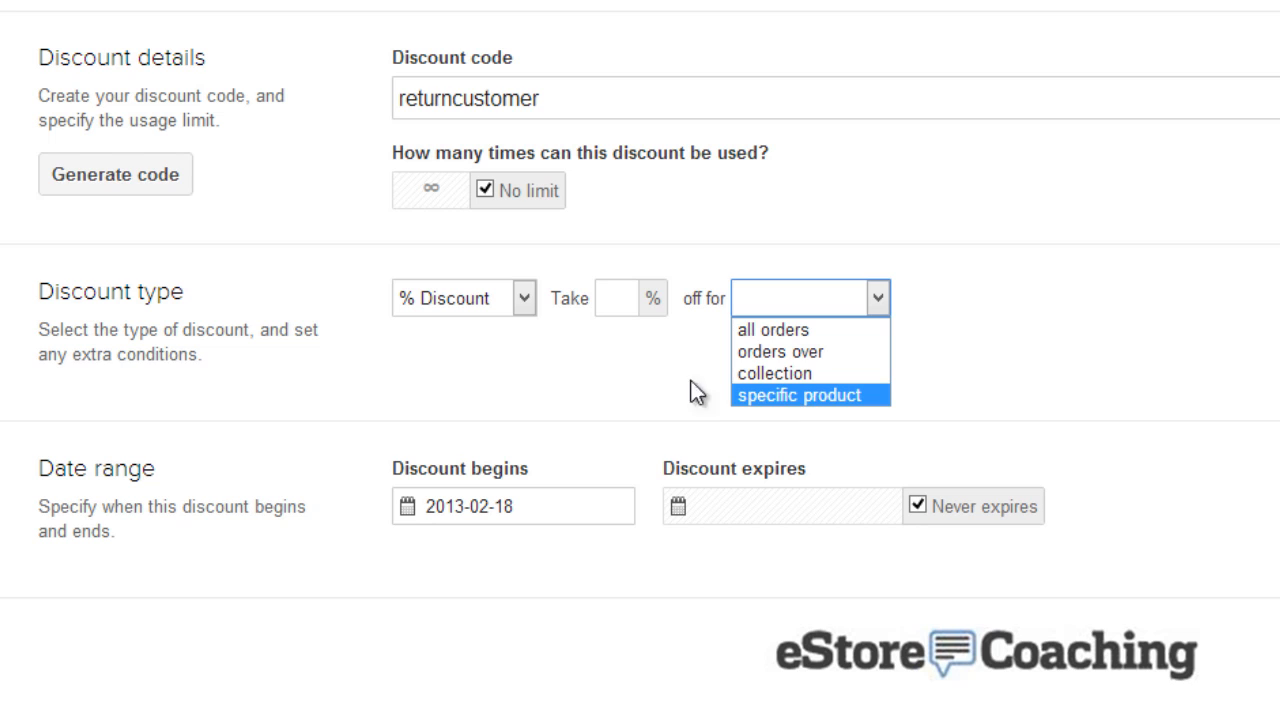
pyautogui.click(508, 303)
pyautogui.click(480, 329)
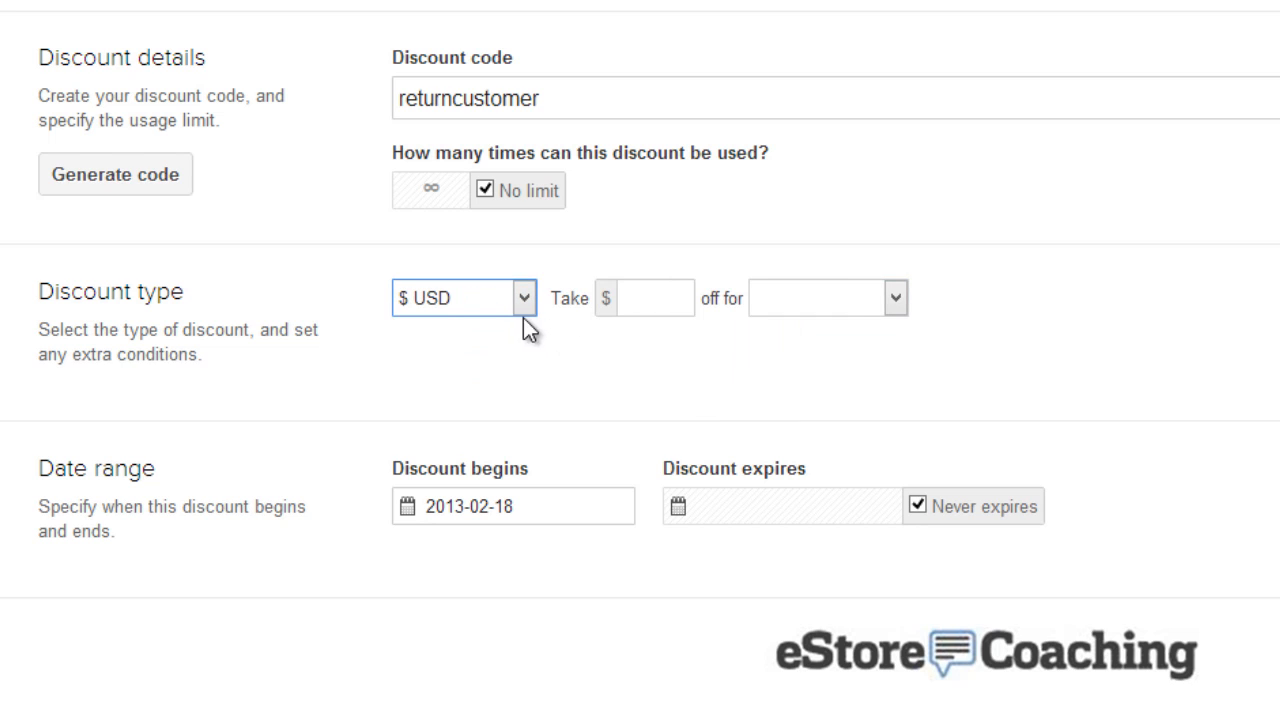
pyautogui.click(652, 300)
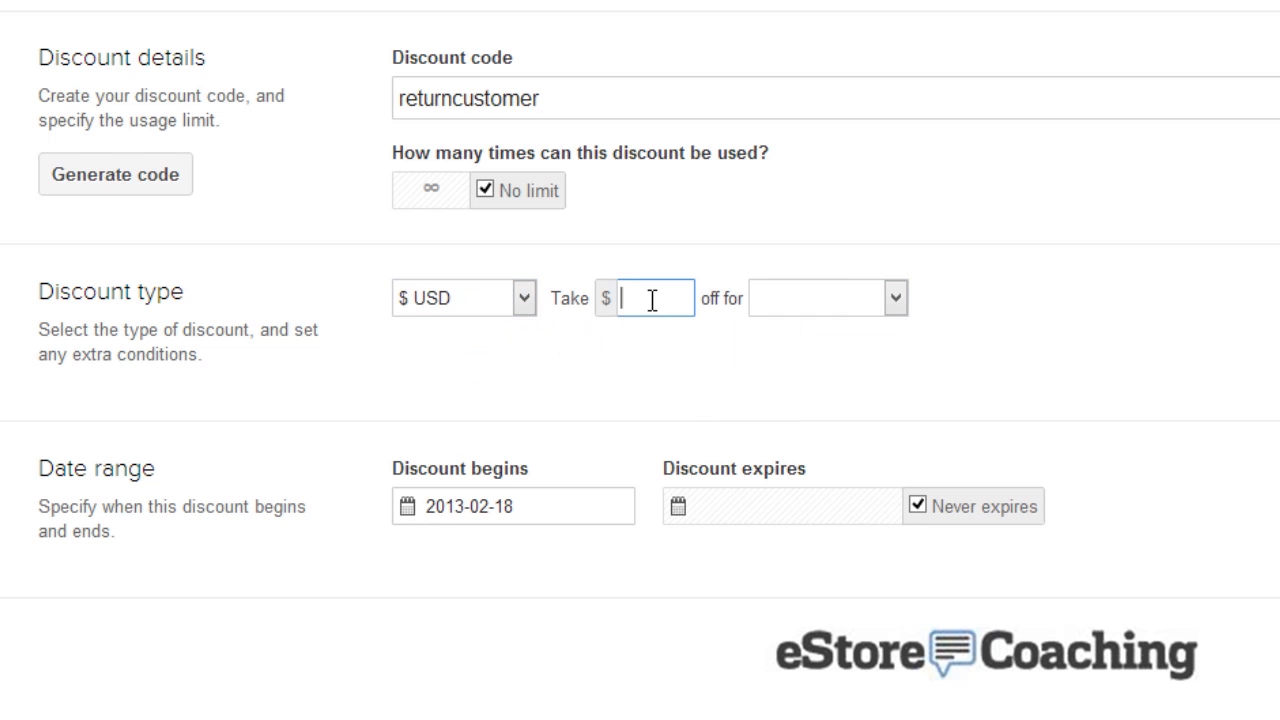
pyautogui.write('10')
# Step: Apply the discount to eStore Collection, once per order, with no expiry date
pyautogui.click(805, 293)
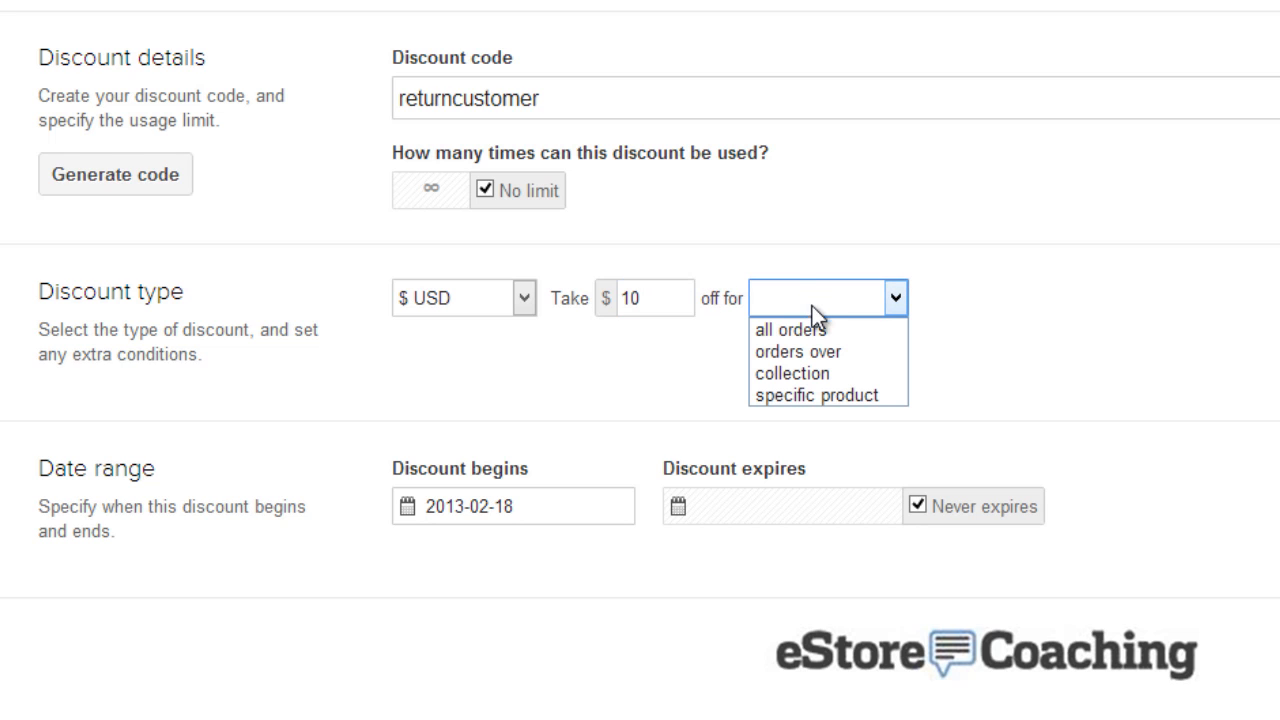
pyautogui.click(818, 380)
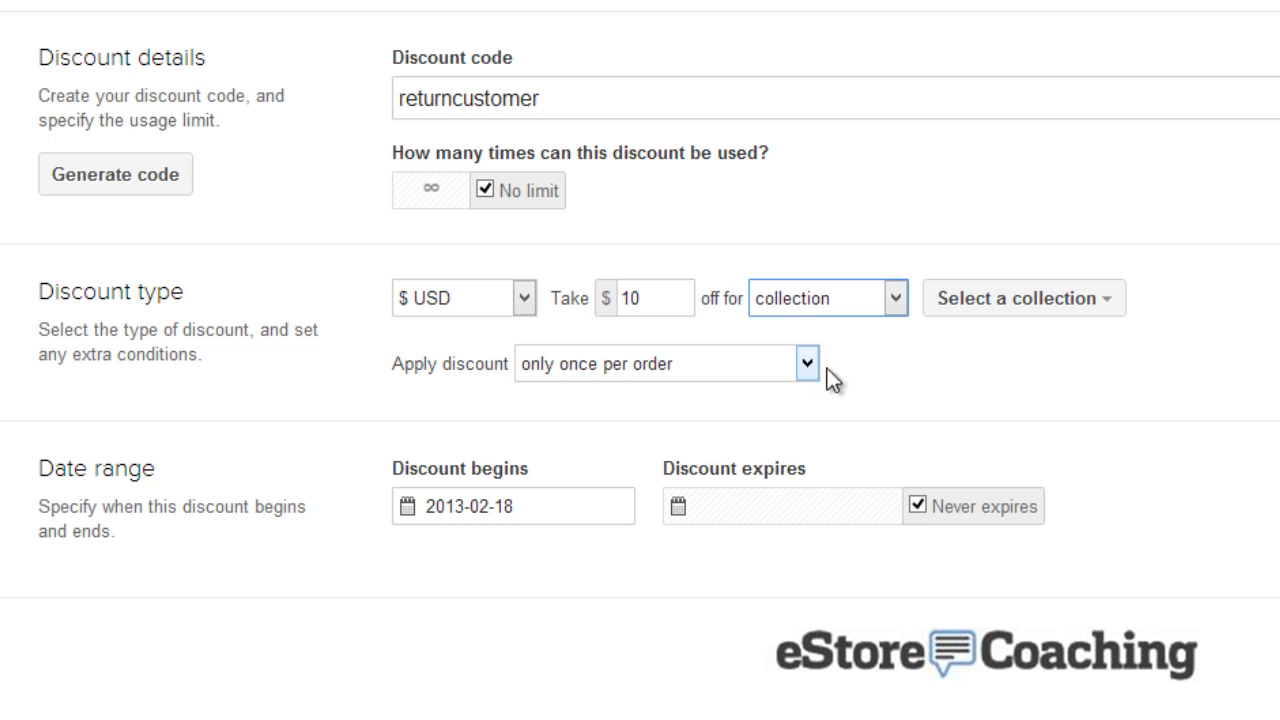
pyautogui.click(936, 303)
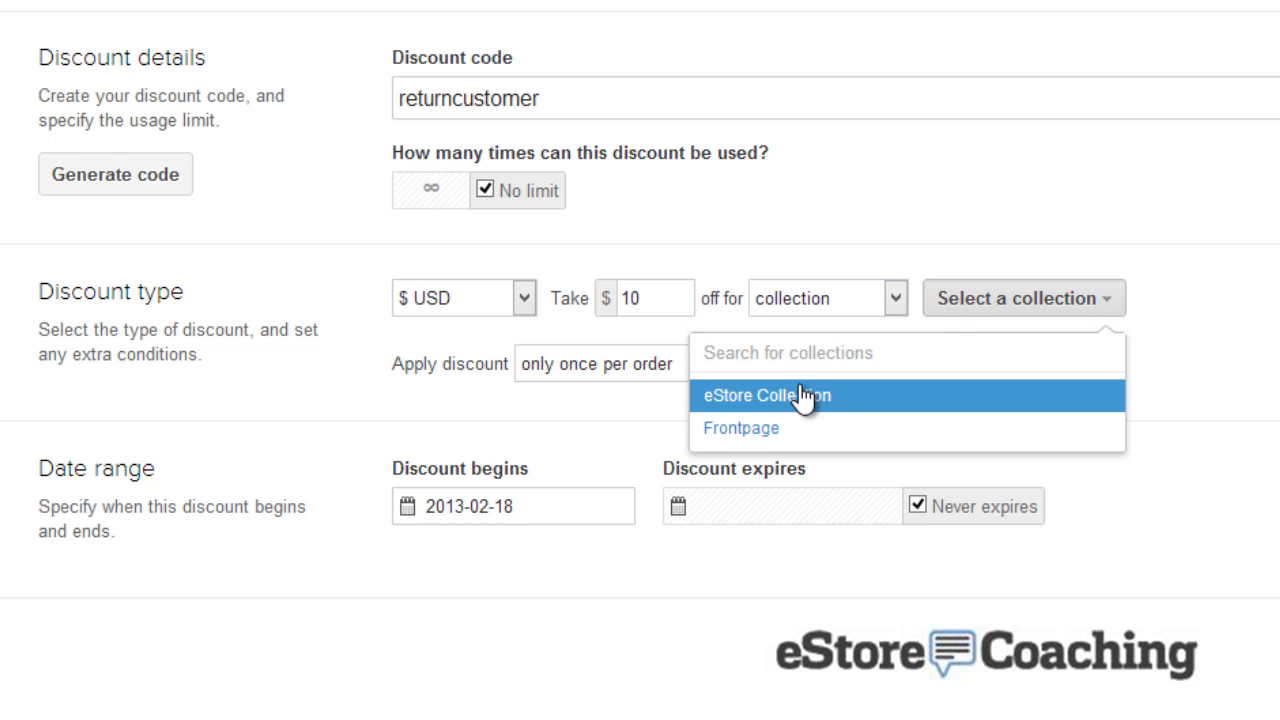
pyautogui.click(728, 395)
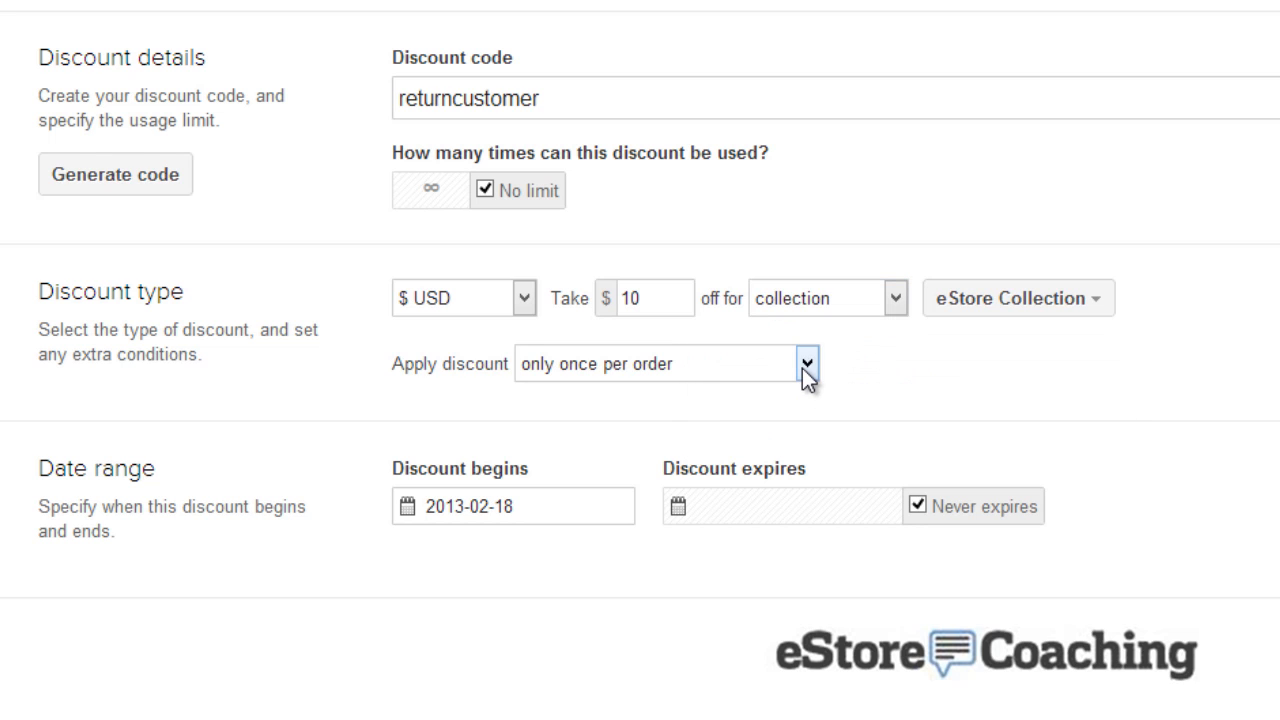
pyautogui.click(806, 372)
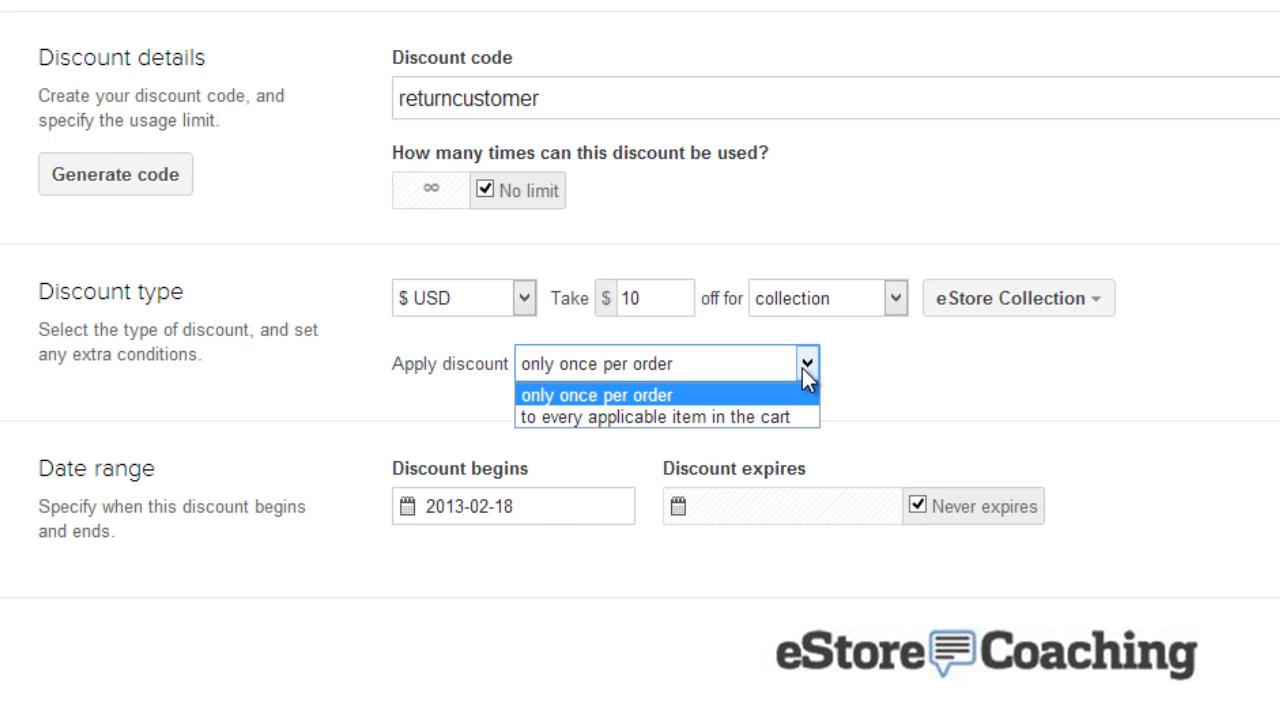
pyautogui.click(940, 372)
pyautogui.click(918, 505)
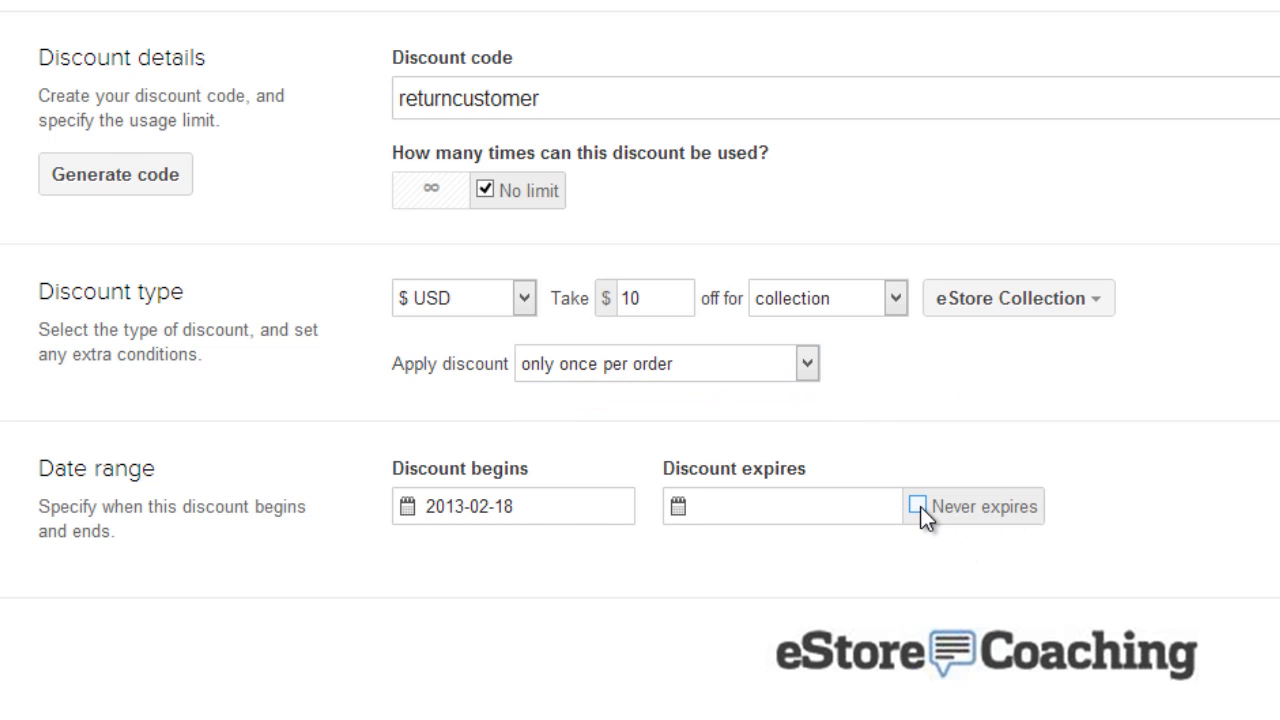
pyautogui.click(918, 505)
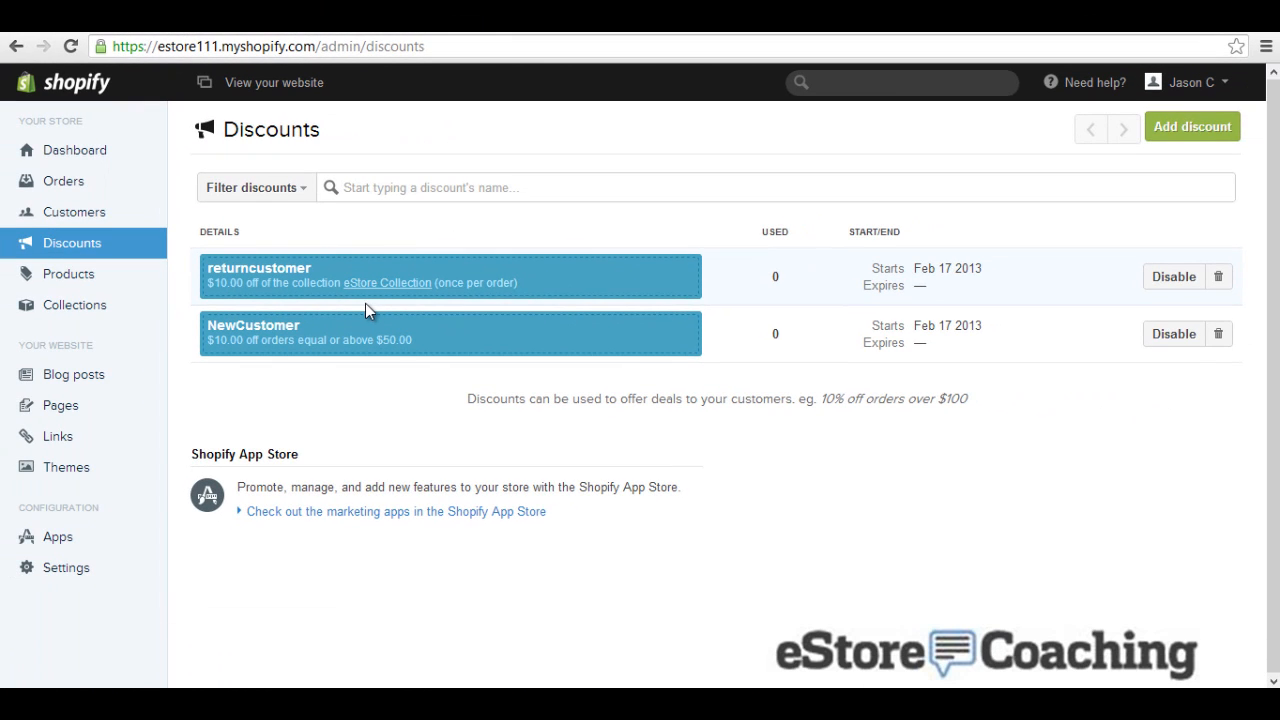
# Step: Read the Customers page's CSV import help, then close the upload window
pyautogui.click(87, 222)
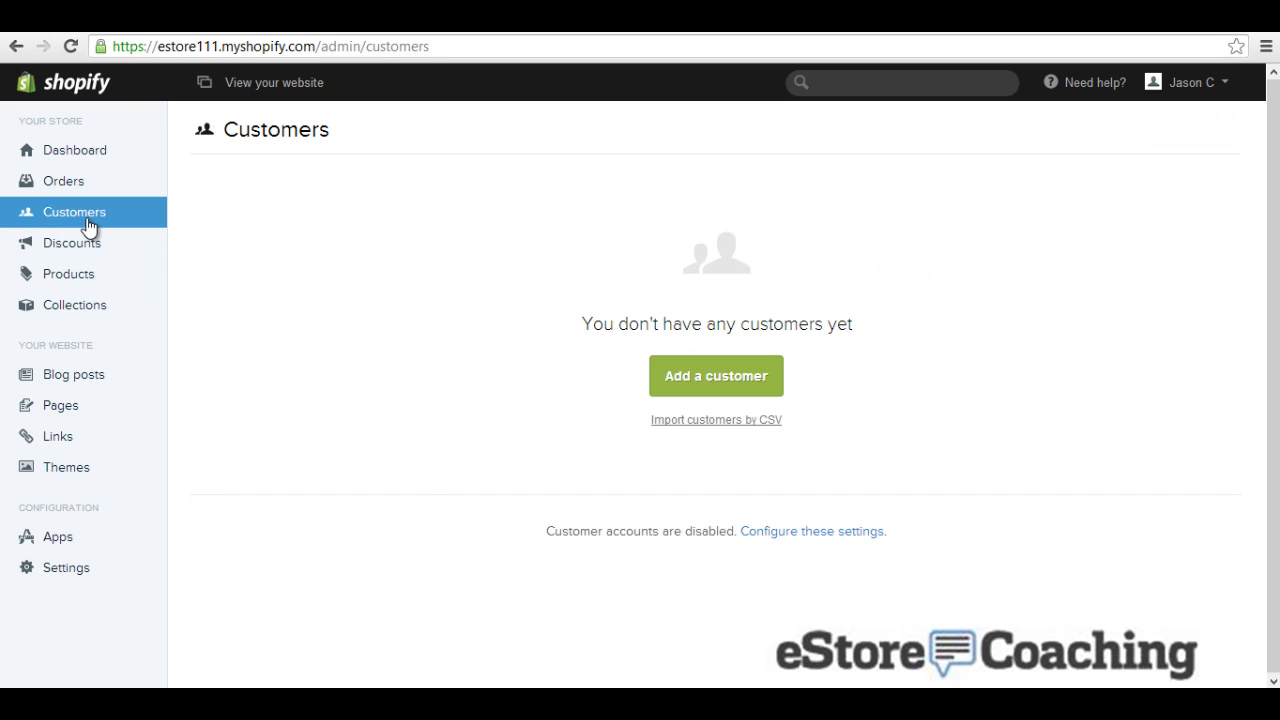
pyautogui.click(779, 420)
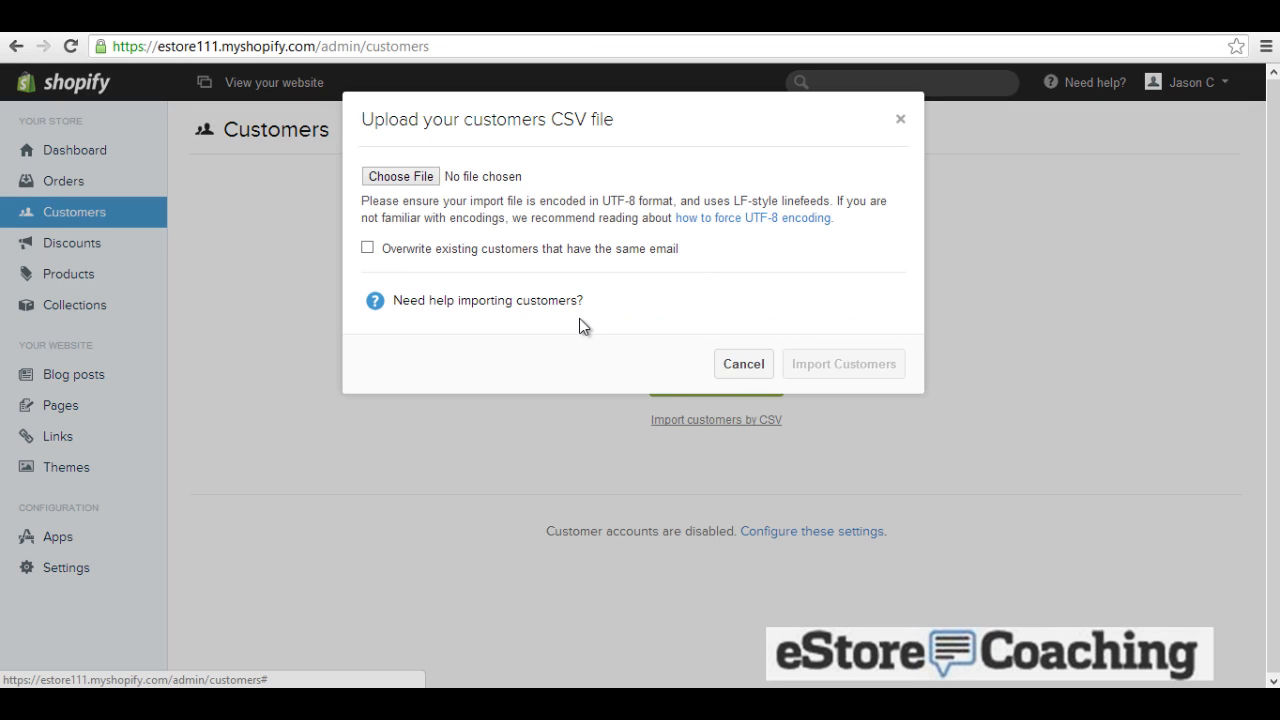
pyautogui.click(531, 302)
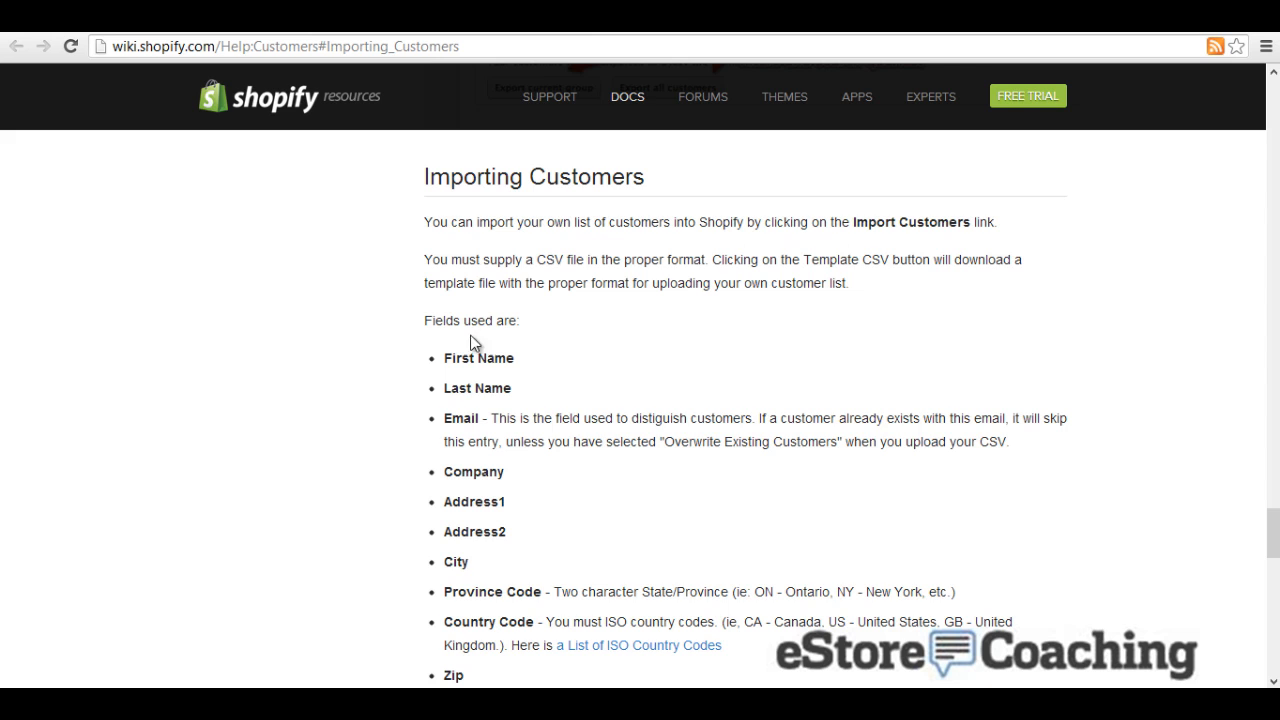
pyautogui.scroll(-5, 474, 383)
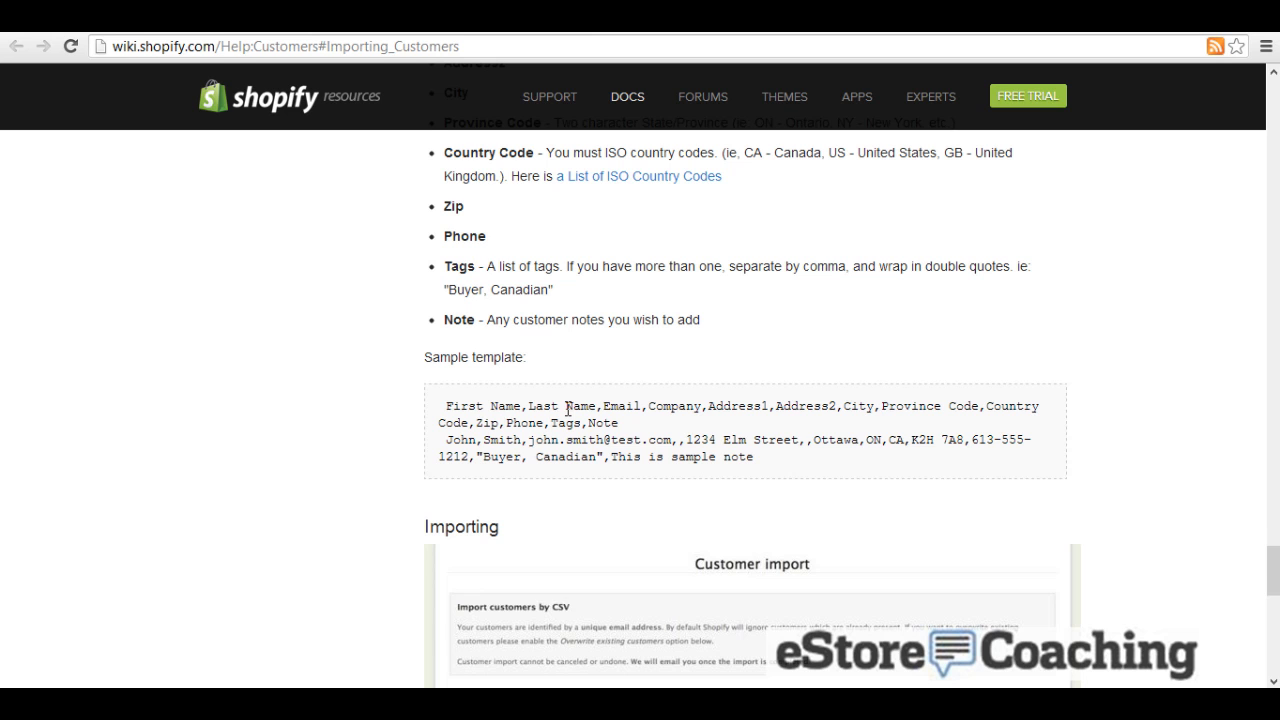
pyautogui.scroll(-5, 568, 408)
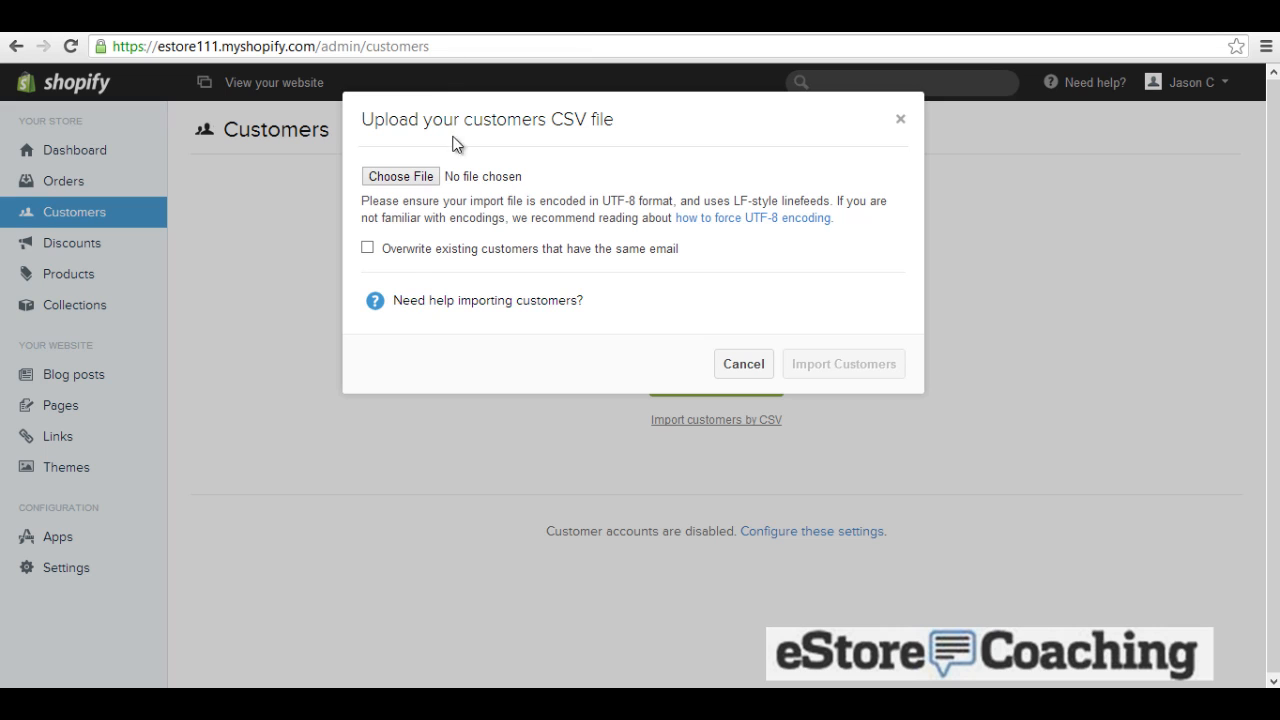
pyautogui.click(901, 120)
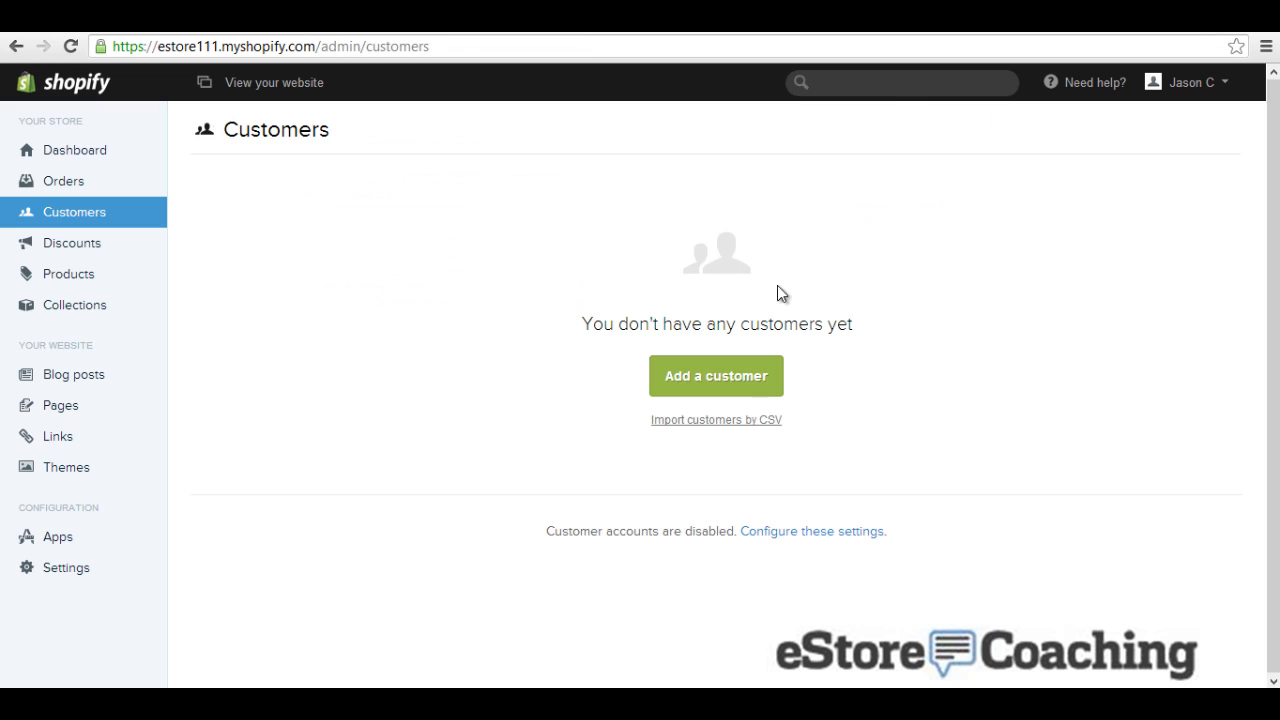
# Step: Look over the Add a customer form, then go to the empty Orders page
pyautogui.click(748, 383)
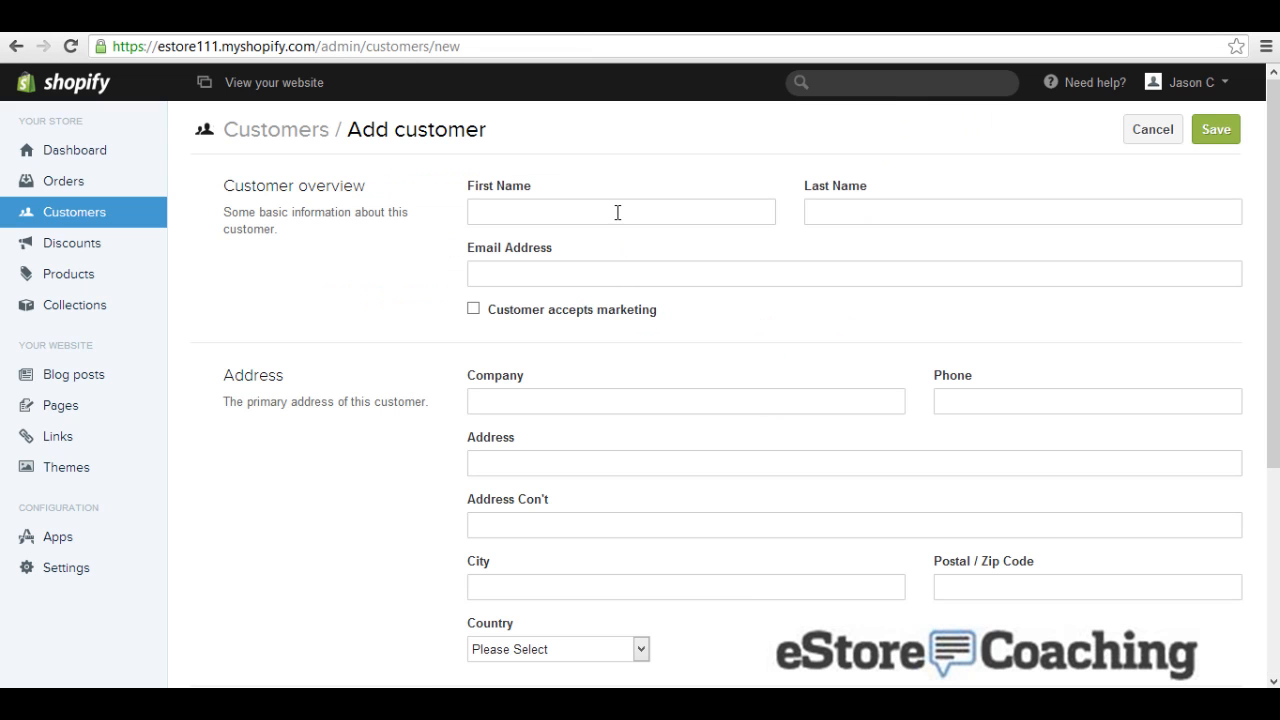
pyautogui.scroll(-2, 621, 240)
pyautogui.scroll(-2, 622, 250)
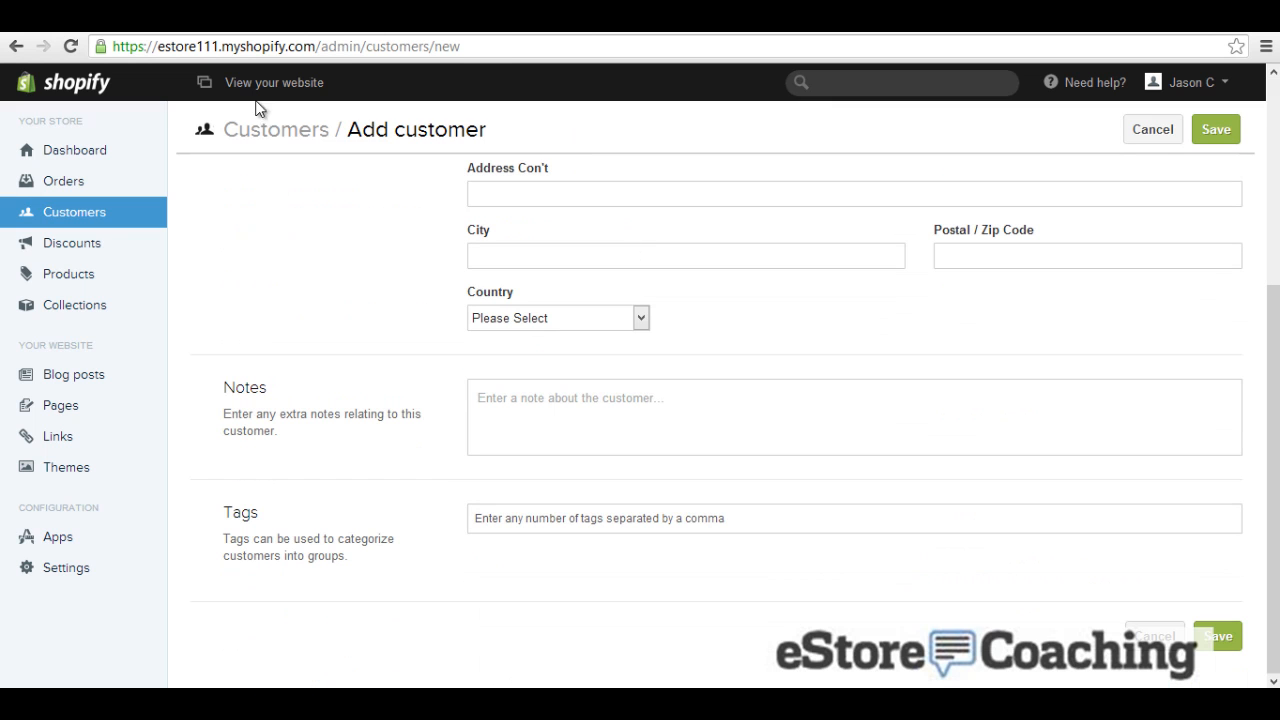
pyautogui.click(77, 186)
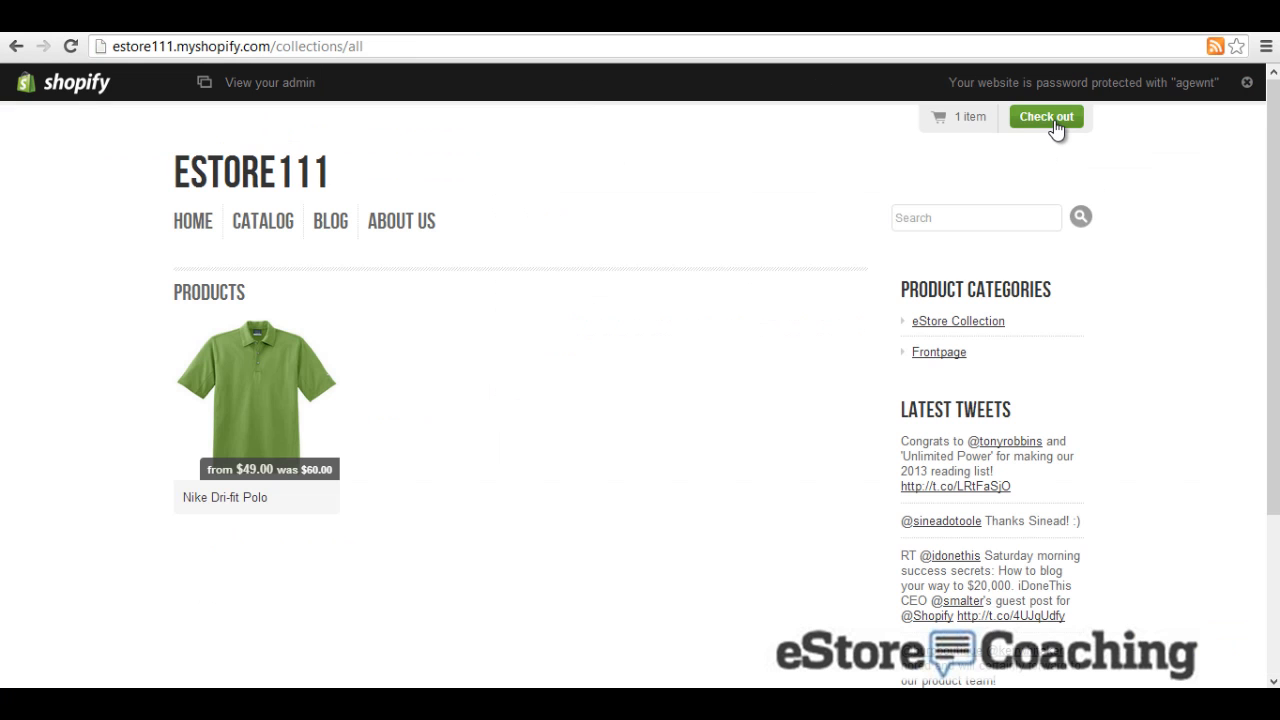
# Step: Attempt checkout of the one-item cart, which shows checkout disabled until a plan is chosen
pyautogui.click(1046, 117)
pyautogui.scroll(-1, 685, 182)
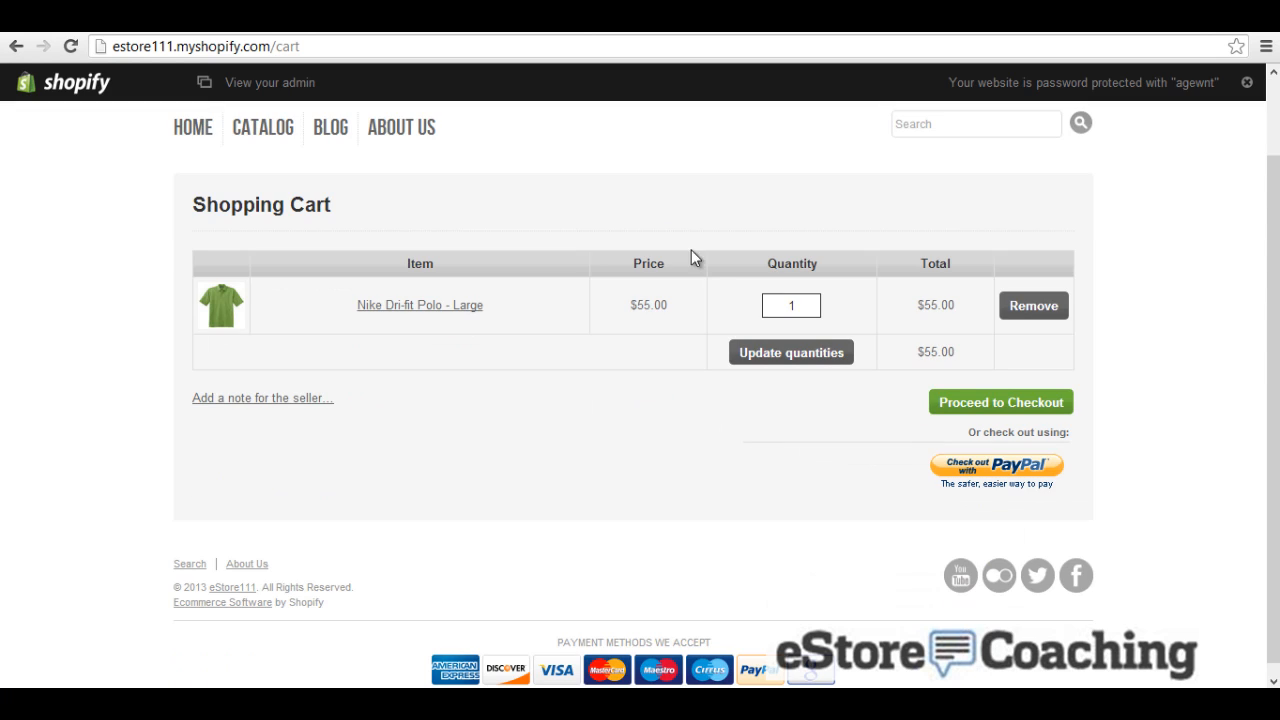
pyautogui.click(957, 412)
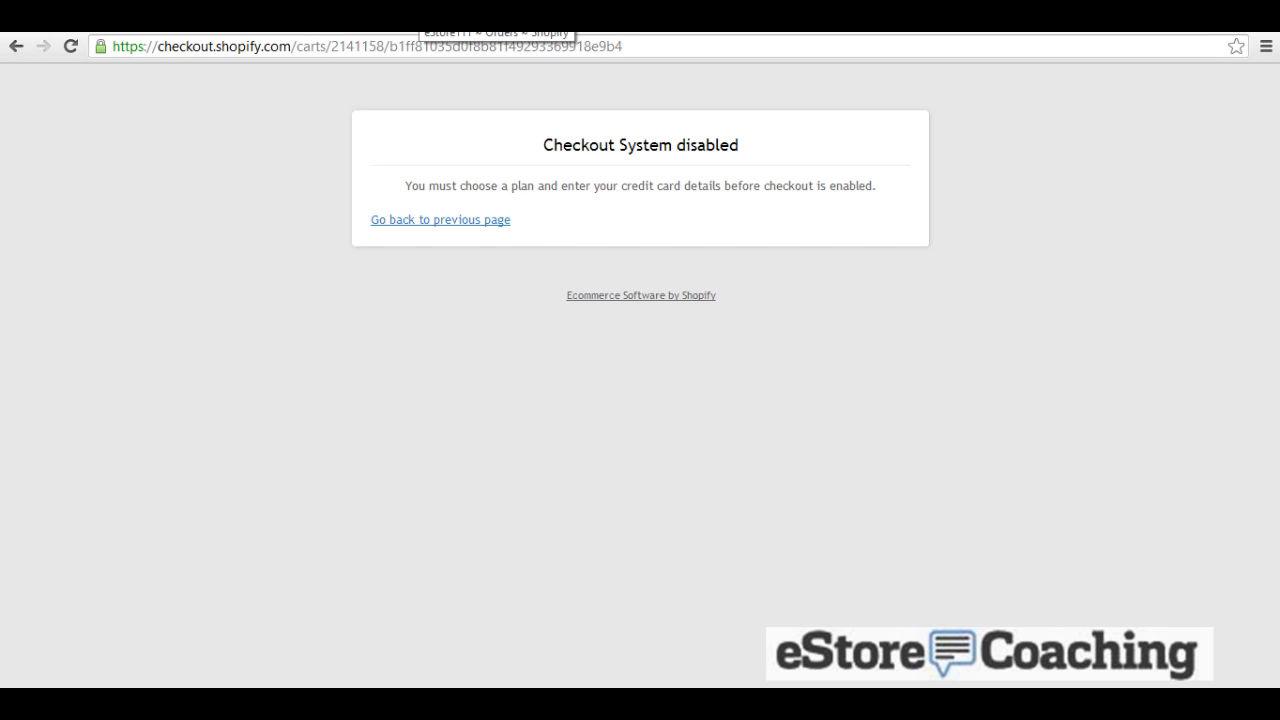
# Step: Back in admin, go via the Dashboard to the radiance theme's settings
pyautogui.click(408, 22)
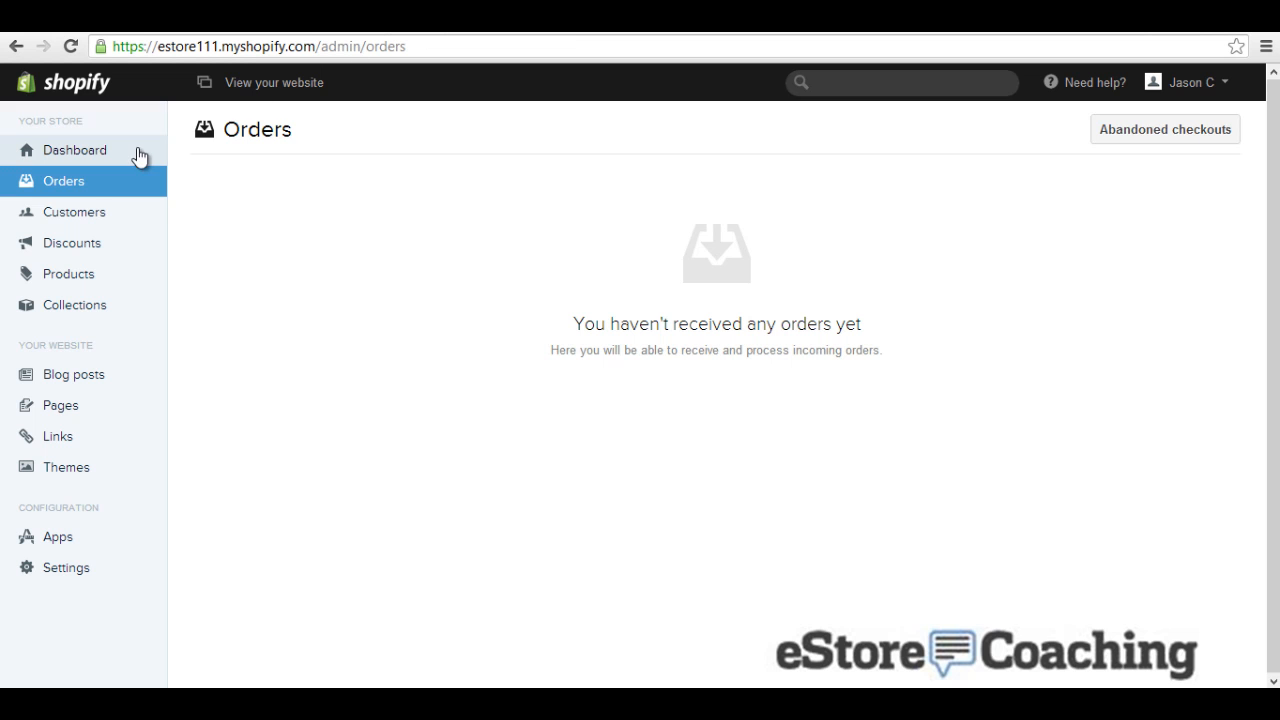
pyautogui.click(70, 158)
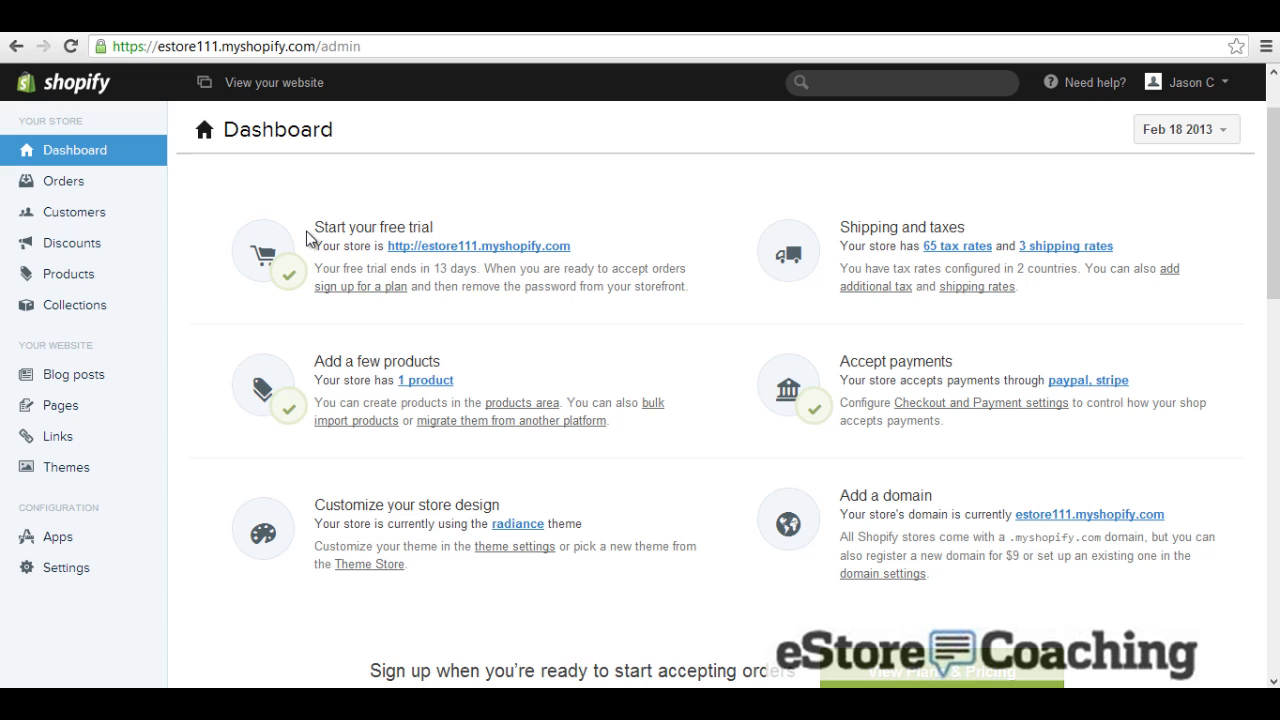
pyautogui.scroll(-1, 307, 238)
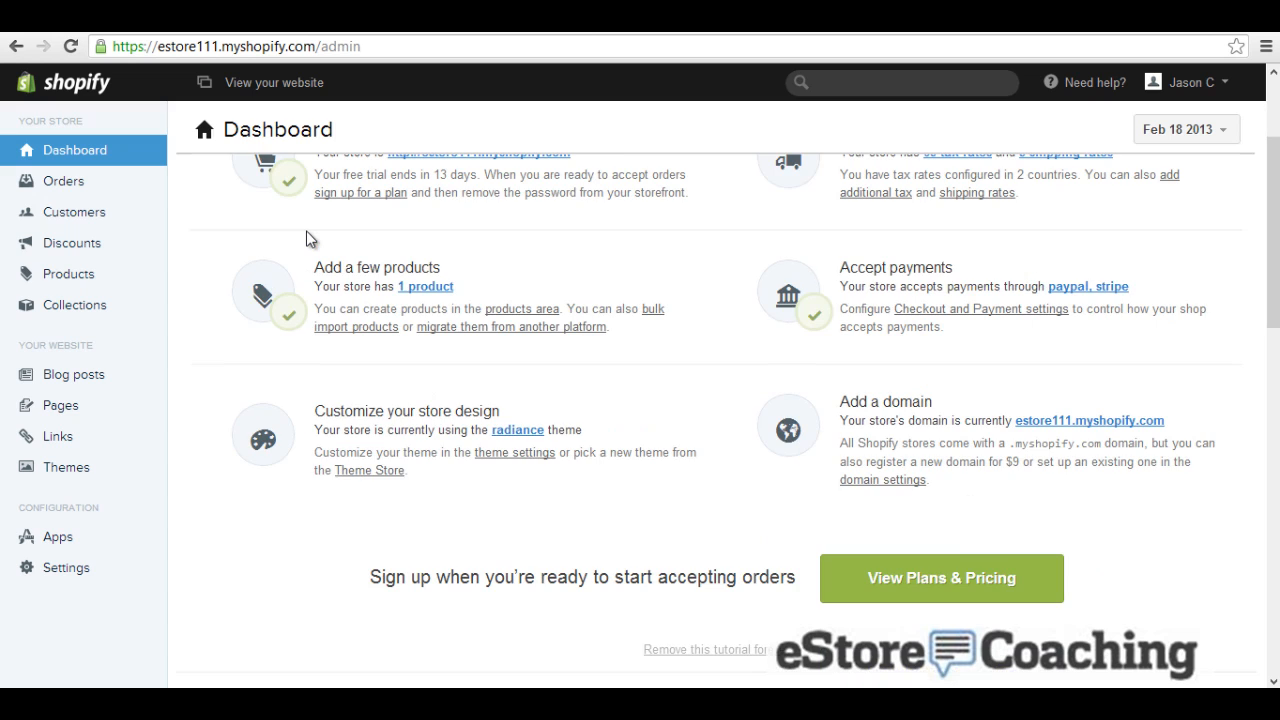
pyautogui.click(515, 429)
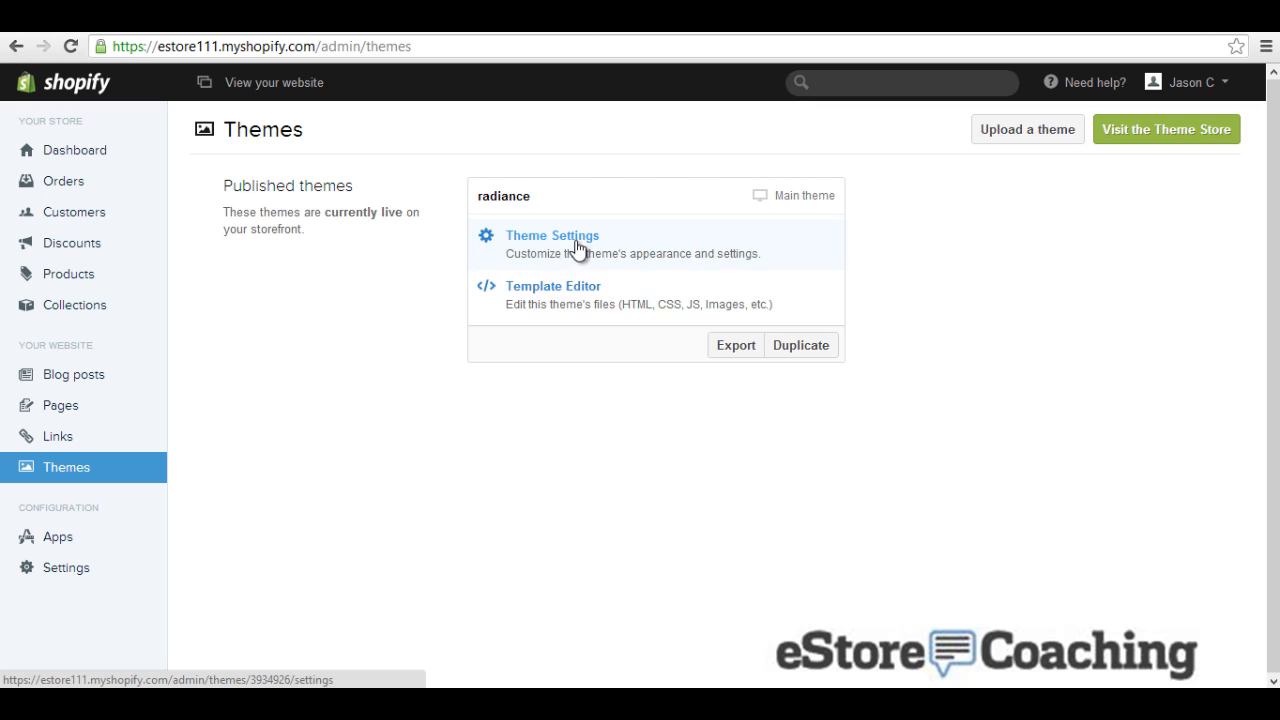
# Step: Choose Cool as the Page Background image in the radiance Theme Settings
pyautogui.click(576, 244)
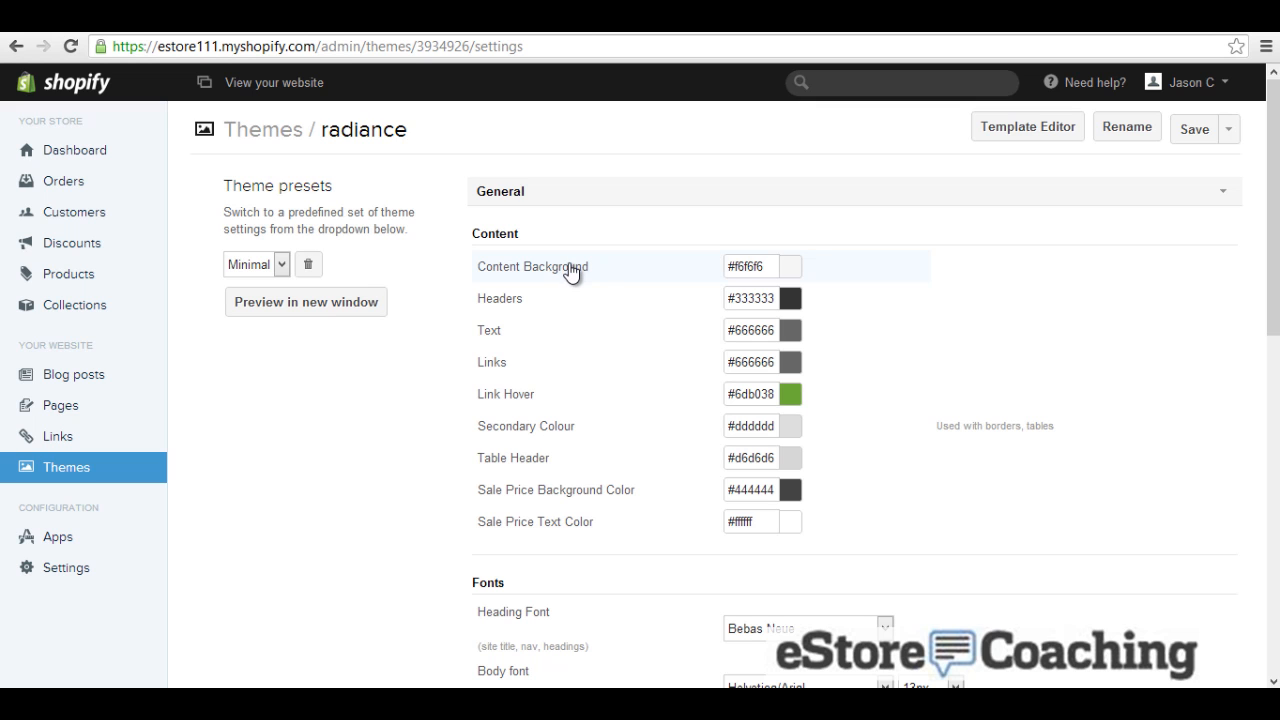
pyautogui.scroll(-3, 565, 285)
pyautogui.scroll(-6, 561, 296)
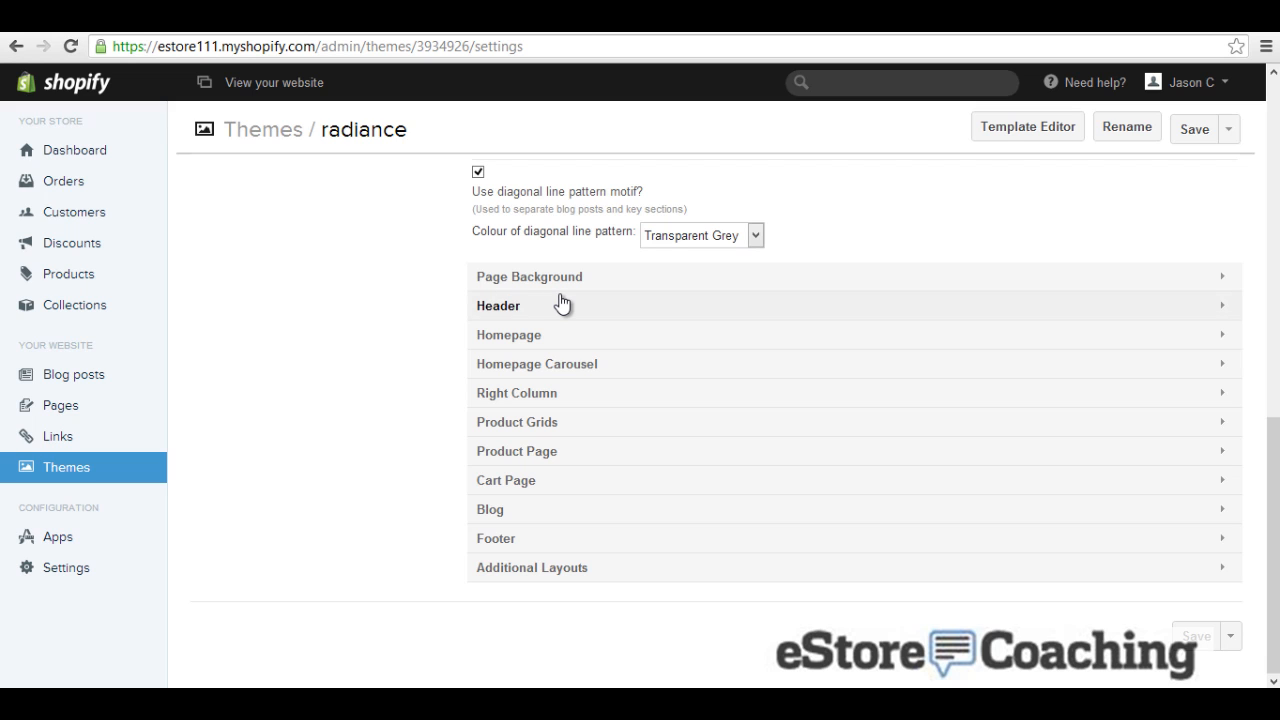
pyautogui.click(561, 282)
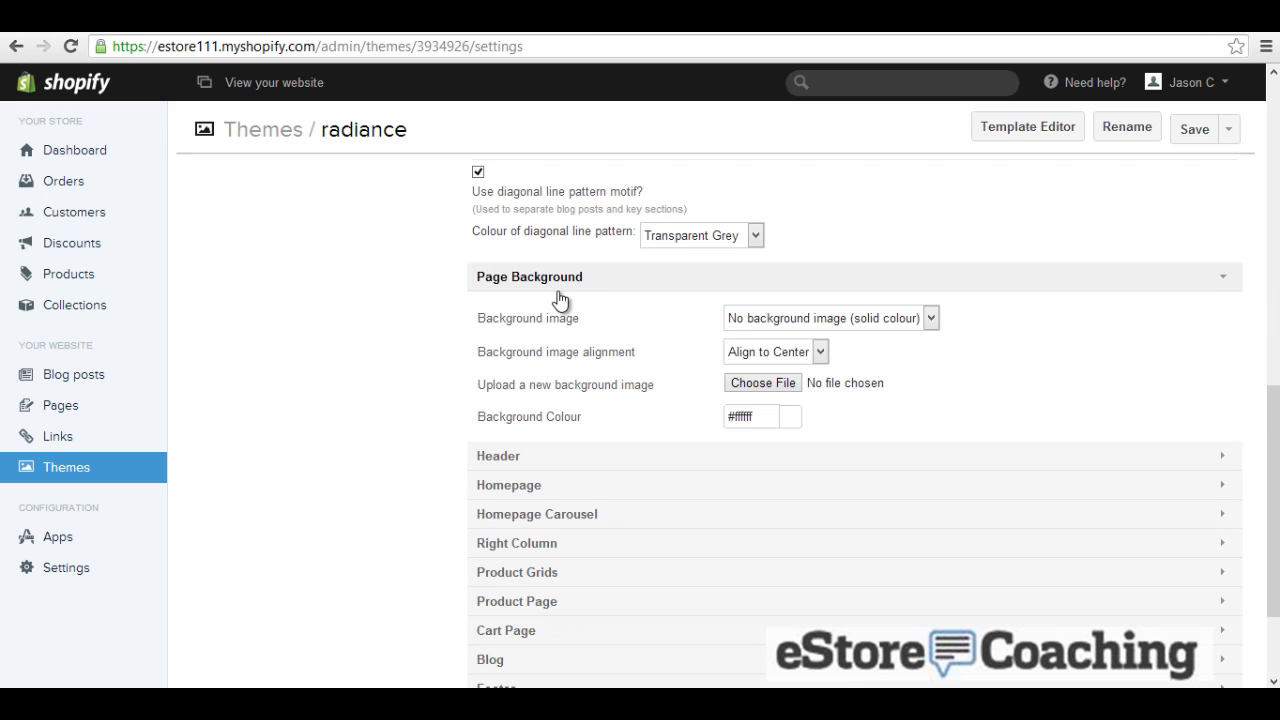
pyautogui.click(790, 327)
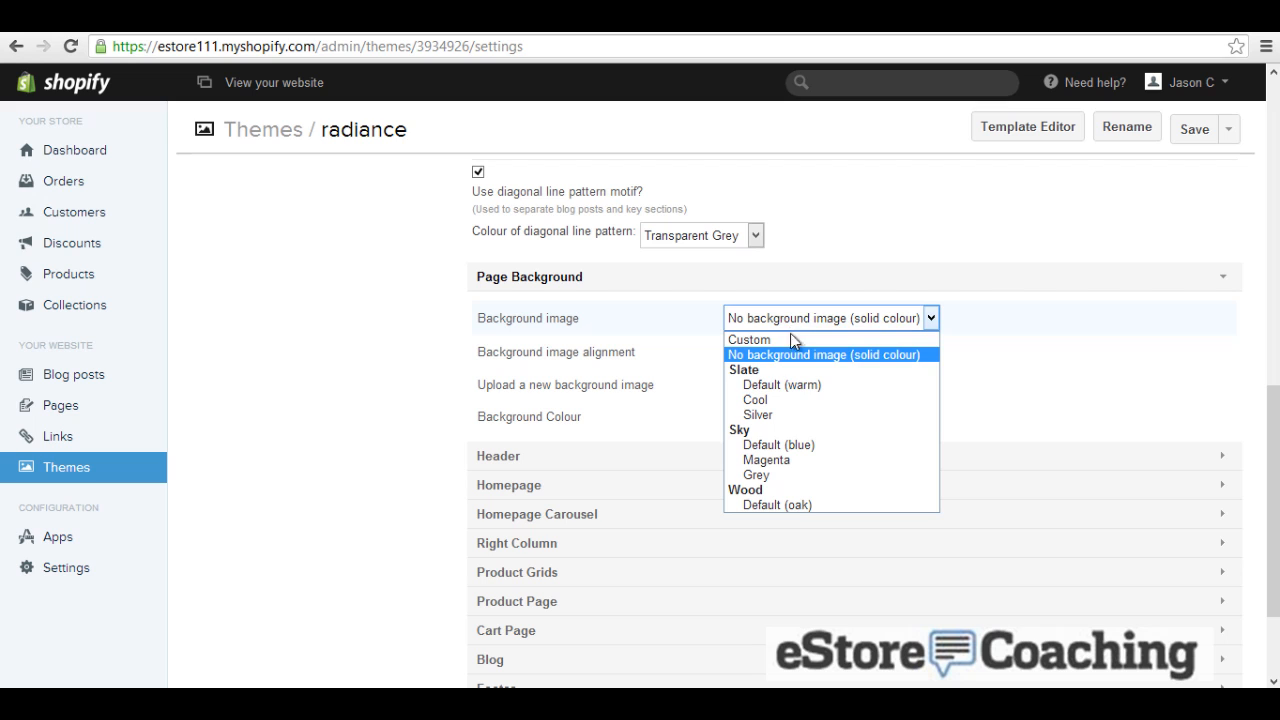
pyautogui.click(790, 404)
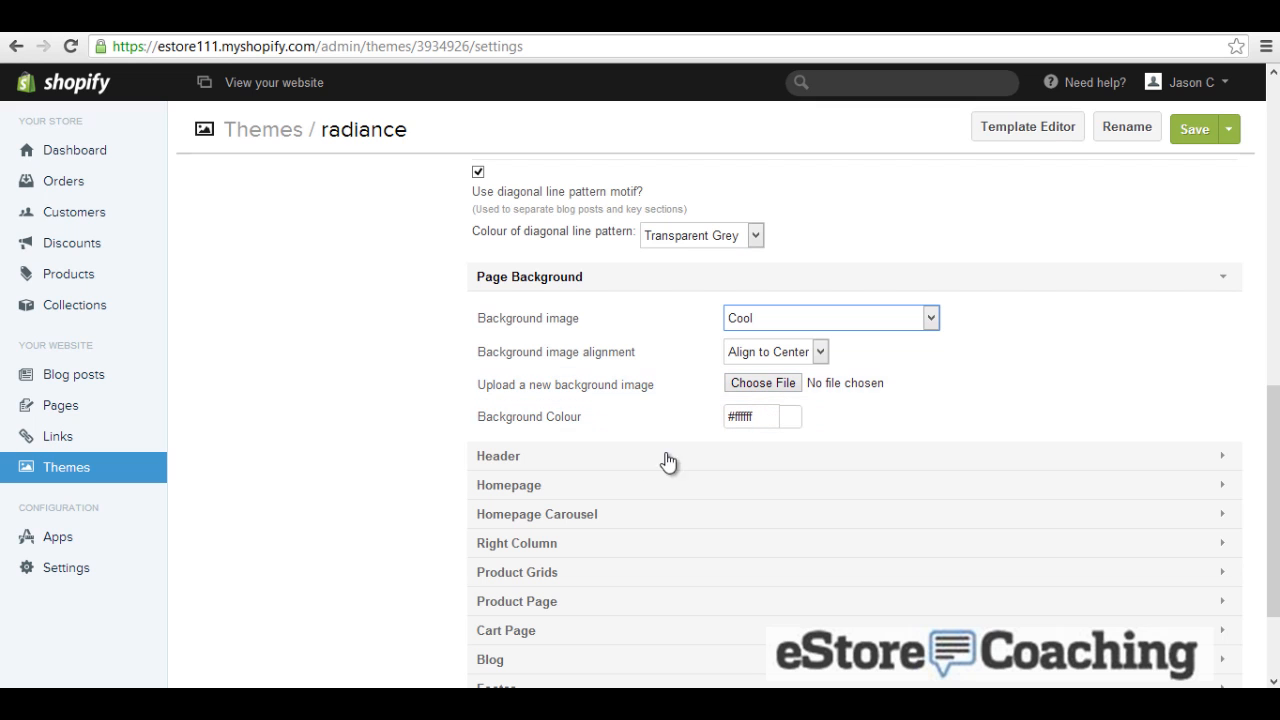
pyautogui.click(508, 460)
pyautogui.scroll(-3, 510, 450)
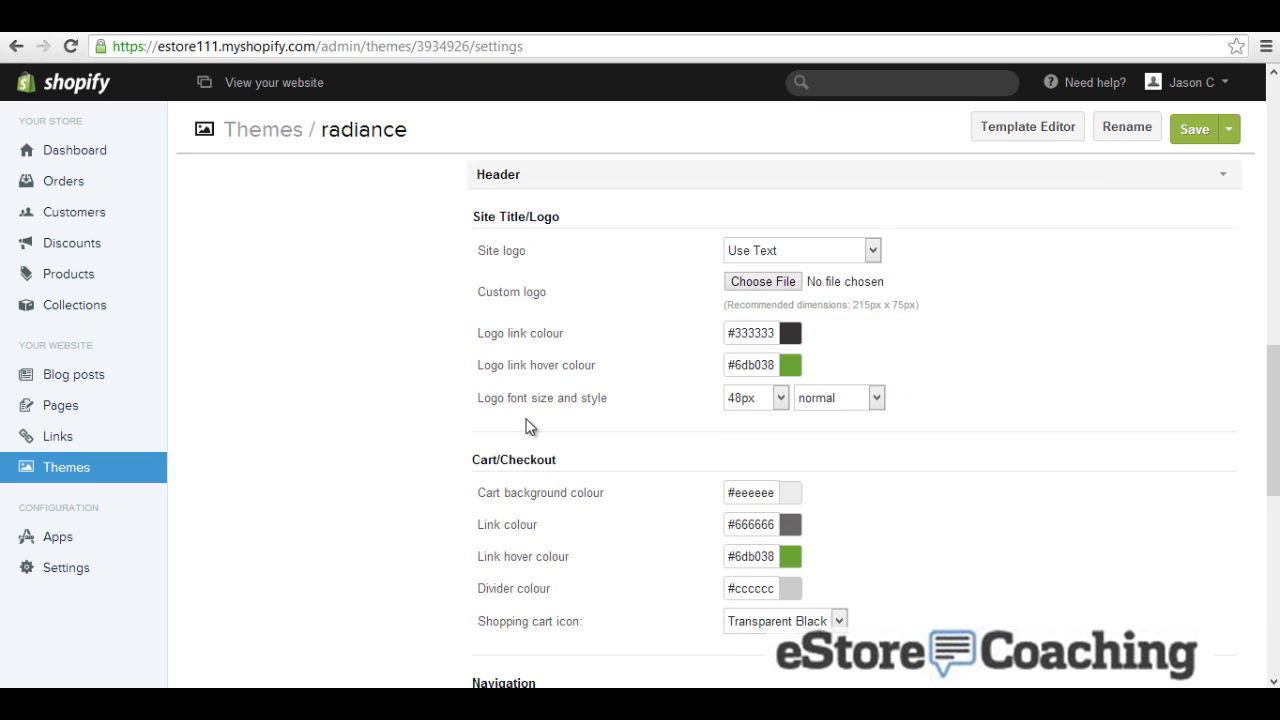
# Step: Set Site logo to Custom Uploaded Image using estorecoaching_example.jpg
pyautogui.click(758, 256)
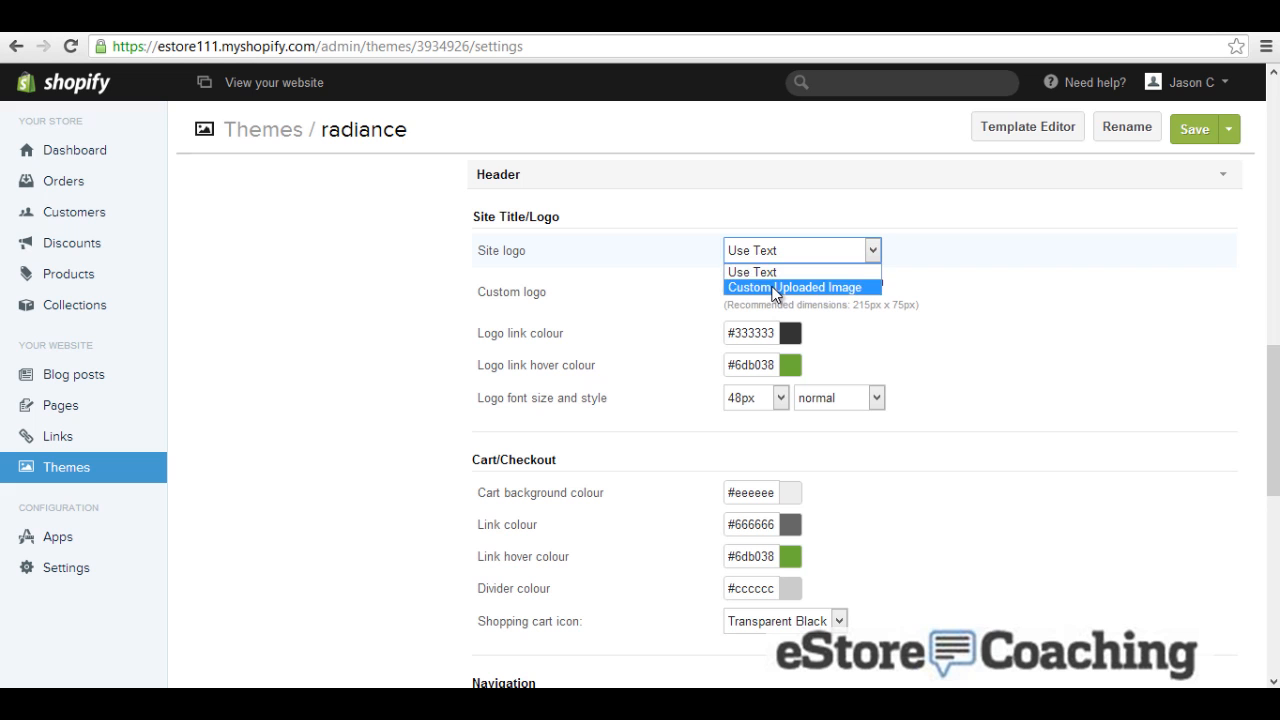
pyautogui.click(770, 286)
pyautogui.click(763, 282)
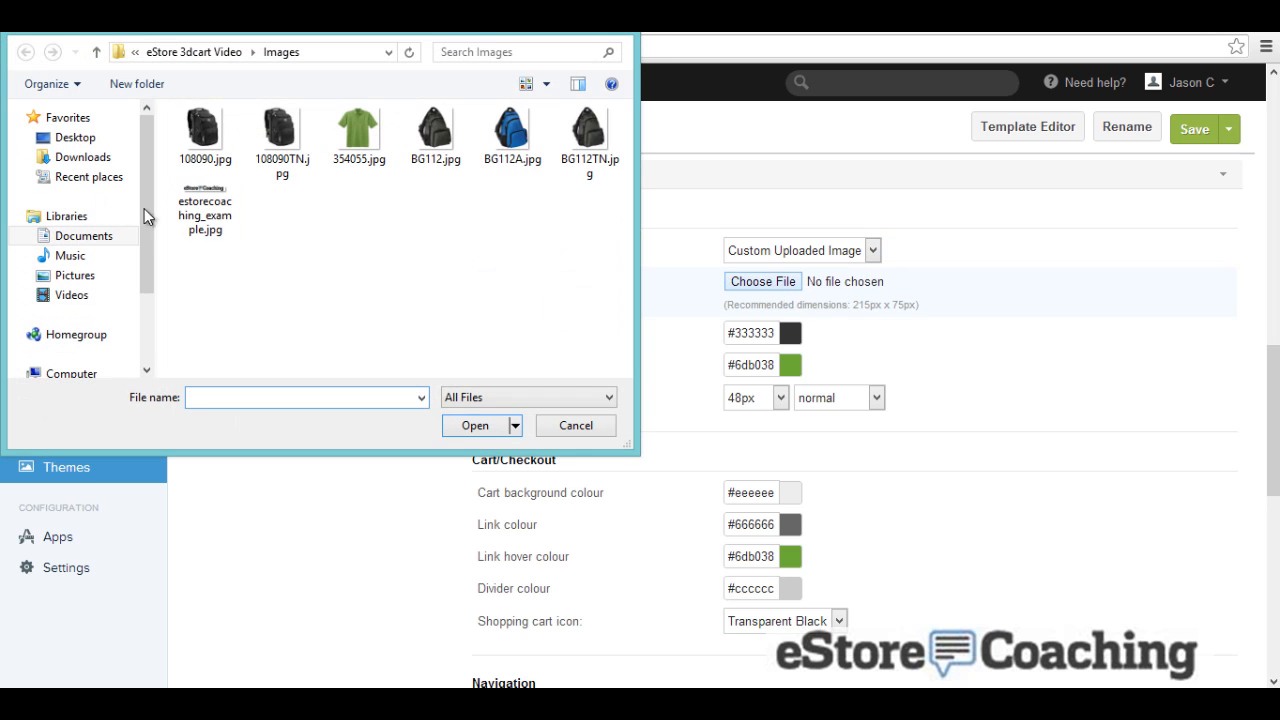
pyautogui.doubleClick(206, 212)
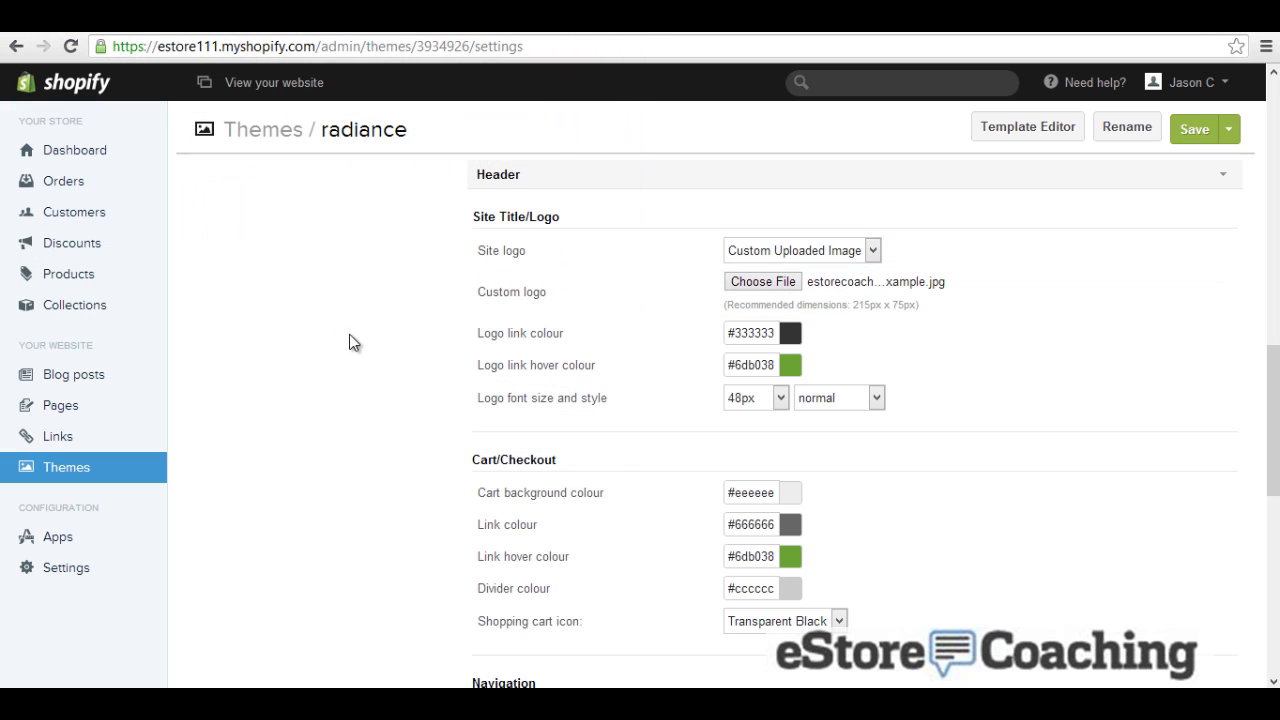
pyautogui.scroll(-2, 371, 334)
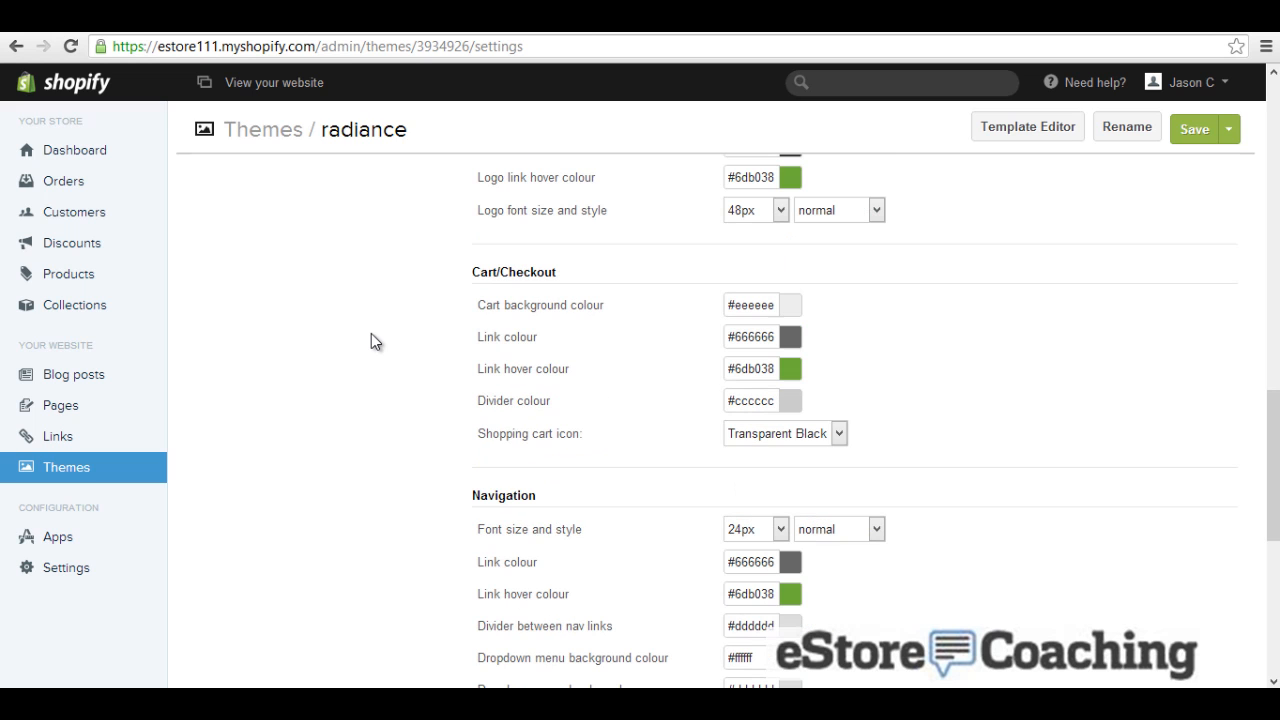
pyautogui.scroll(-5, 395, 330)
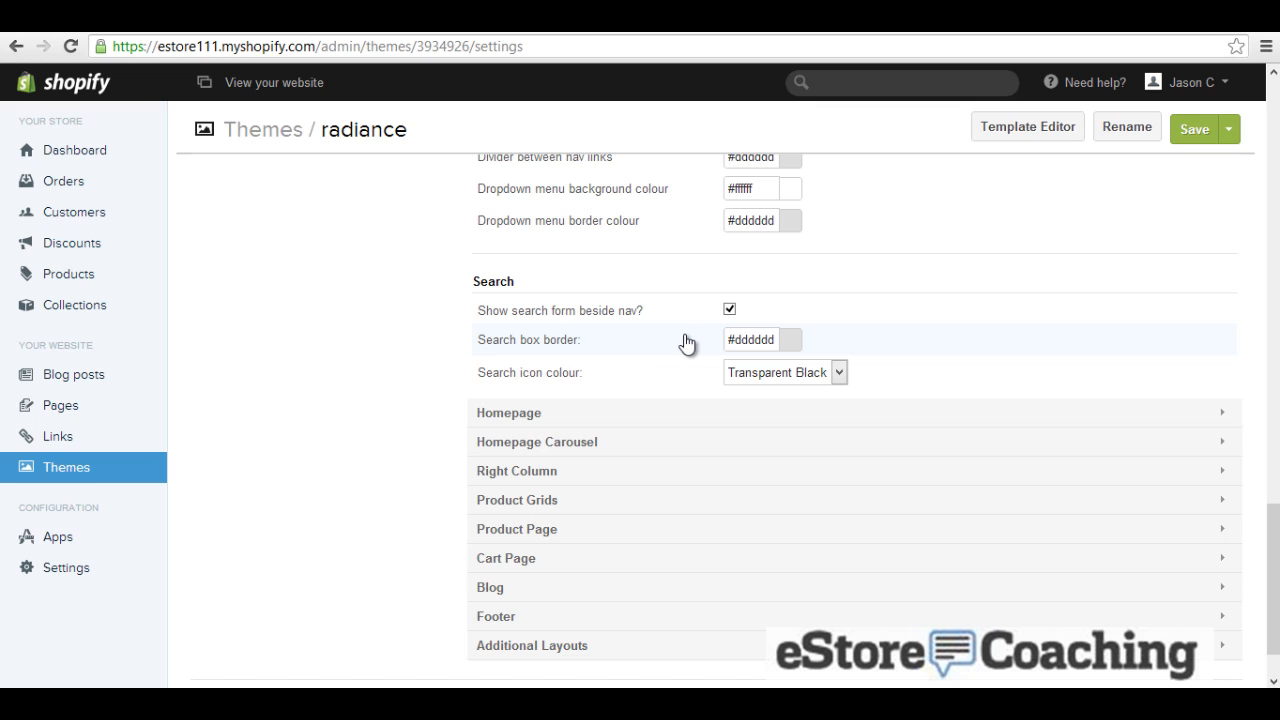
# Step: Under Homepage, show the Welcome page's content on the homepage
pyautogui.click(538, 416)
pyautogui.scroll(-2, 538, 420)
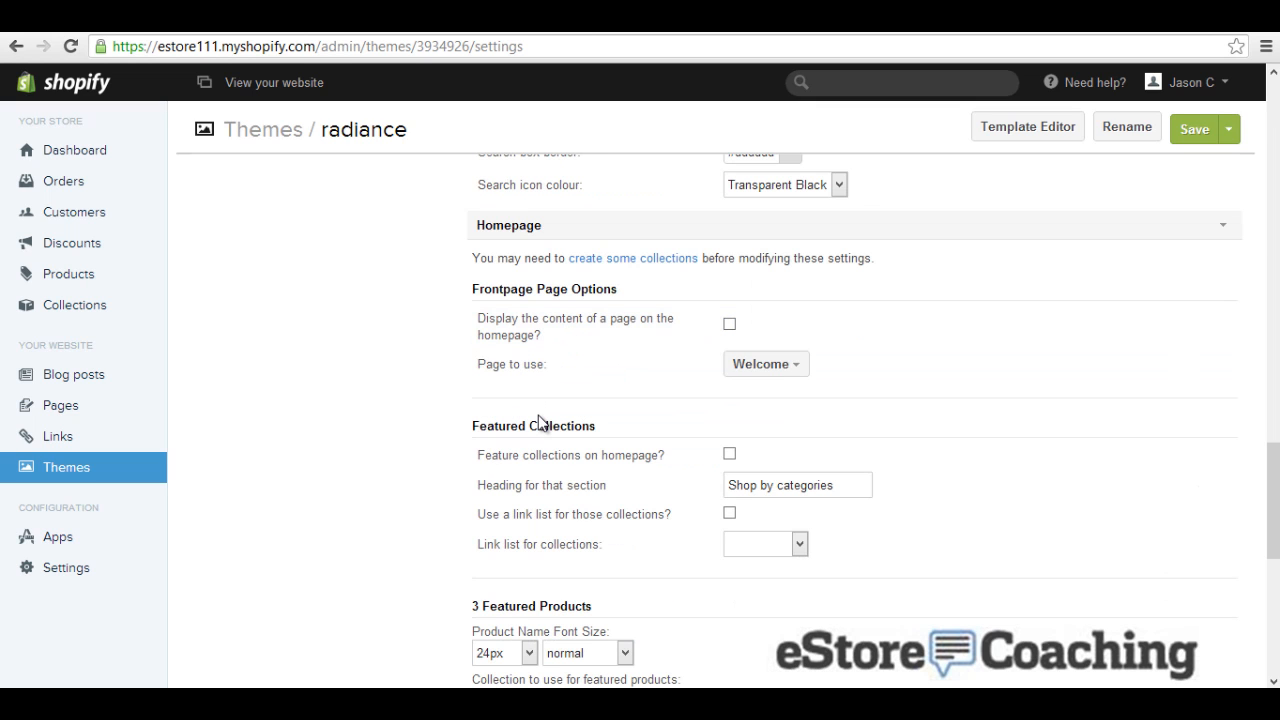
pyautogui.click(729, 325)
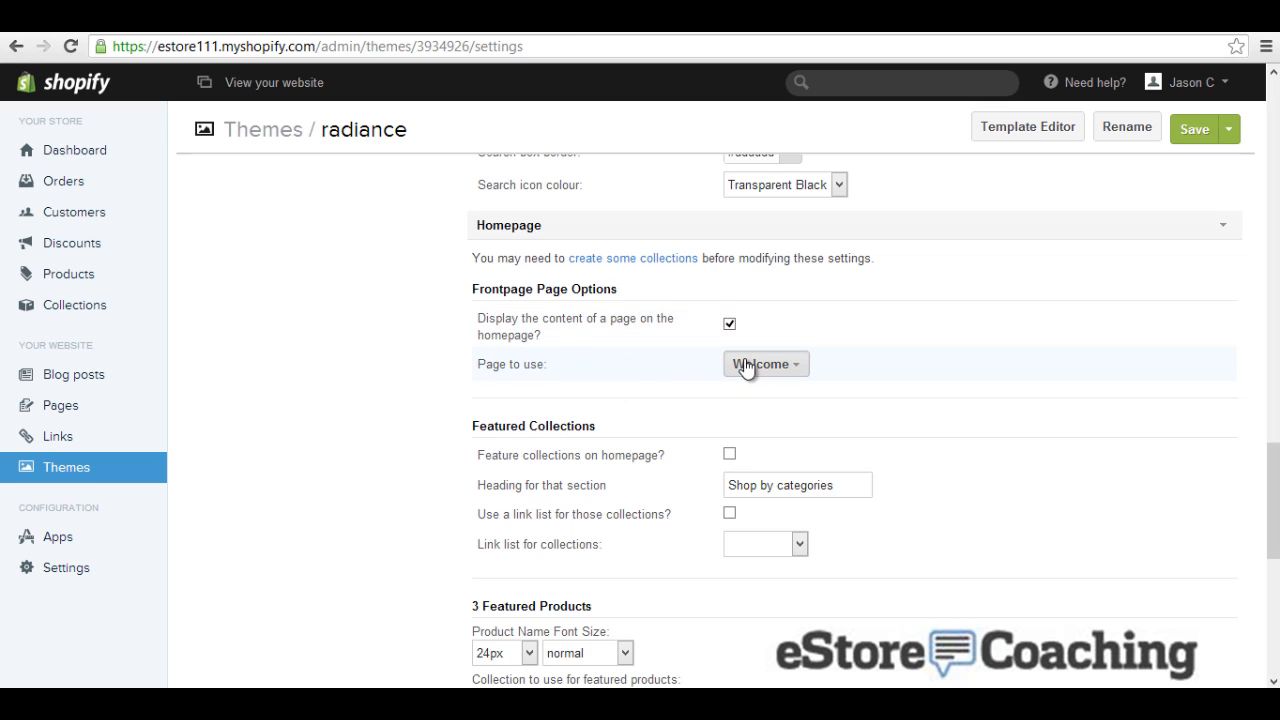
pyautogui.click(746, 366)
pyautogui.click(747, 366)
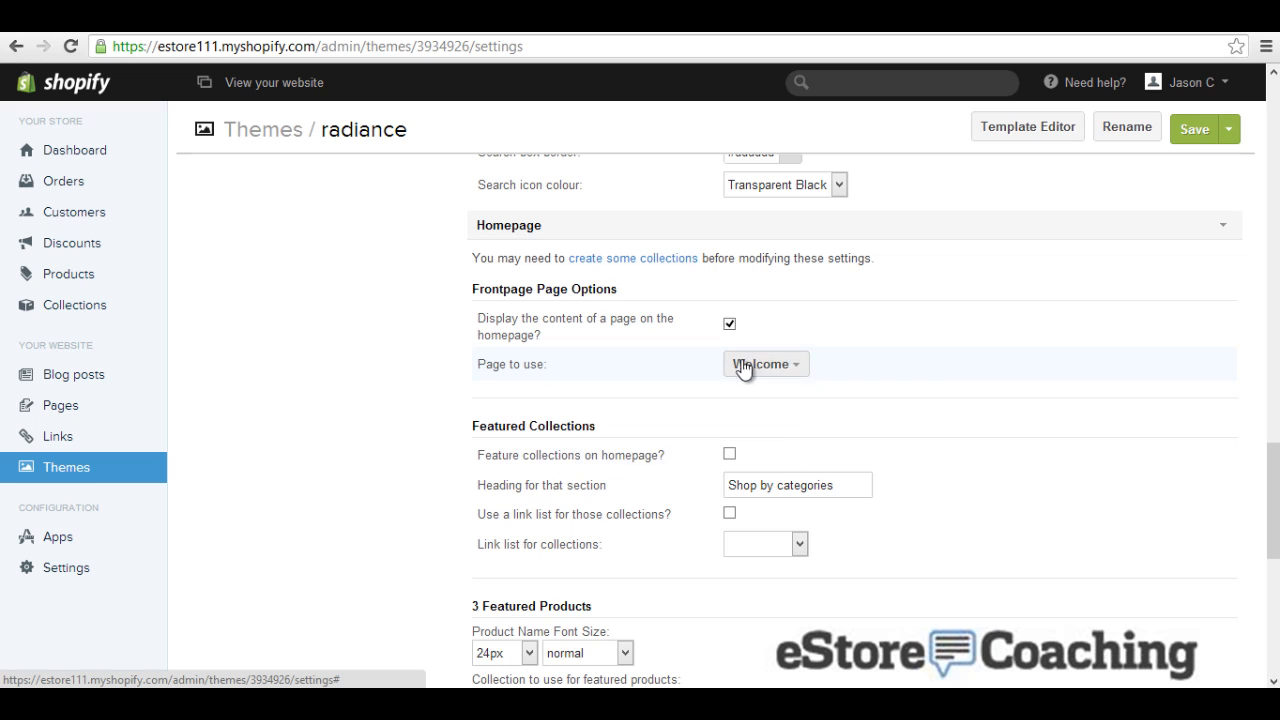
# Step: Tick 'Feature collections on homepage?' and expand the Homepage Carousel settings
pyautogui.scroll(-2, 416, 379)
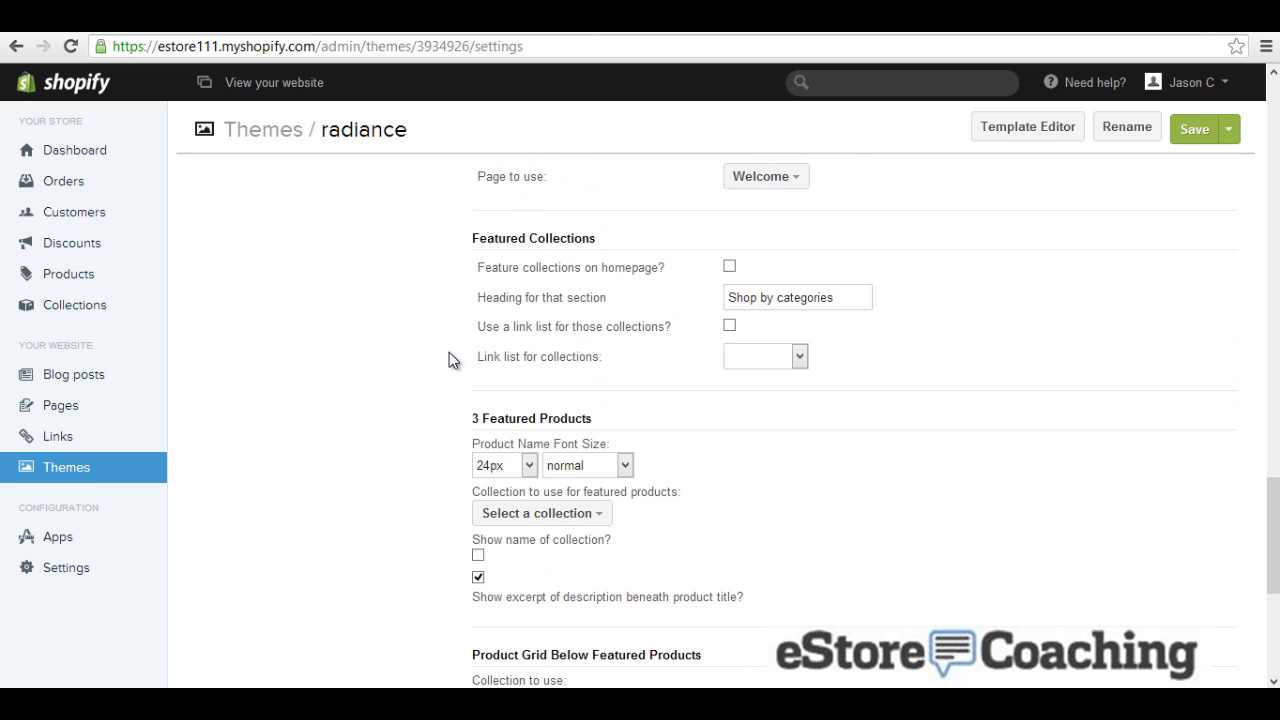
pyautogui.click(731, 271)
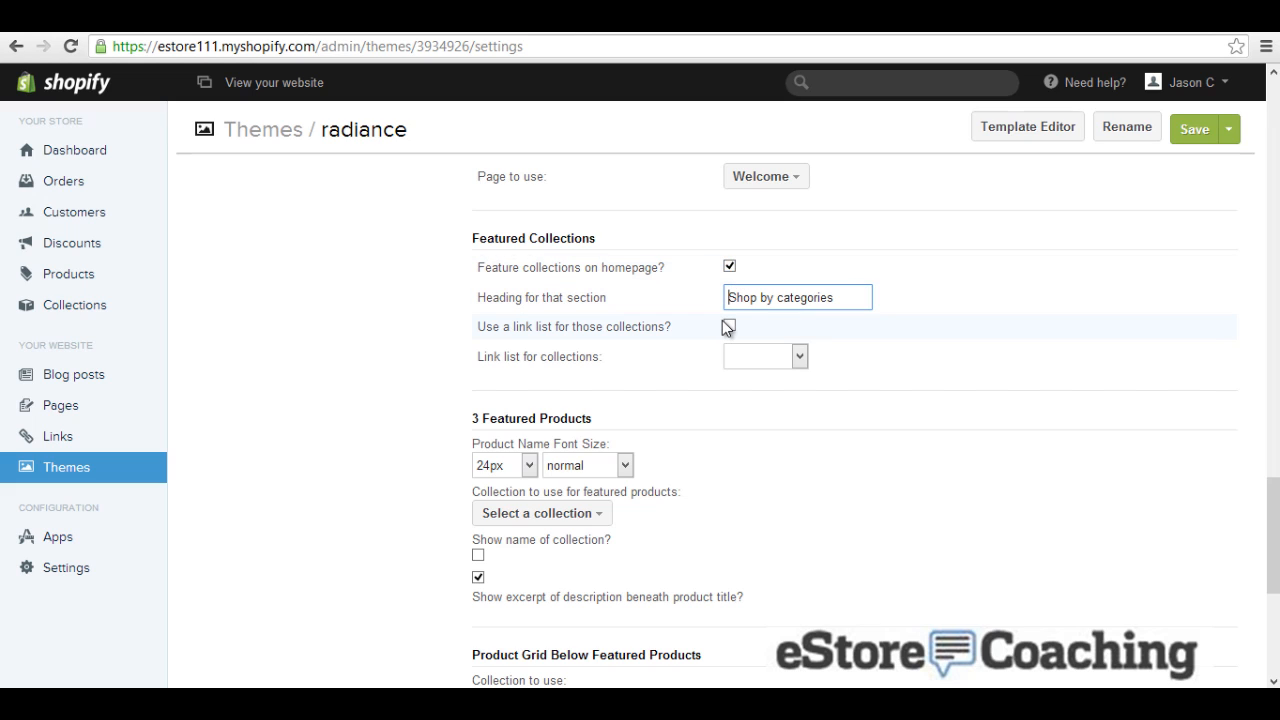
pyautogui.scroll(-2, 413, 394)
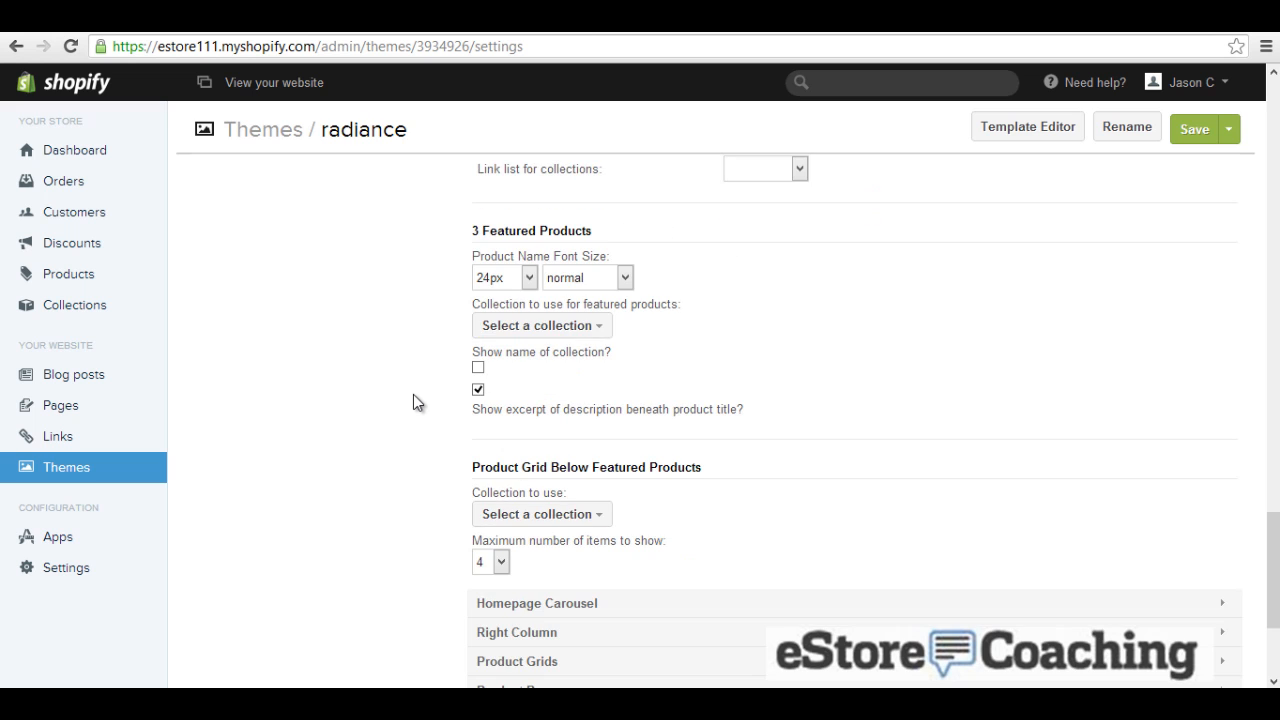
pyautogui.scroll(-2, 413, 394)
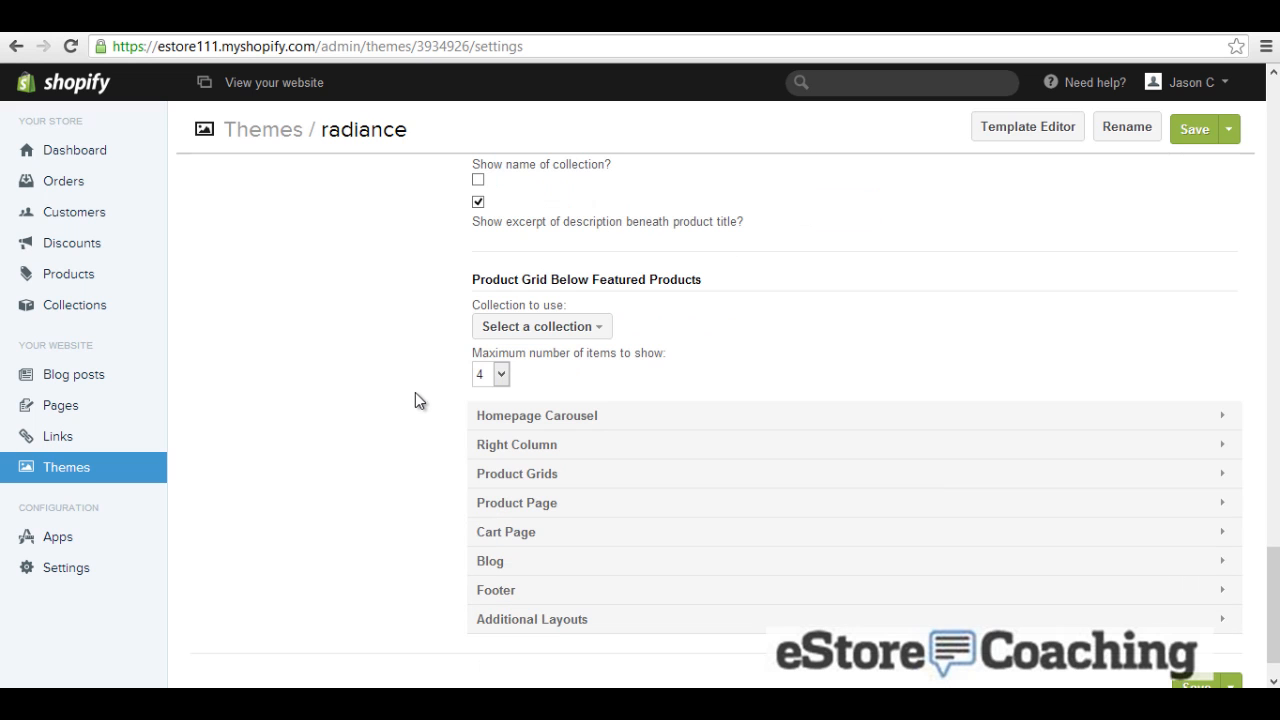
pyautogui.click(508, 416)
pyautogui.scroll(-2, 416, 402)
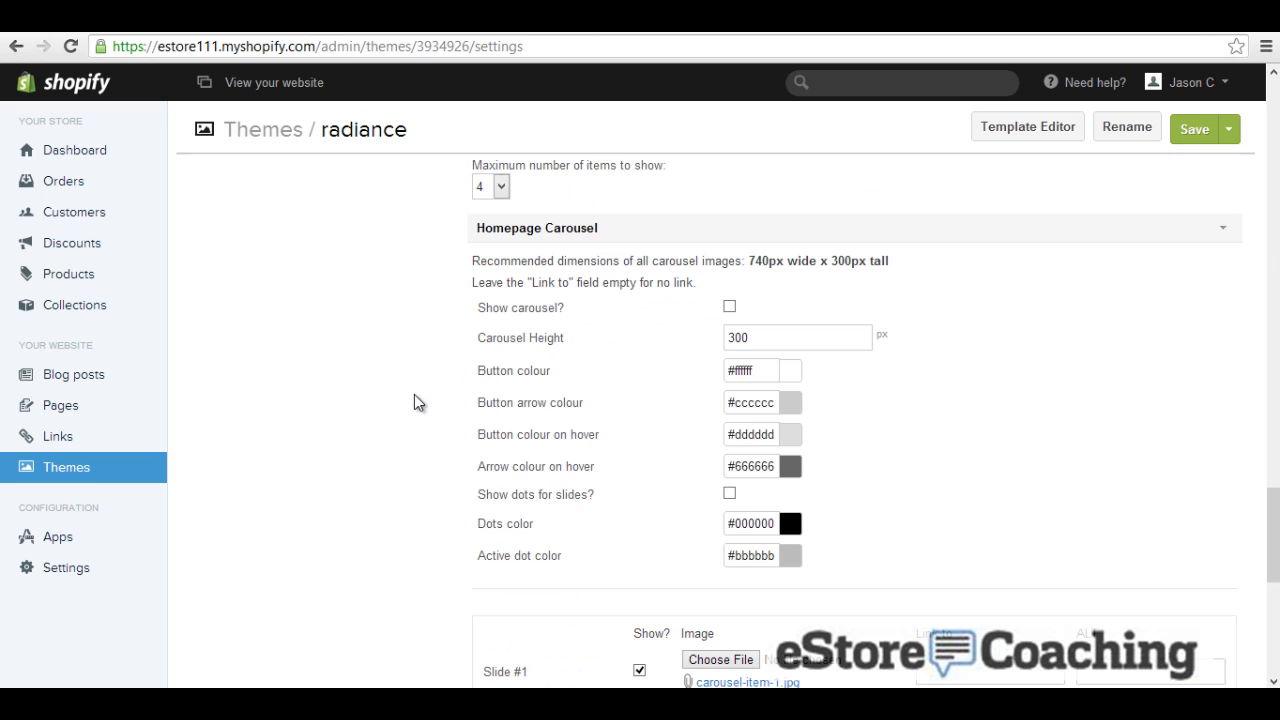
# Step: Turn on 'Show carousel?' and use BG112A.jpg for Slide #1
pyautogui.click(730, 308)
pyautogui.scroll(-3, 620, 357)
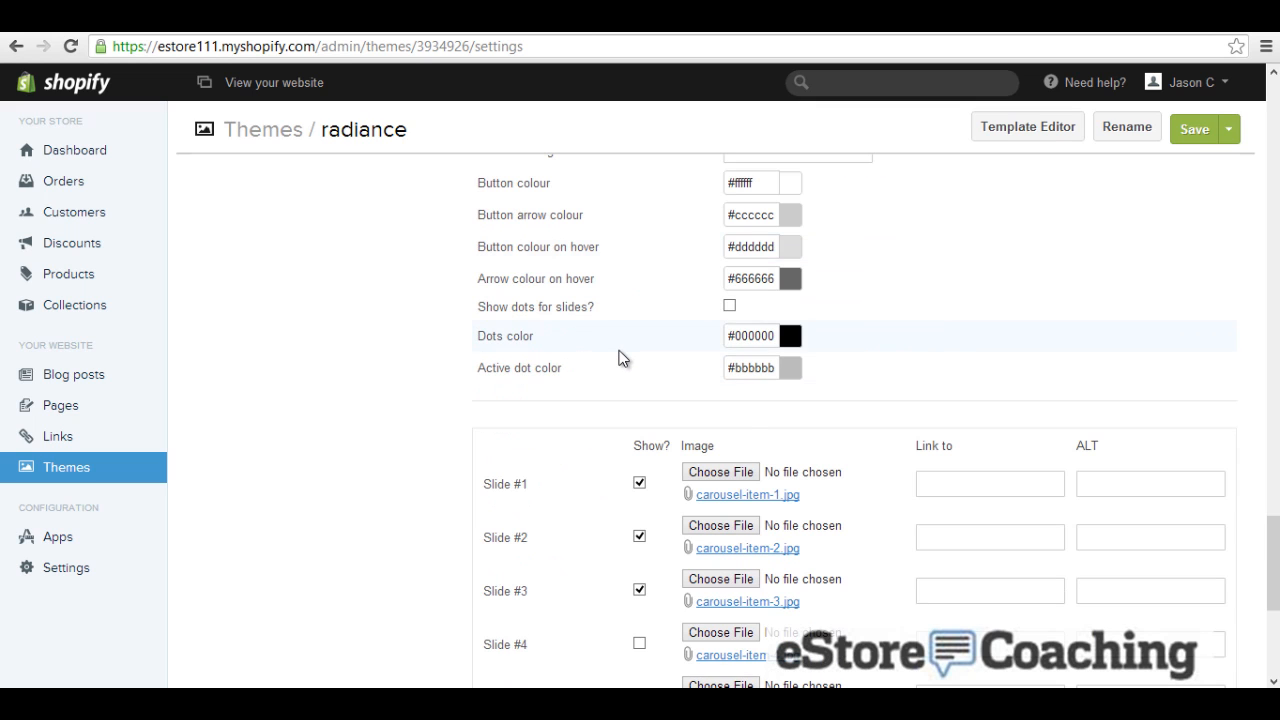
pyautogui.scroll(-1, 620, 358)
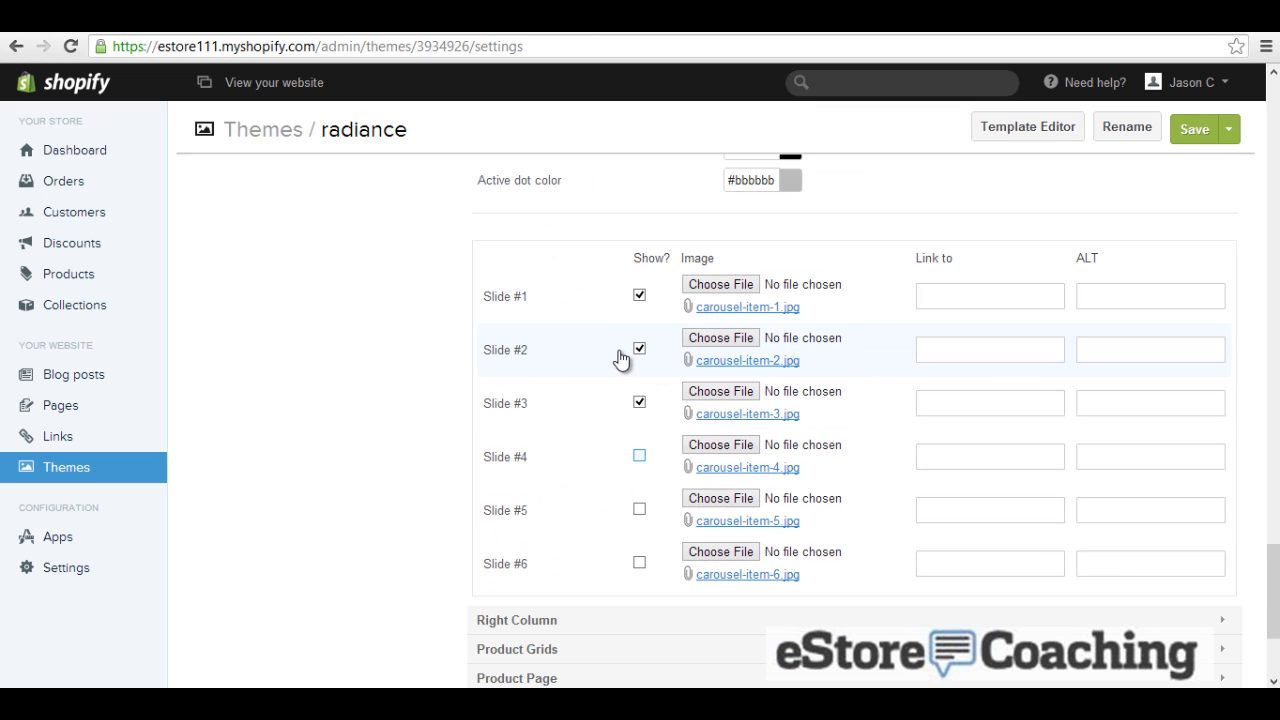
pyautogui.click(721, 286)
pyautogui.doubleClick(512, 130)
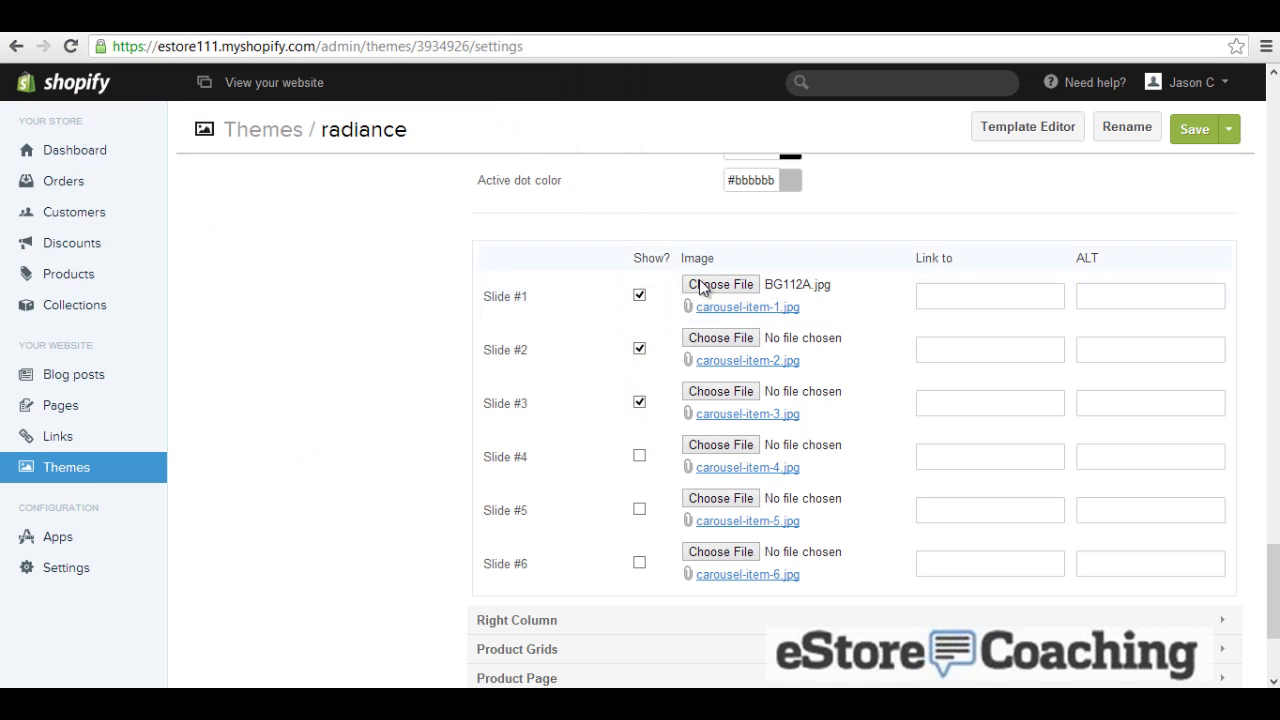
# Step: Use BG112TN.jpg for Slide #2 and 108090TN.jpg for Slide #3
pyautogui.click(737, 338)
pyautogui.click(588, 145)
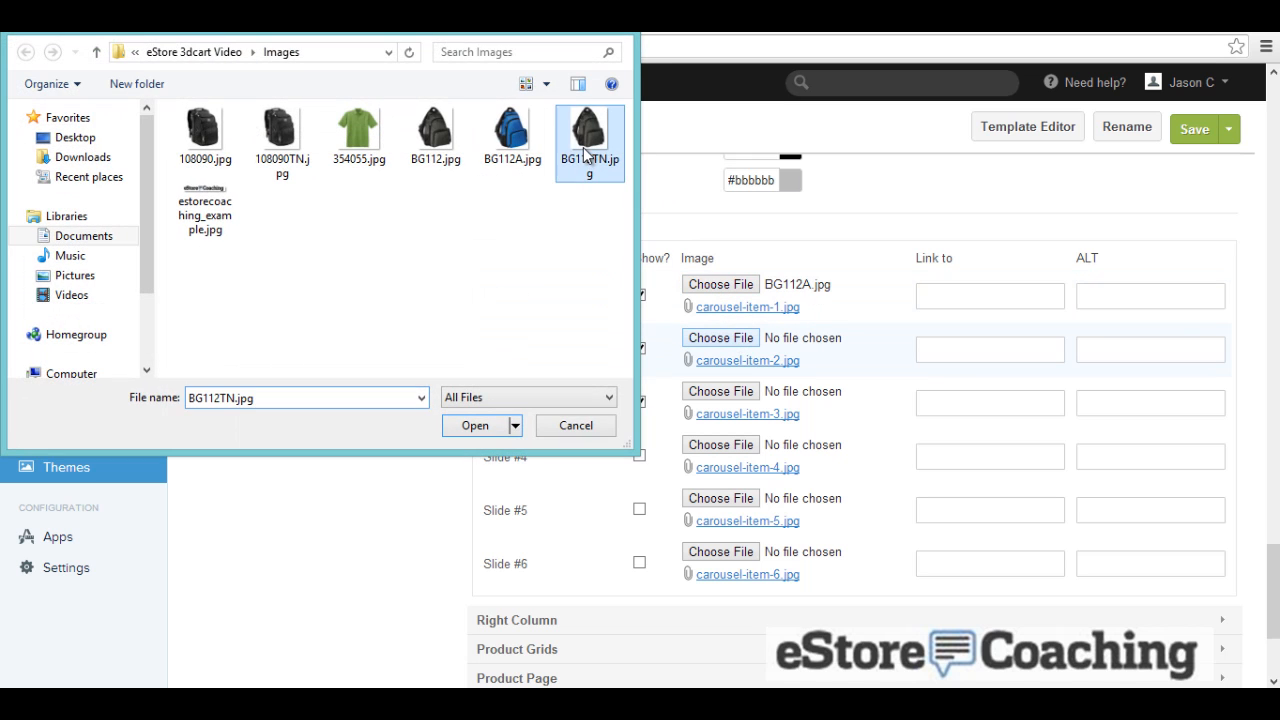
pyautogui.doubleClick(588, 140)
pyautogui.click(718, 391)
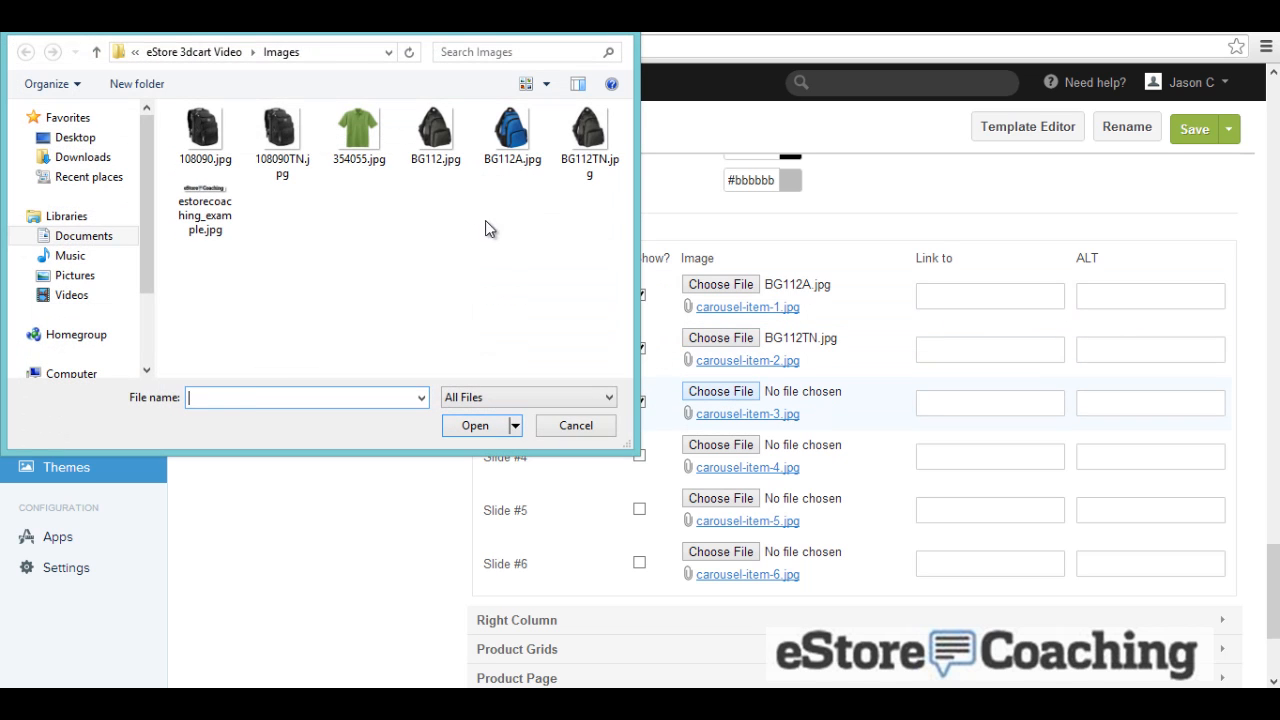
pyautogui.doubleClick(280, 135)
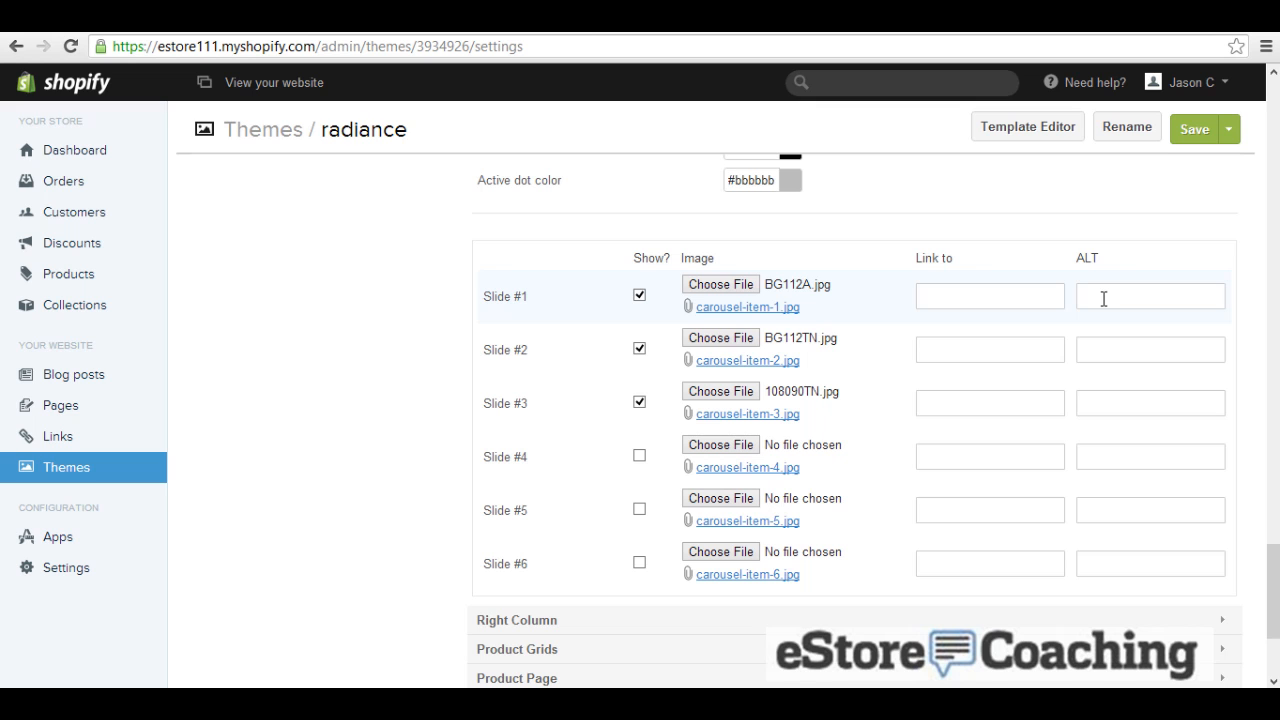
pyautogui.scroll(-2, 800, 420)
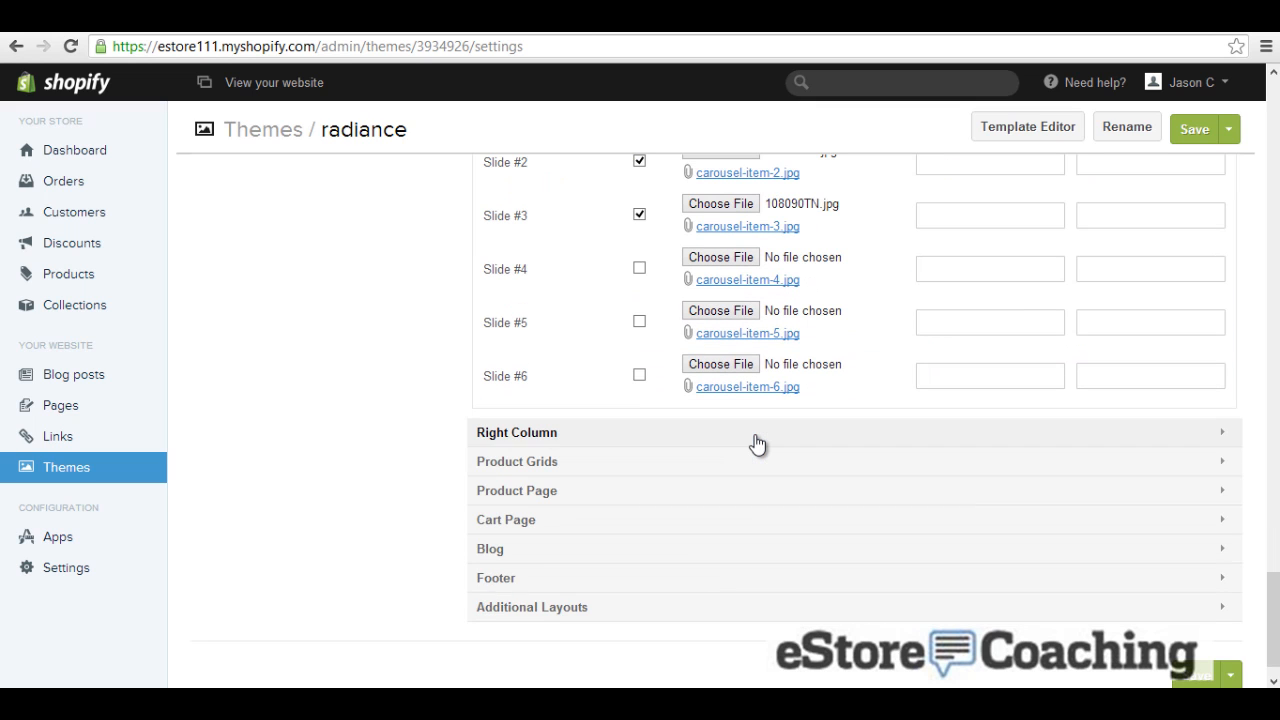
pyautogui.scroll(-1, 757, 444)
# Step: Show the Welcome widget in the Right Column settings
pyautogui.click(558, 395)
pyautogui.scroll(-3, 403, 413)
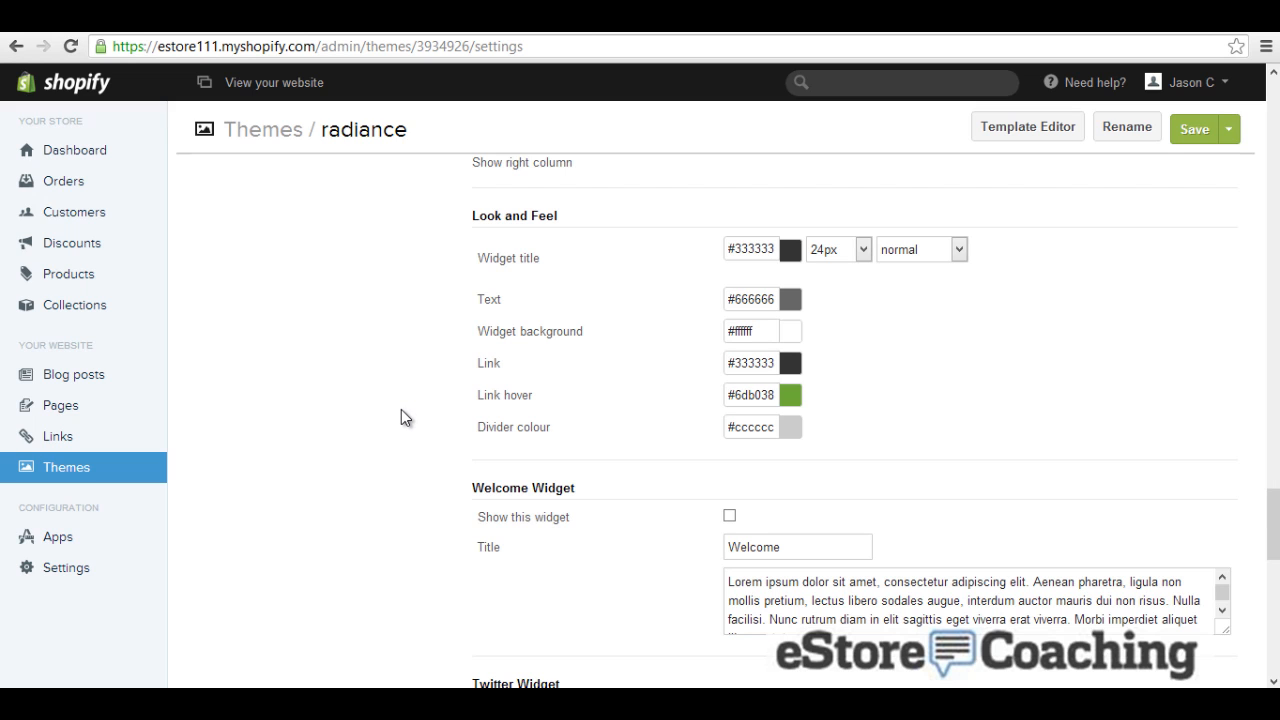
pyautogui.scroll(-2, 401, 409)
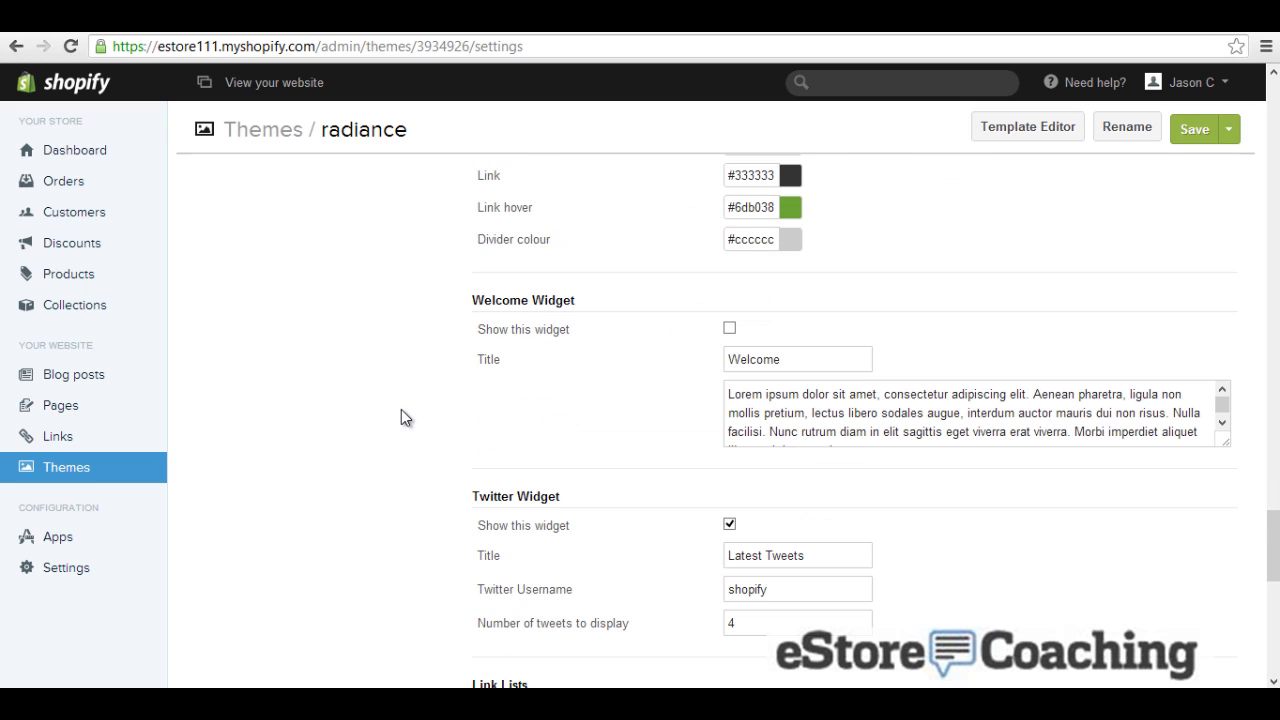
pyautogui.click(729, 328)
# Step: Turn on the mailing list widget, keeping Shopify as the mailing list type
pyautogui.scroll(-2, 620, 384)
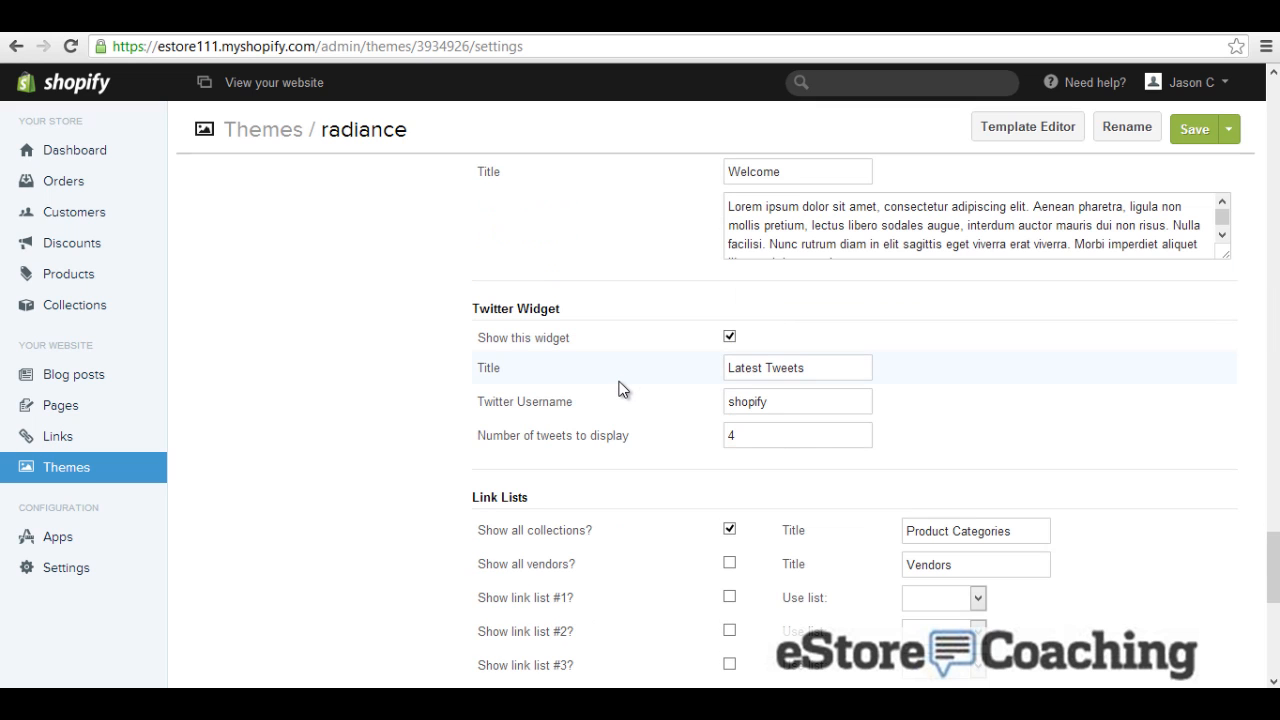
pyautogui.scroll(-1, 611, 375)
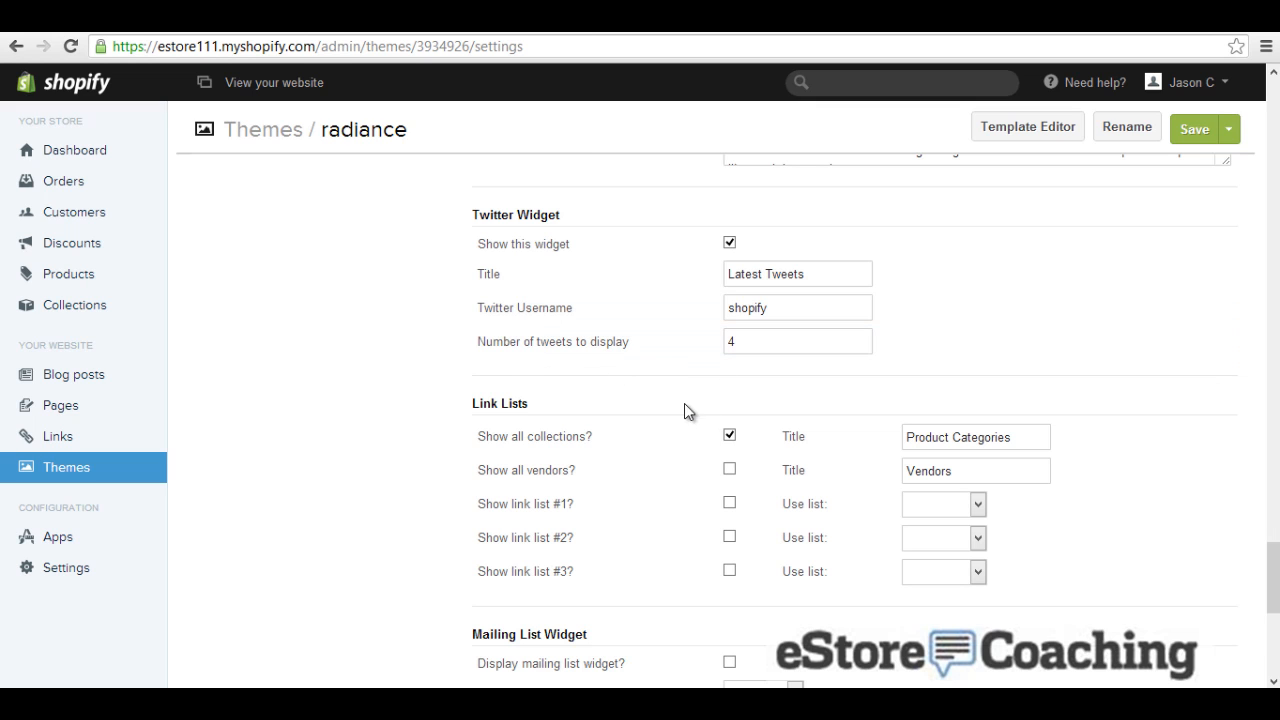
pyautogui.scroll(-3, 684, 405)
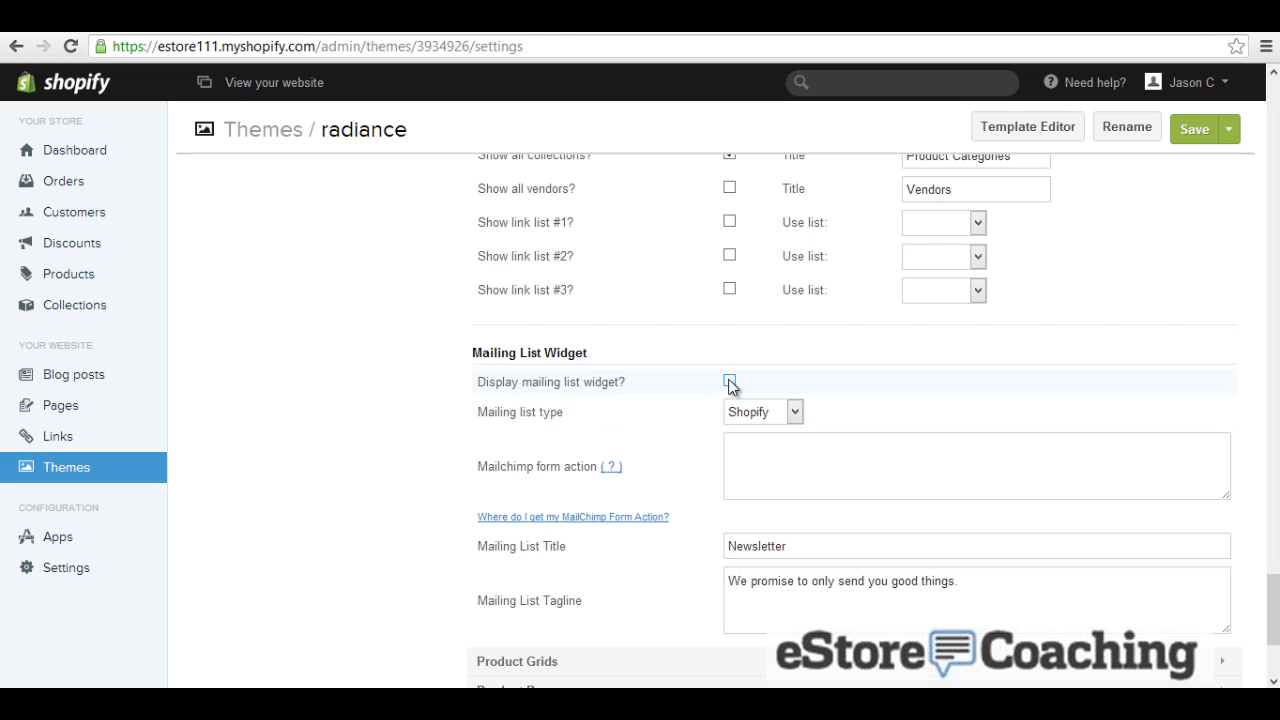
pyautogui.click(729, 381)
pyautogui.click(779, 413)
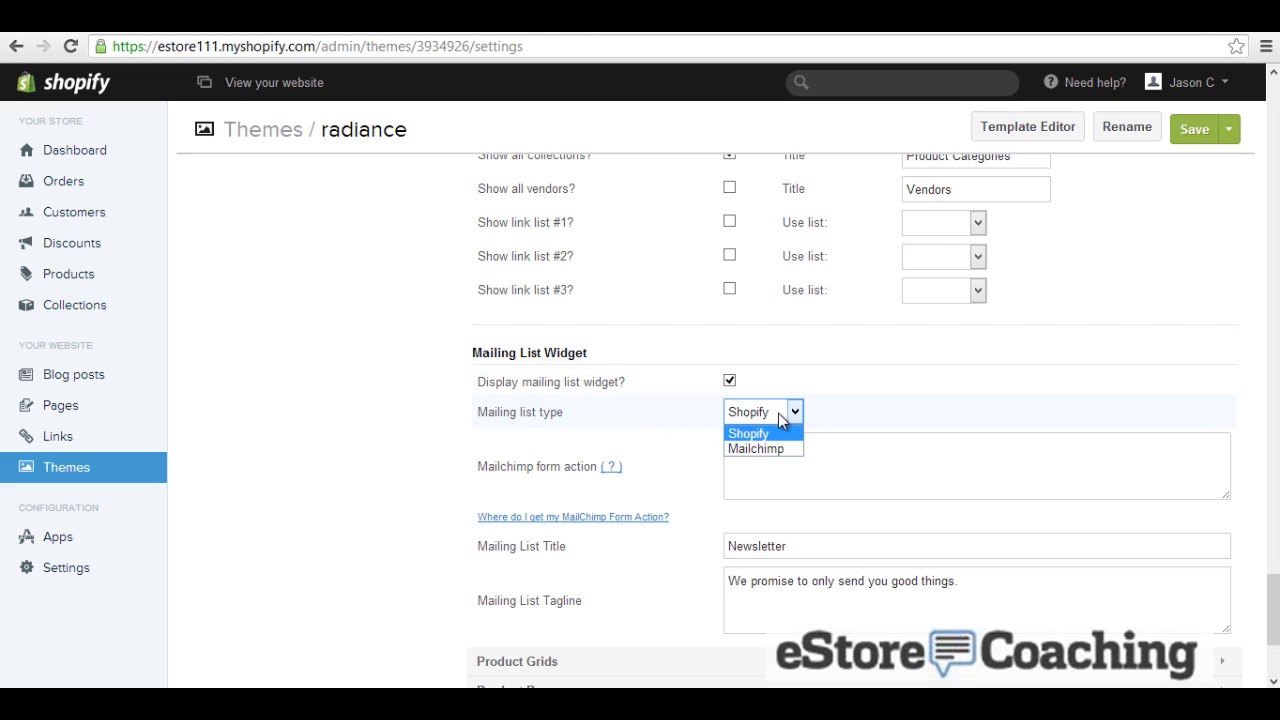
pyautogui.click(677, 450)
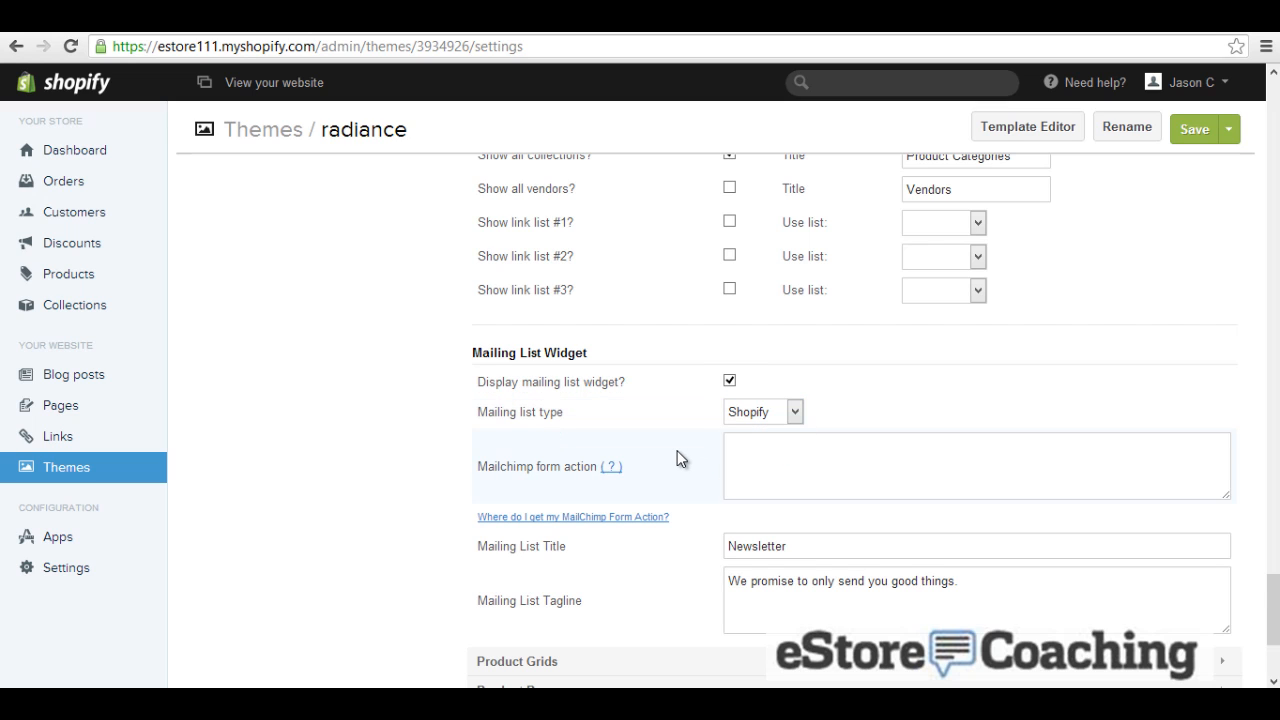
pyautogui.scroll(-2, 677, 450)
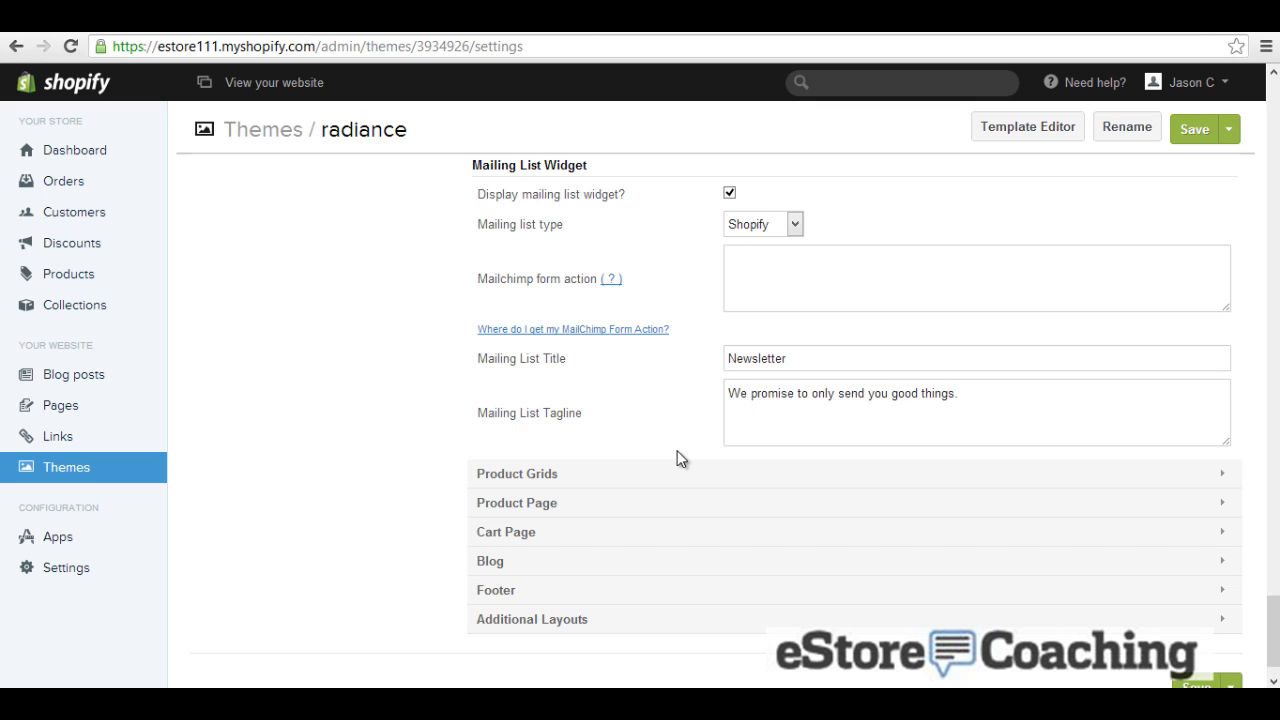
# Step: Change the Product Page's main product image behaviour from Zoom-in to Lightbox
pyautogui.click(575, 473)
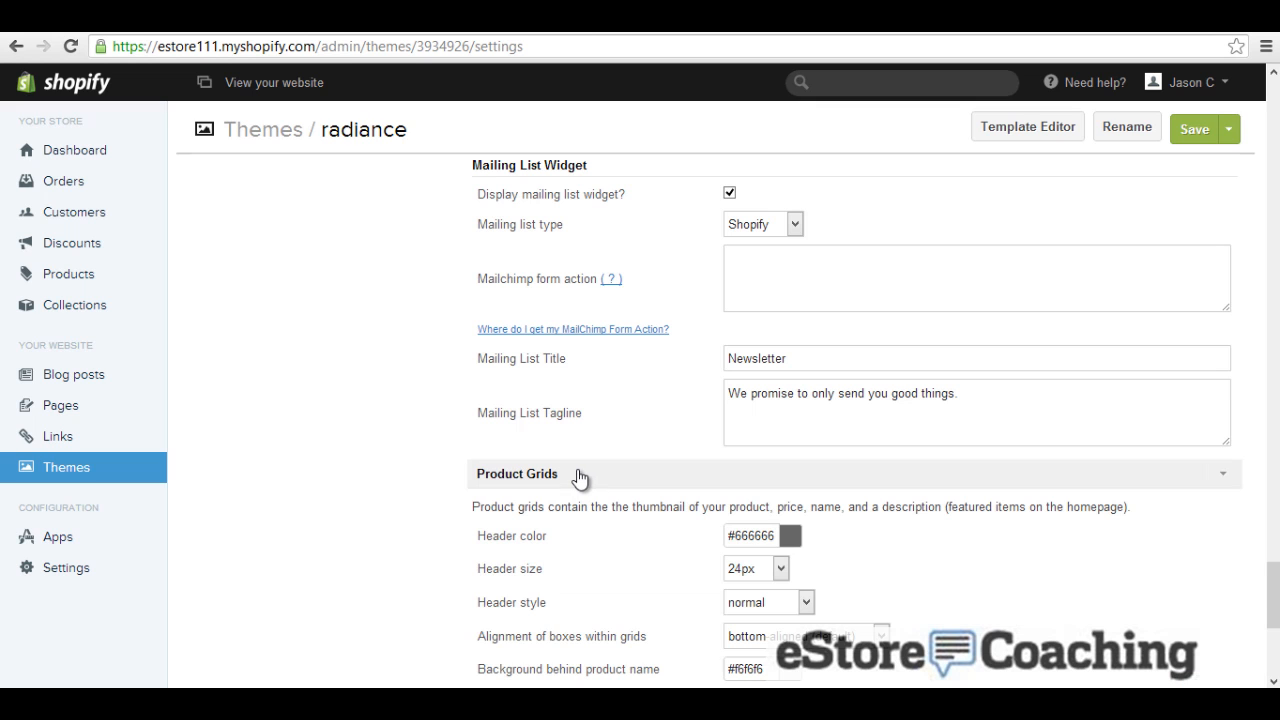
pyautogui.scroll(-2, 608, 428)
pyautogui.scroll(-2, 611, 428)
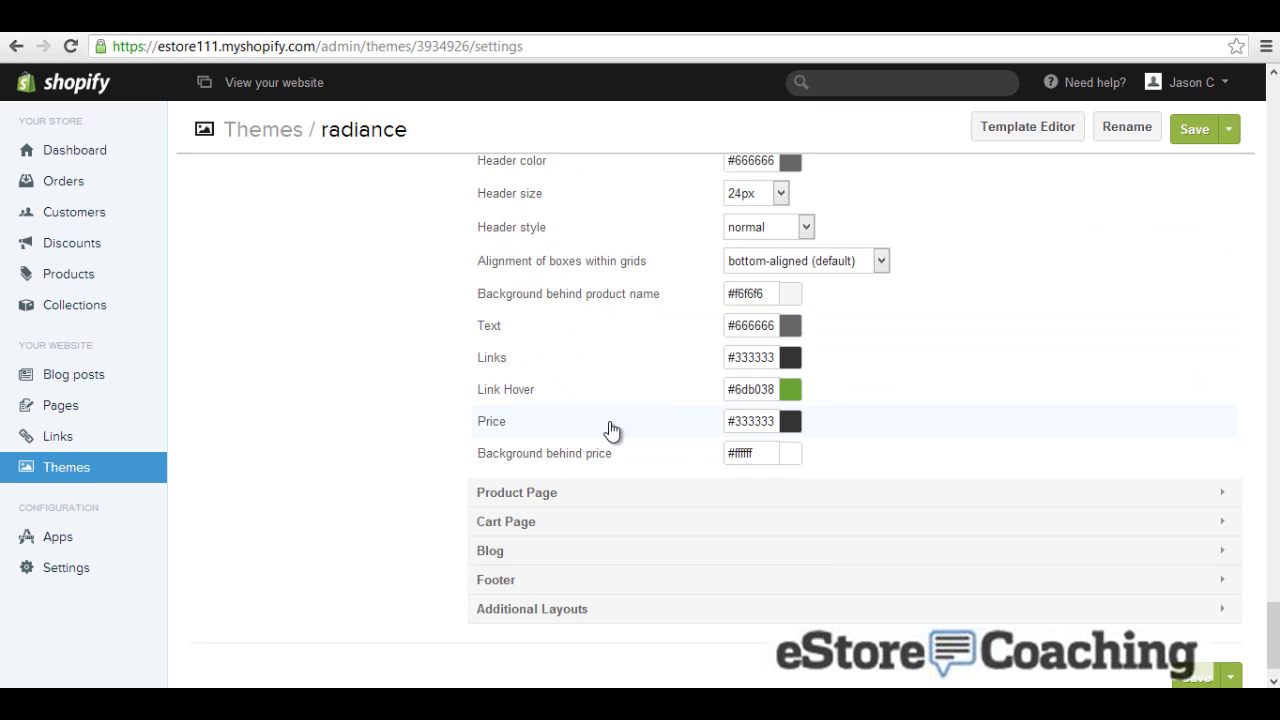
pyautogui.scroll(-1, 595, 440)
pyautogui.click(571, 451)
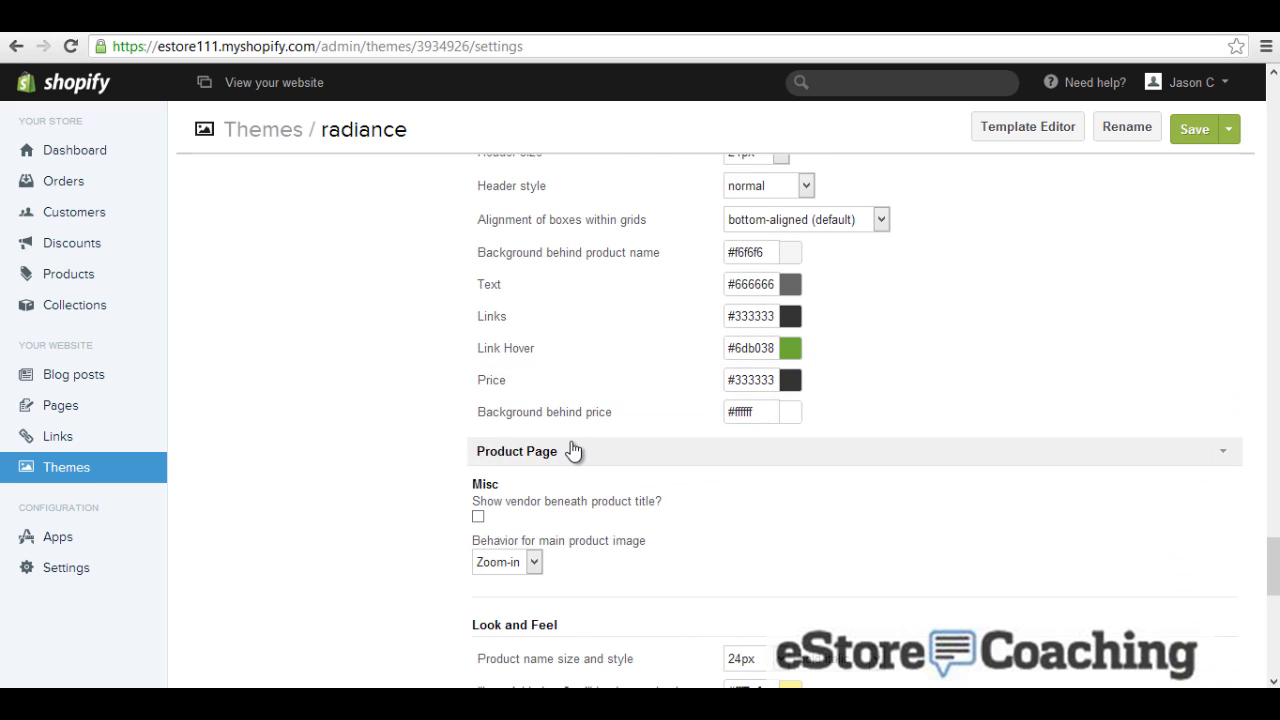
pyautogui.scroll(-1, 575, 450)
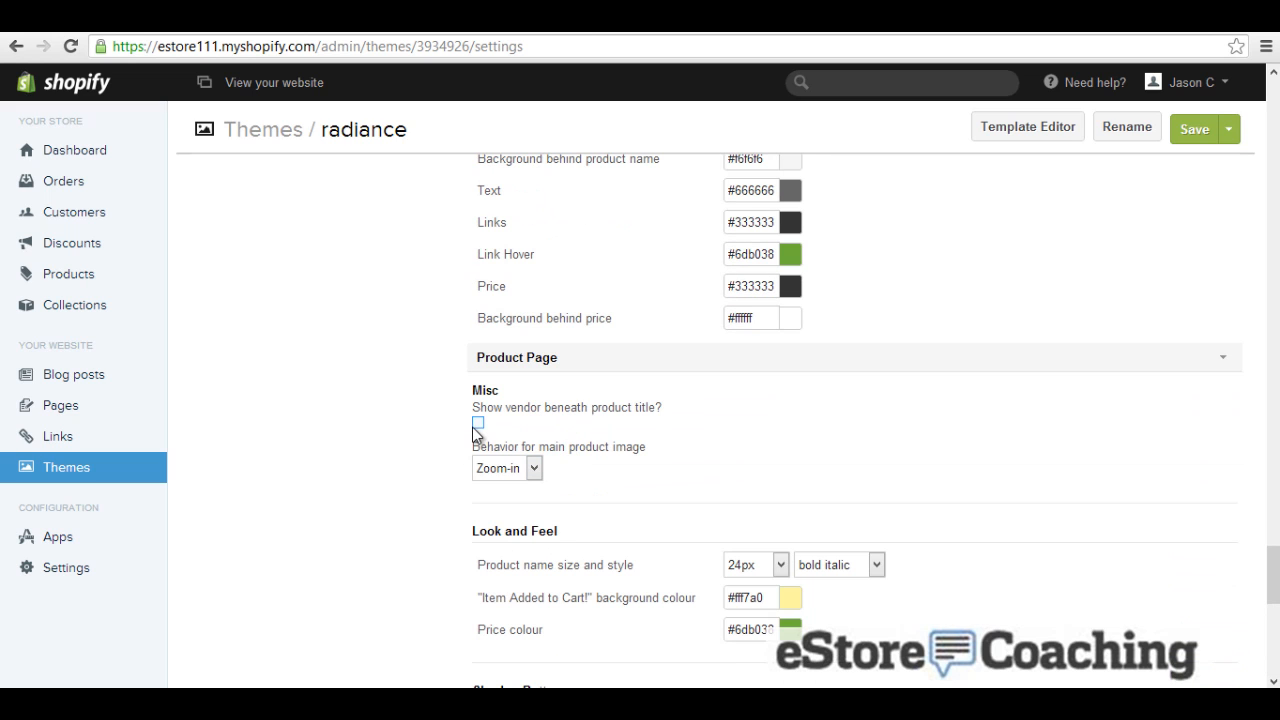
pyautogui.click(512, 468)
pyautogui.scroll(-3, 450, 470)
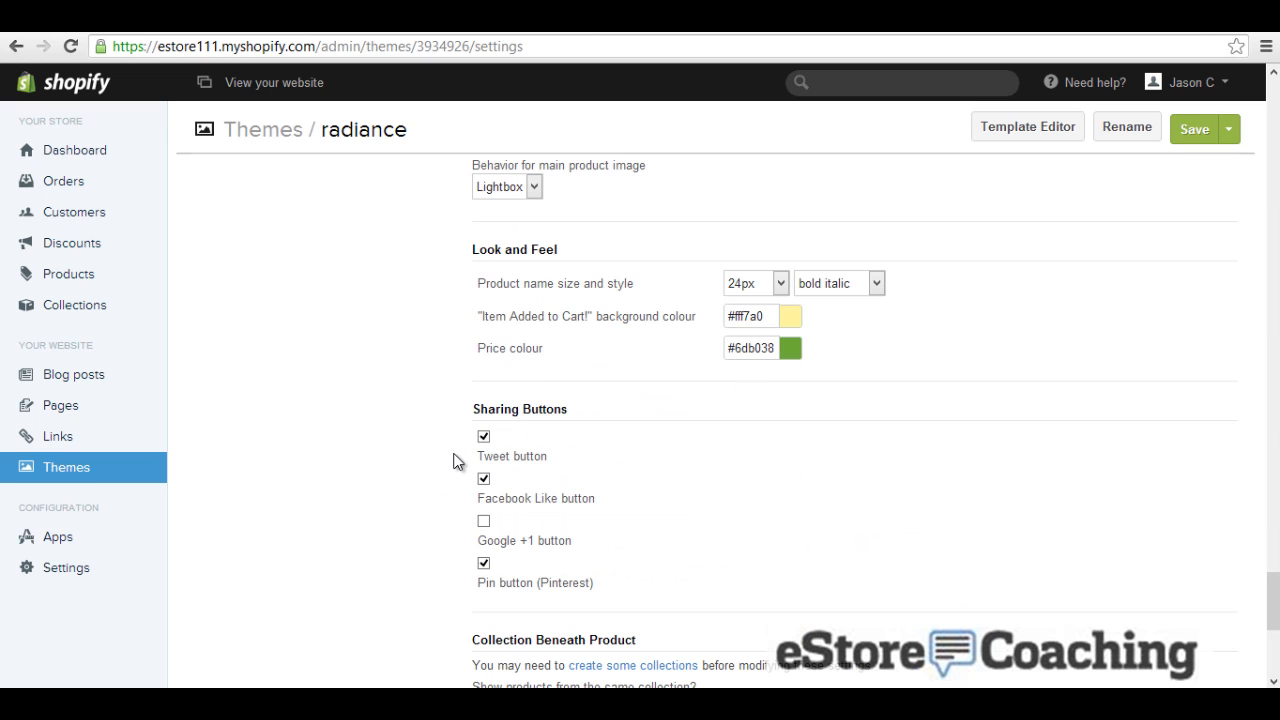
pyautogui.scroll(-2, 453, 461)
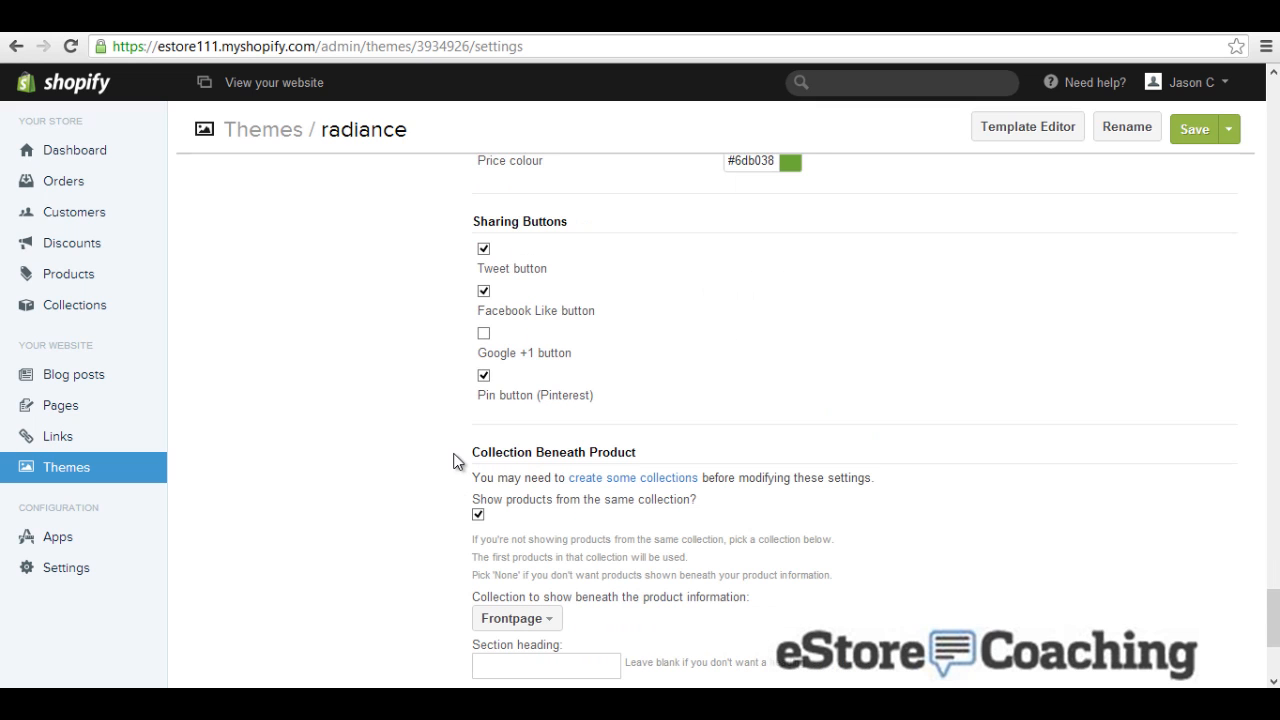
pyautogui.scroll(-1, 453, 461)
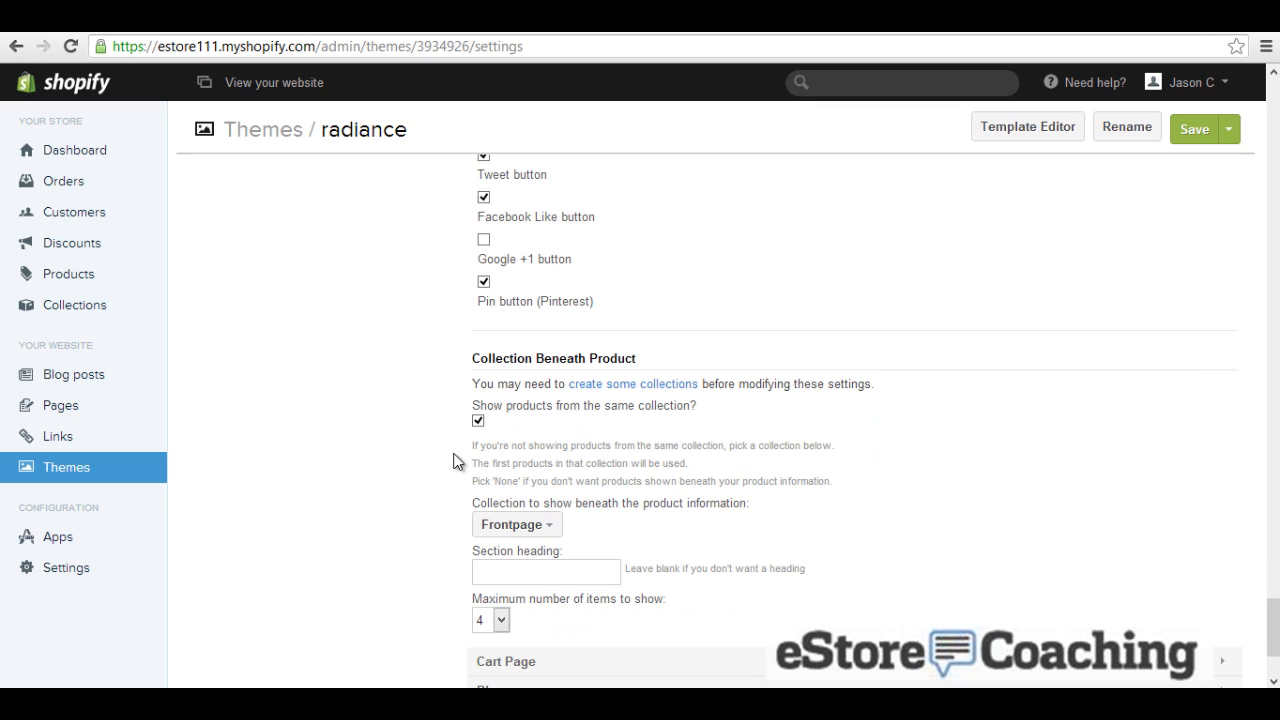
pyautogui.scroll(-2, 453, 461)
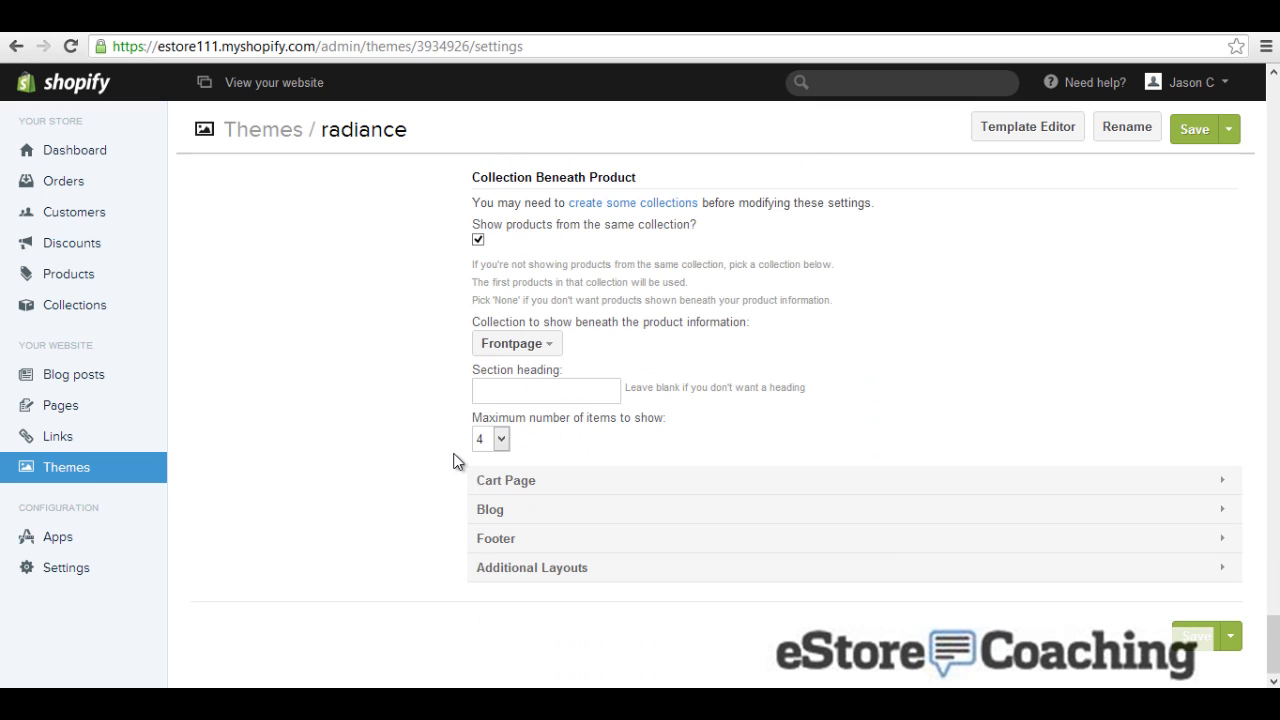
# Step: Expand the Cart Page and Blog sections and leave their options unchanged
pyautogui.click(515, 482)
pyautogui.scroll(-1, 458, 486)
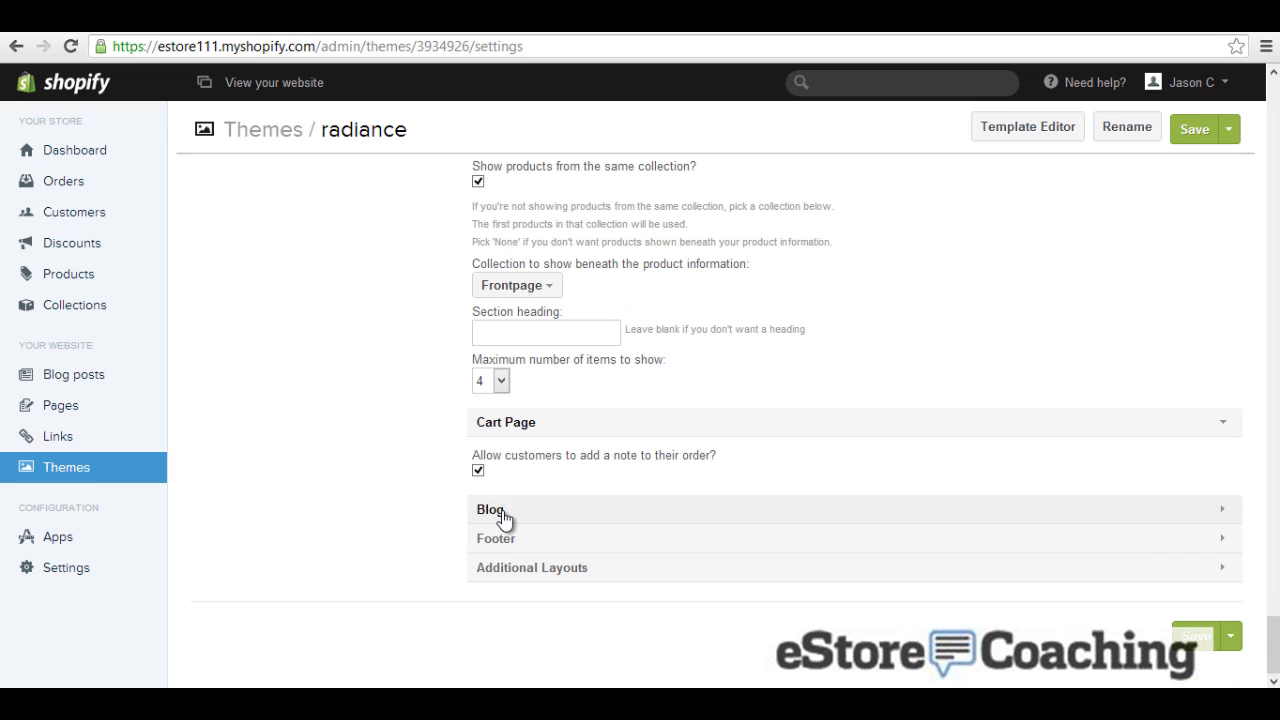
pyautogui.click(488, 509)
pyautogui.scroll(-3, 476, 492)
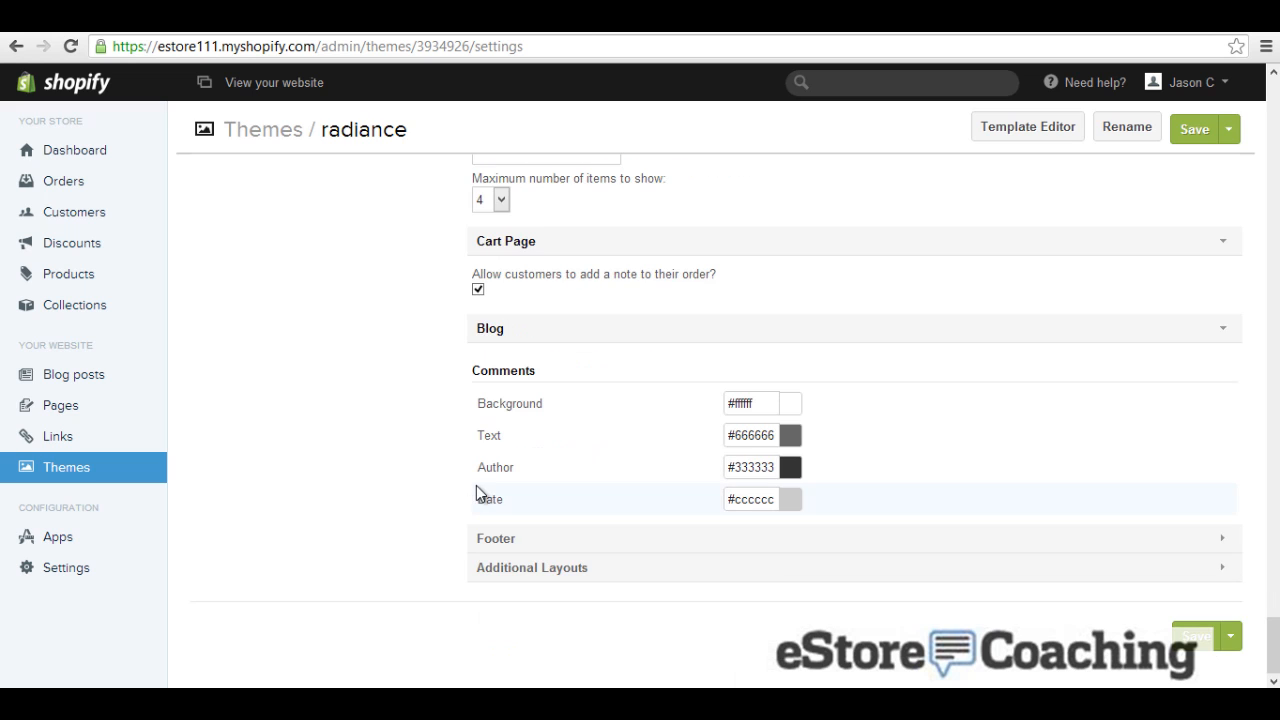
# Step: Keep the footer on the Footer link list with Transparent Black social icons
pyautogui.click(510, 540)
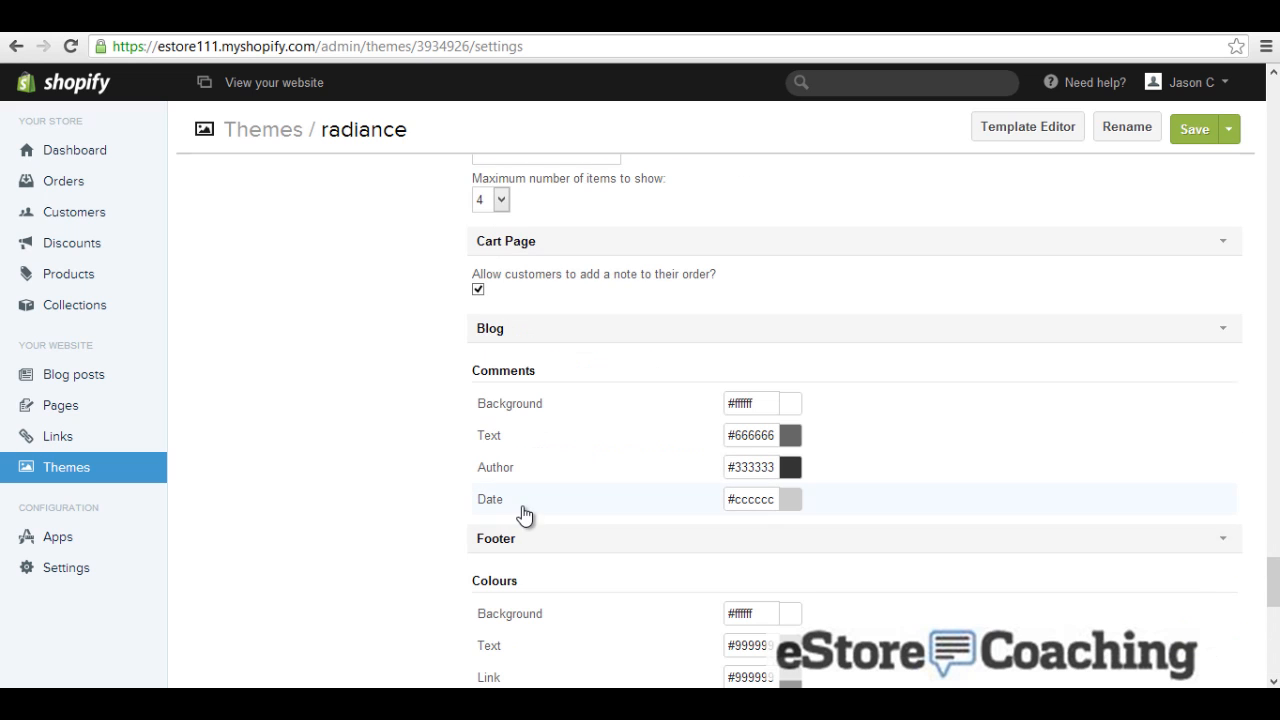
pyautogui.scroll(-3, 524, 515)
pyautogui.scroll(-2, 549, 463)
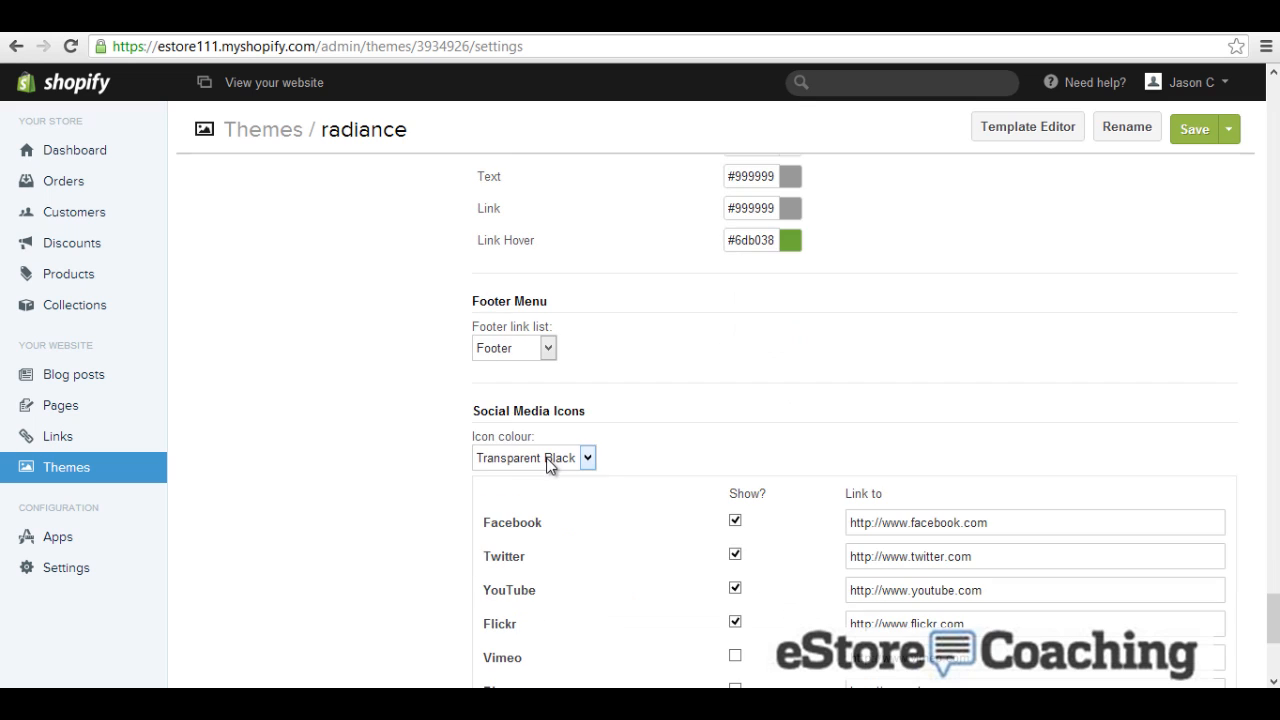
pyautogui.click(505, 347)
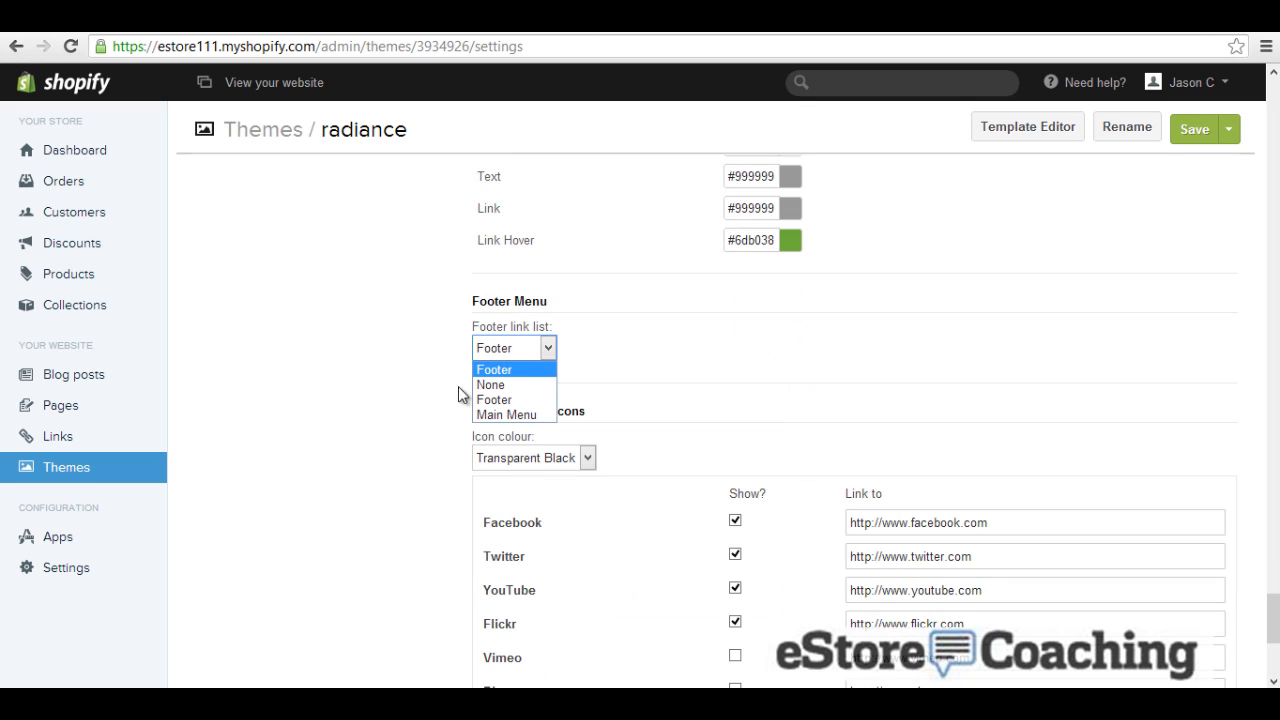
pyautogui.click(440, 426)
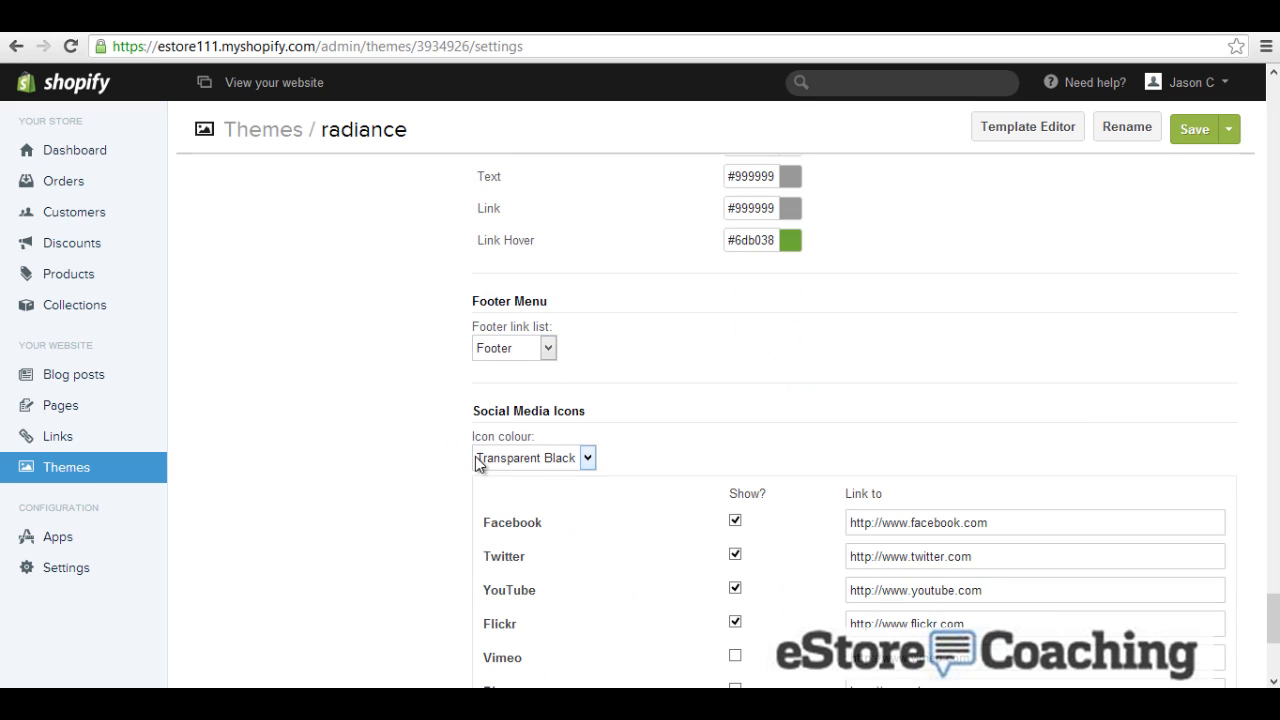
pyautogui.scroll(-2, 459, 466)
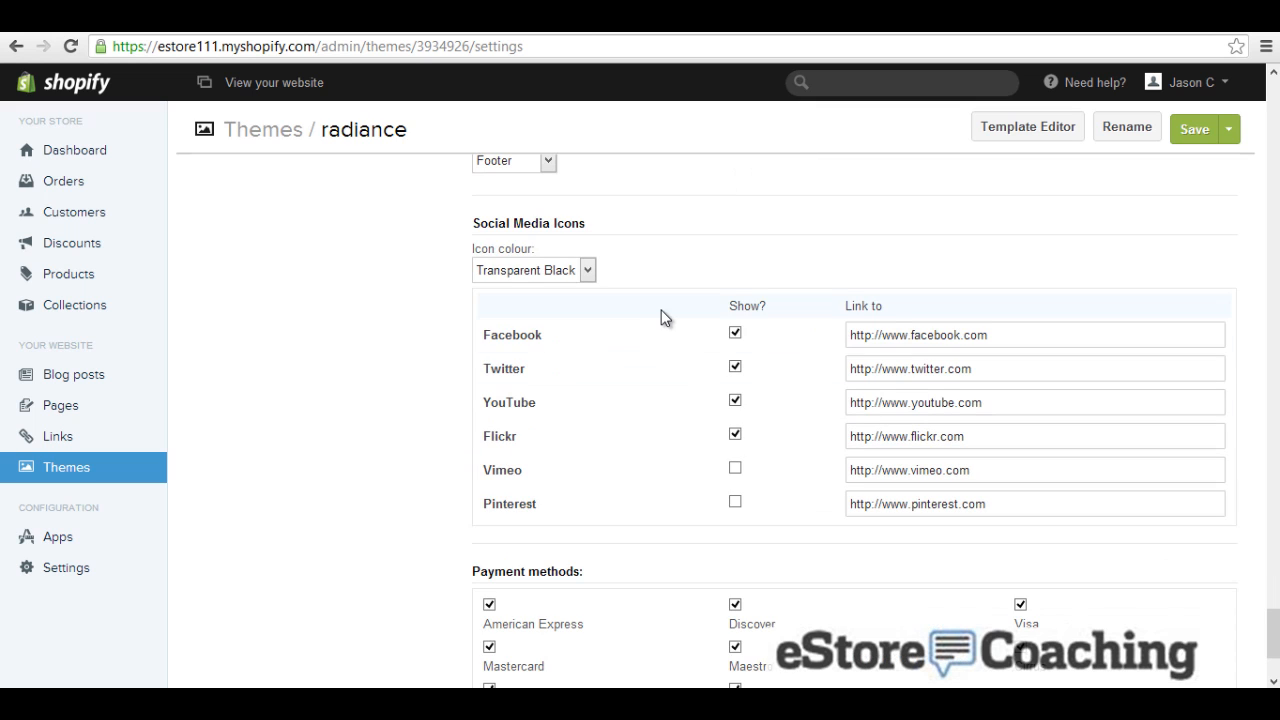
pyautogui.scroll(-1, 699, 452)
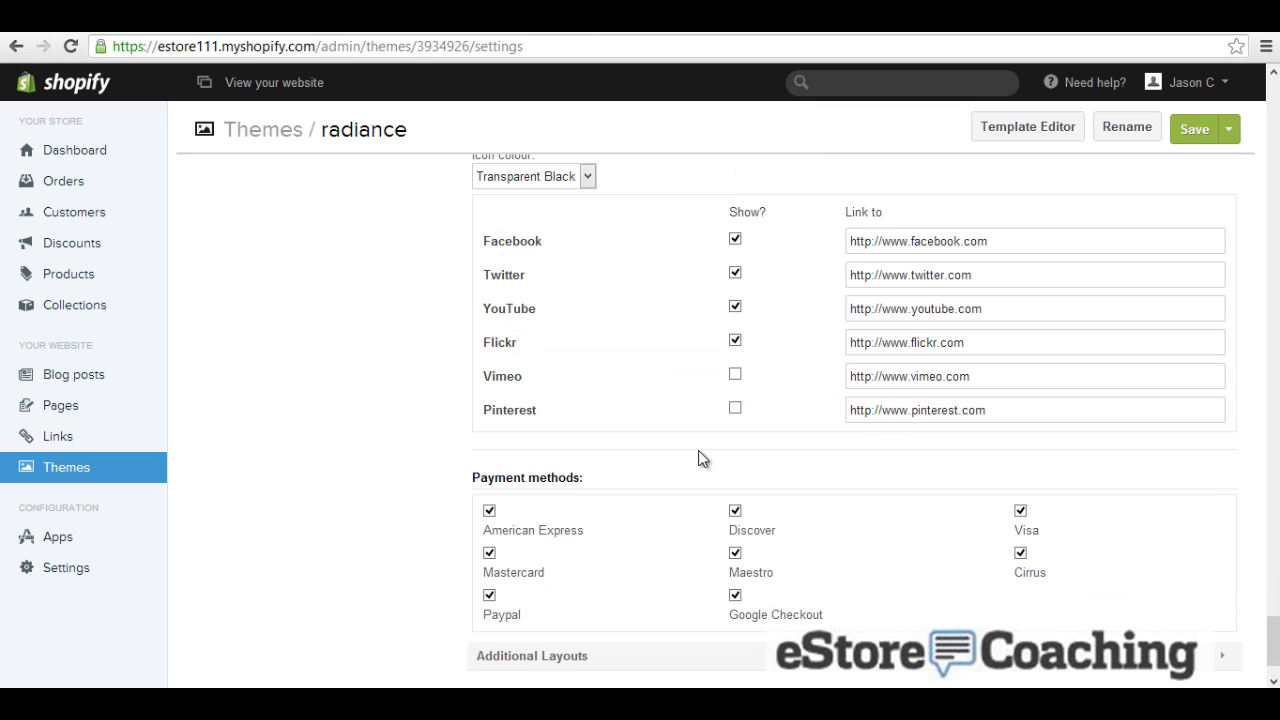
pyautogui.scroll(1, 698, 452)
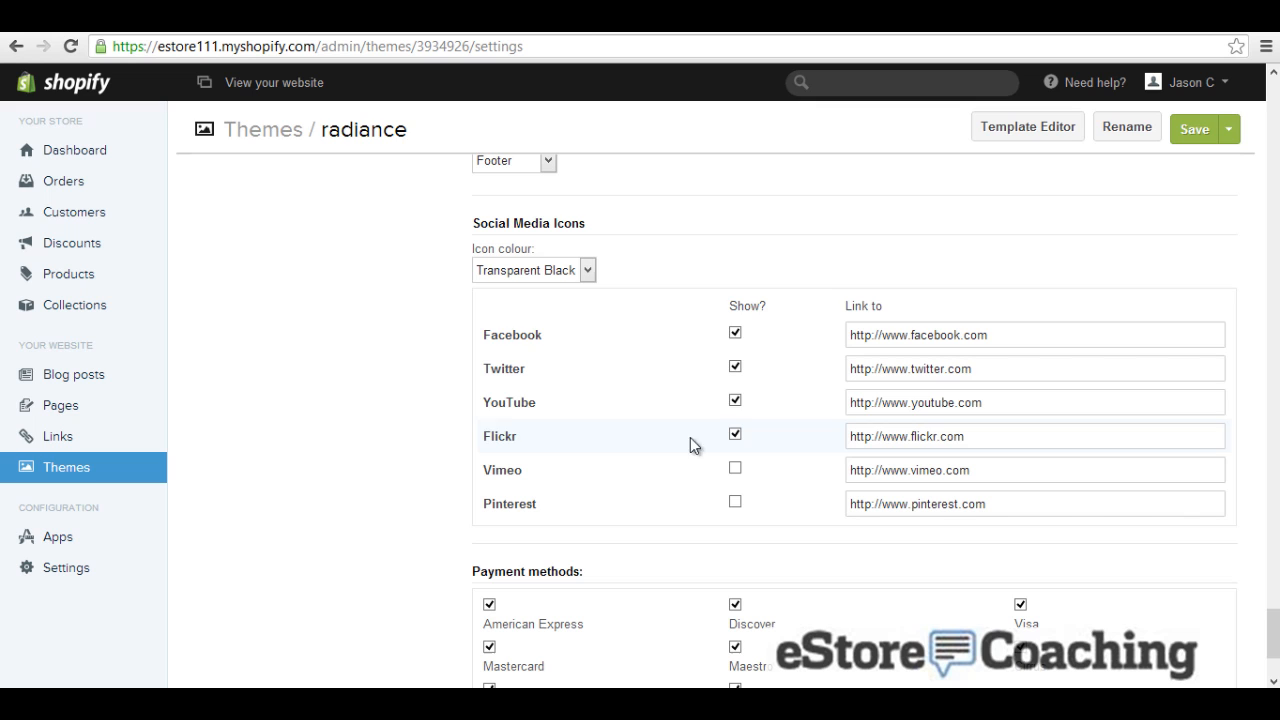
pyautogui.click(588, 270)
pyautogui.click(635, 270)
pyautogui.scroll(-1, 639, 300)
pyautogui.scroll(-1, 641, 314)
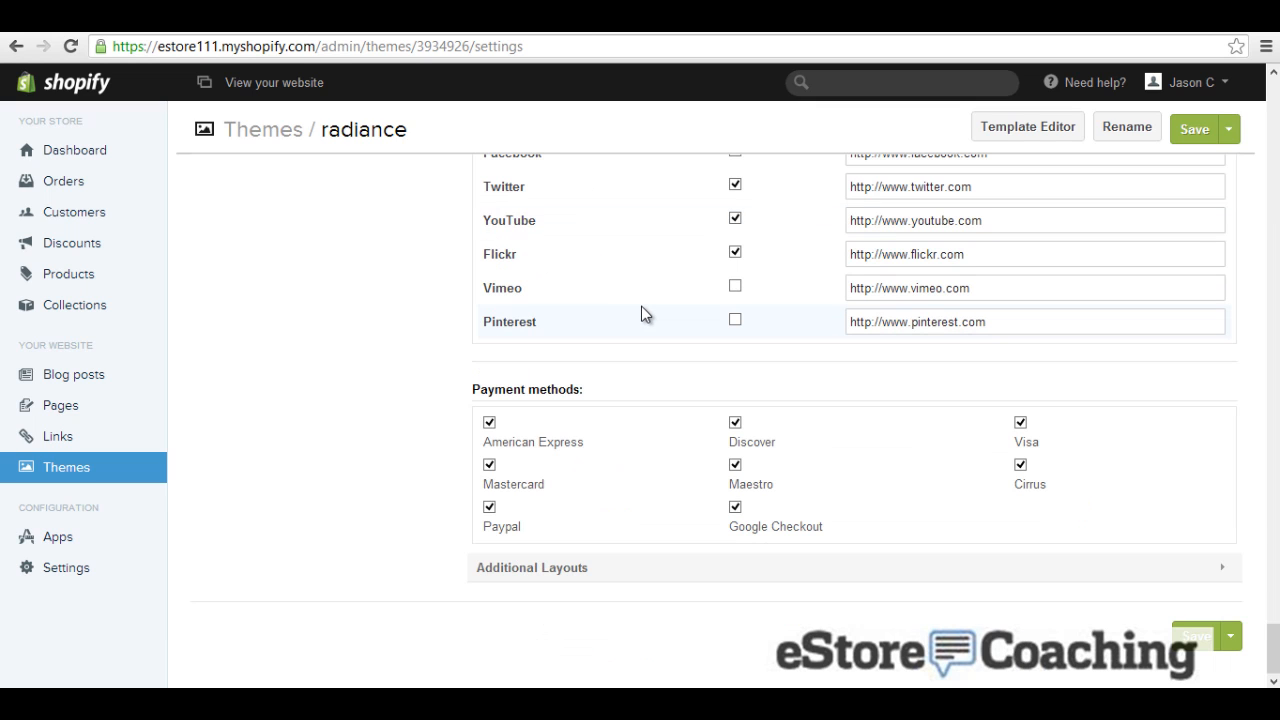
# Step: Keep the Additional Layouts customer area layout set to theme
pyautogui.click(564, 570)
pyautogui.scroll(-1, 563, 500)
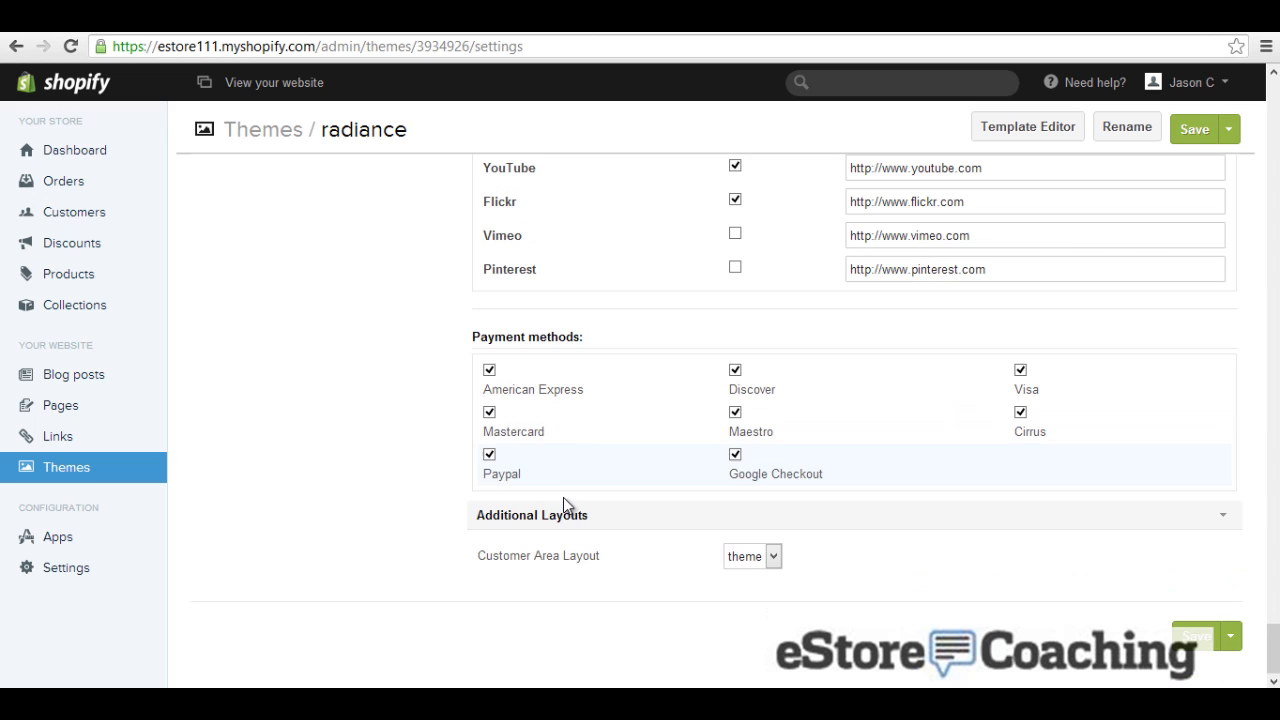
pyautogui.click(744, 560)
pyautogui.click(917, 588)
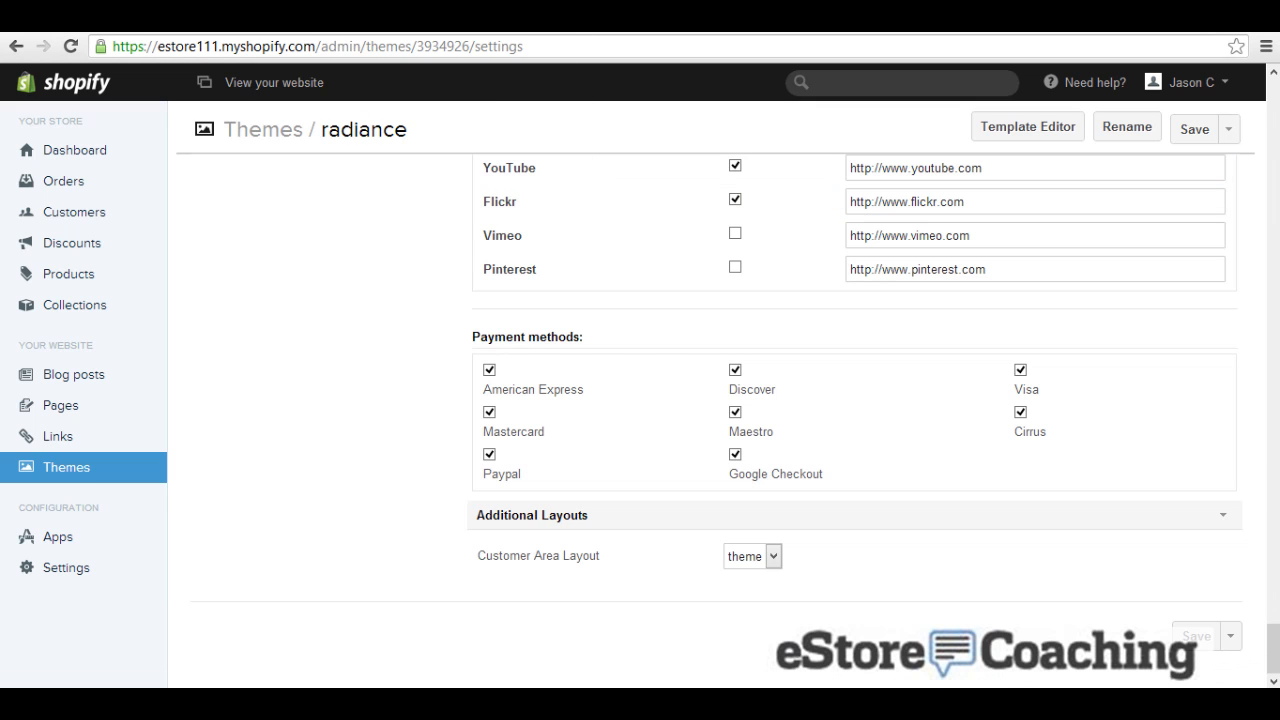
# Step: Open the live storefront and cycle through the homepage carousel slides
pyautogui.click(318, 88)
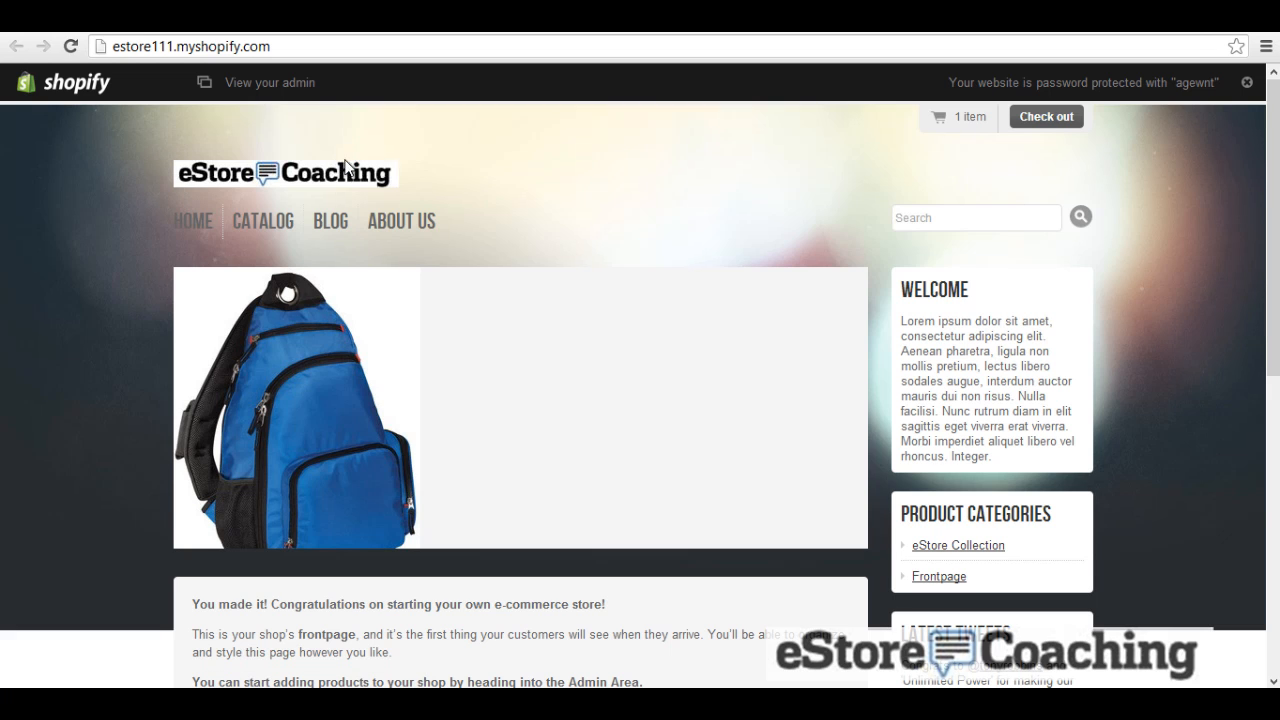
pyautogui.scroll(-2, 430, 155)
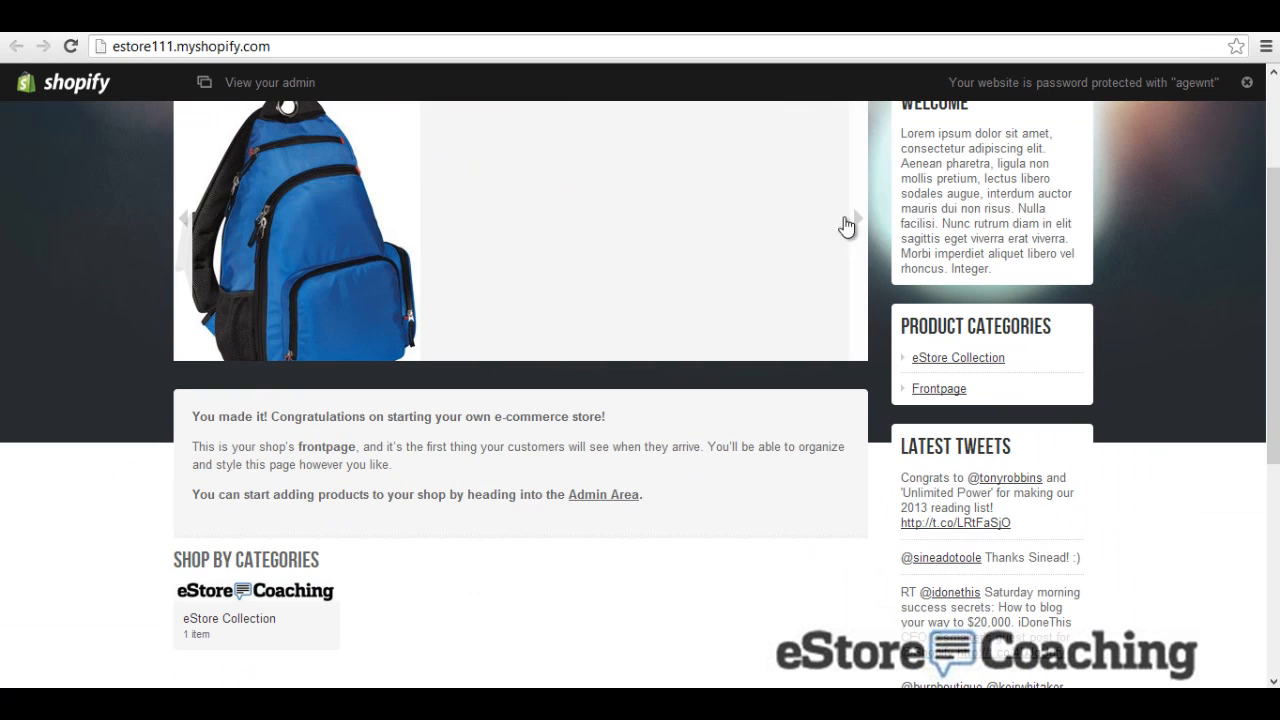
pyautogui.click(857, 219)
pyautogui.scroll(1, 857, 228)
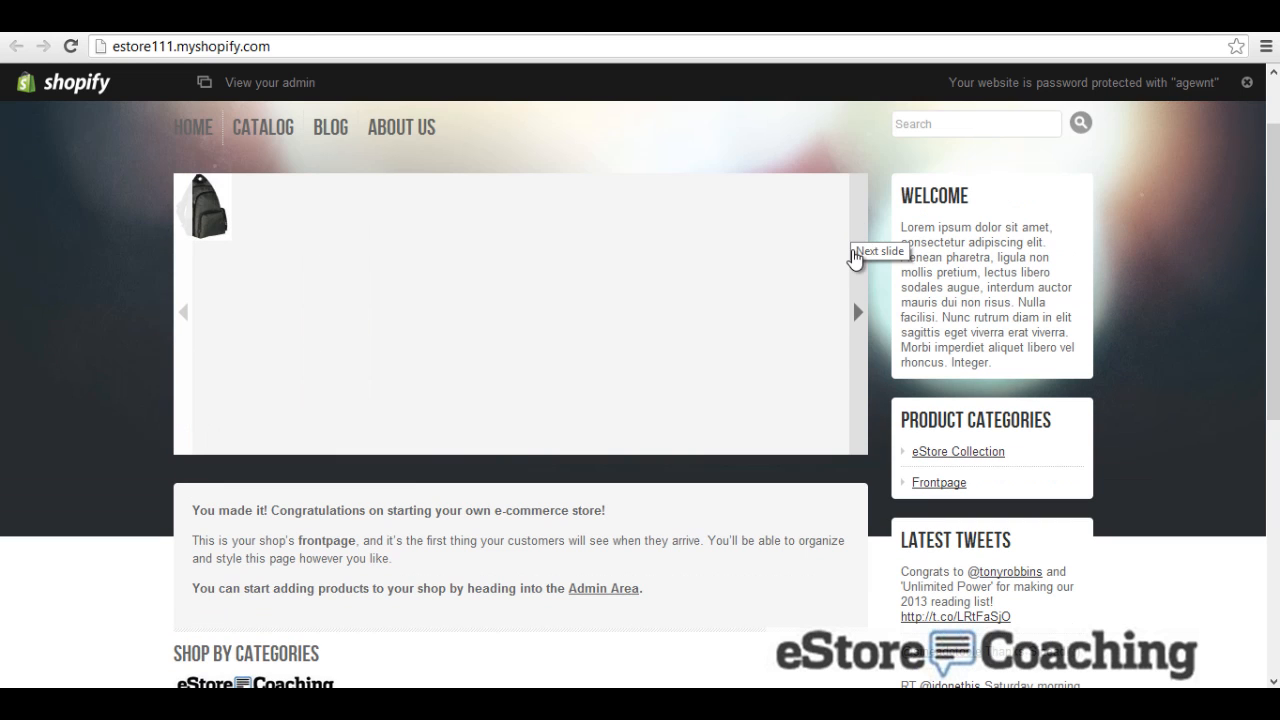
pyautogui.click(857, 270)
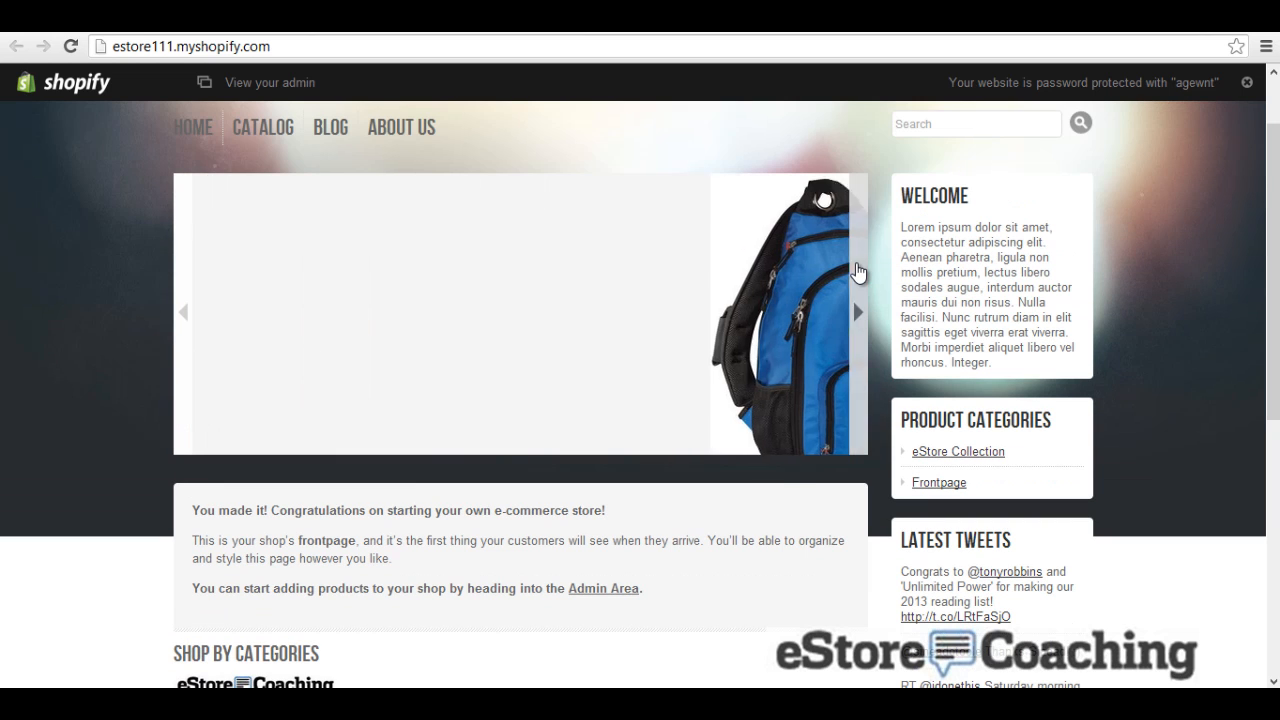
pyautogui.scroll(1, 55, 265)
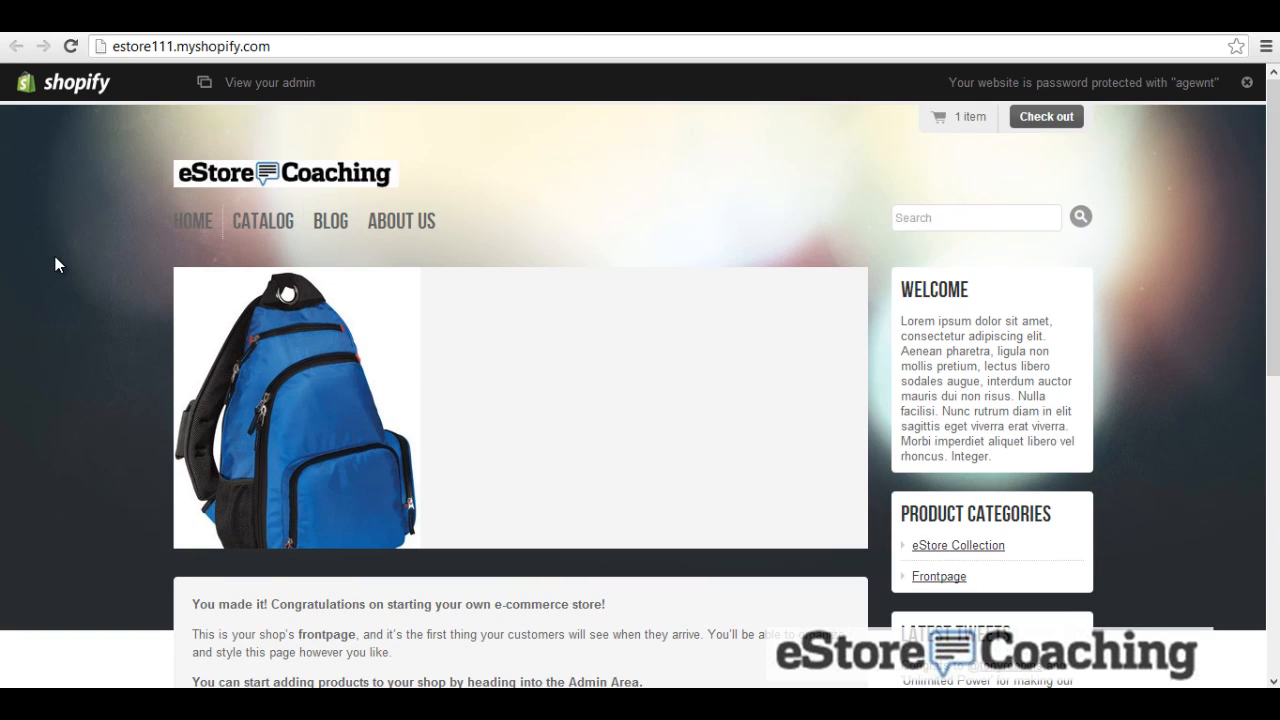
pyautogui.scroll(-5, 740, 185)
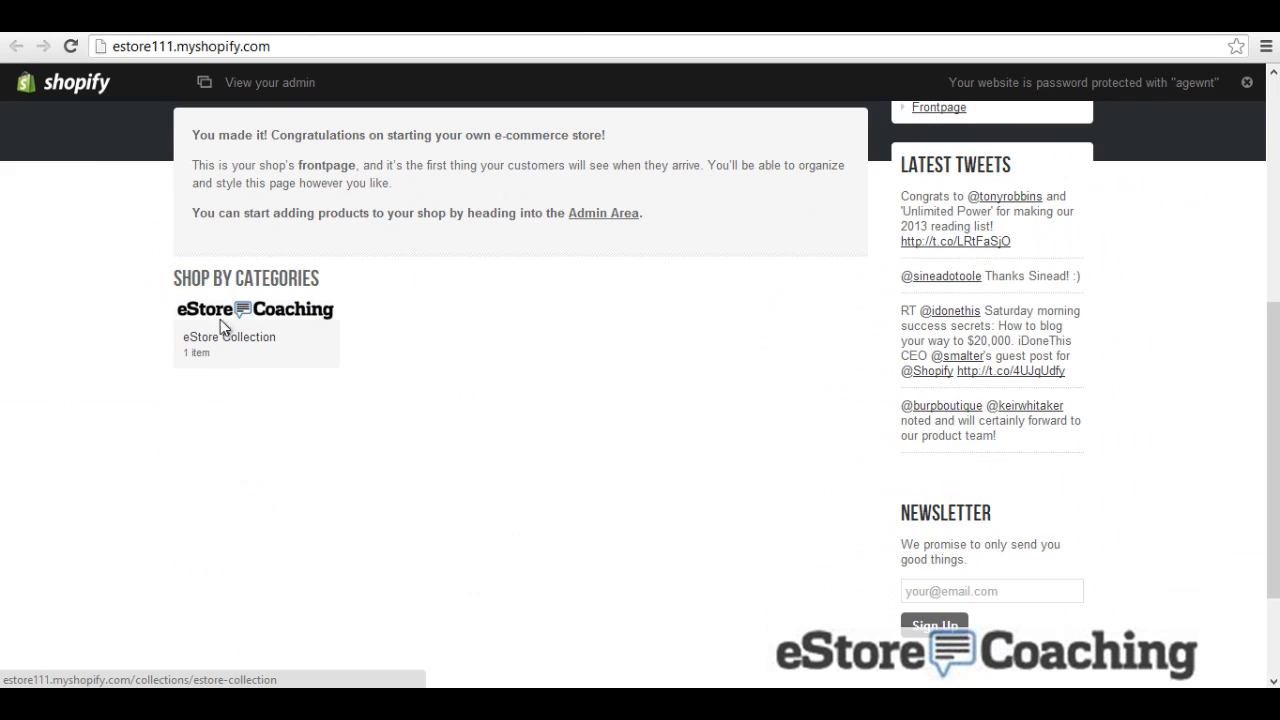
pyautogui.scroll(-2, 570, 402)
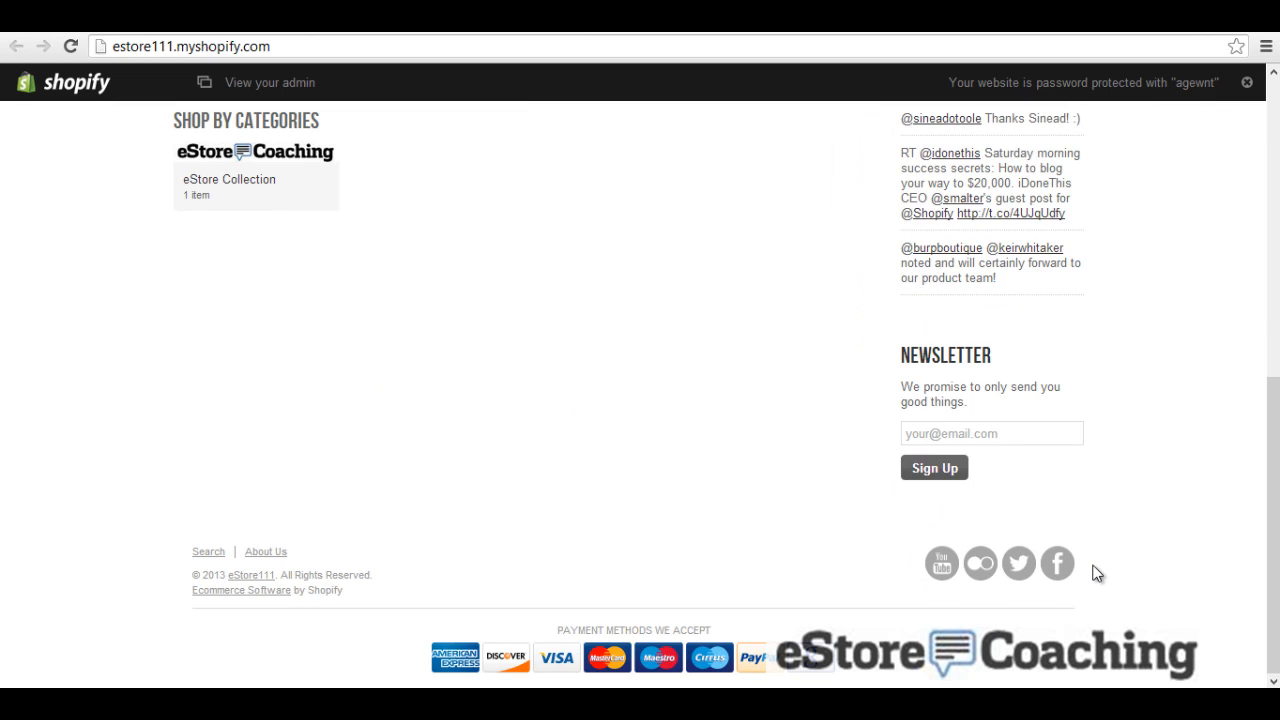
pyautogui.scroll(3, 1082, 545)
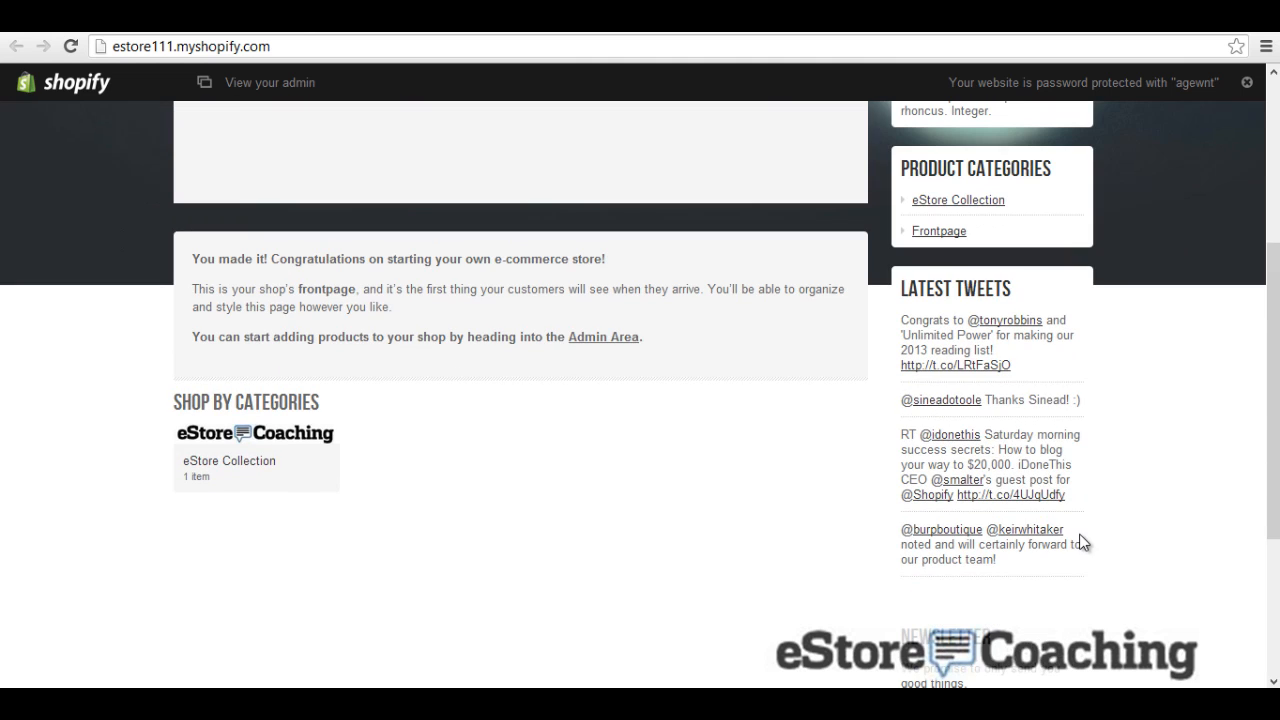
pyautogui.scroll(2, 1034, 400)
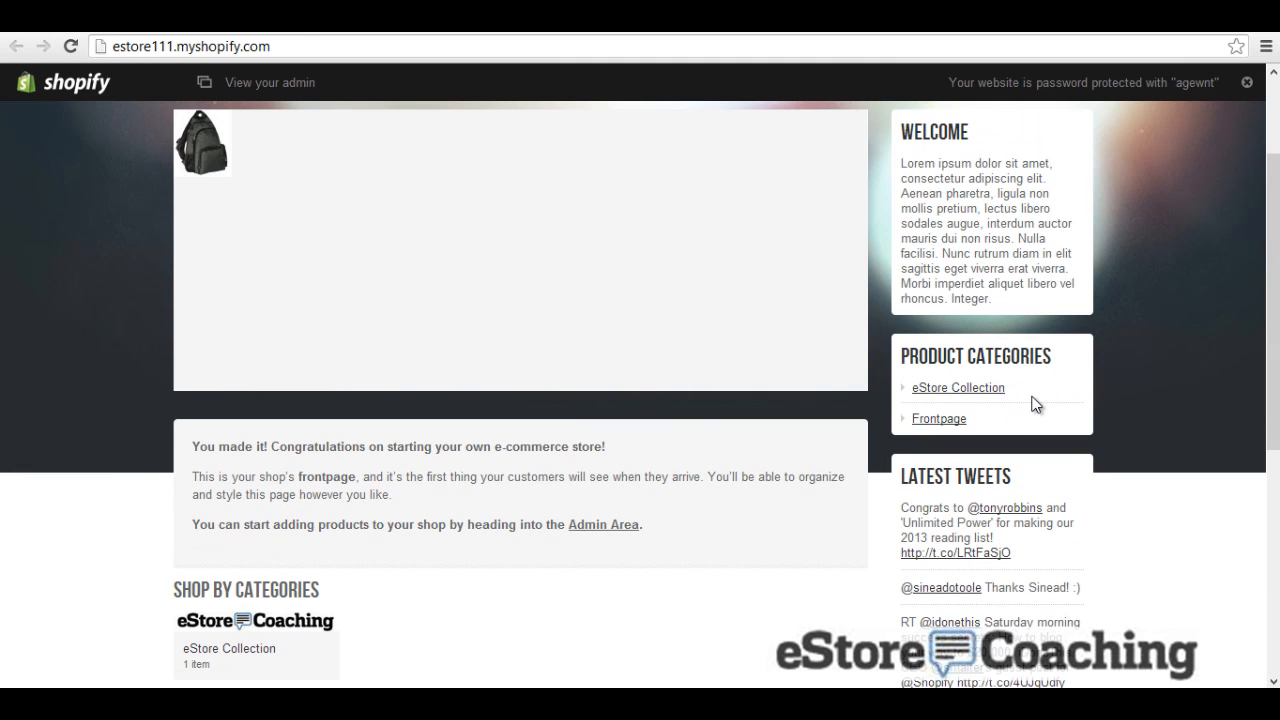
pyautogui.scroll(2, 1036, 403)
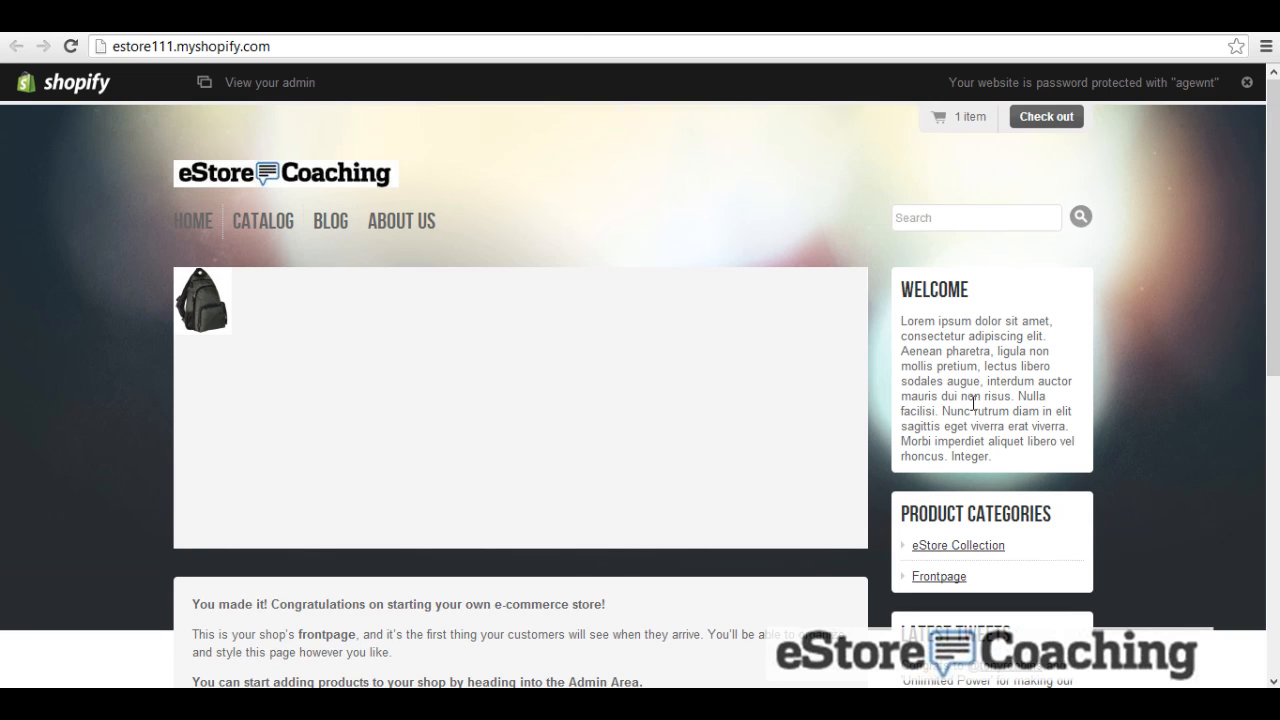
# Step: Browse the catalog, the Nike Dri-fit Polo product, the blog and About Us pages
pyautogui.click(264, 236)
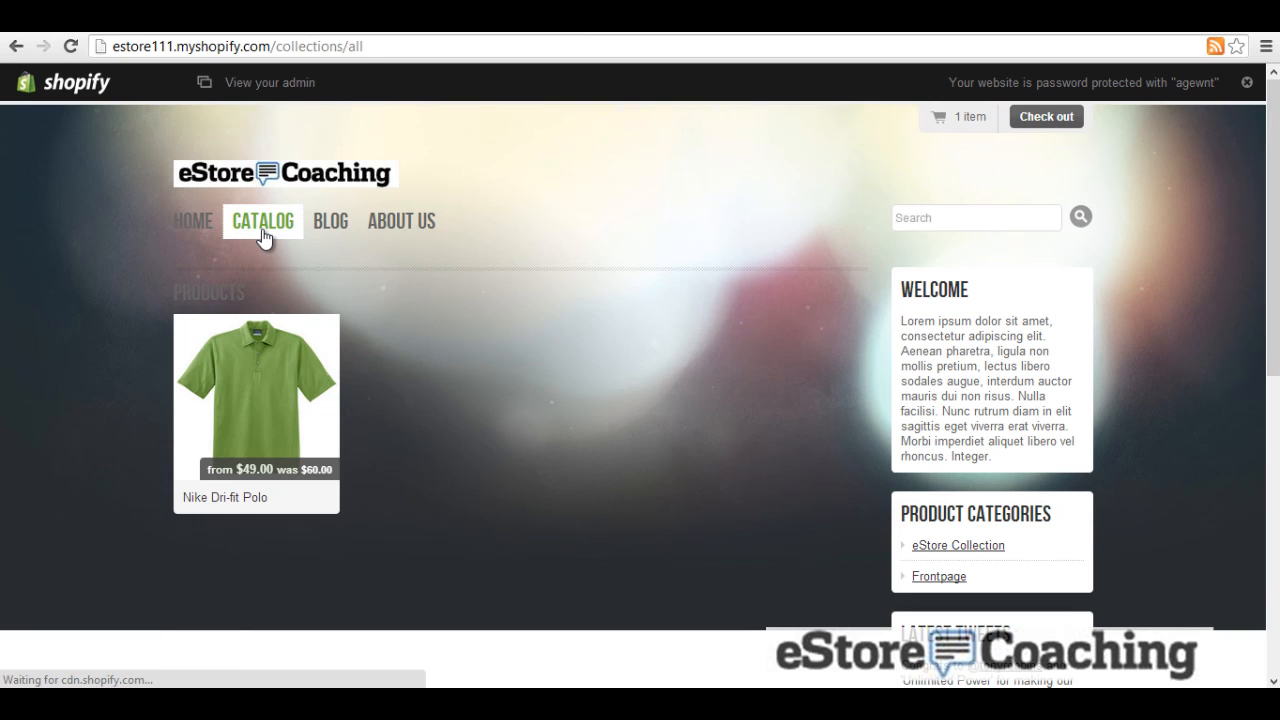
pyautogui.click(272, 364)
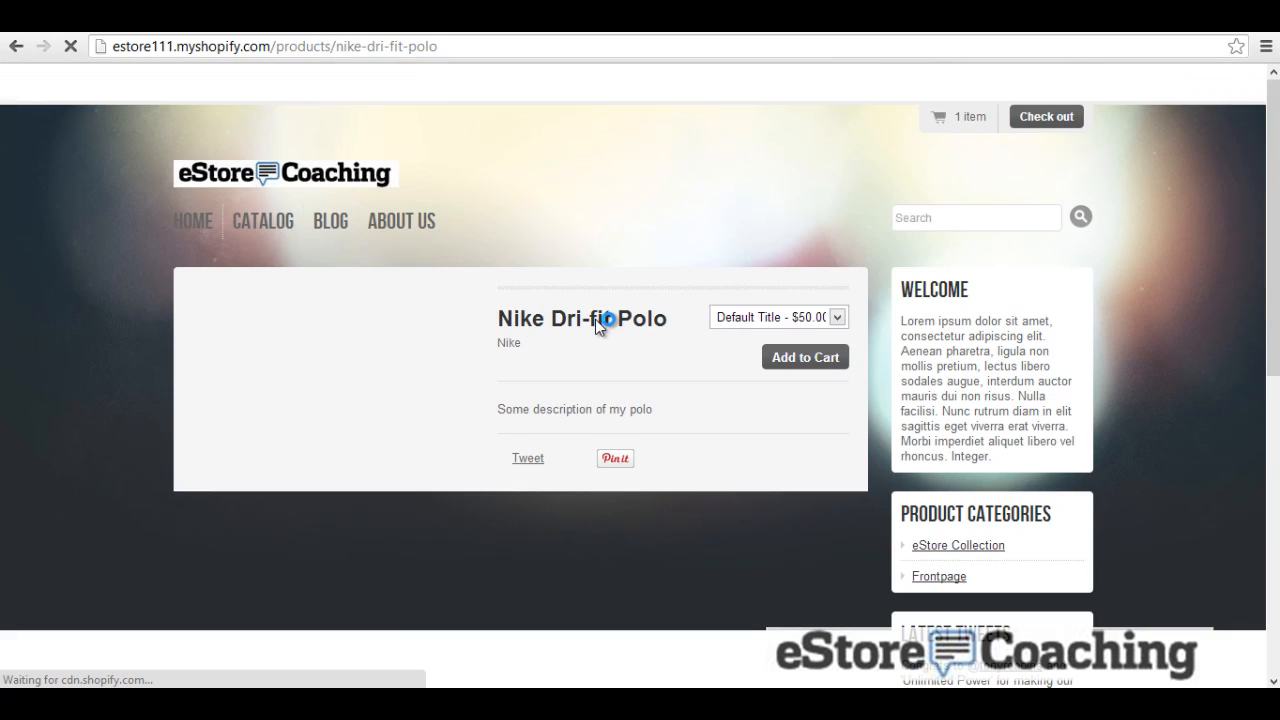
pyautogui.scroll(-1, 598, 344)
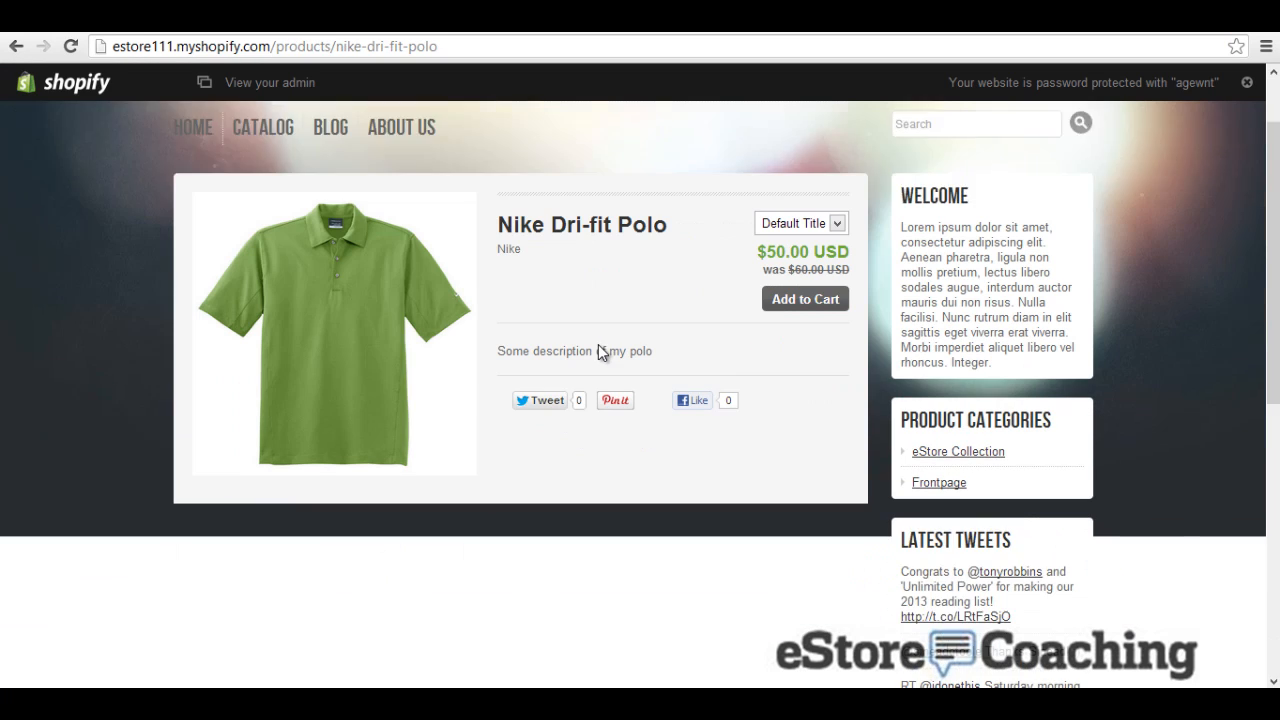
pyautogui.scroll(-1, 598, 345)
pyautogui.scroll(2, 598, 345)
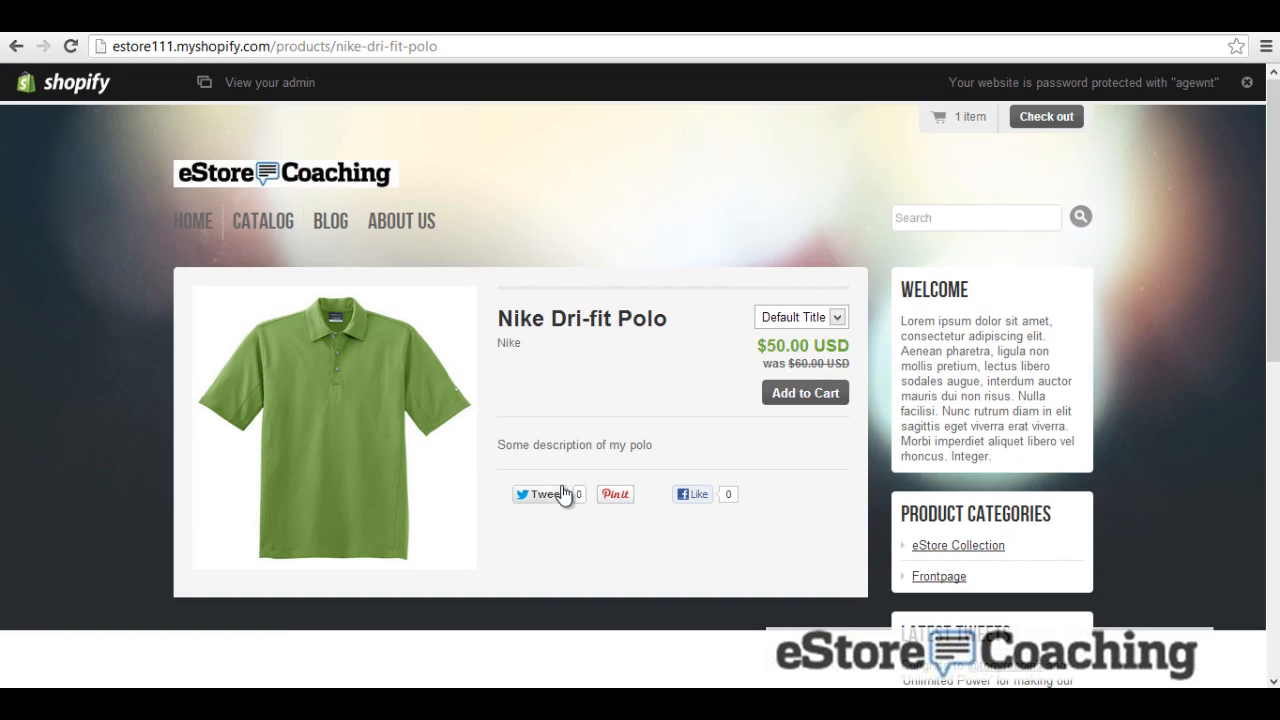
pyautogui.click(327, 236)
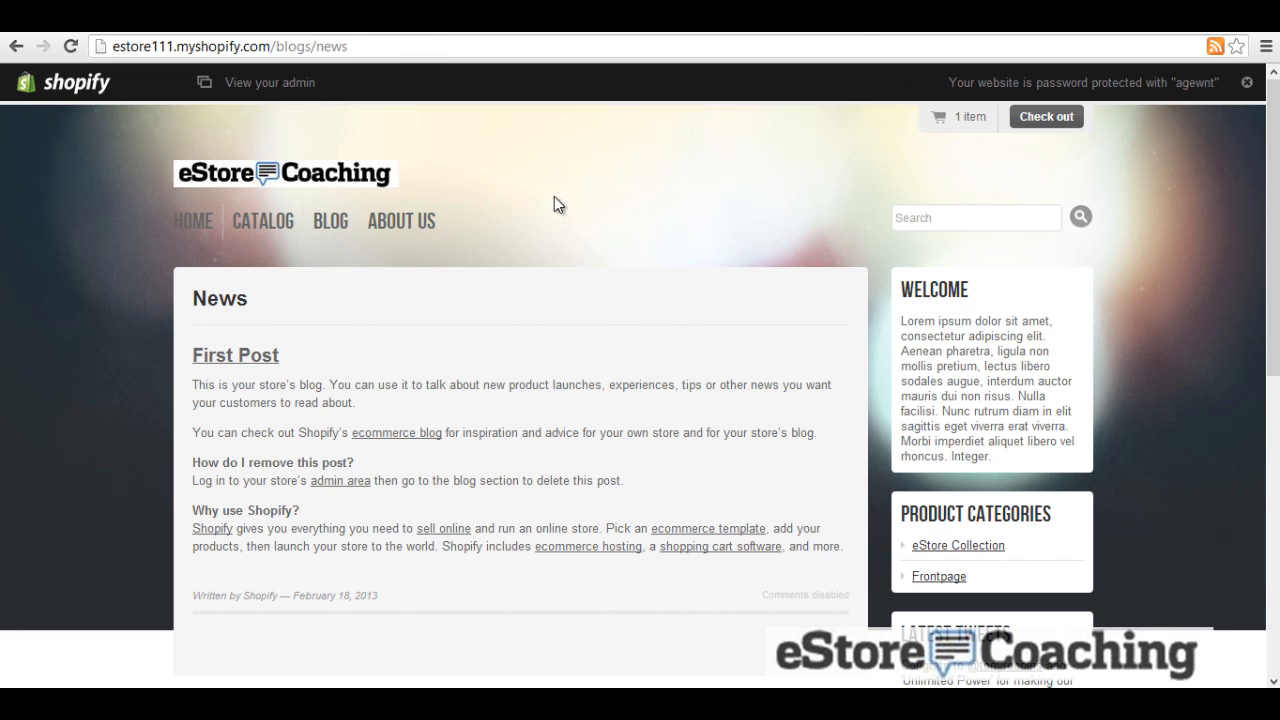
pyautogui.click(428, 229)
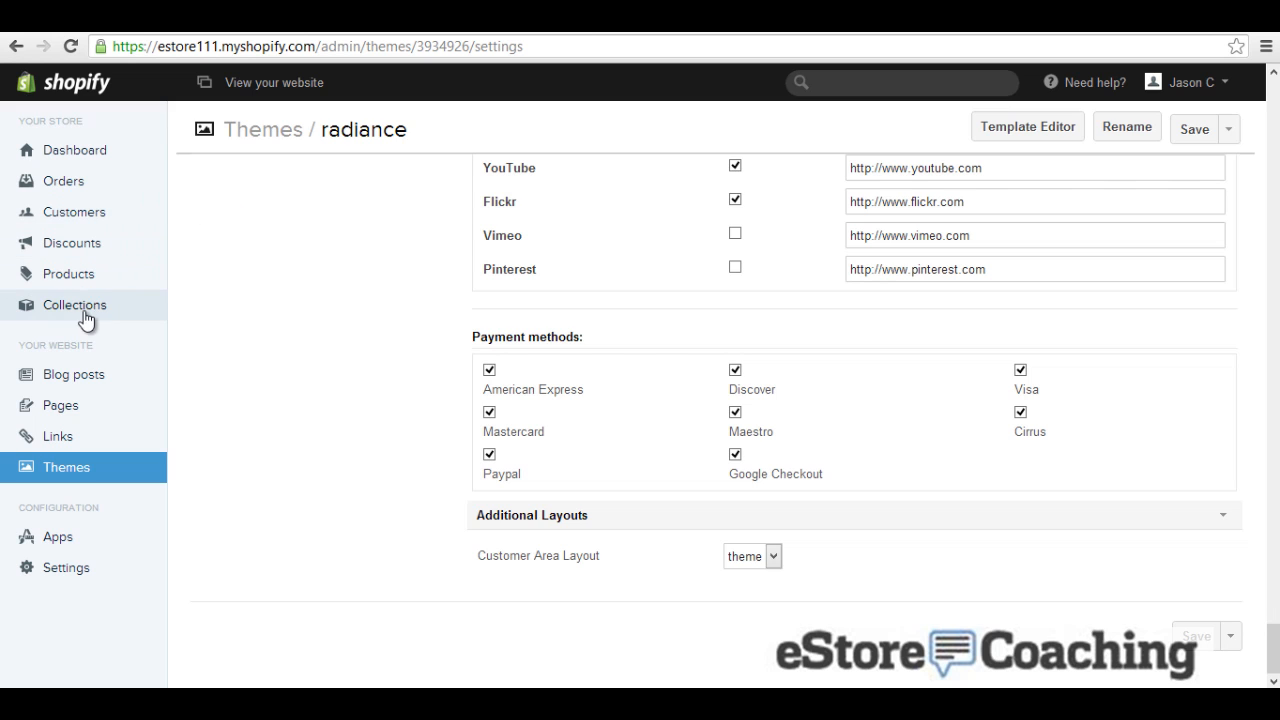
# Step: Start a new blog post titled 'estore first blog'
pyautogui.click(85, 378)
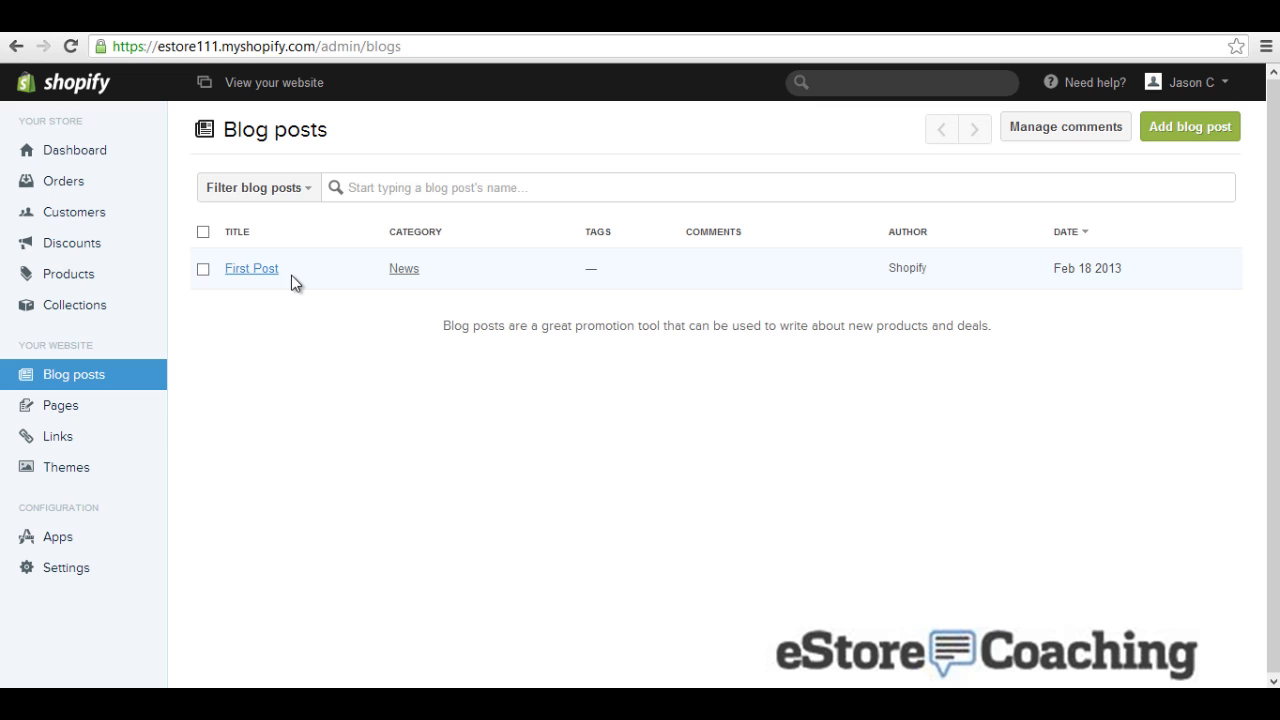
pyautogui.click(1178, 130)
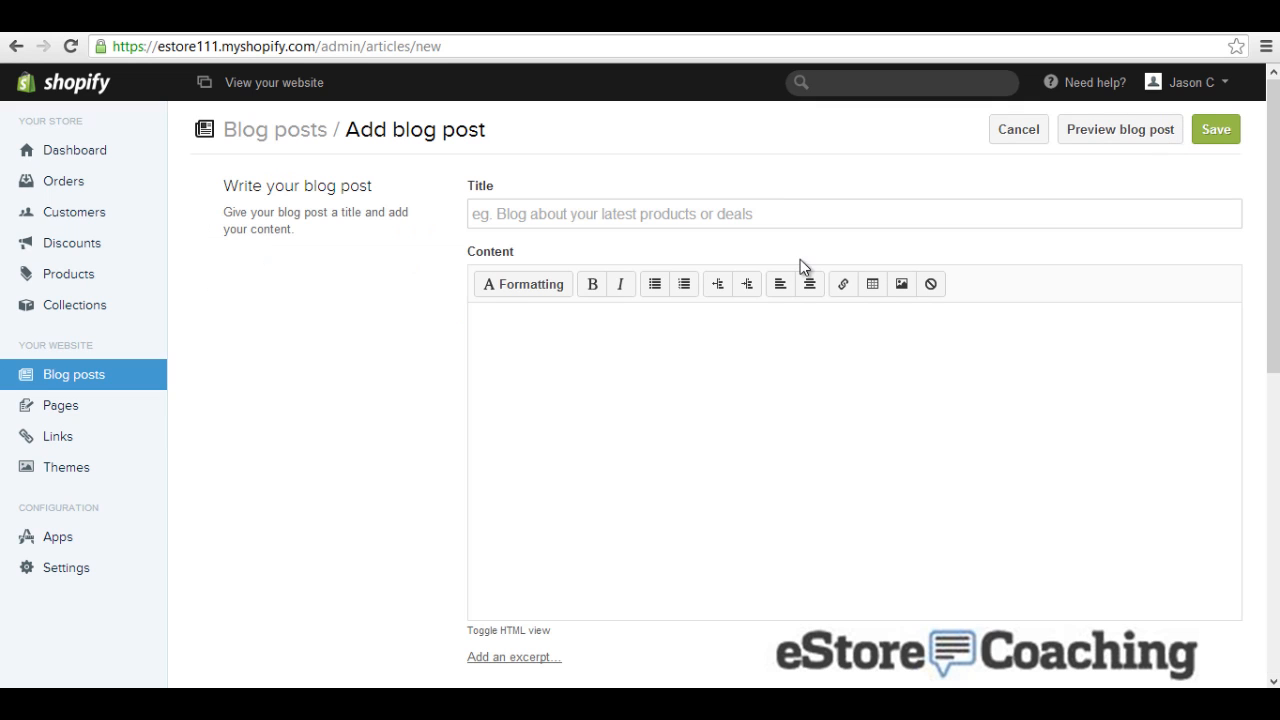
pyautogui.click(782, 210)
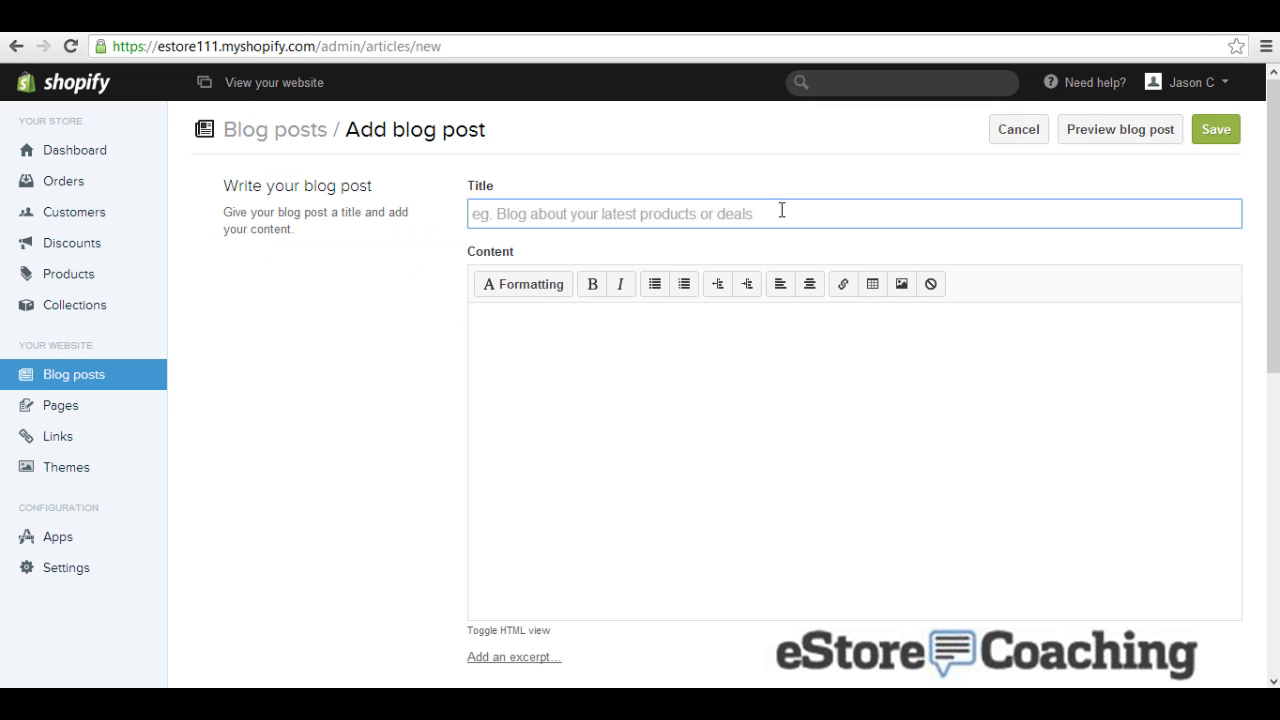
pyautogui.write('e')
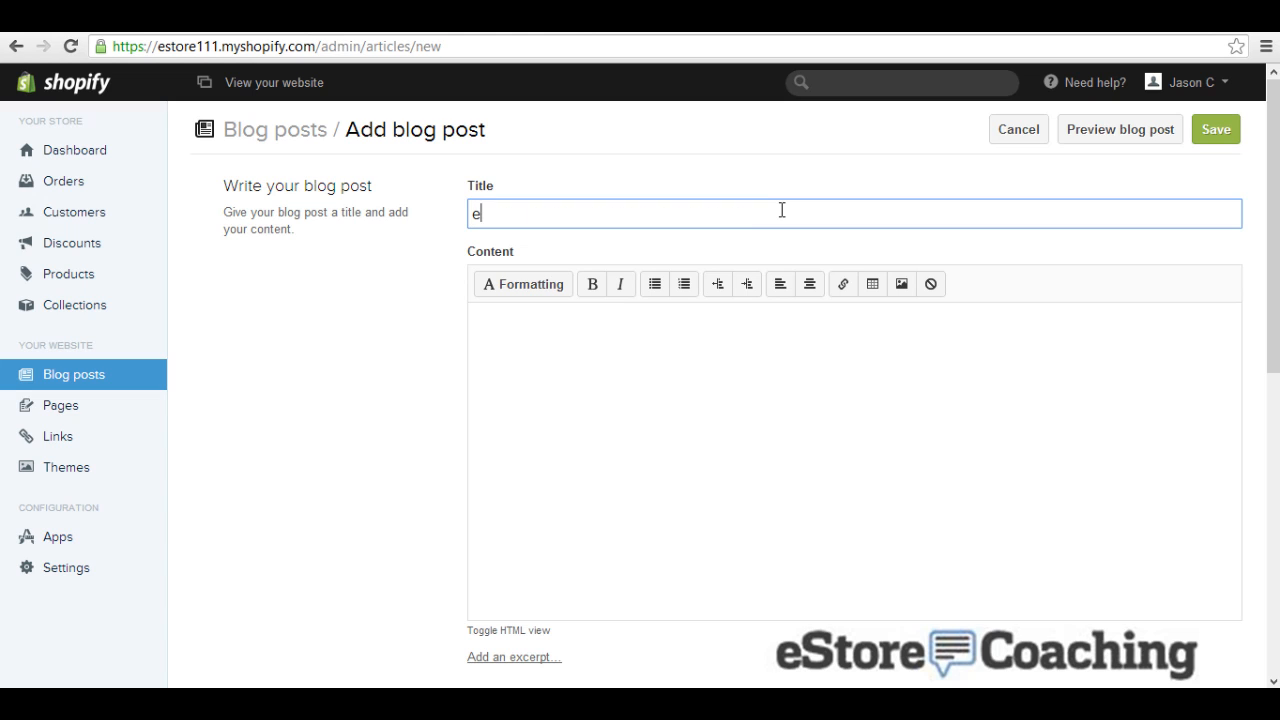
pyautogui.write('store first blog')
pyautogui.press('Tab')
pyautogui.press('Tab')
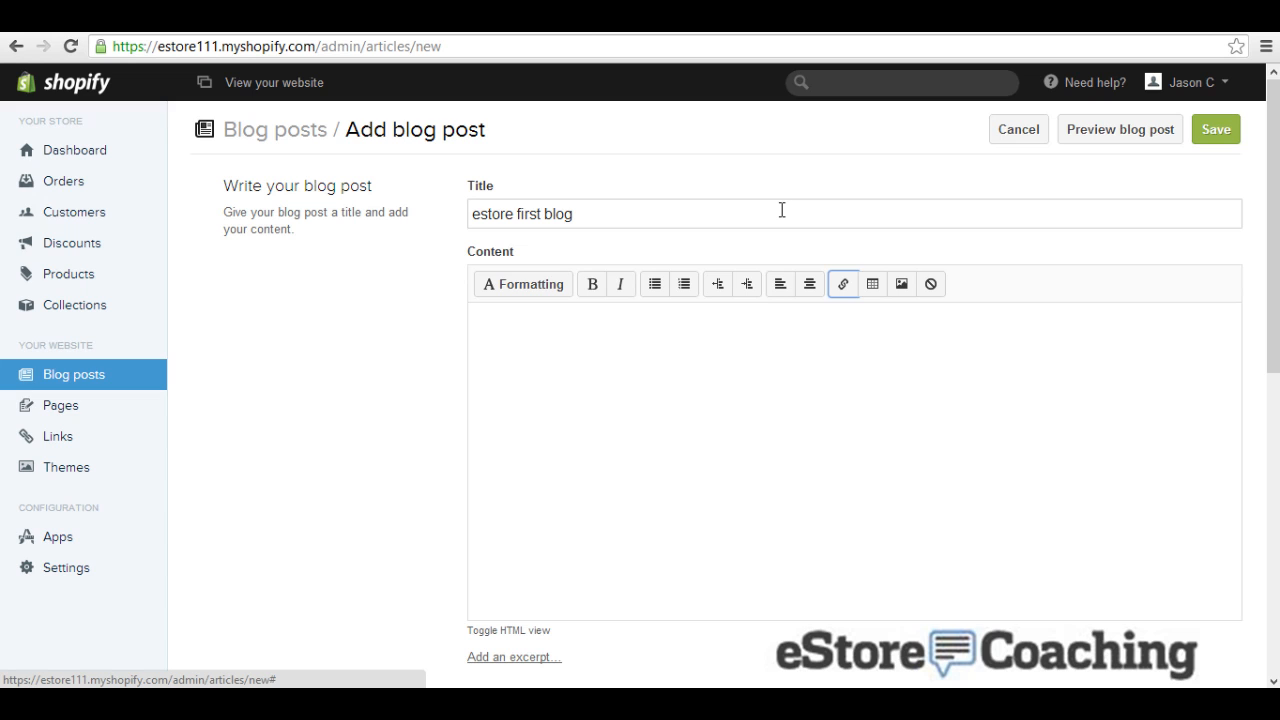
pyautogui.press('Tab')
# Step: Insert a table containing 'First estore blog' in italics as the post content
pyautogui.click(872, 294)
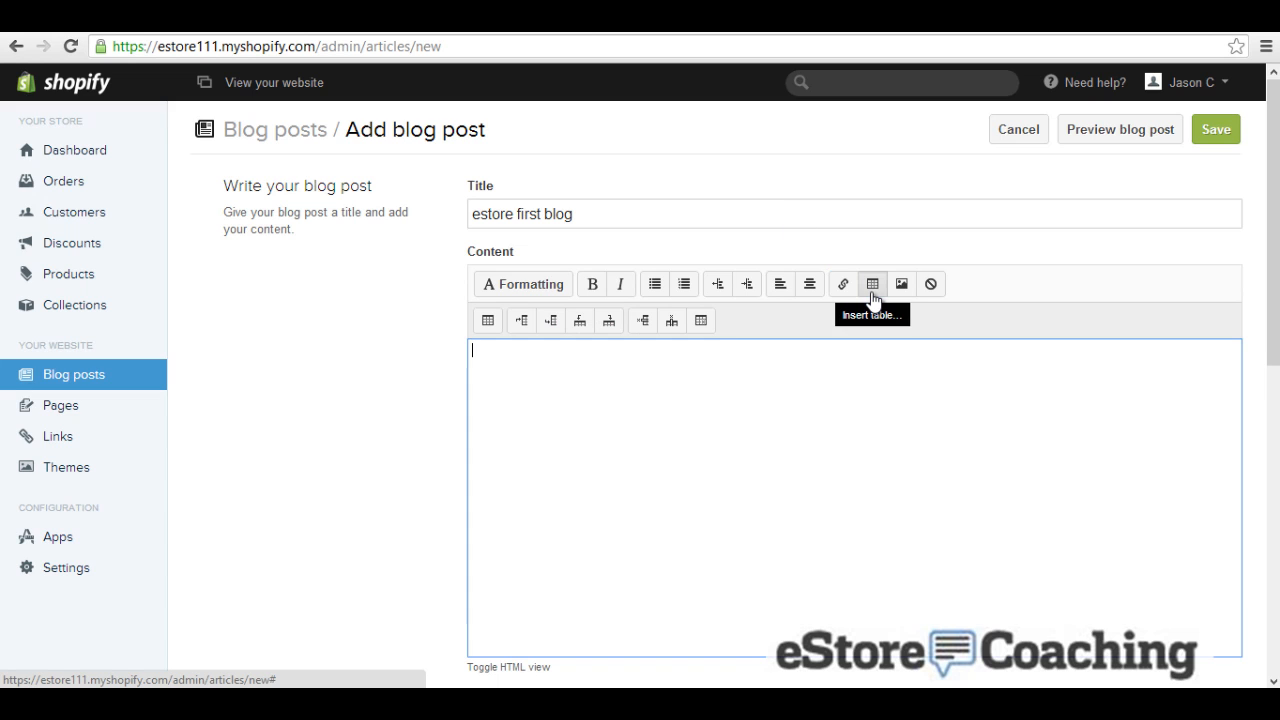
pyautogui.click(489, 322)
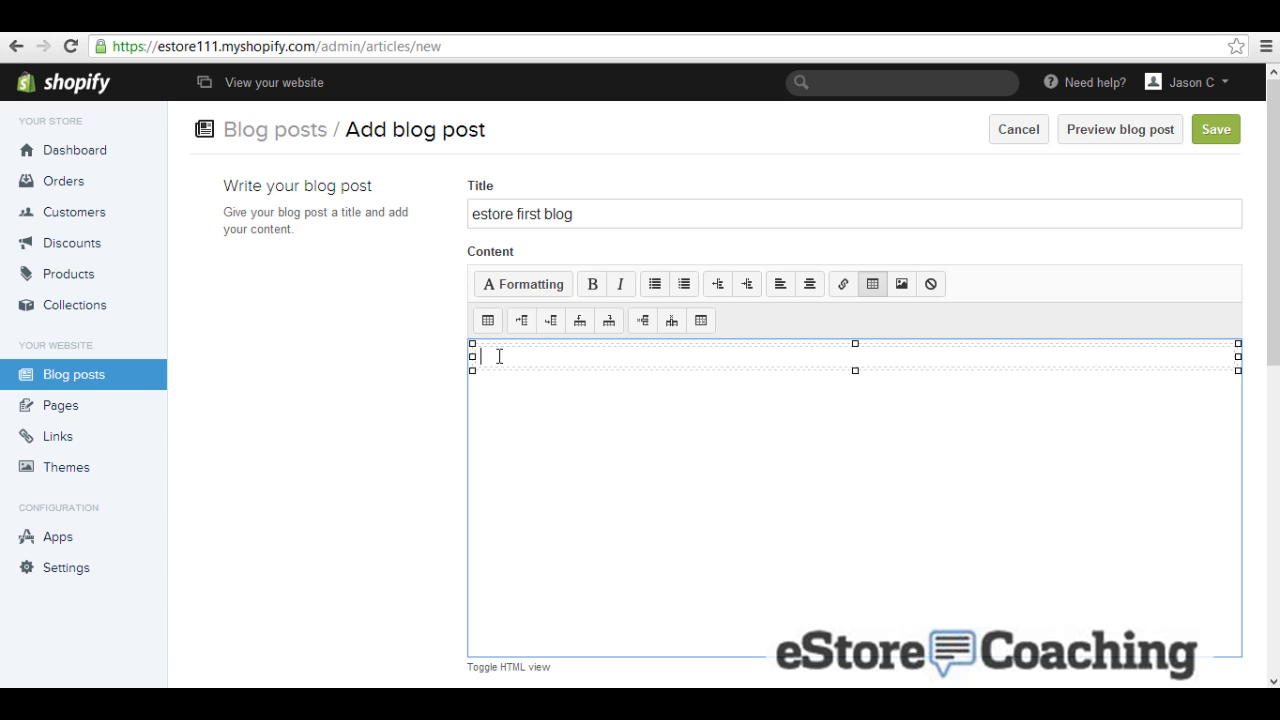
pyautogui.write('First estore blog')
pyautogui.moveTo(472, 370); pyautogui.dragTo(374, 372)
pyautogui.click(624, 288)
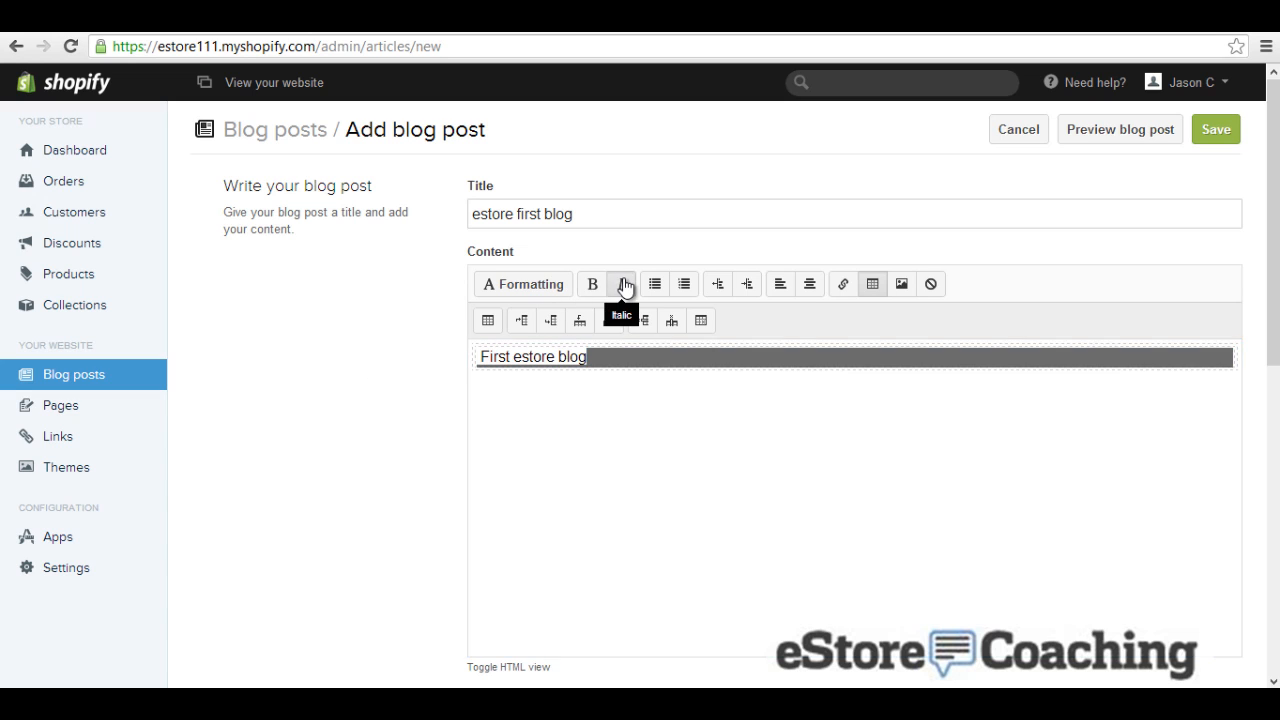
pyautogui.click(542, 412)
# Step: Keep News as the post's category and save the post
pyautogui.scroll(-4, 557, 430)
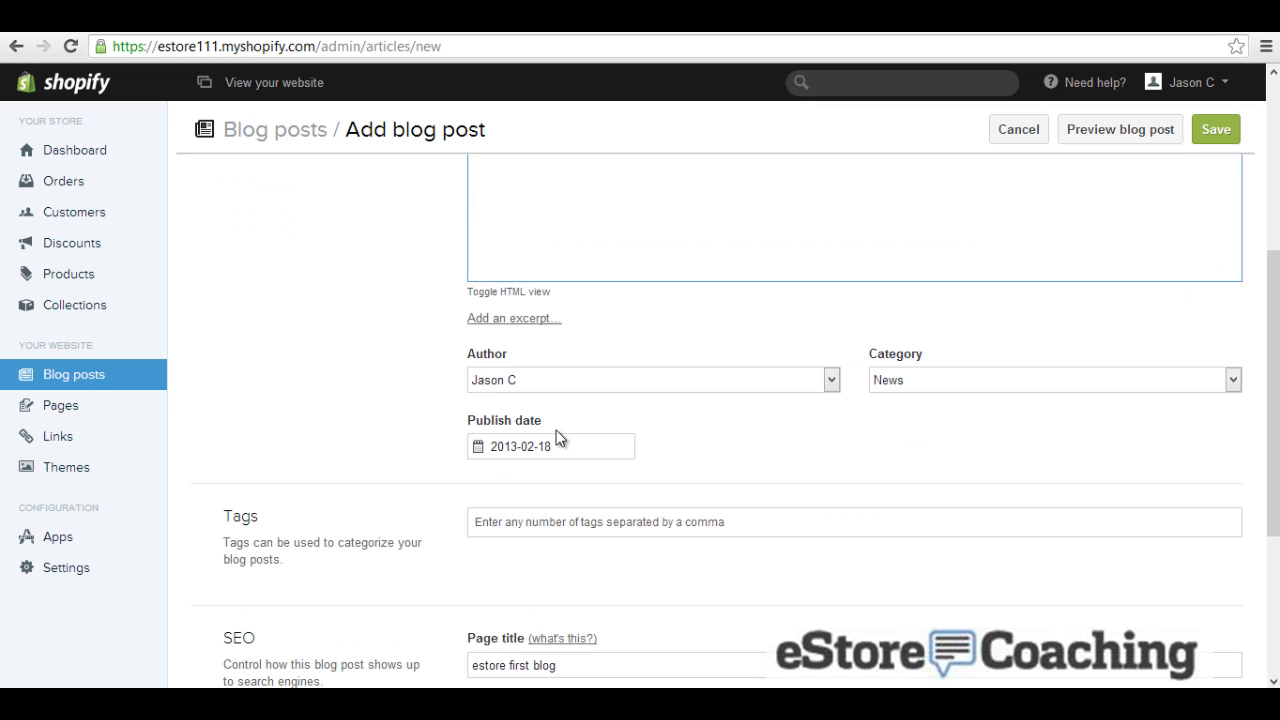
pyautogui.click(897, 379)
pyautogui.click(897, 374)
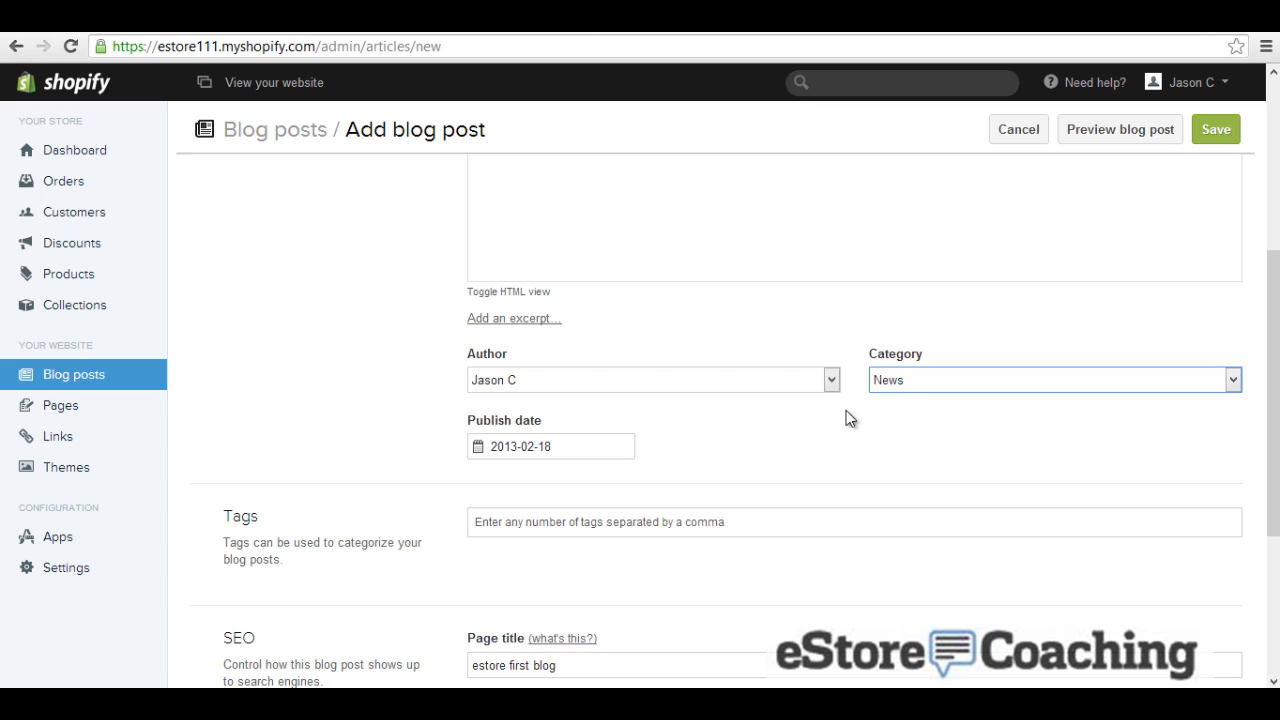
pyautogui.scroll(-2, 782, 437)
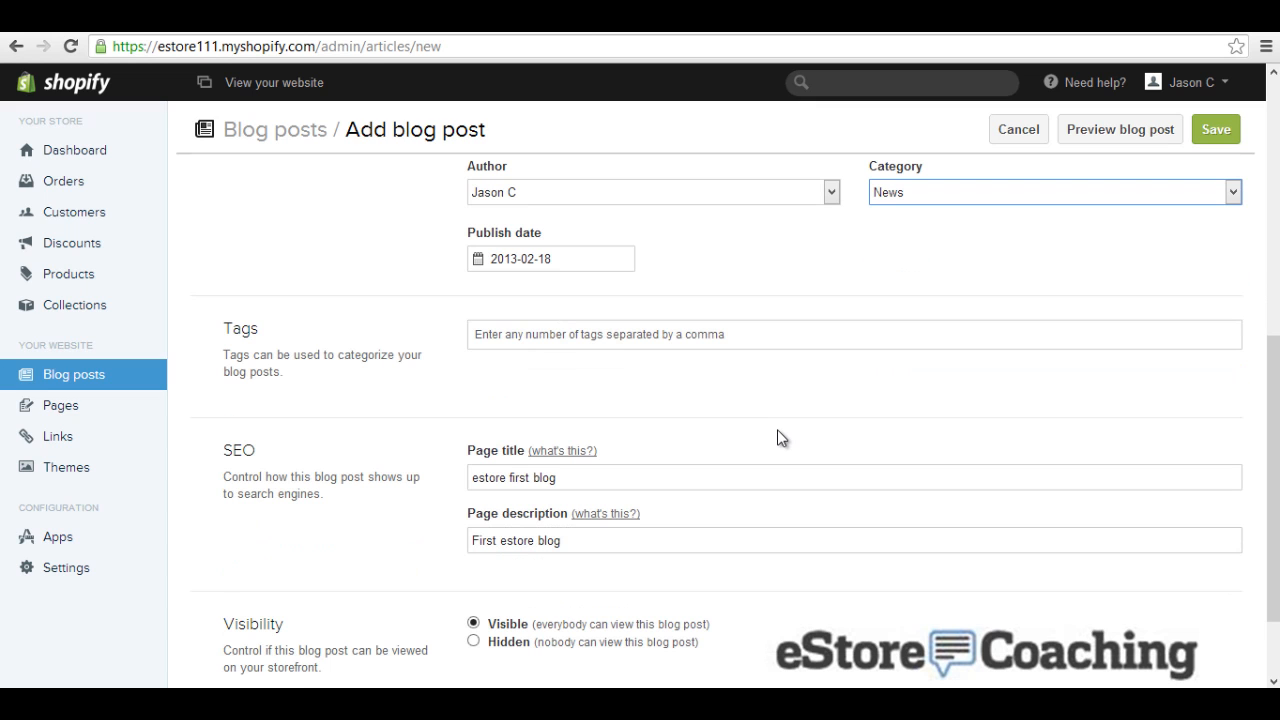
pyautogui.scroll(-1, 733, 468)
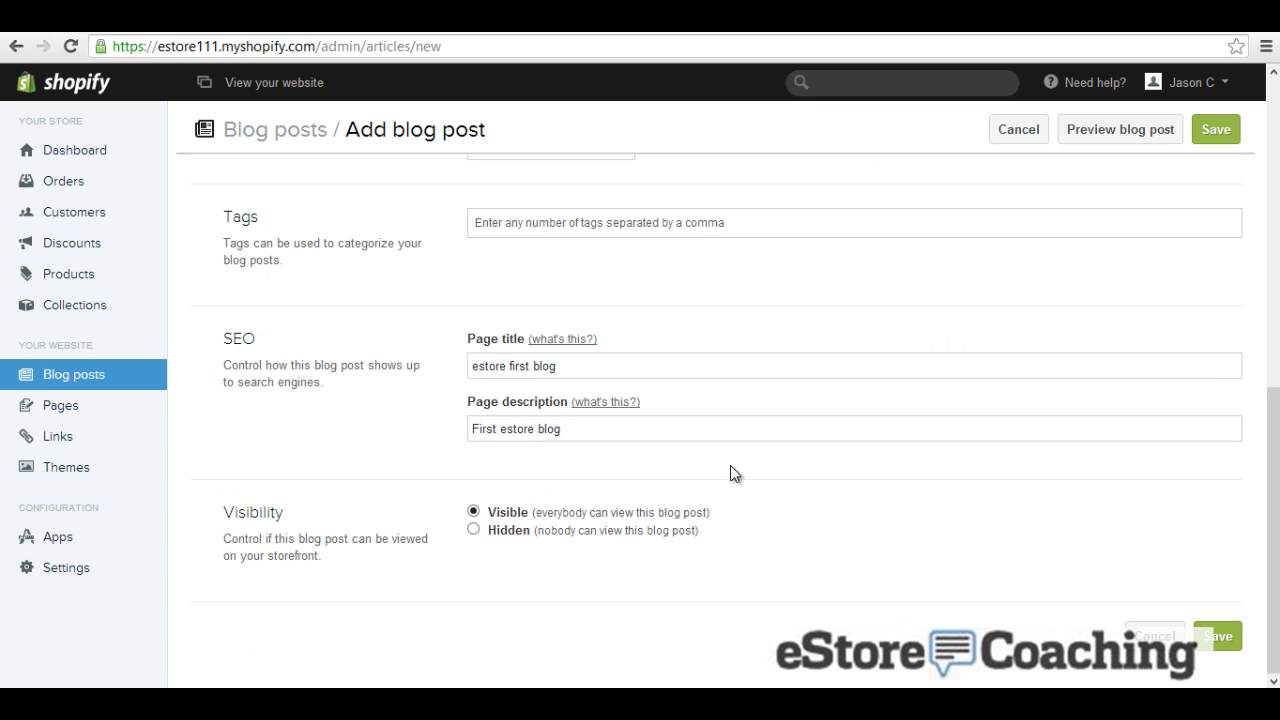
pyautogui.click(1216, 638)
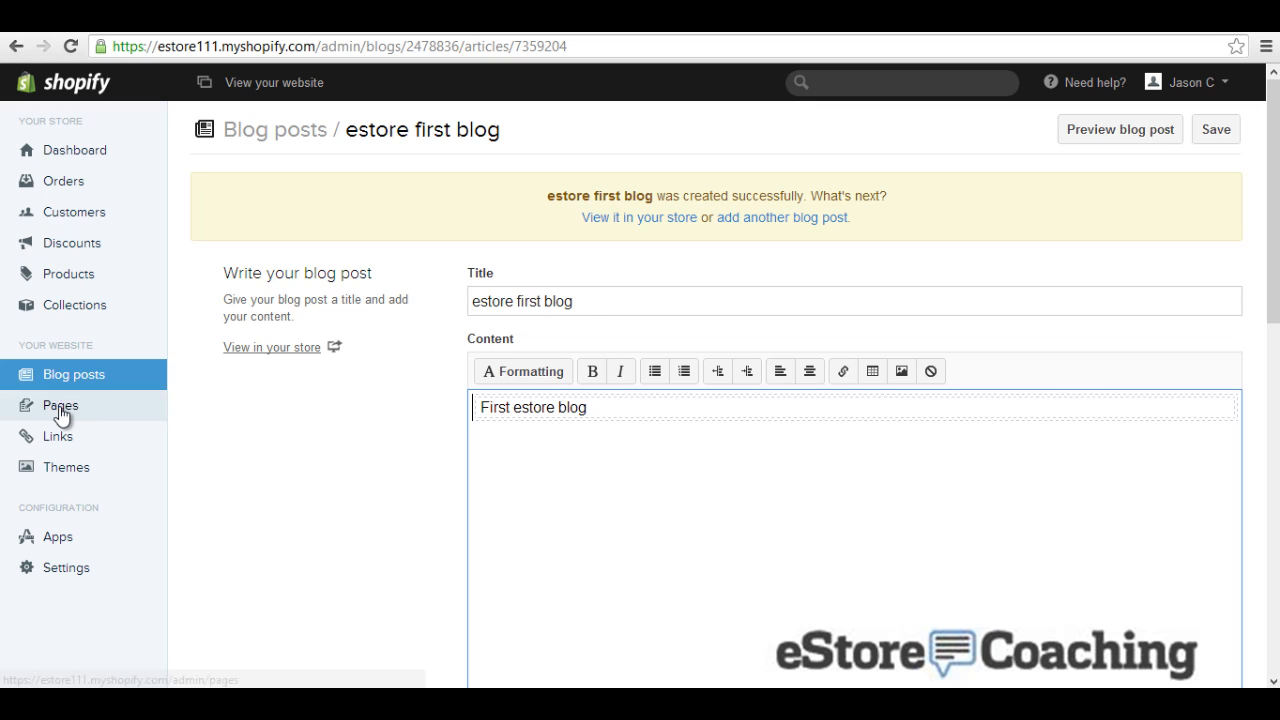
# Step: Create a new page titled 'Contact Us'
pyautogui.click(60, 410)
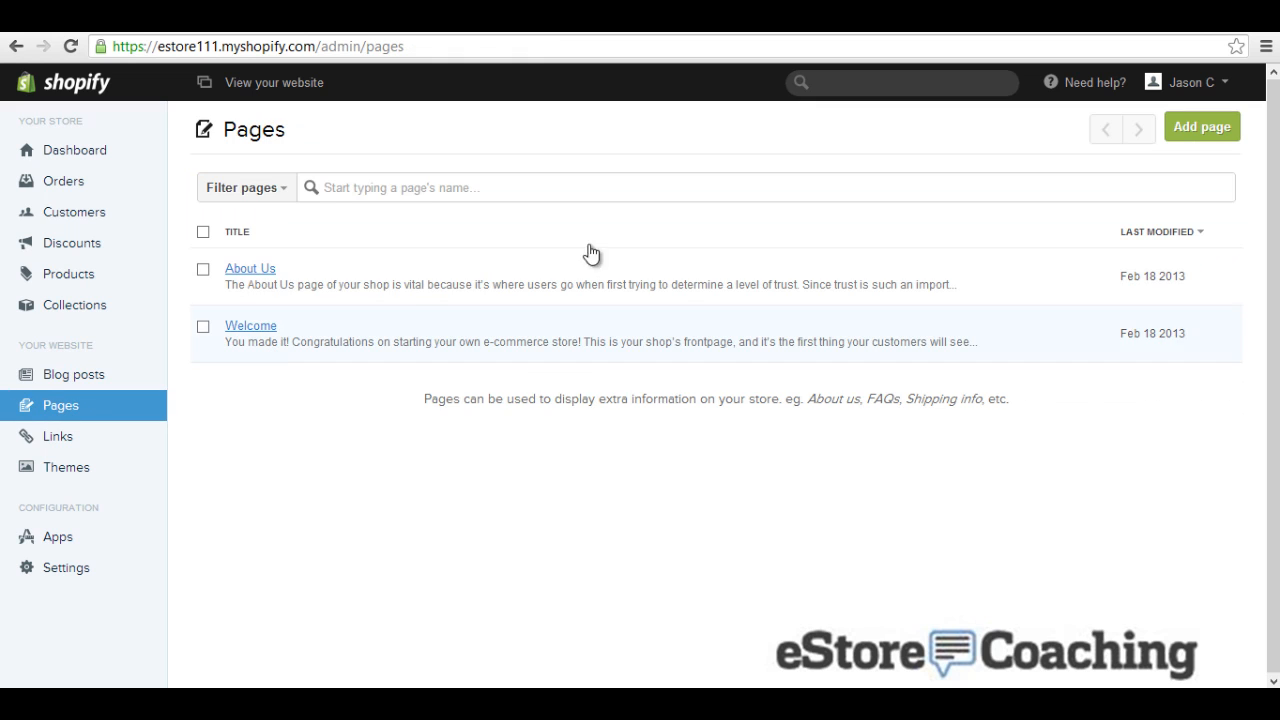
pyautogui.click(1178, 126)
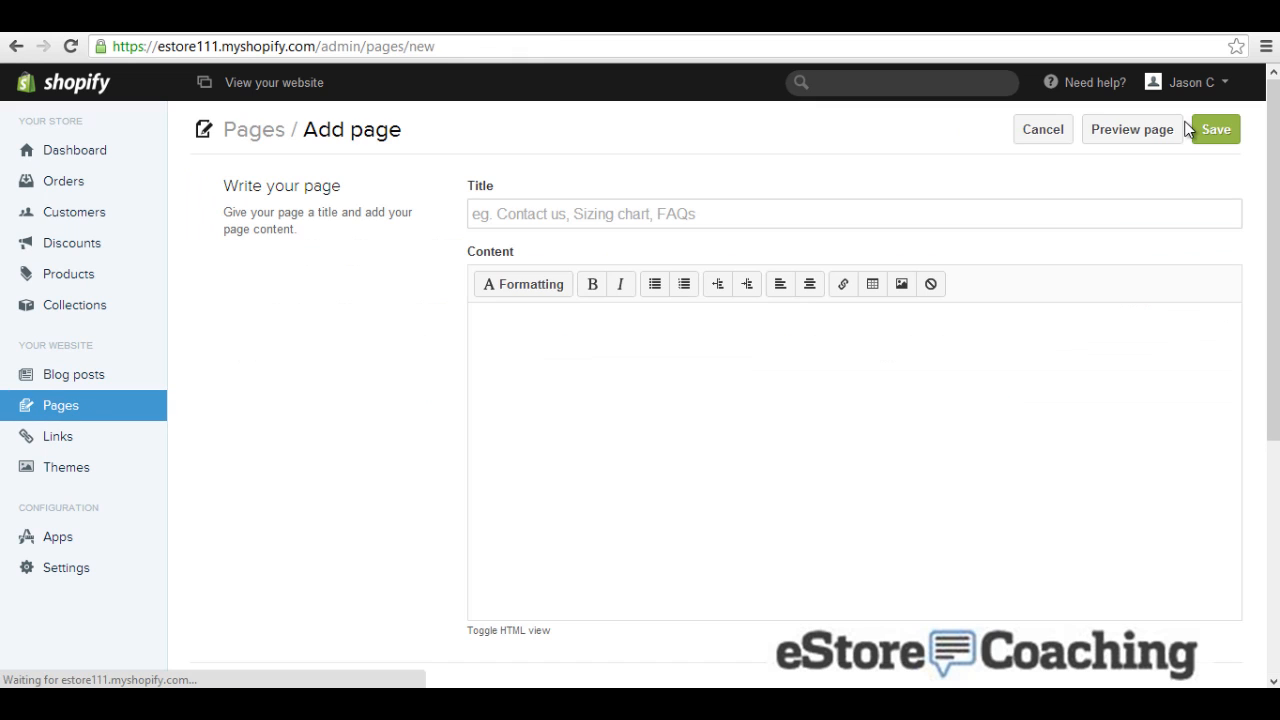
pyautogui.click(760, 227)
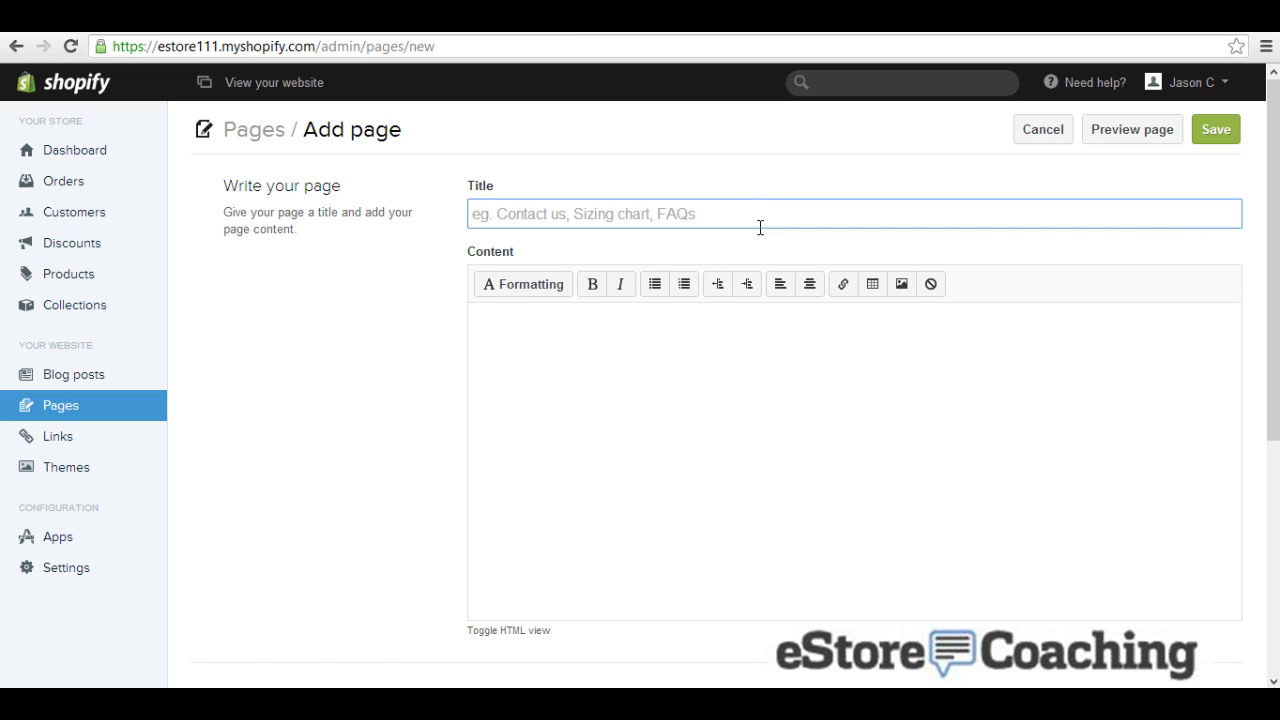
pyautogui.write('Contact Us')
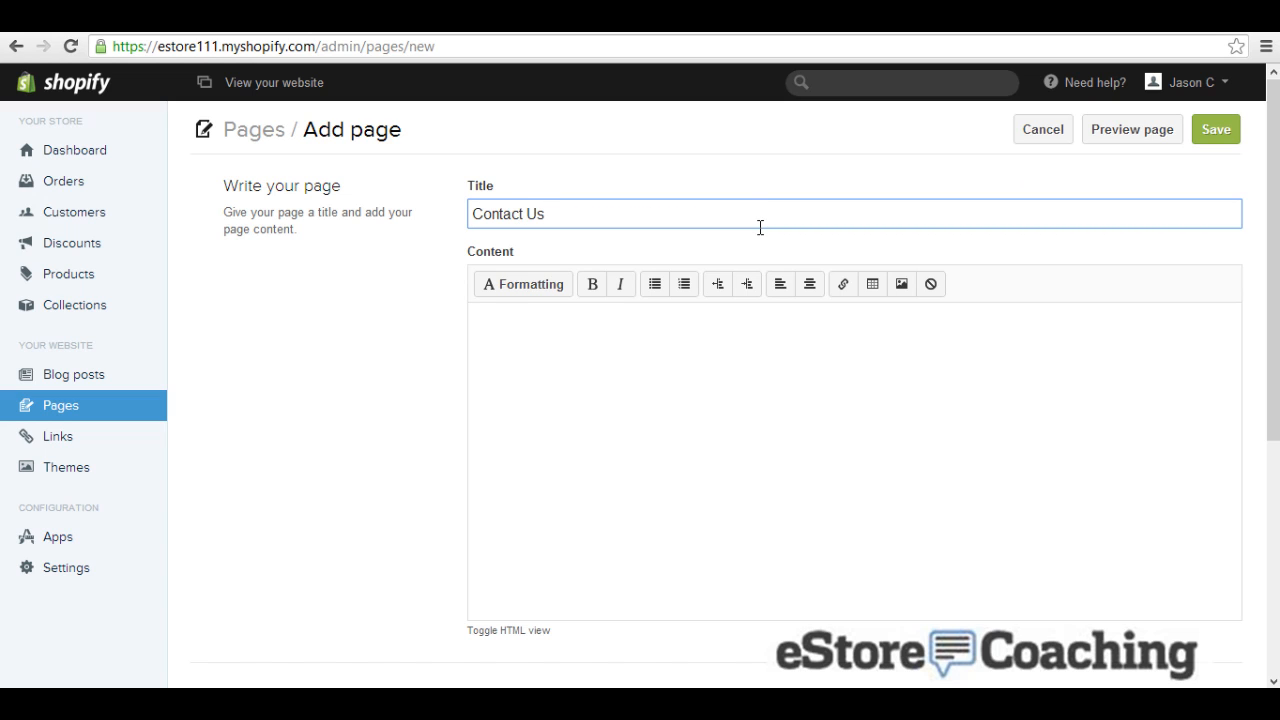
# Step: Add content telling customers the store's support e-mail address, then save the page
pyautogui.click(784, 339)
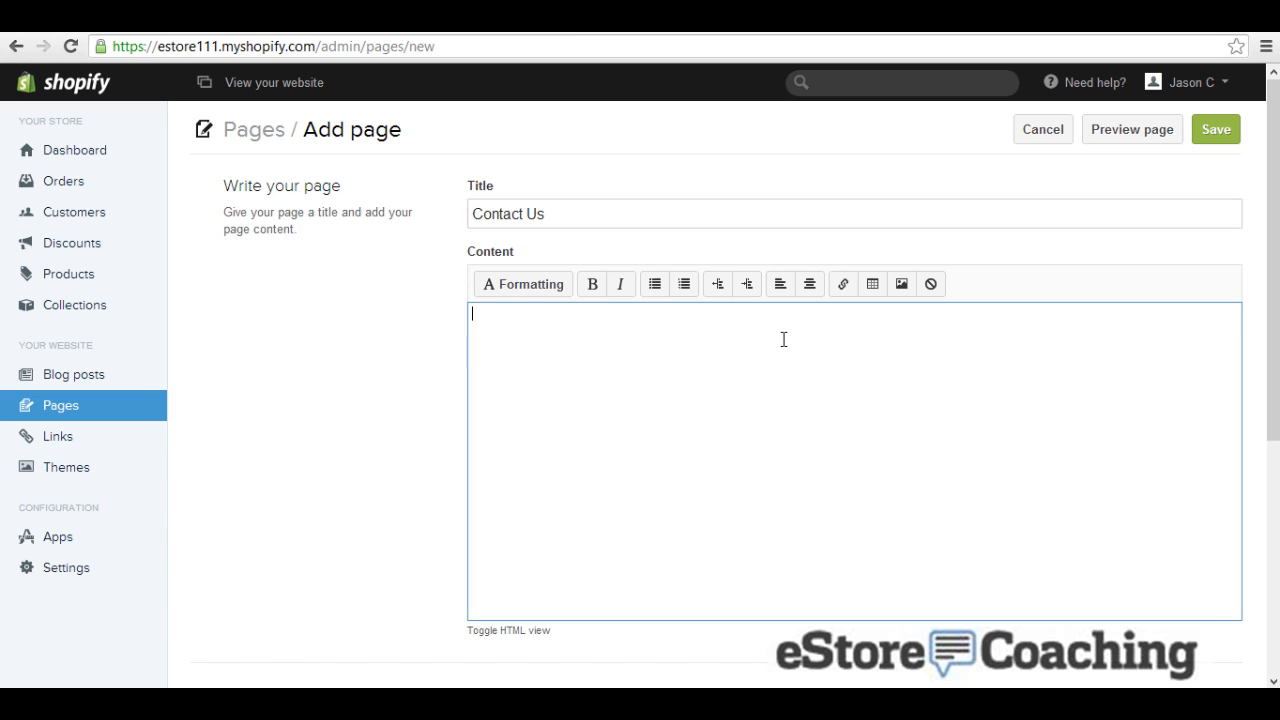
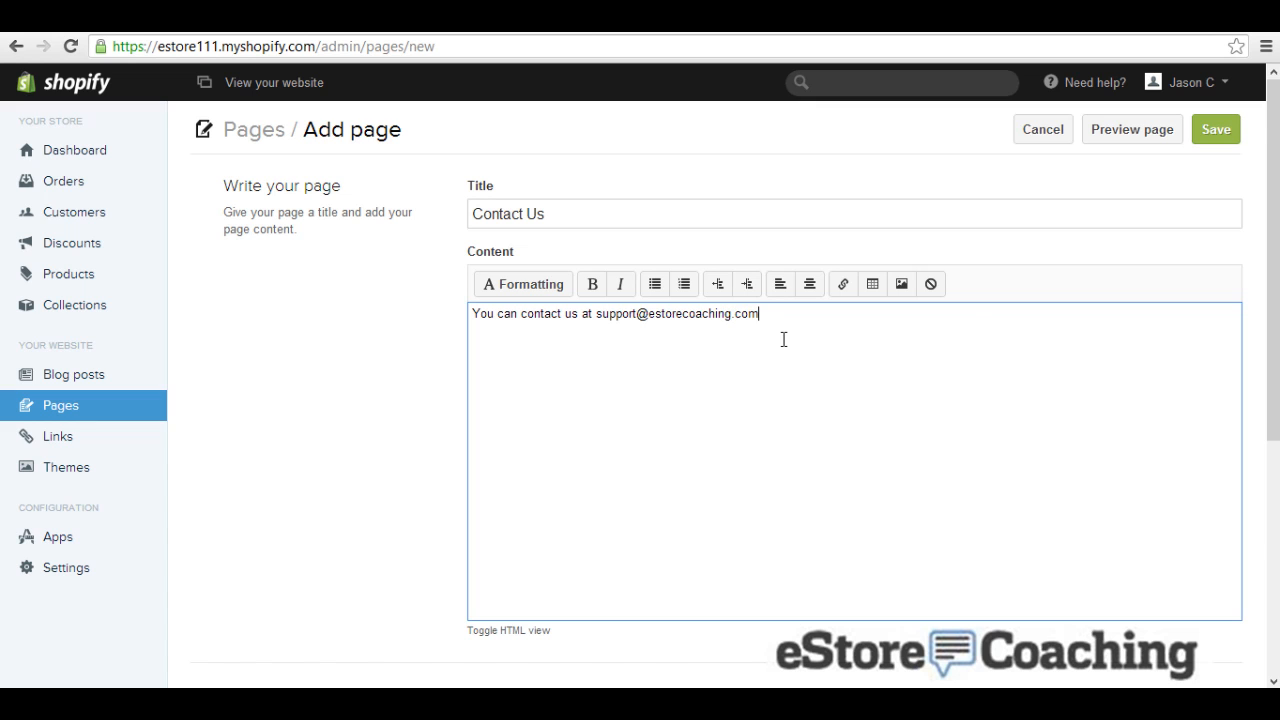
pyautogui.scroll(-3, 783, 340)
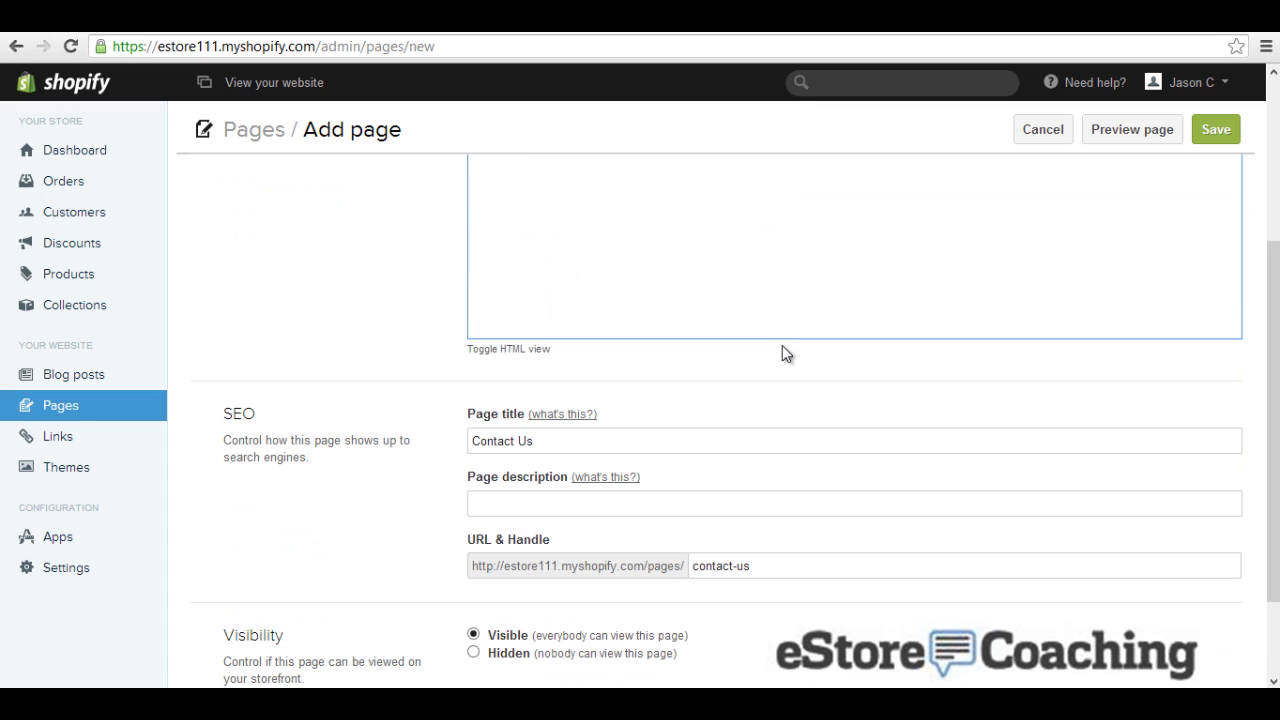
pyautogui.scroll(-1, 782, 345)
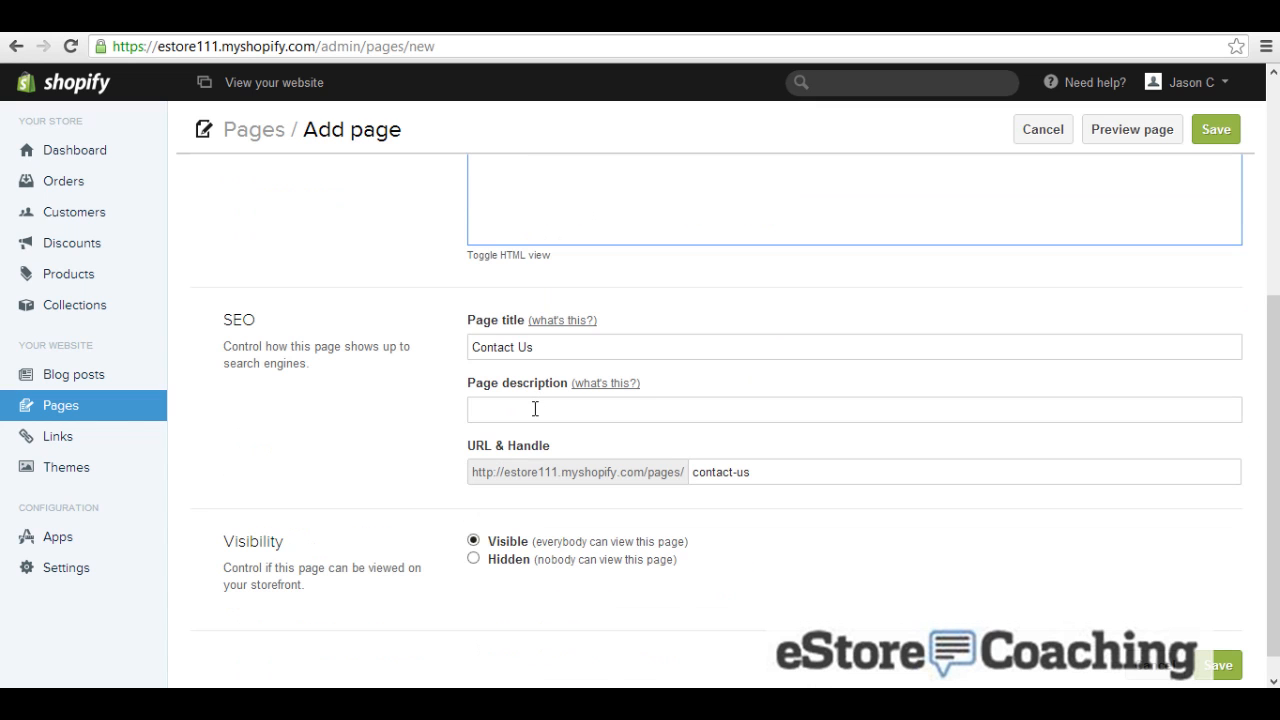
pyautogui.click(769, 474)
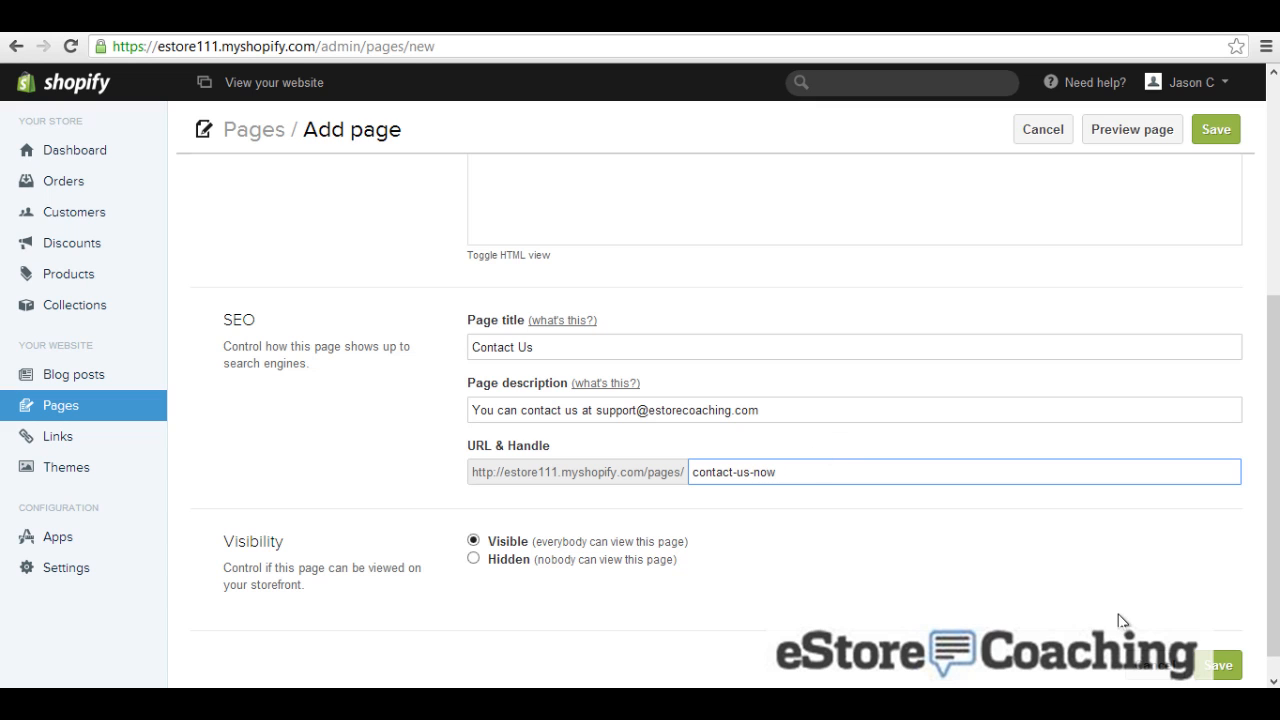
pyautogui.click(1218, 665)
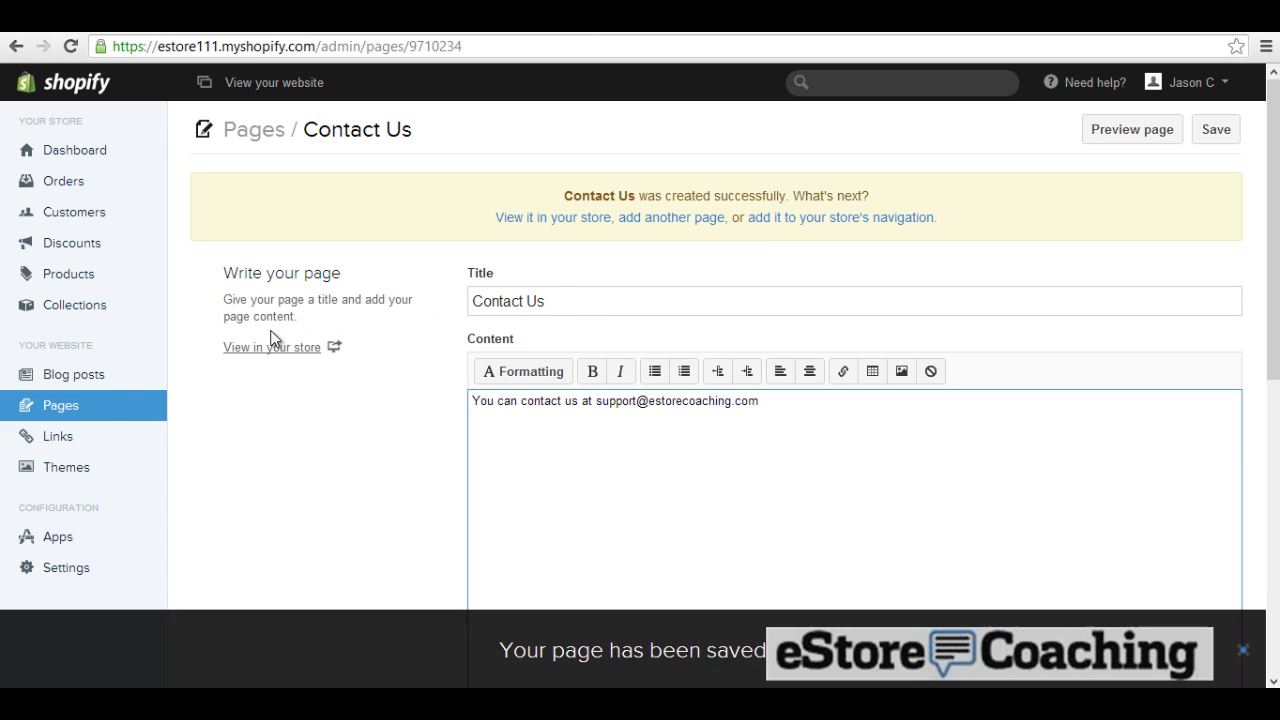
# Step: Open the Main Menu link list and add a new empty link
pyautogui.click(60, 448)
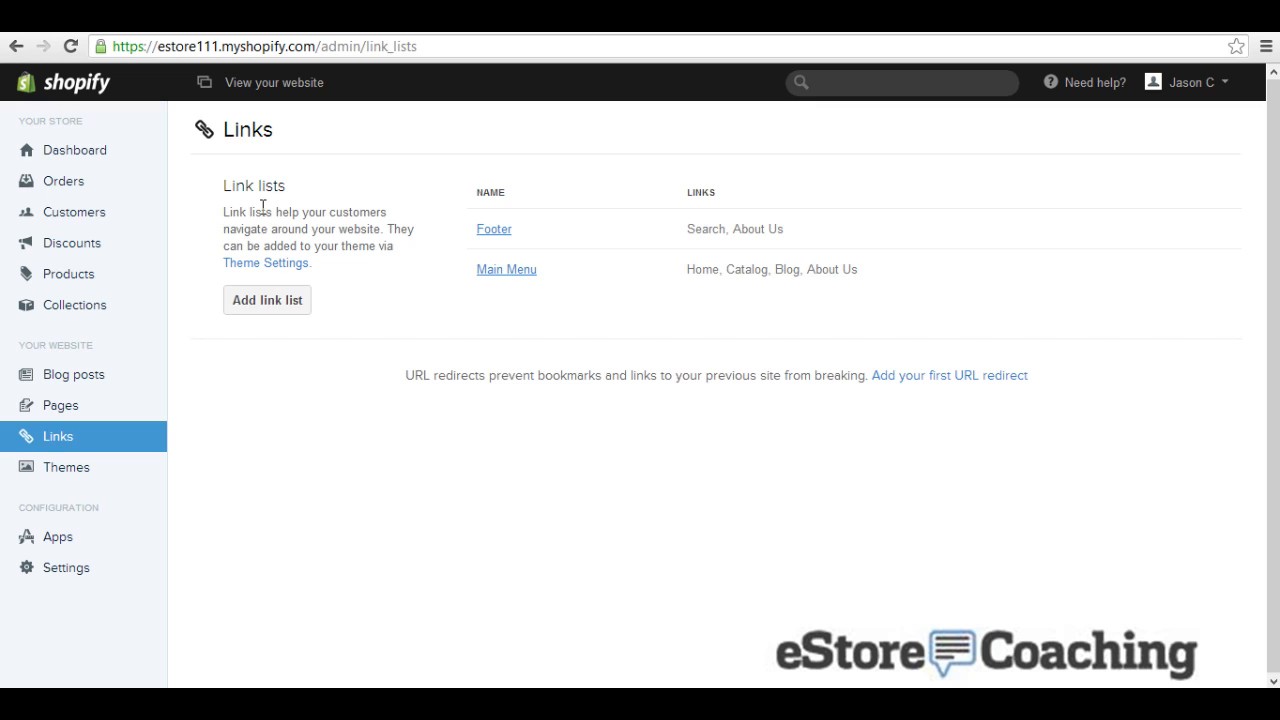
pyautogui.click(500, 232)
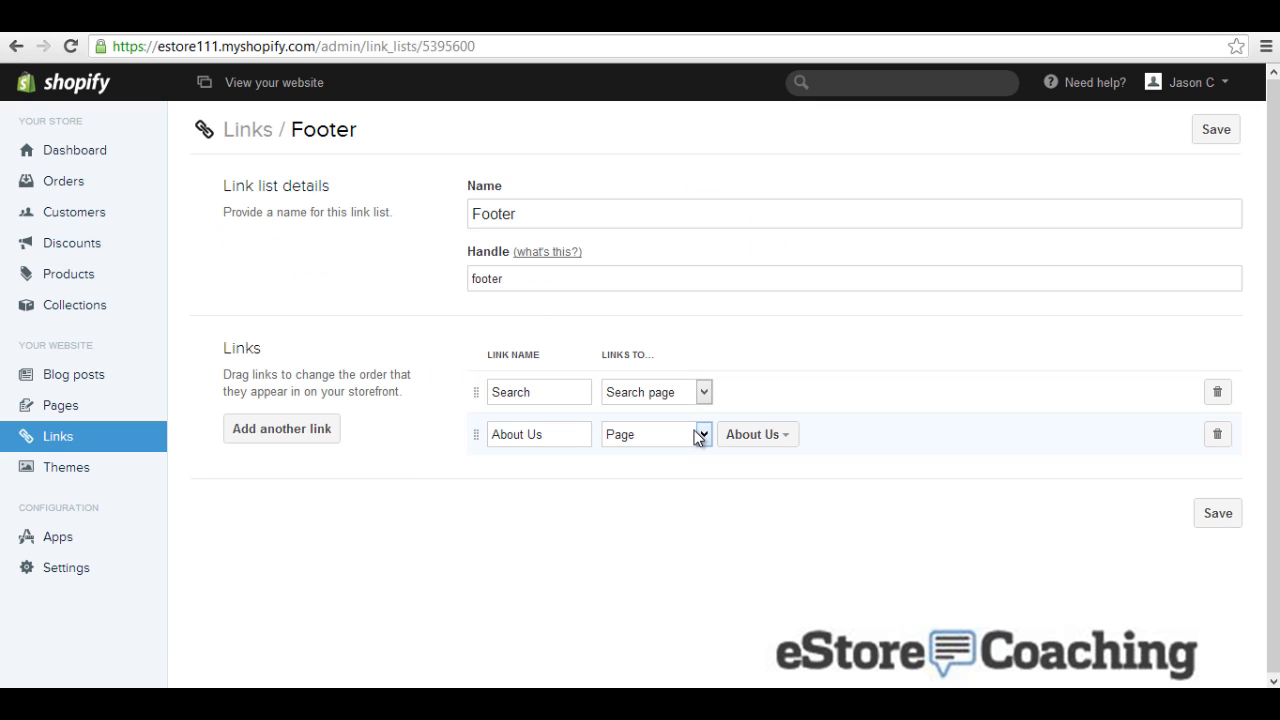
pyautogui.click(17, 47)
pyautogui.click(487, 279)
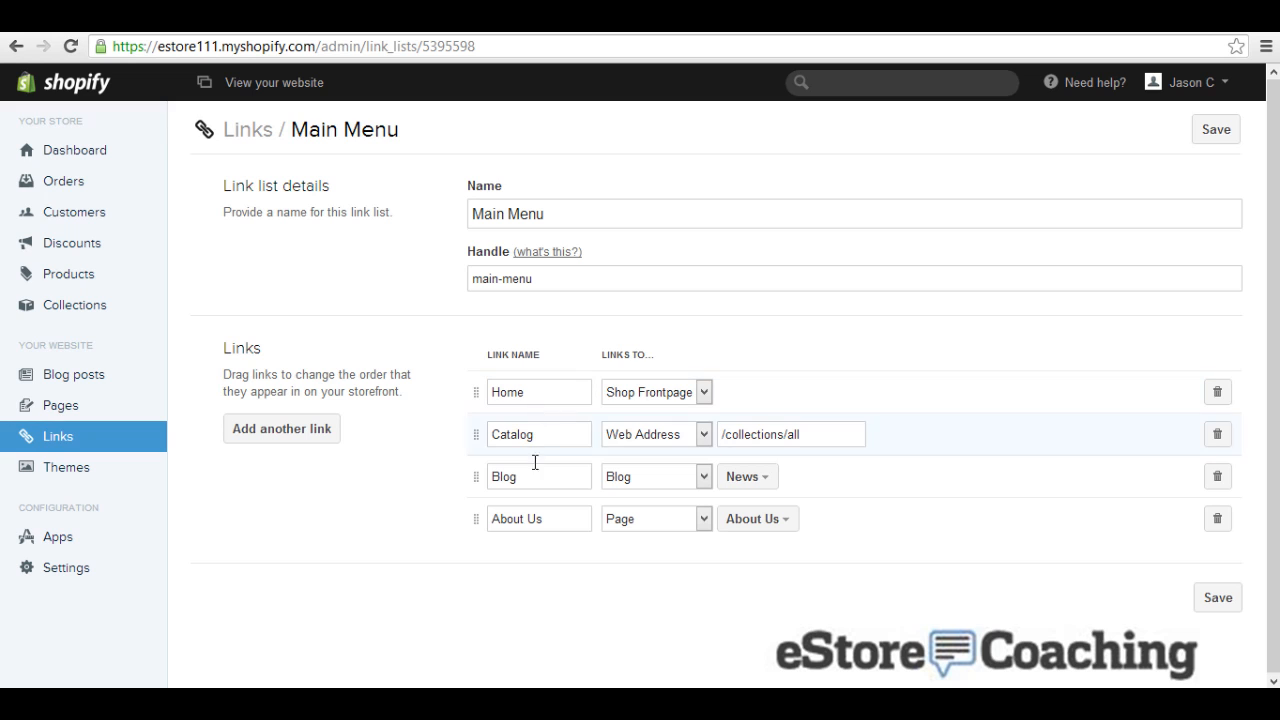
pyautogui.click(321, 446)
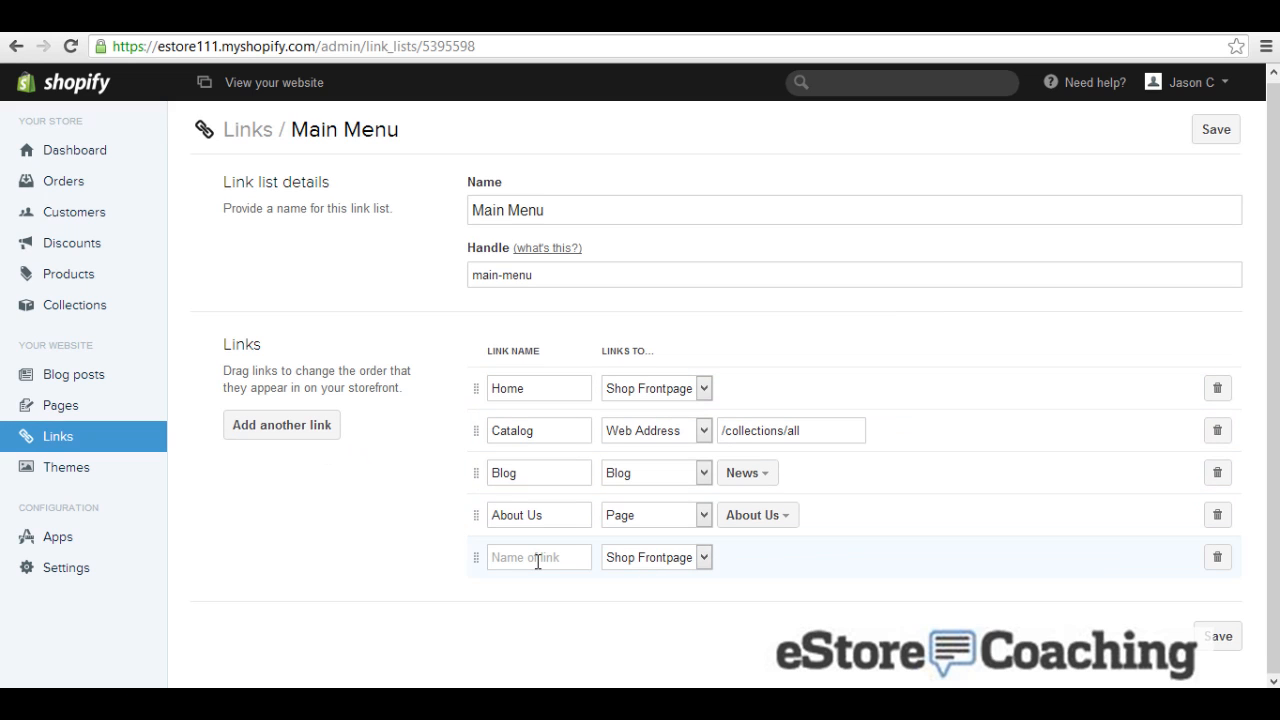
# Step: Point the new link to the Contact Us page, name it Contact Us, and save
pyautogui.click(619, 560)
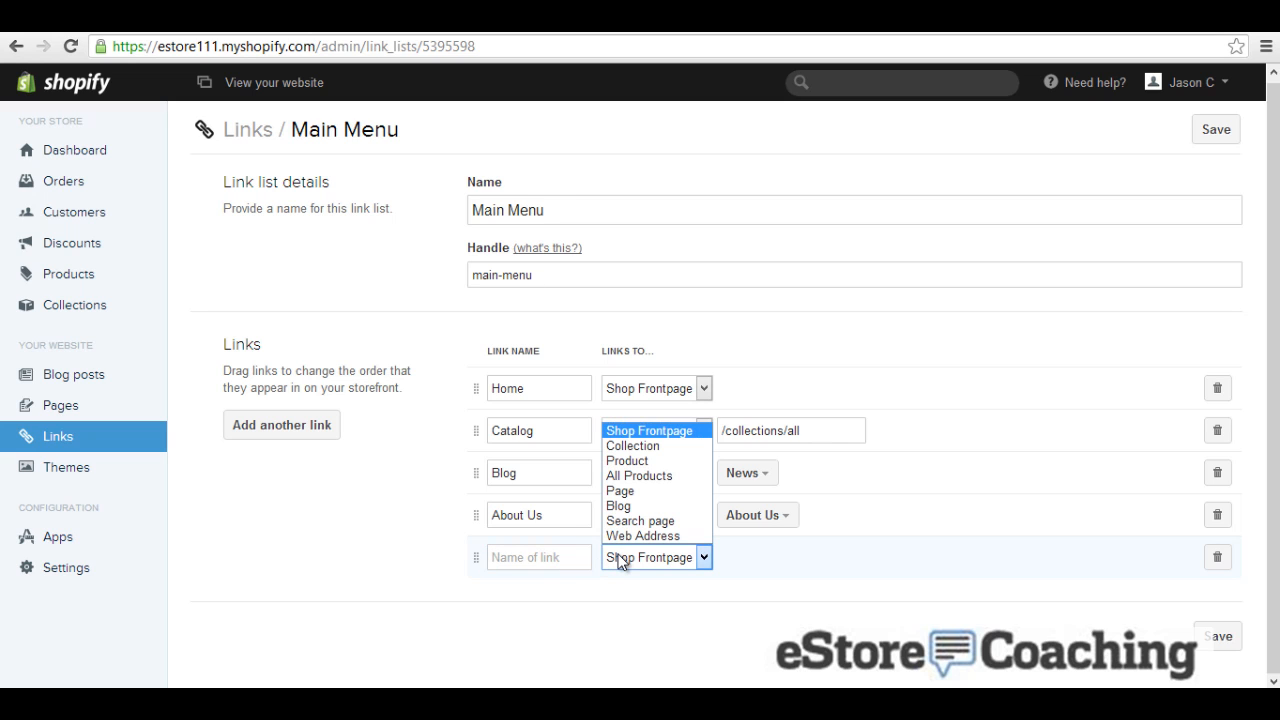
pyautogui.click(609, 492)
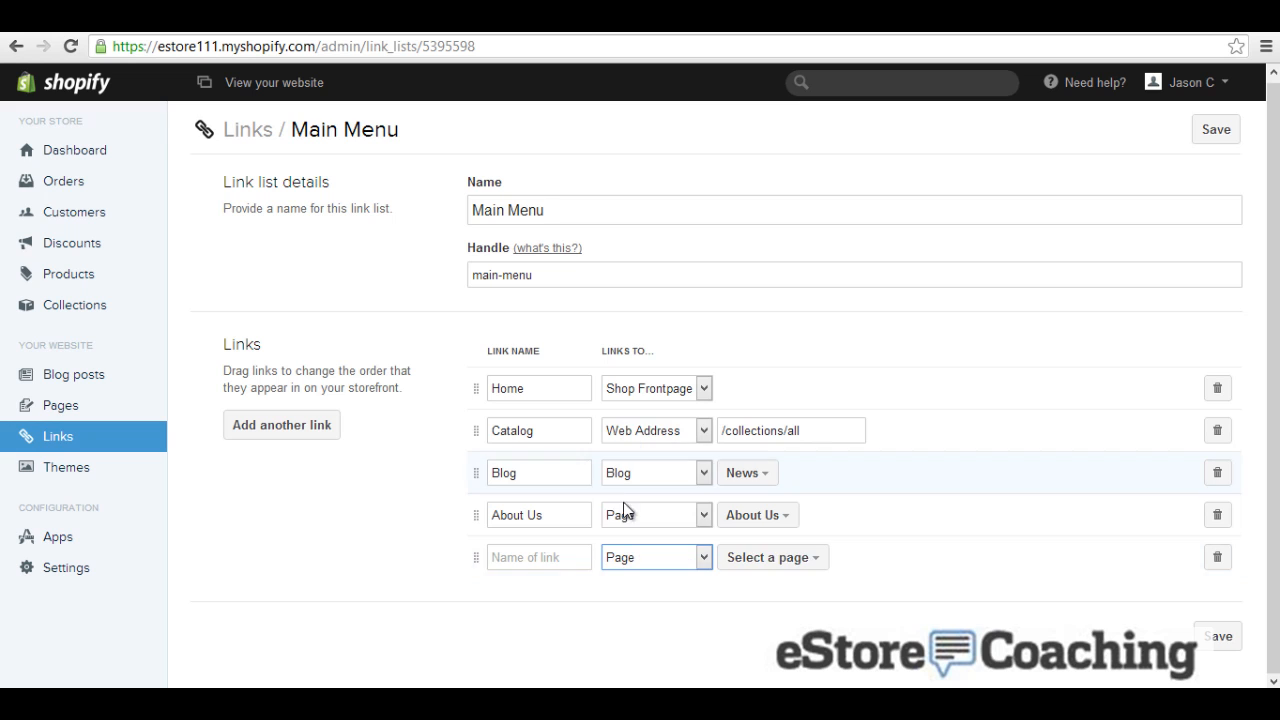
pyautogui.click(805, 560)
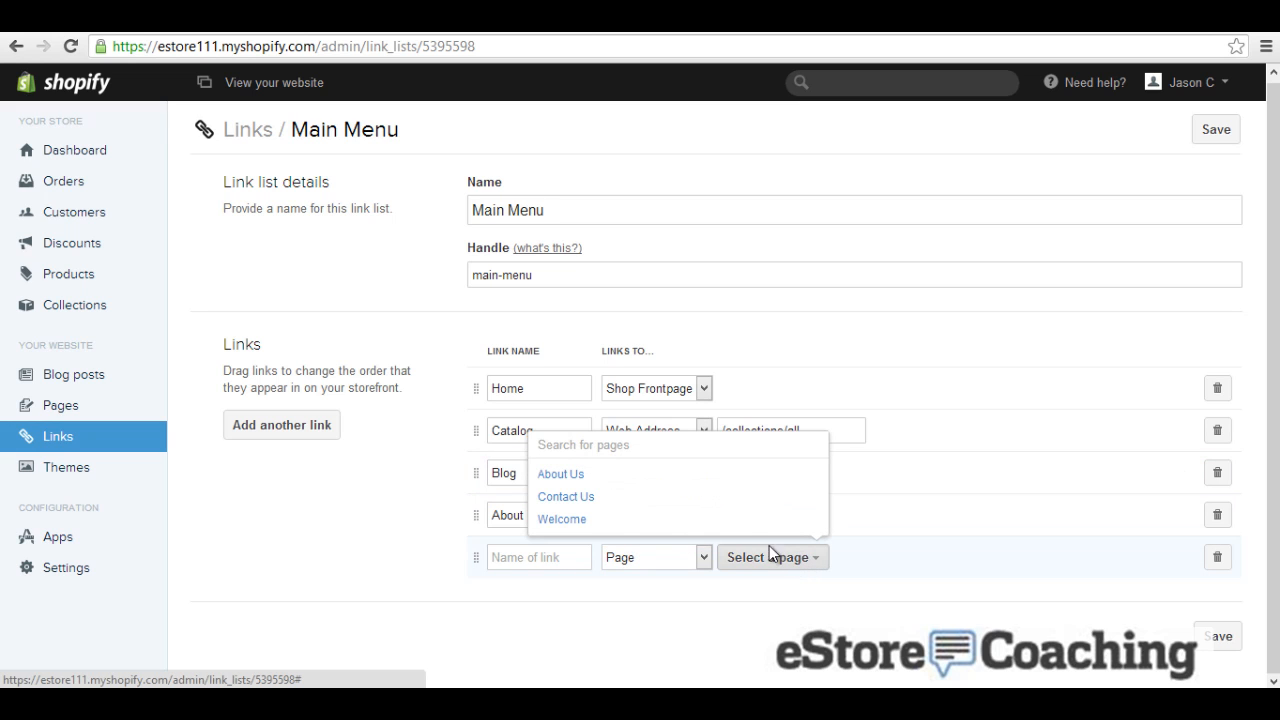
pyautogui.click(570, 503)
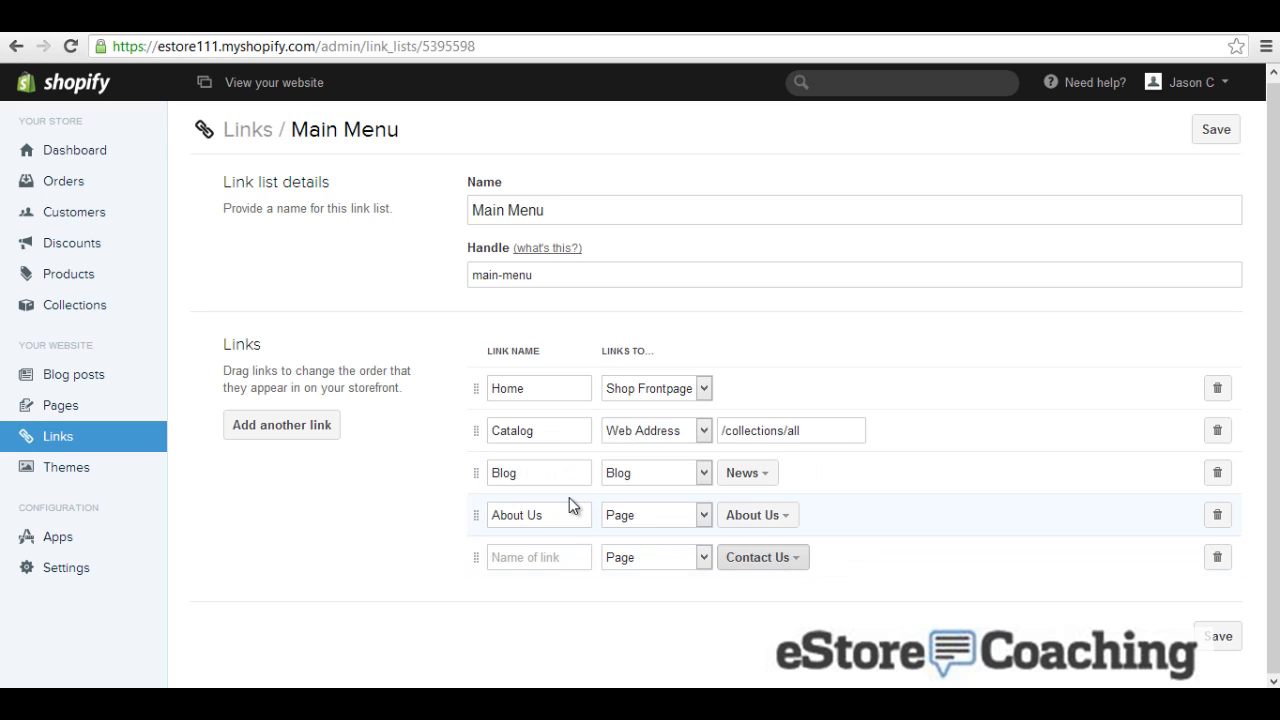
pyautogui.click(558, 559)
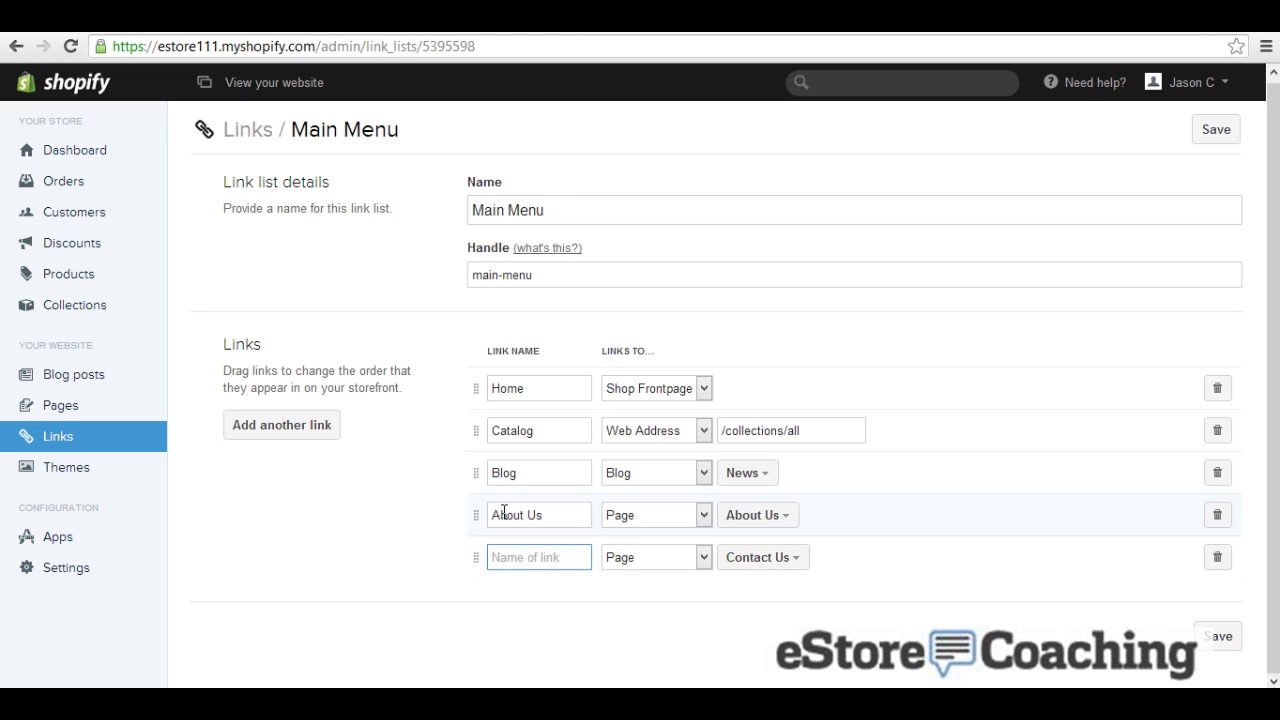
pyautogui.write('Contact Us')
pyautogui.click(1216, 130)
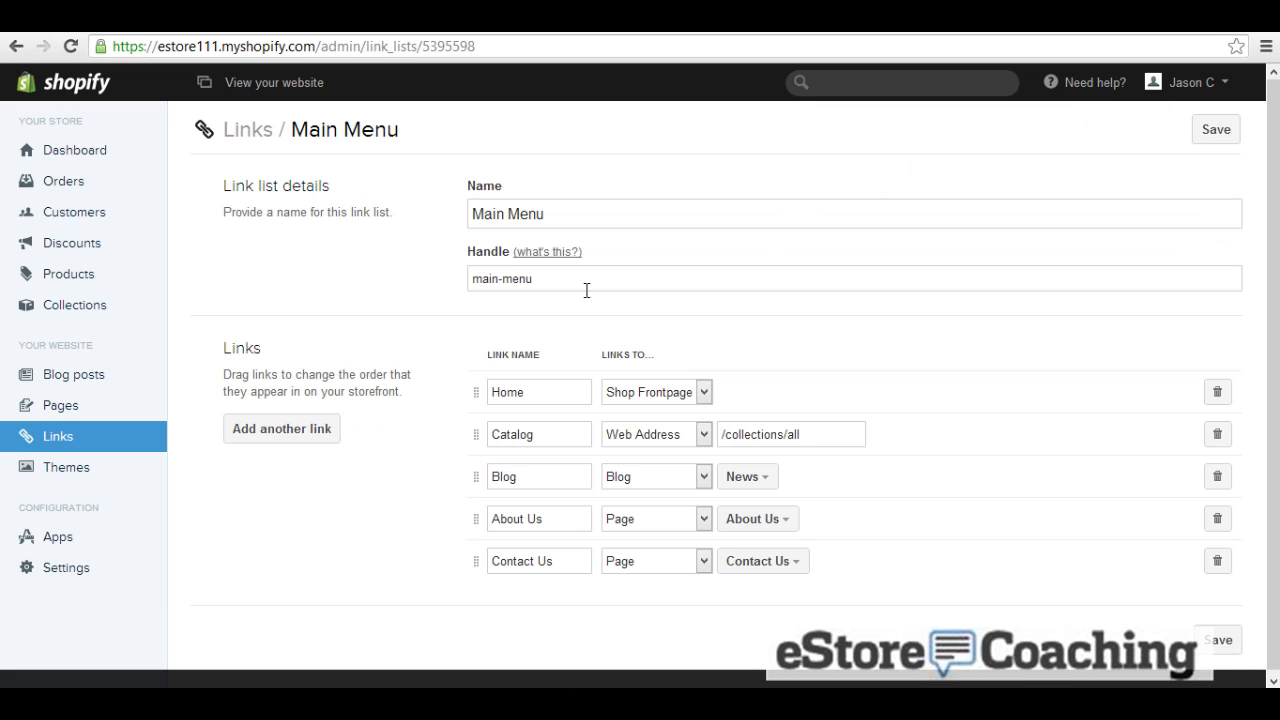
# Step: Reload the storefront and open the new Contact Us menu page
pyautogui.click(522, 22)
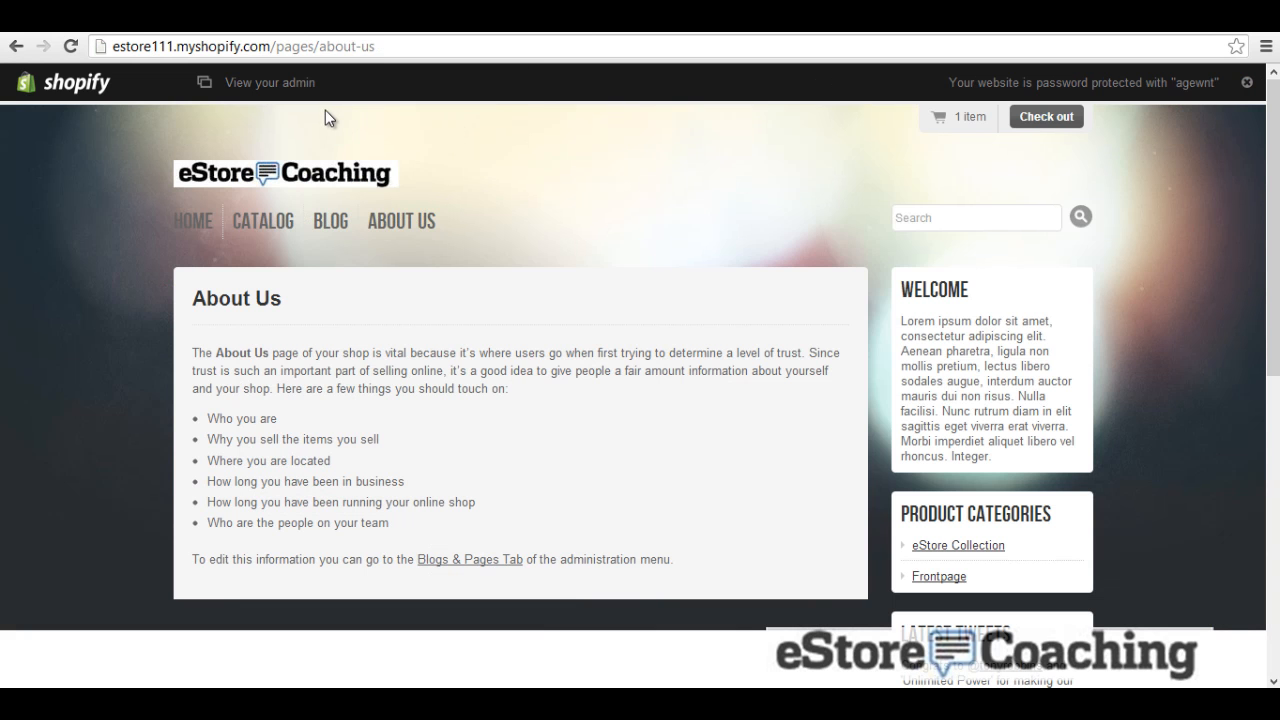
pyautogui.click(74, 48)
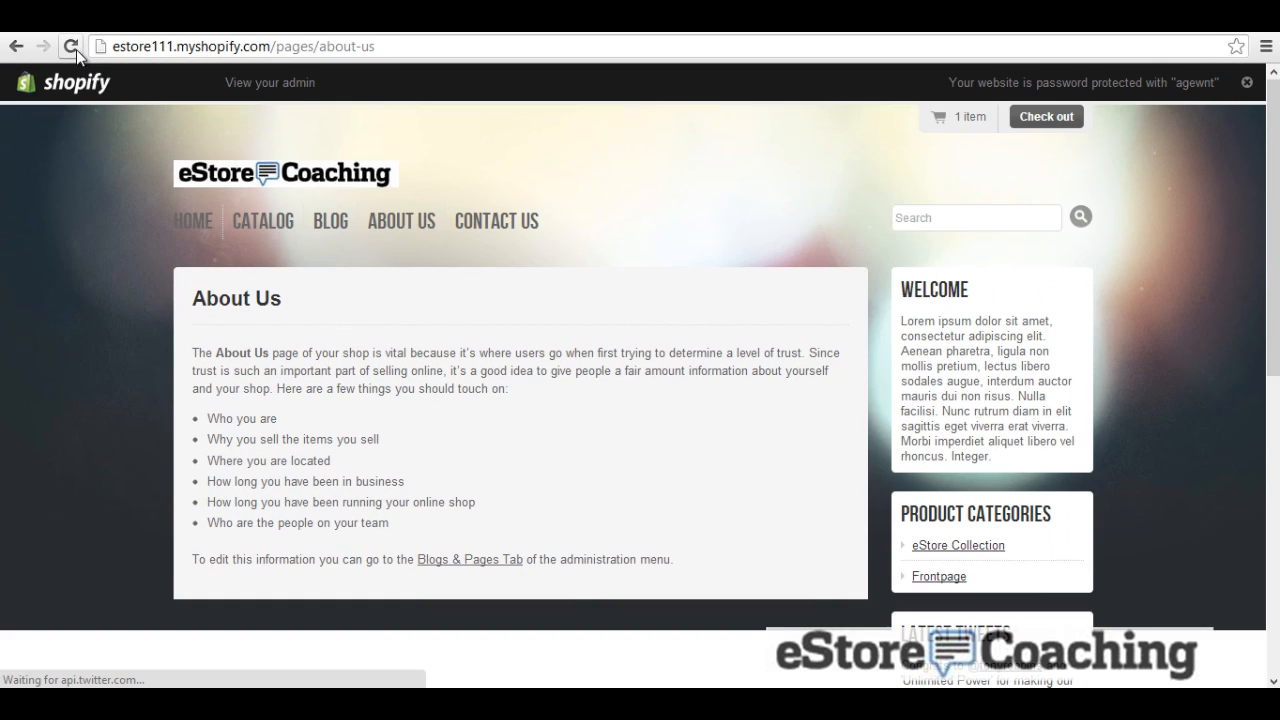
pyautogui.click(478, 220)
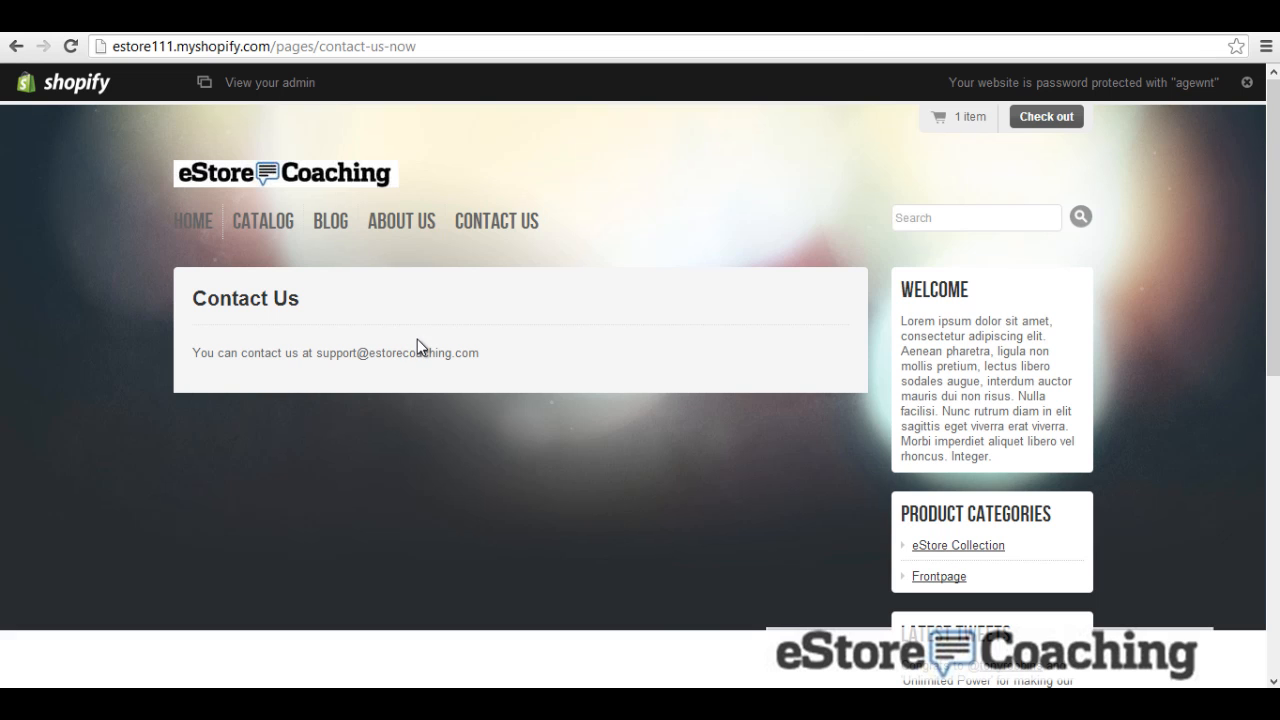
# Step: Delete the Contact Us link from the Main Menu, save, and recheck the storefront
pyautogui.click(412, 20)
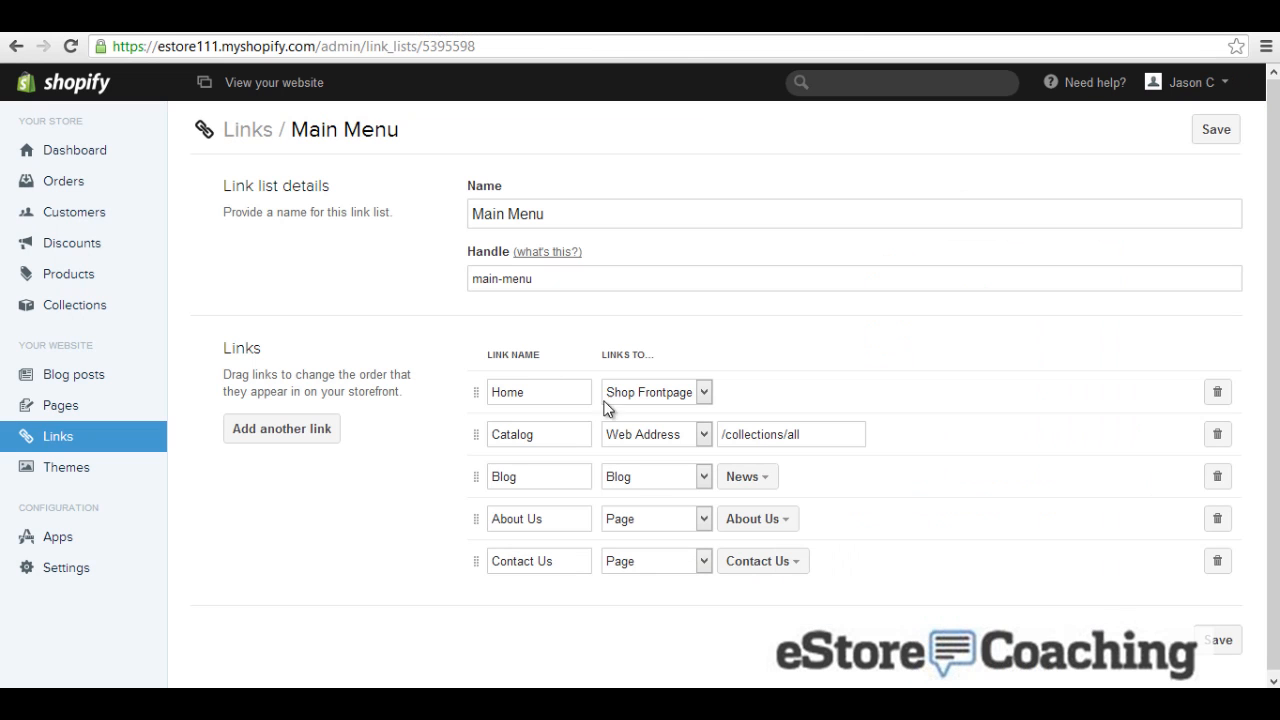
pyautogui.click(1213, 561)
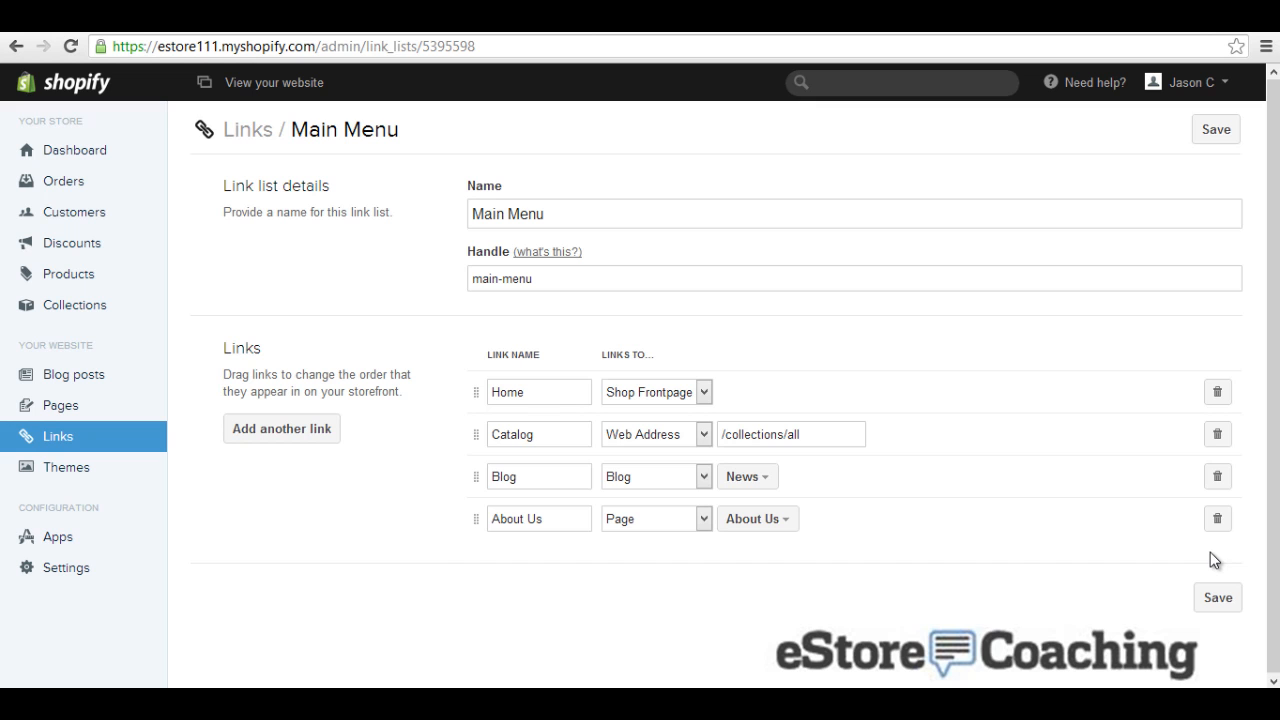
pyautogui.click(1197, 127)
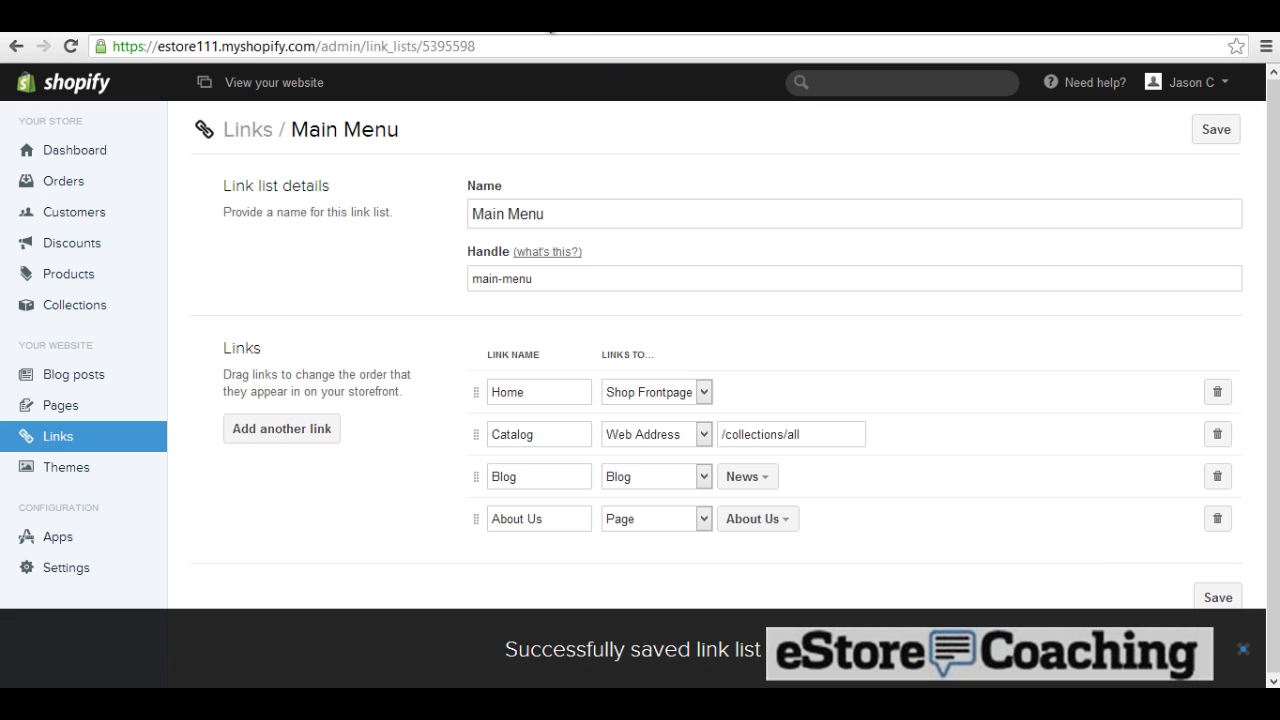
pyautogui.click(290, 20)
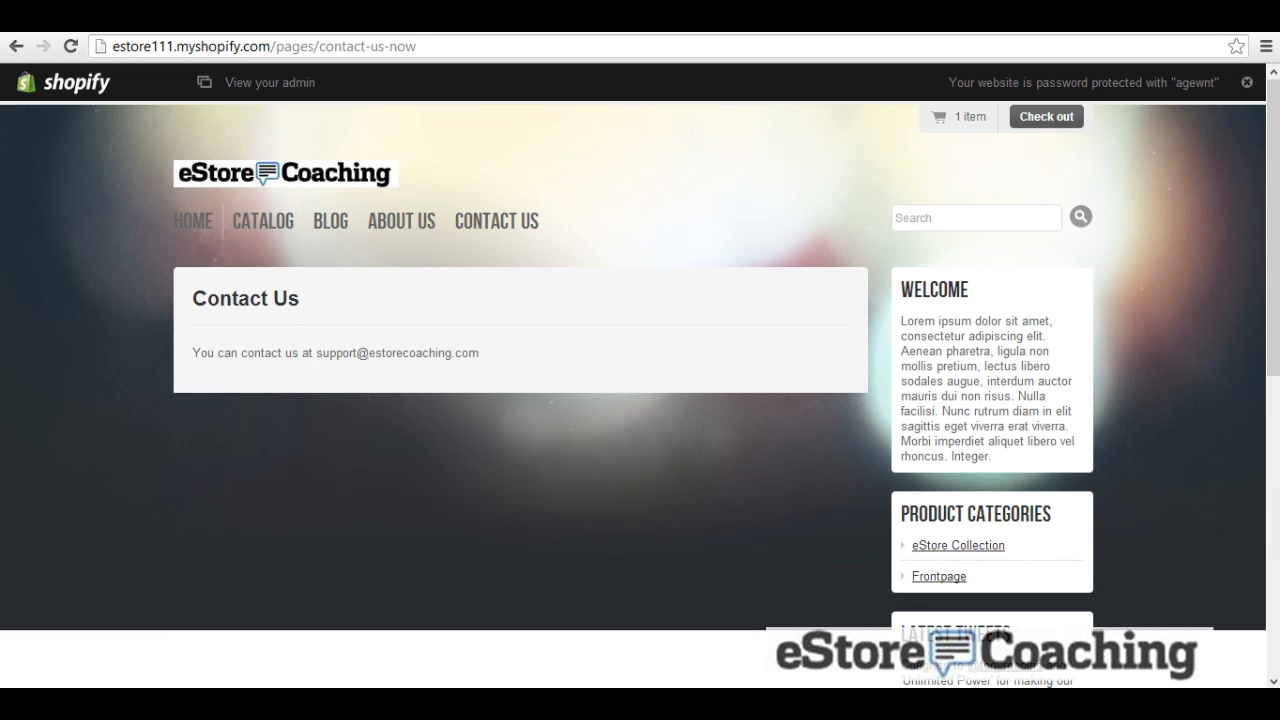
pyautogui.click(70, 47)
pyautogui.click(370, 20)
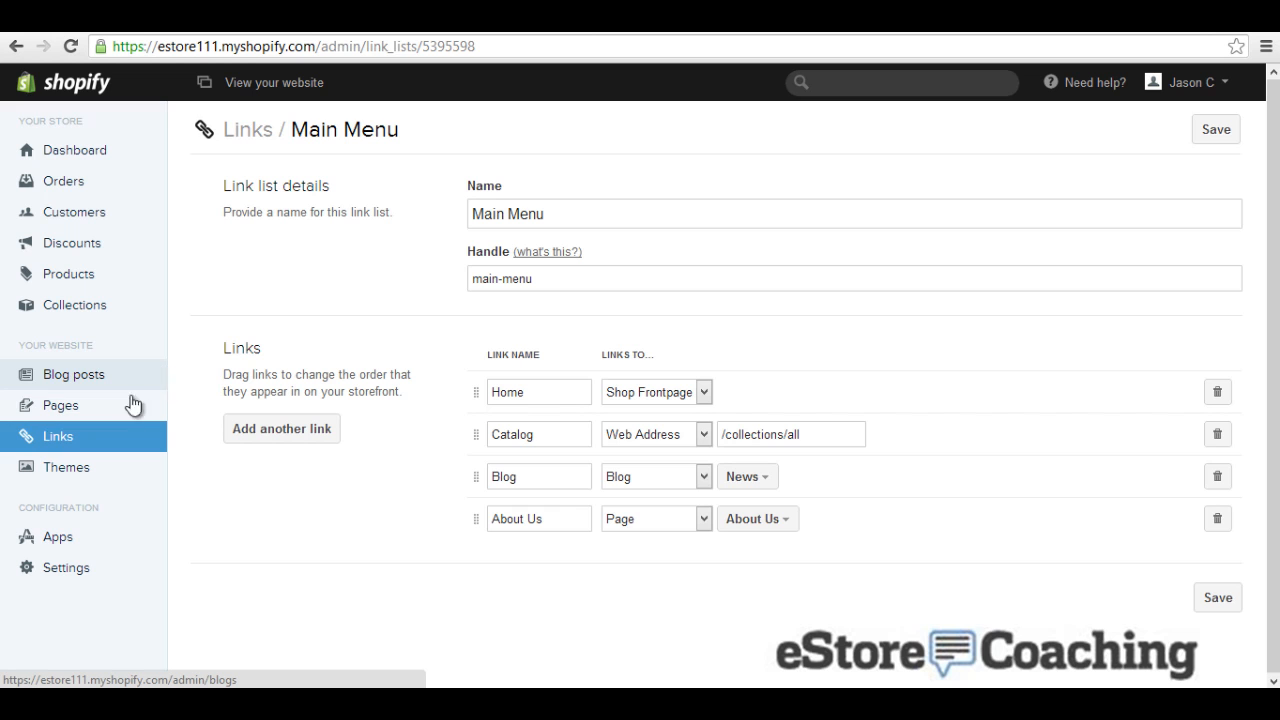
# Step: Go from the Apps page to the Shopify App Store and scroll through apps like Product Upsell
pyautogui.click(58, 537)
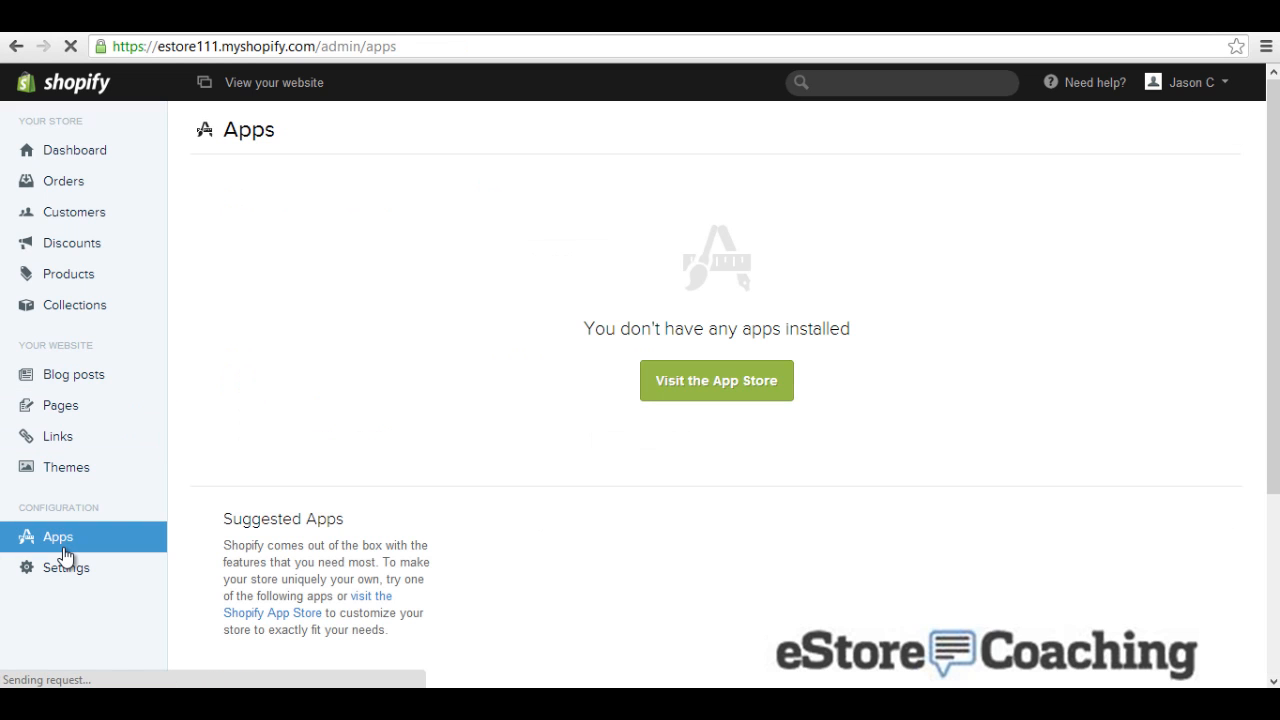
pyautogui.scroll(-3, 561, 405)
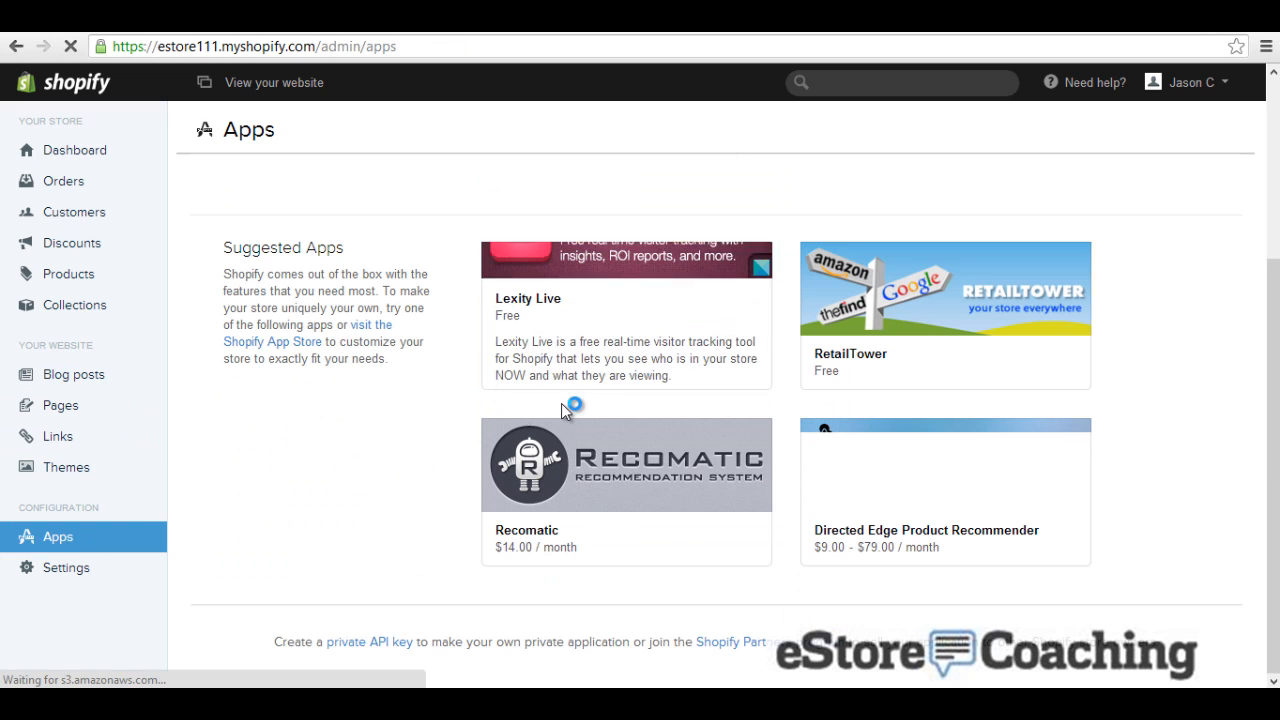
pyautogui.scroll(2, 596, 357)
pyautogui.click(677, 300)
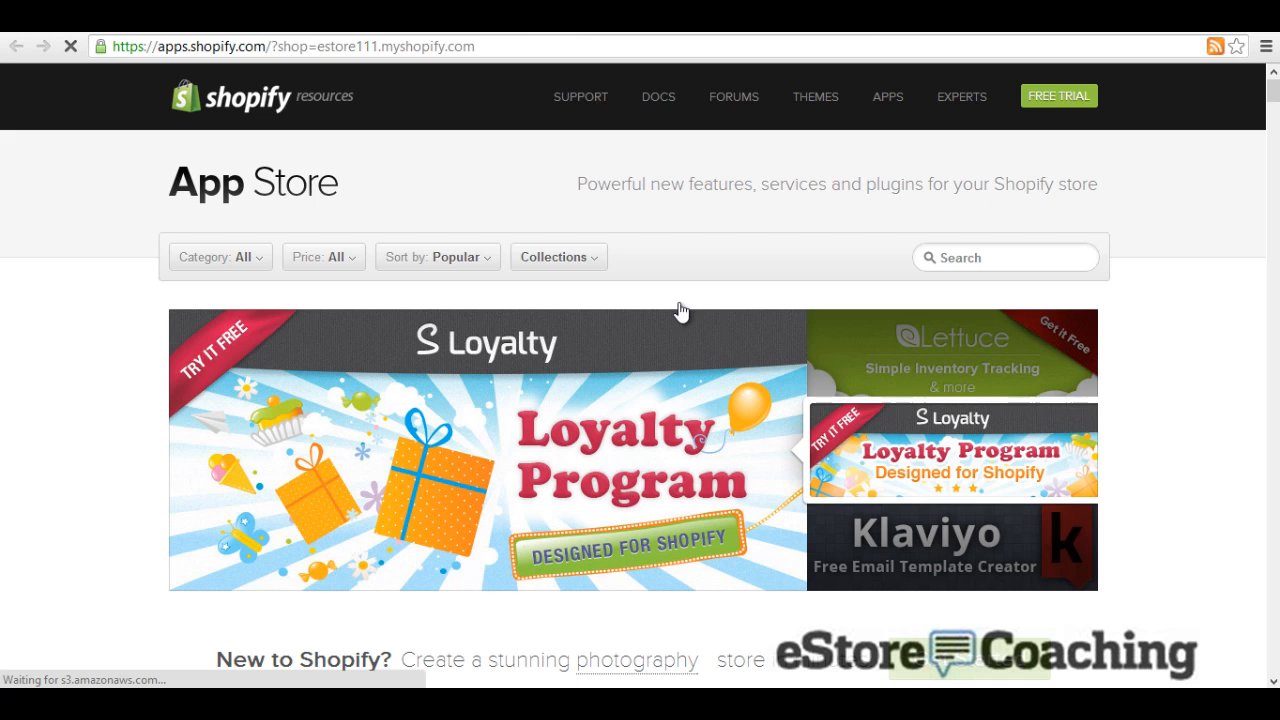
pyautogui.scroll(-2, 660, 345)
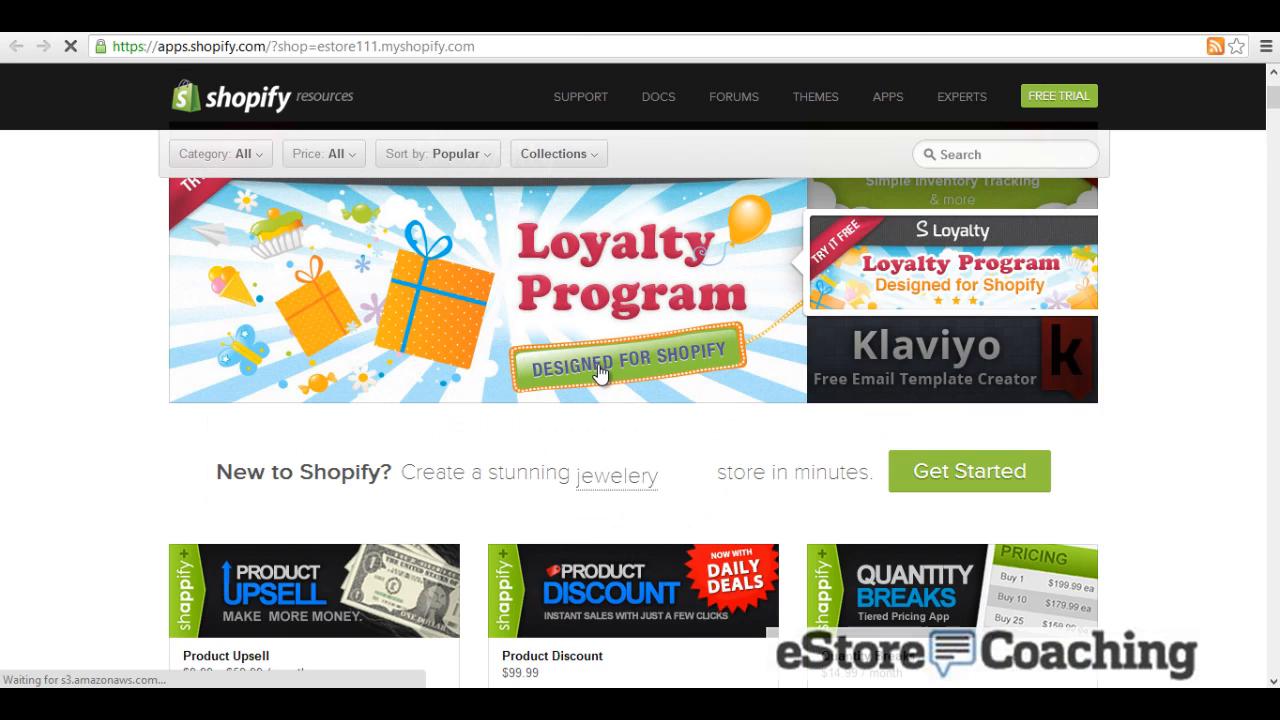
pyautogui.scroll(-2, 603, 389)
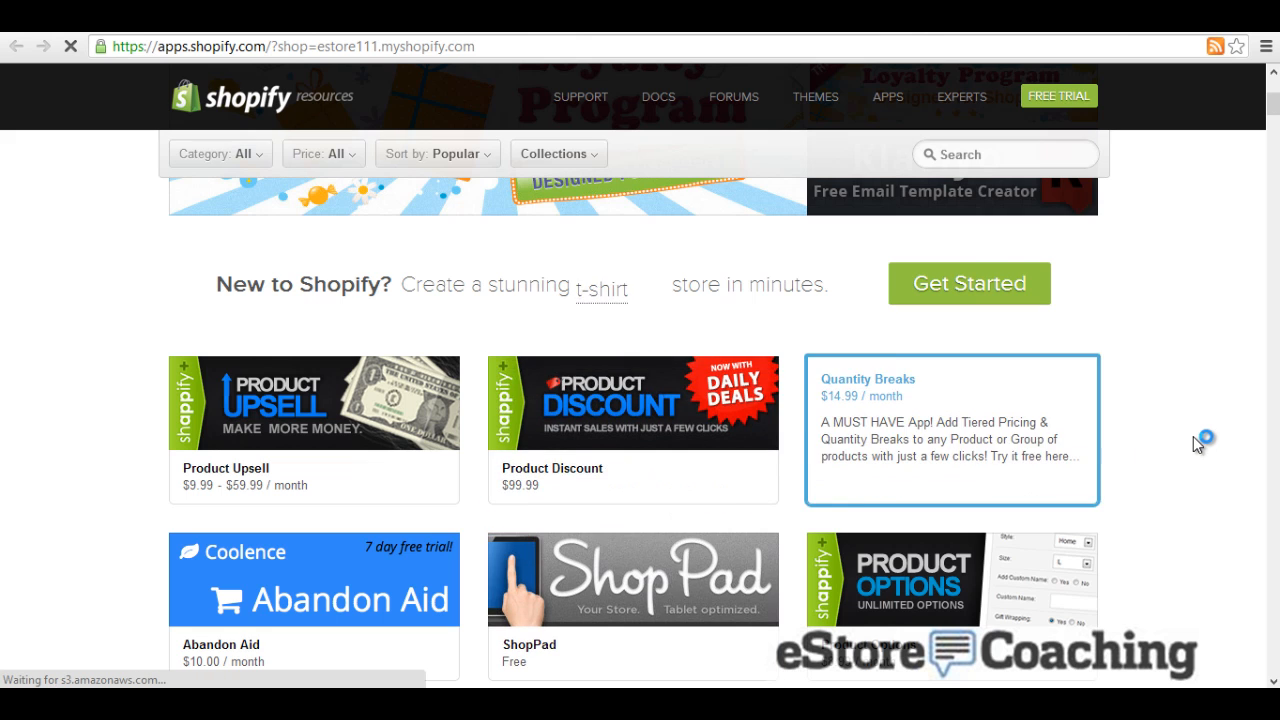
pyautogui.scroll(-2, 1200, 437)
pyautogui.scroll(1, 1190, 398)
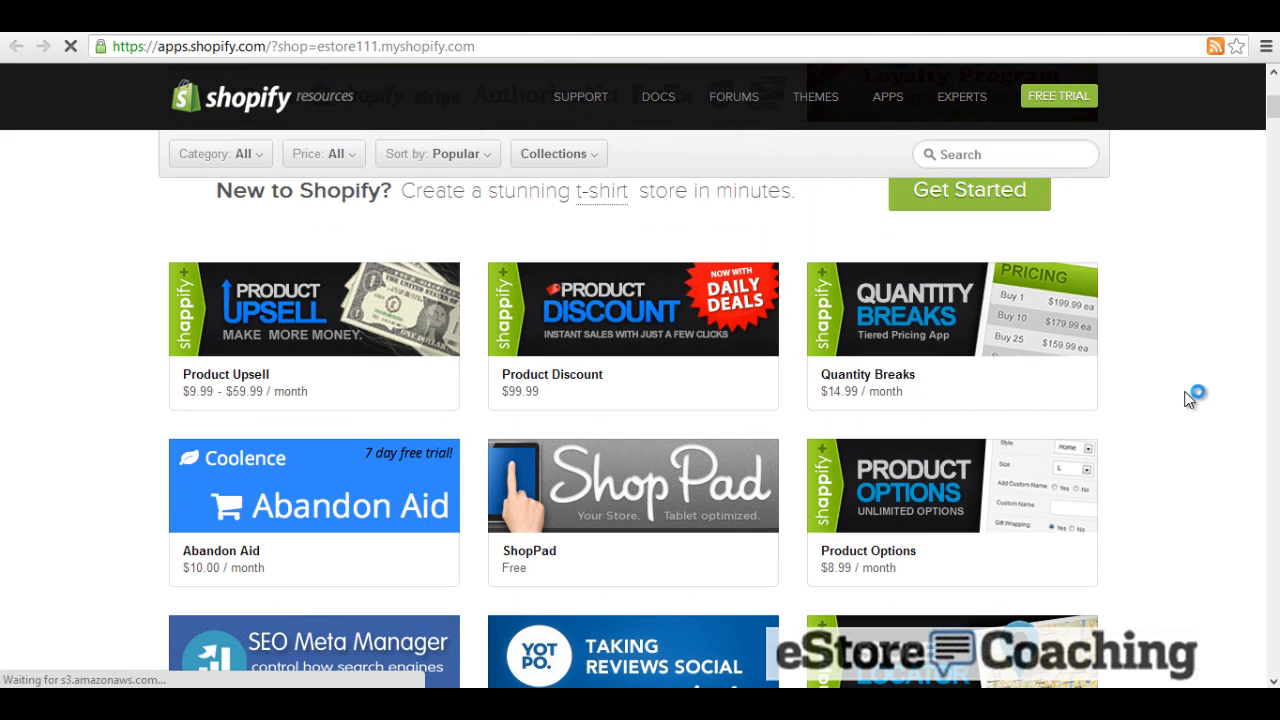
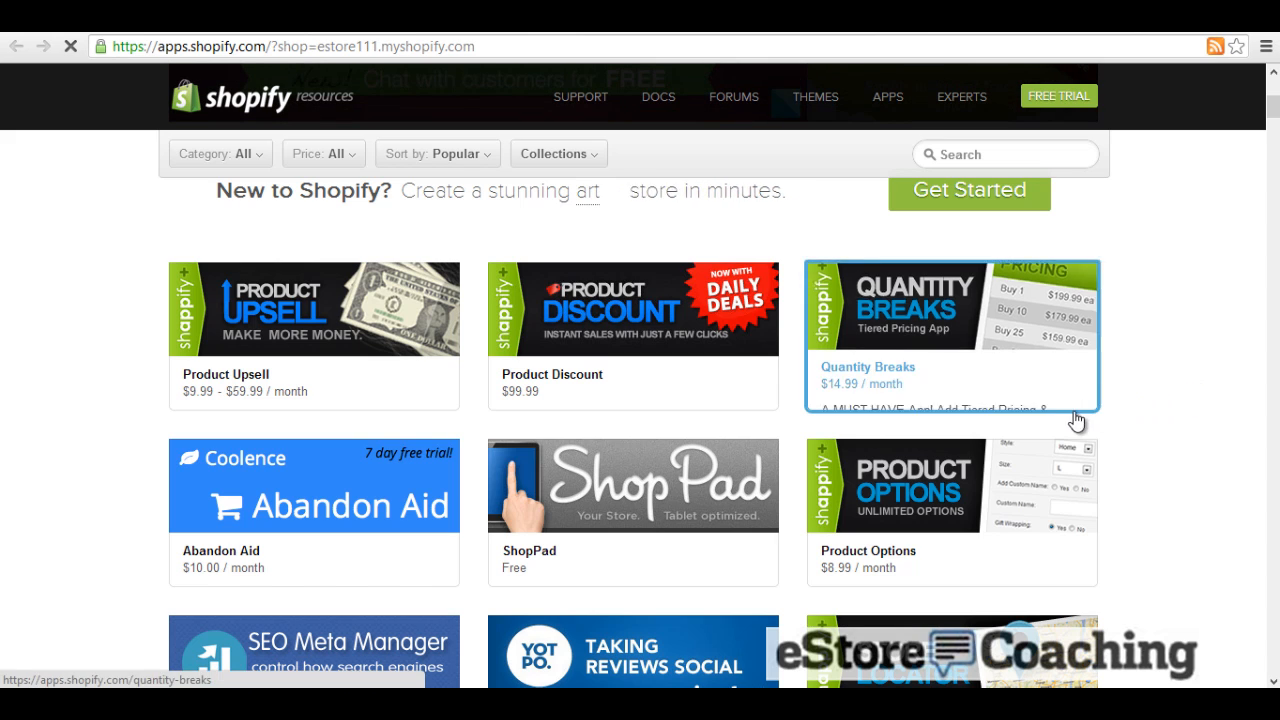
# Step: Look through the Quantity Breaks app's details and its enlarged cart screenshot
pyautogui.click(882, 326)
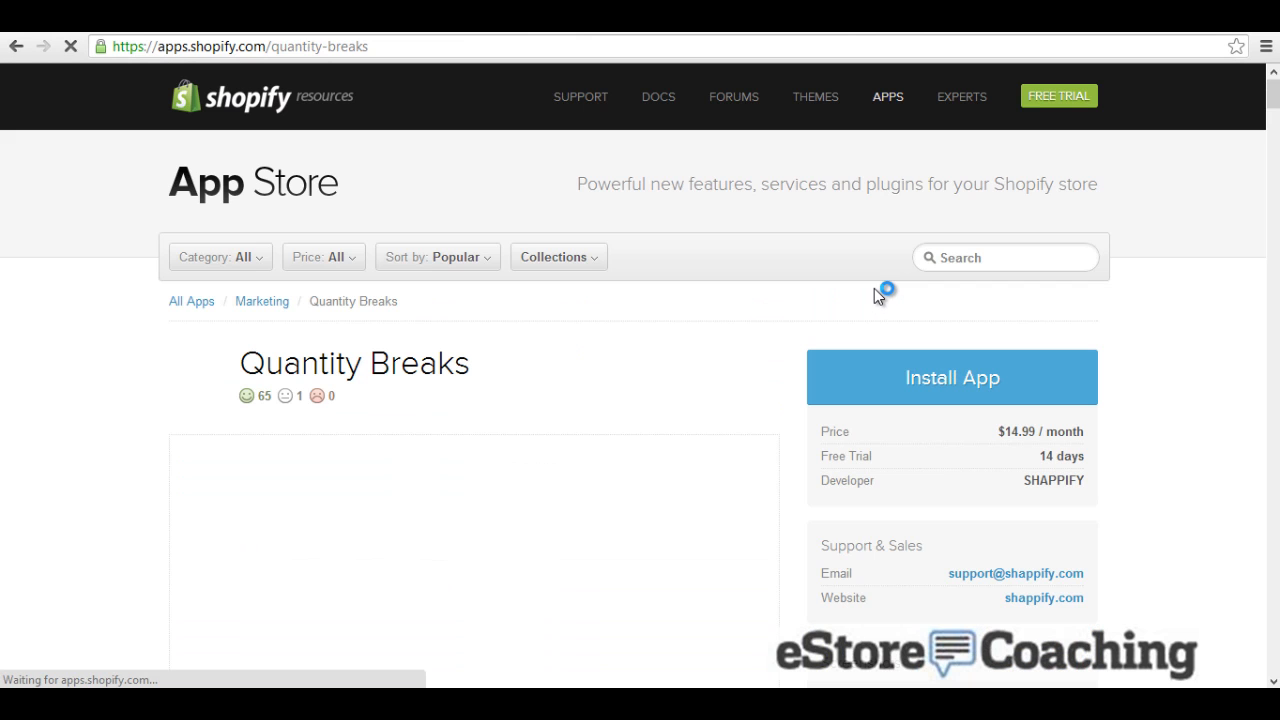
pyautogui.scroll(-1, 543, 412)
pyautogui.scroll(-6, 543, 413)
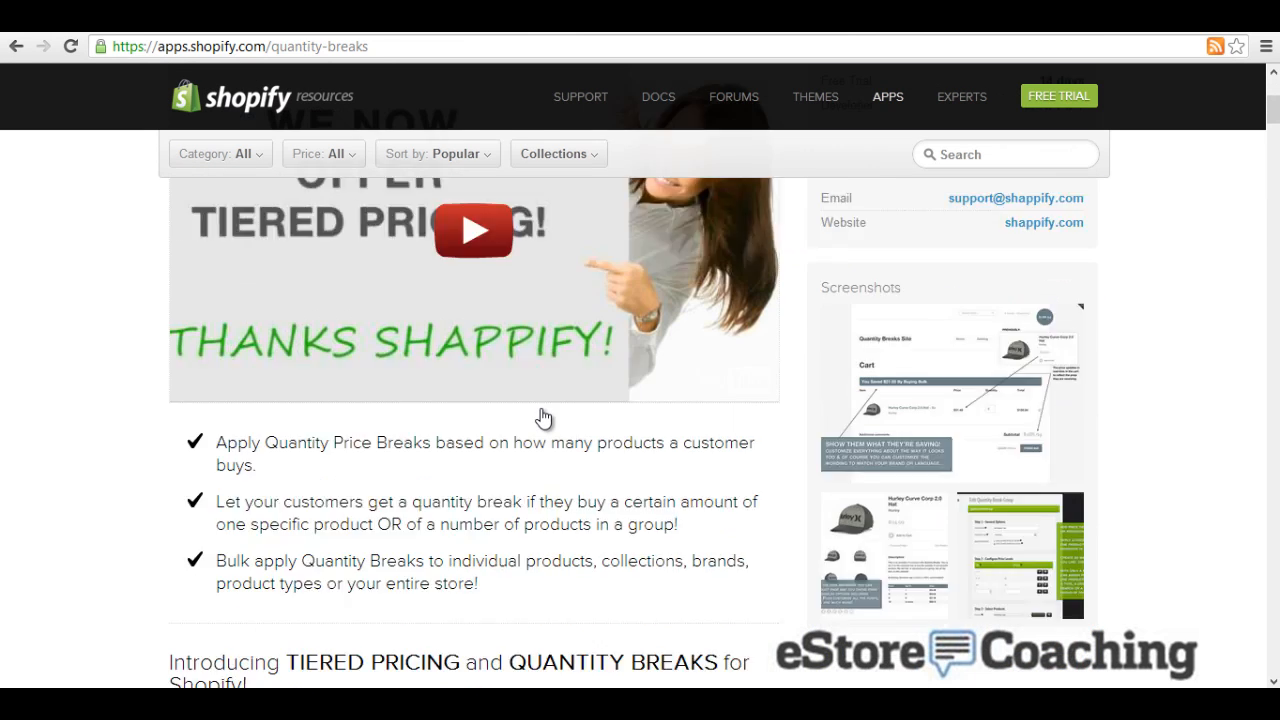
pyautogui.scroll(2, 541, 408)
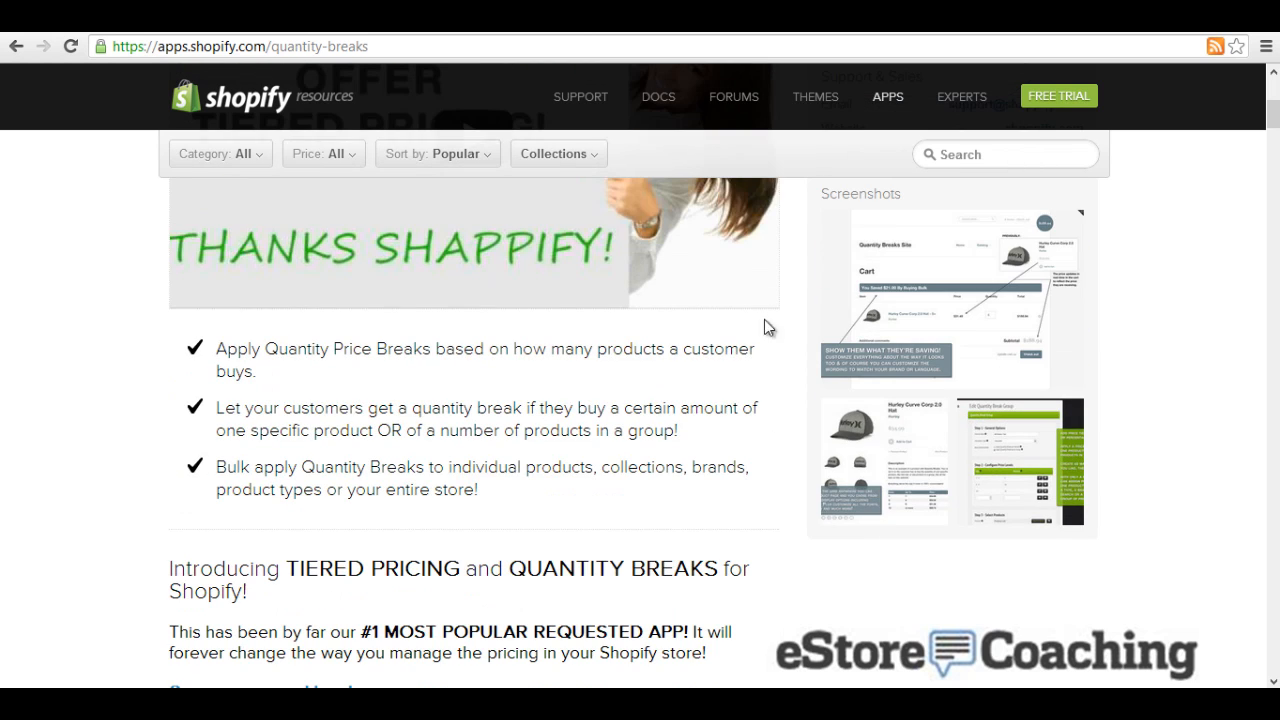
pyautogui.click(907, 292)
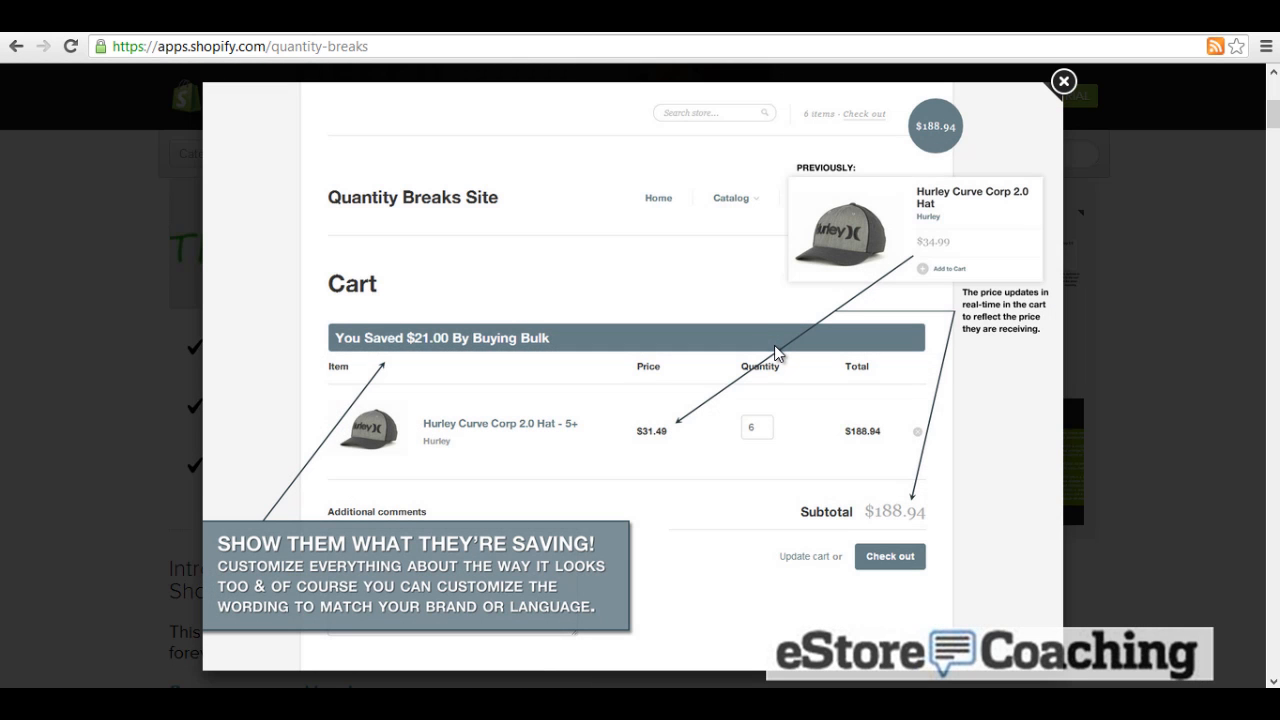
pyautogui.click(1063, 80)
pyautogui.scroll(-8, 591, 408)
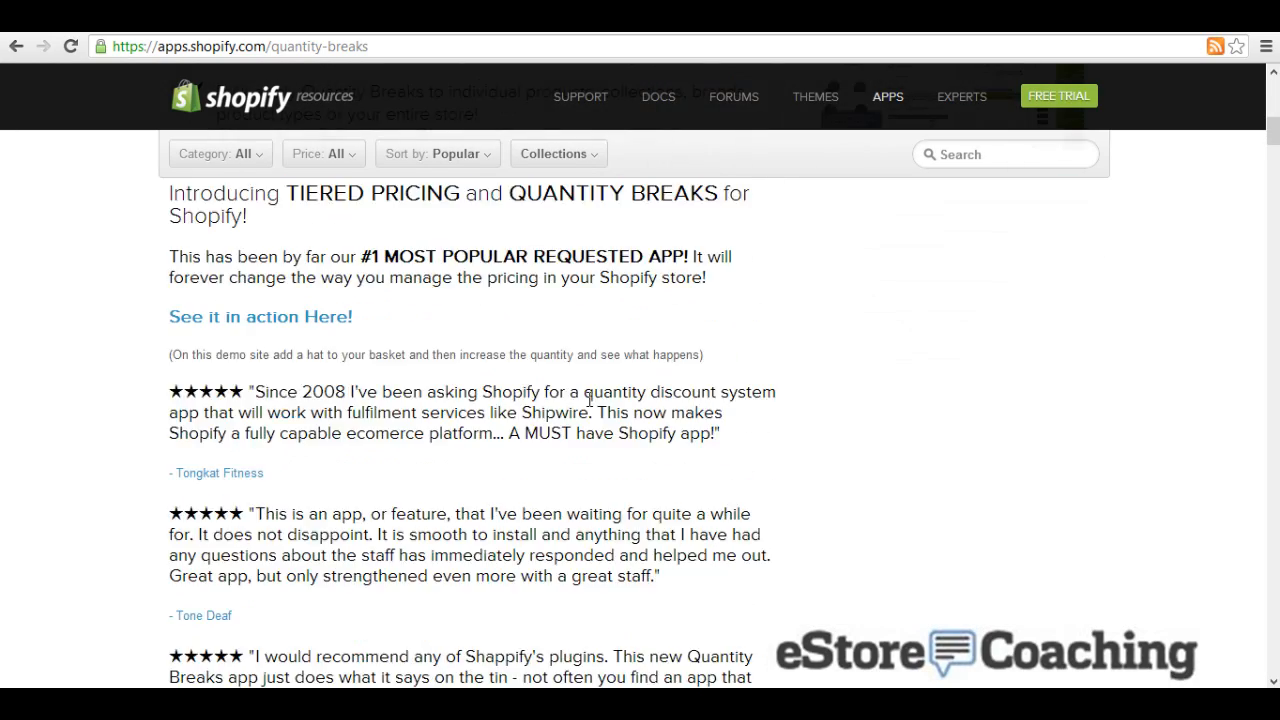
pyautogui.scroll(5, 589, 410)
pyautogui.scroll(4, 589, 410)
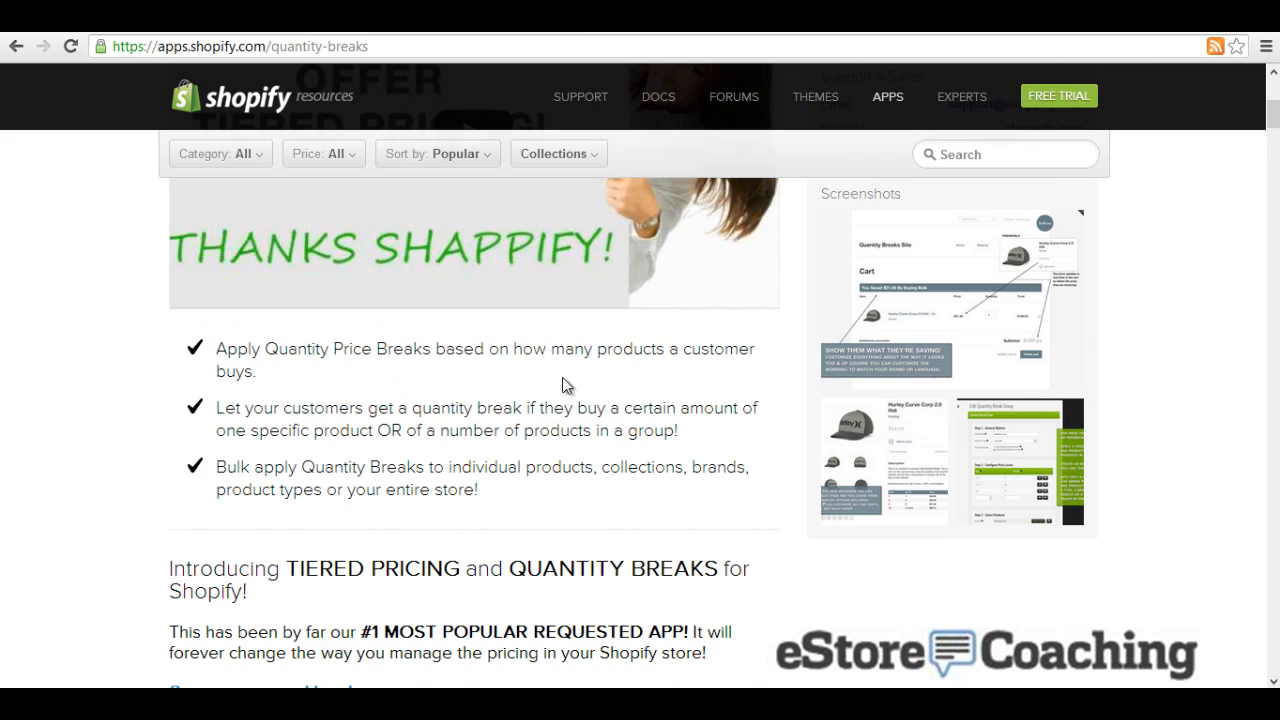
pyautogui.click(26, 51)
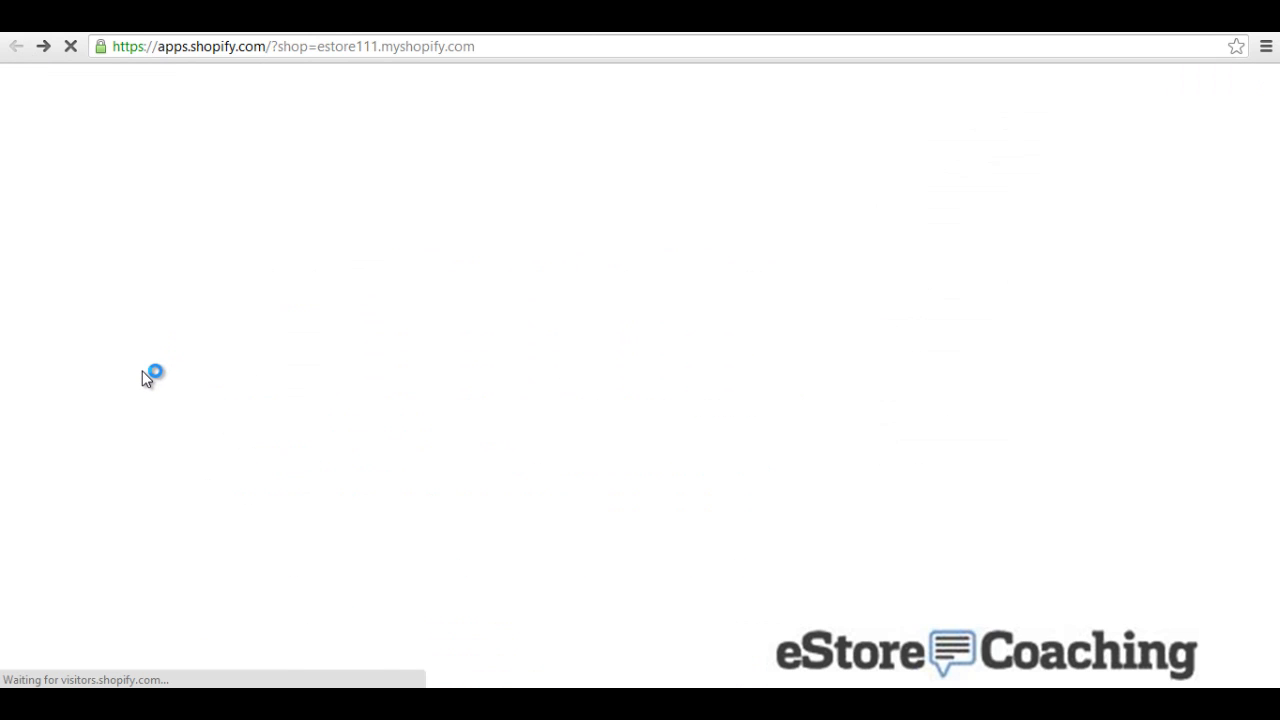
# Step: View the Store Locator app's details, then scroll further through the App Store listing
pyautogui.scroll(-7, 151, 380)
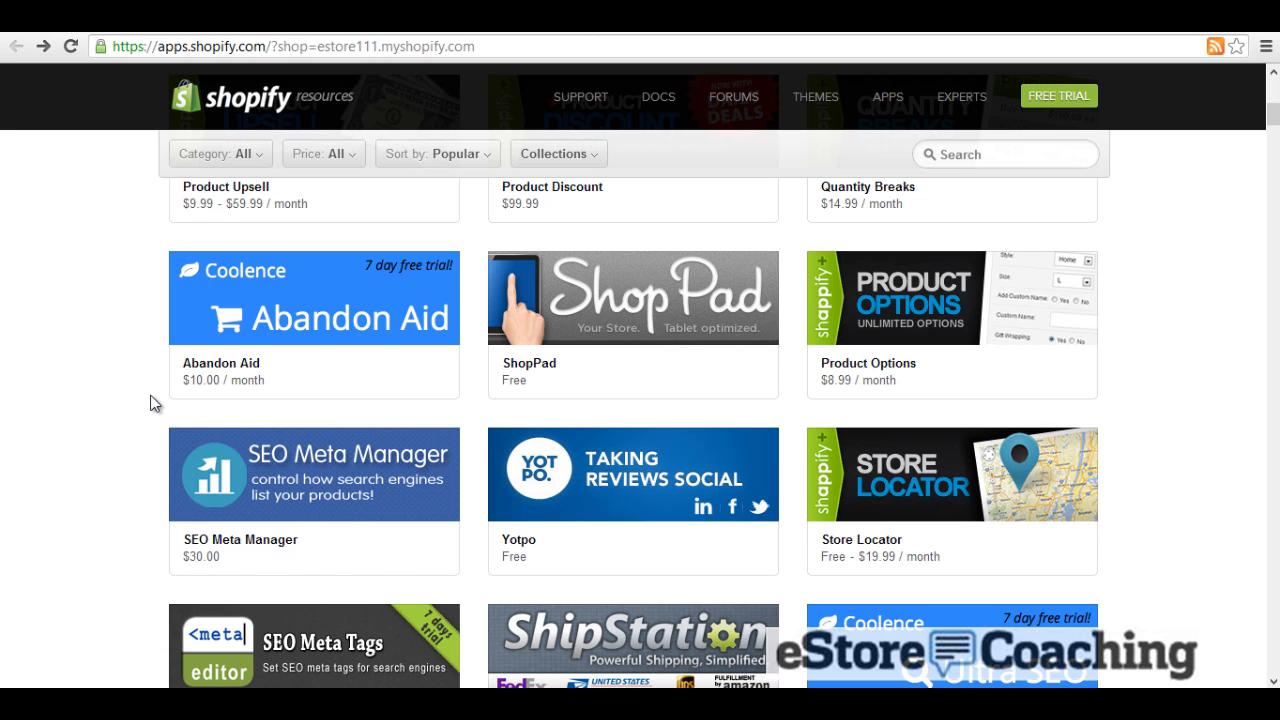
pyautogui.scroll(-1, 151, 403)
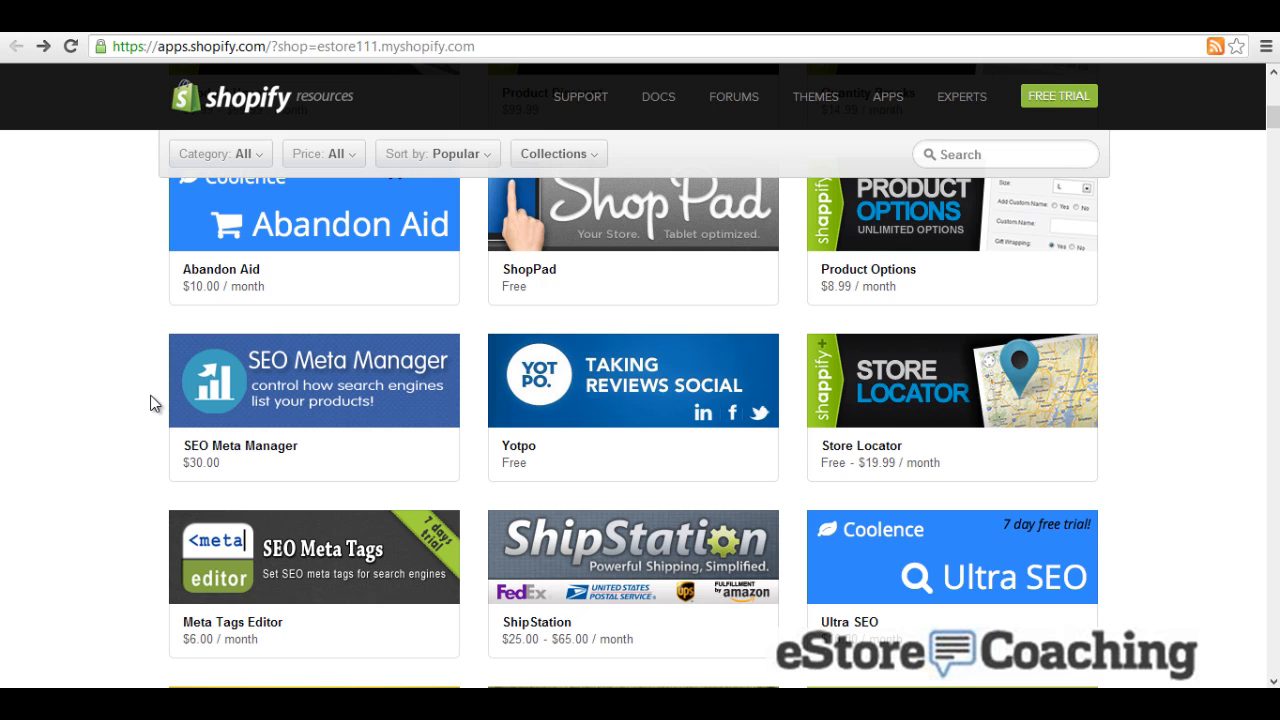
pyautogui.click(950, 398)
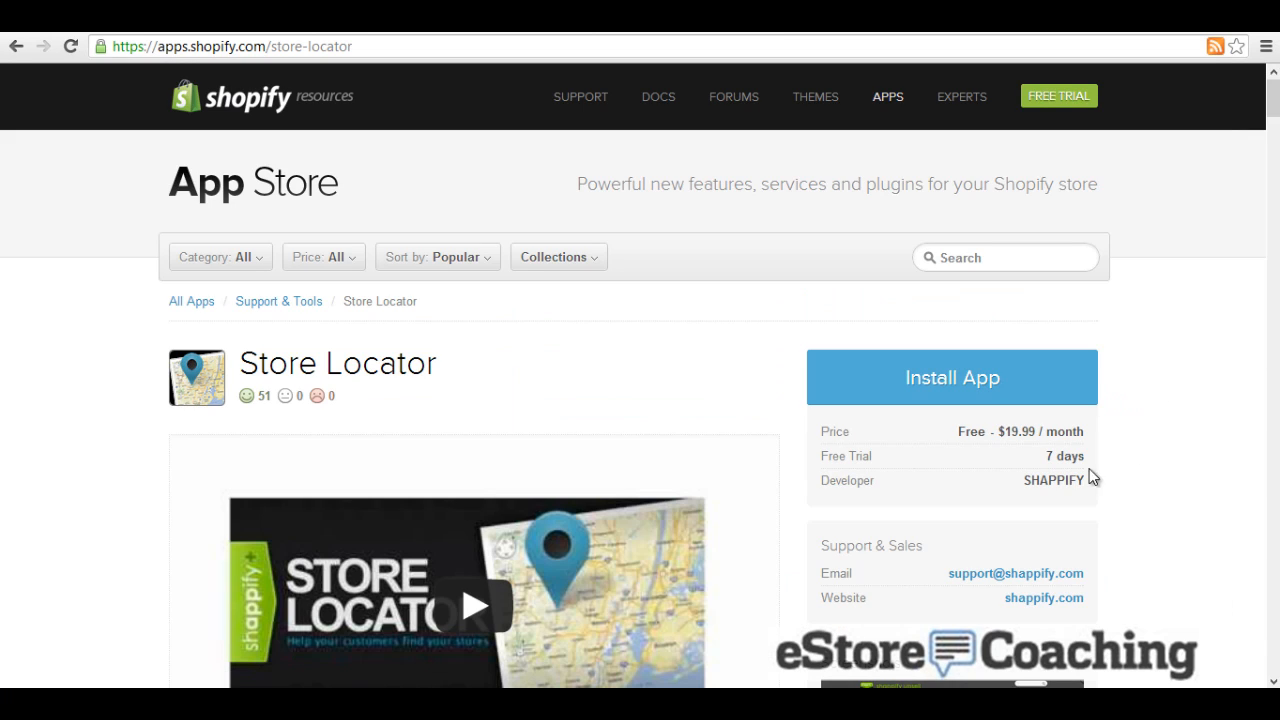
pyautogui.scroll(-2, 810, 476)
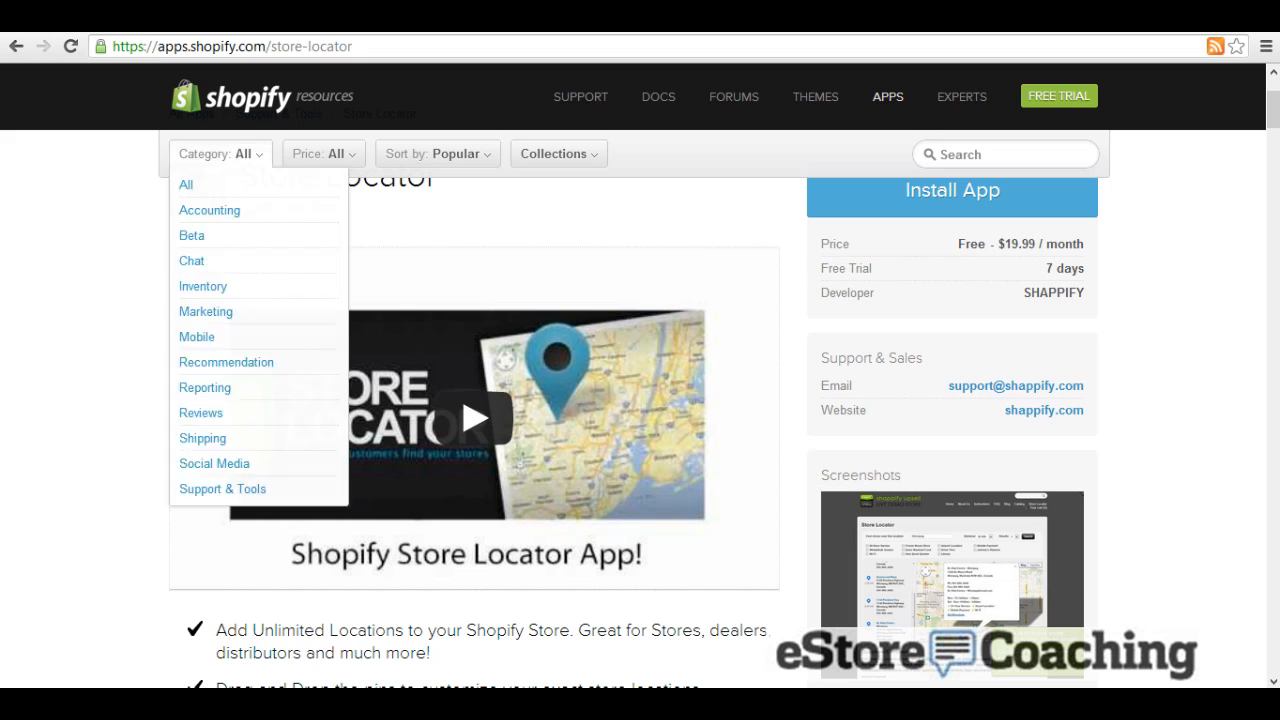
pyautogui.click(17, 46)
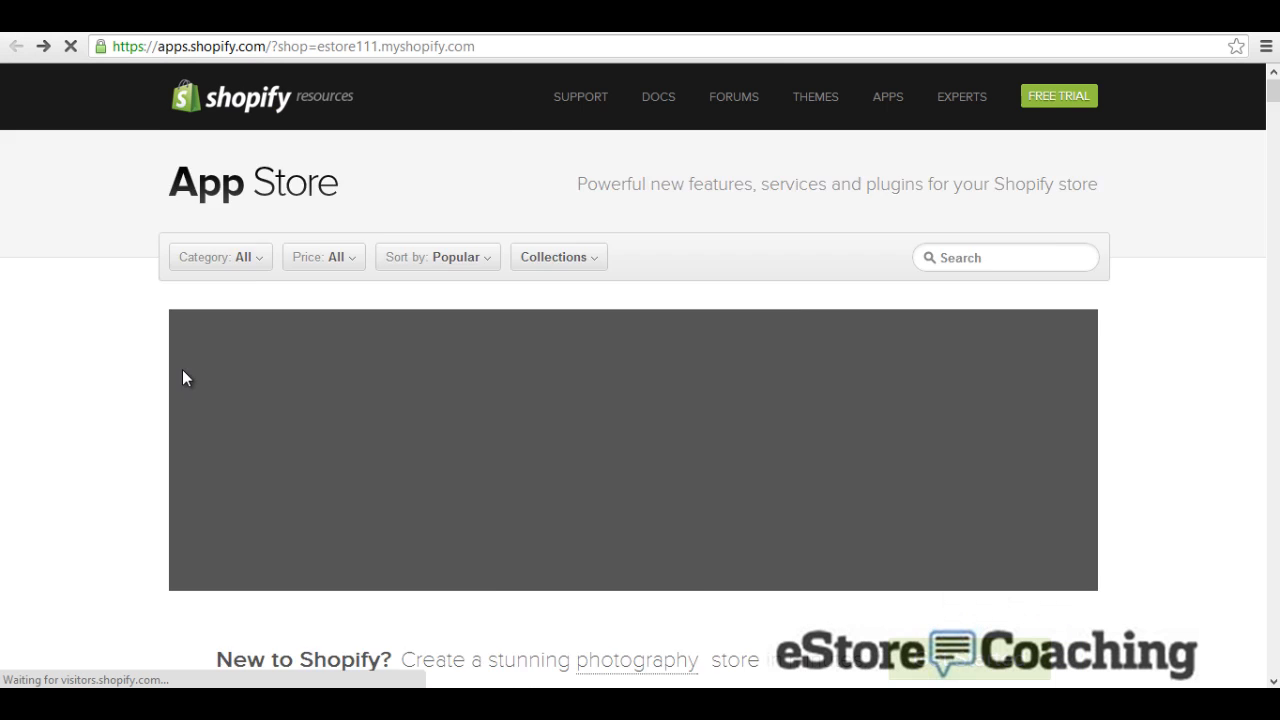
pyautogui.scroll(-3, 182, 370)
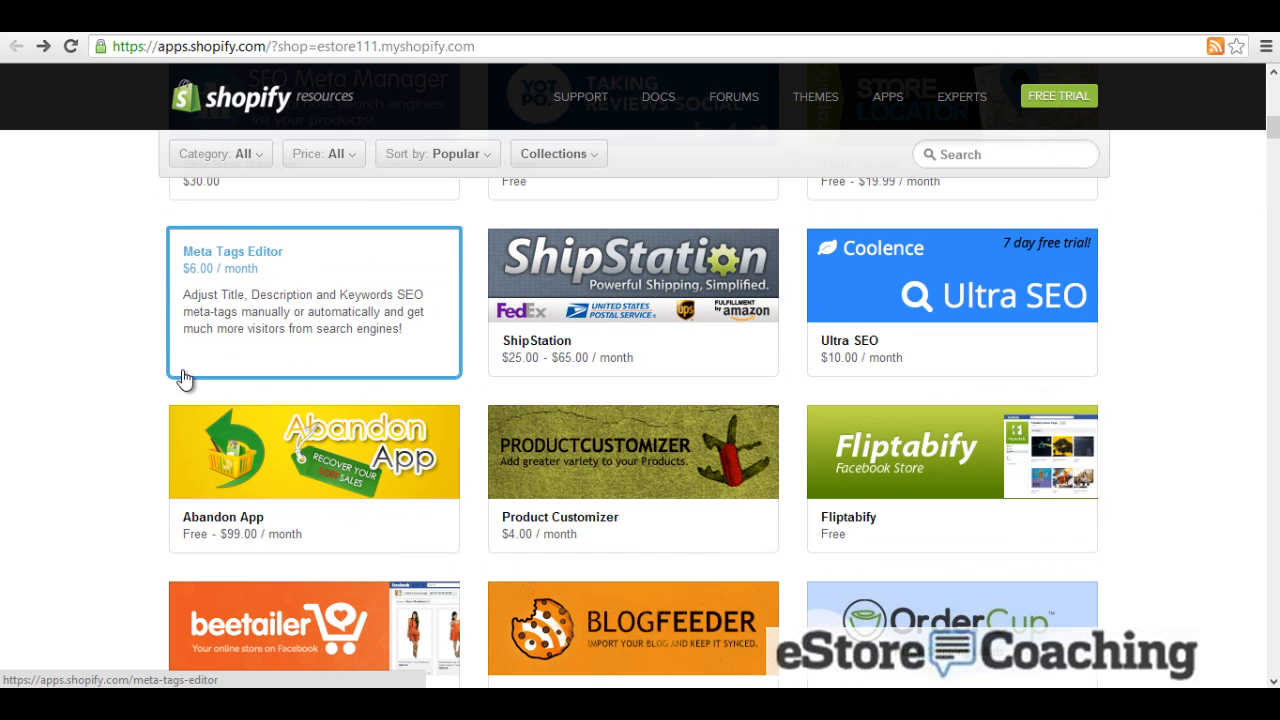
pyautogui.scroll(-2, 183, 378)
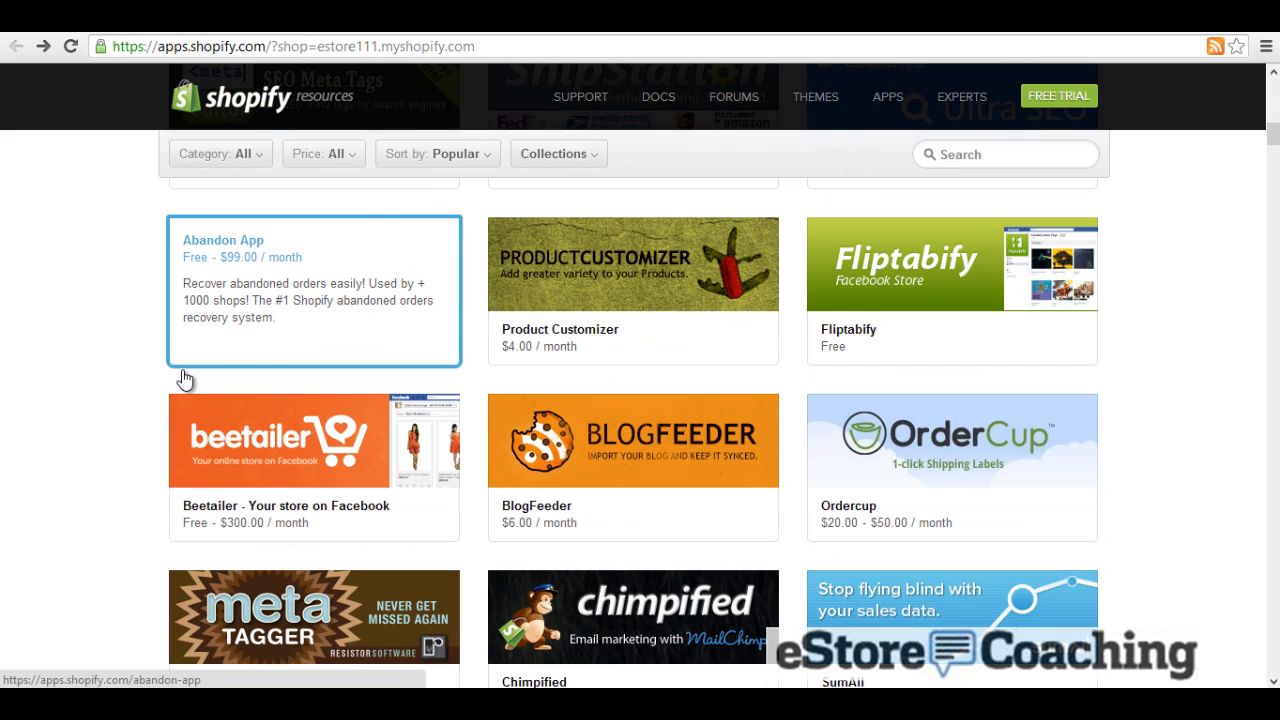
pyautogui.scroll(-1, 183, 378)
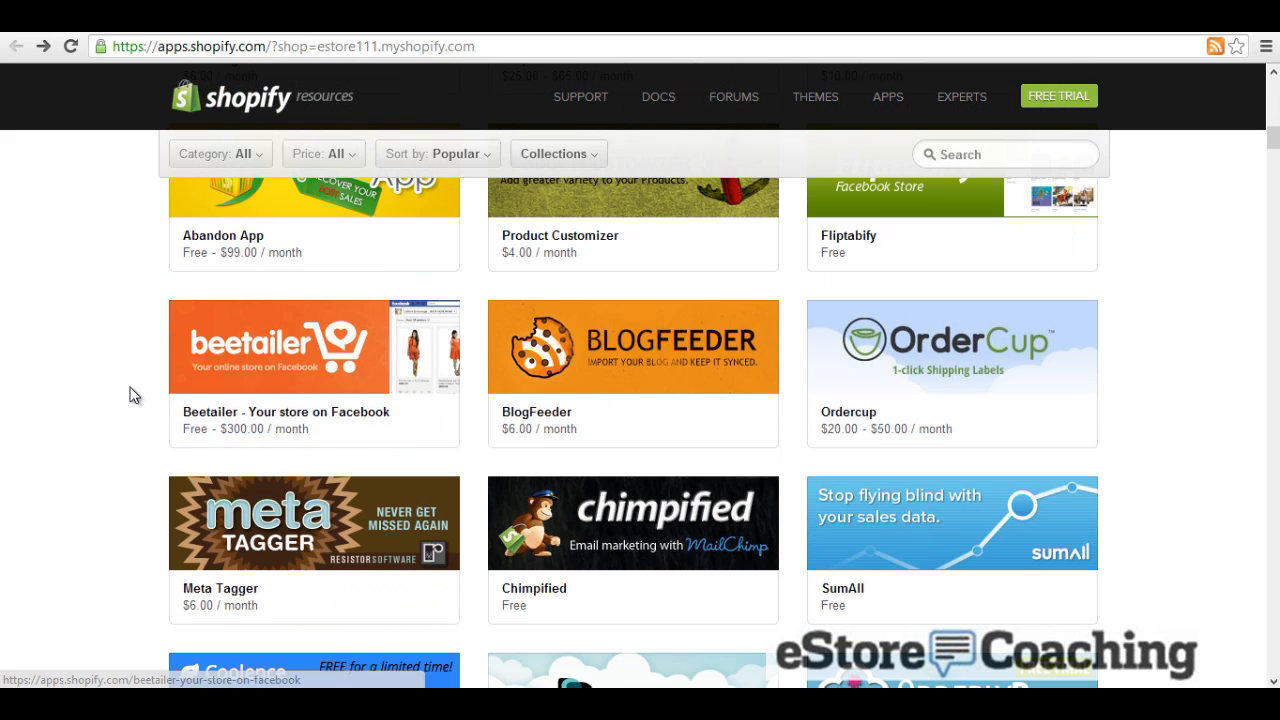
pyautogui.scroll(-2, 131, 394)
pyautogui.scroll(-1, 131, 396)
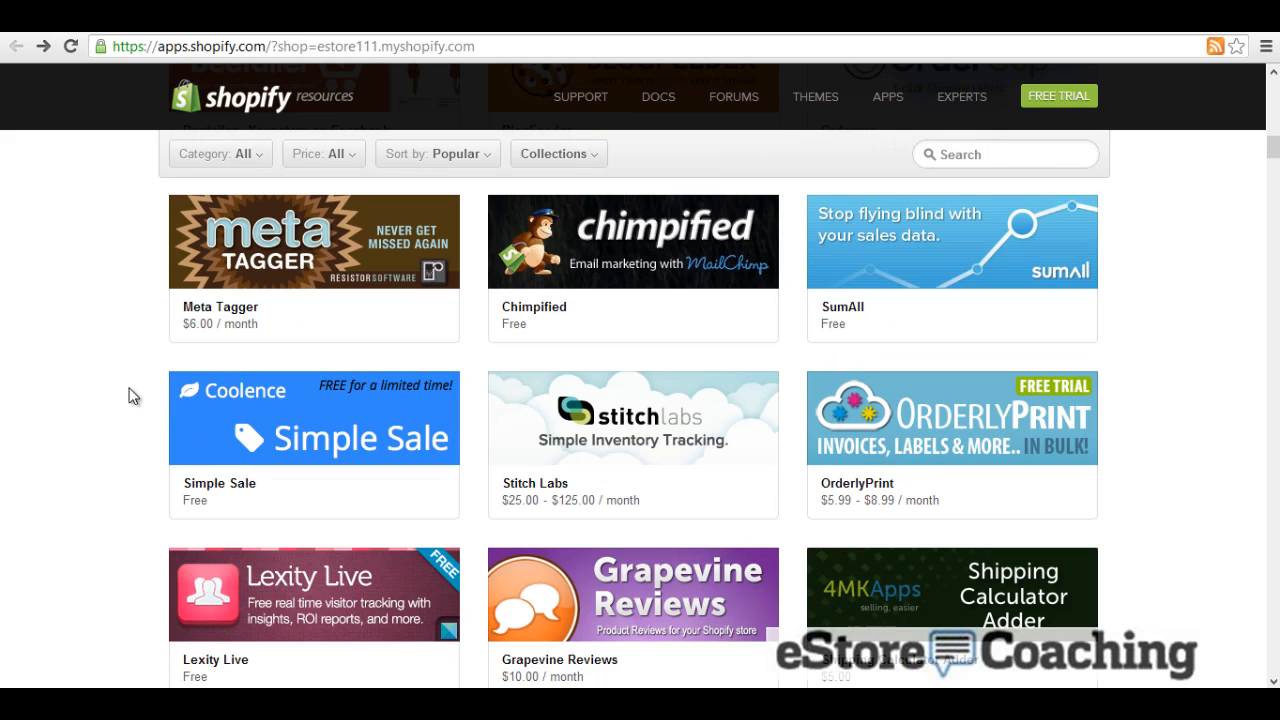
pyautogui.scroll(-5, 123, 350)
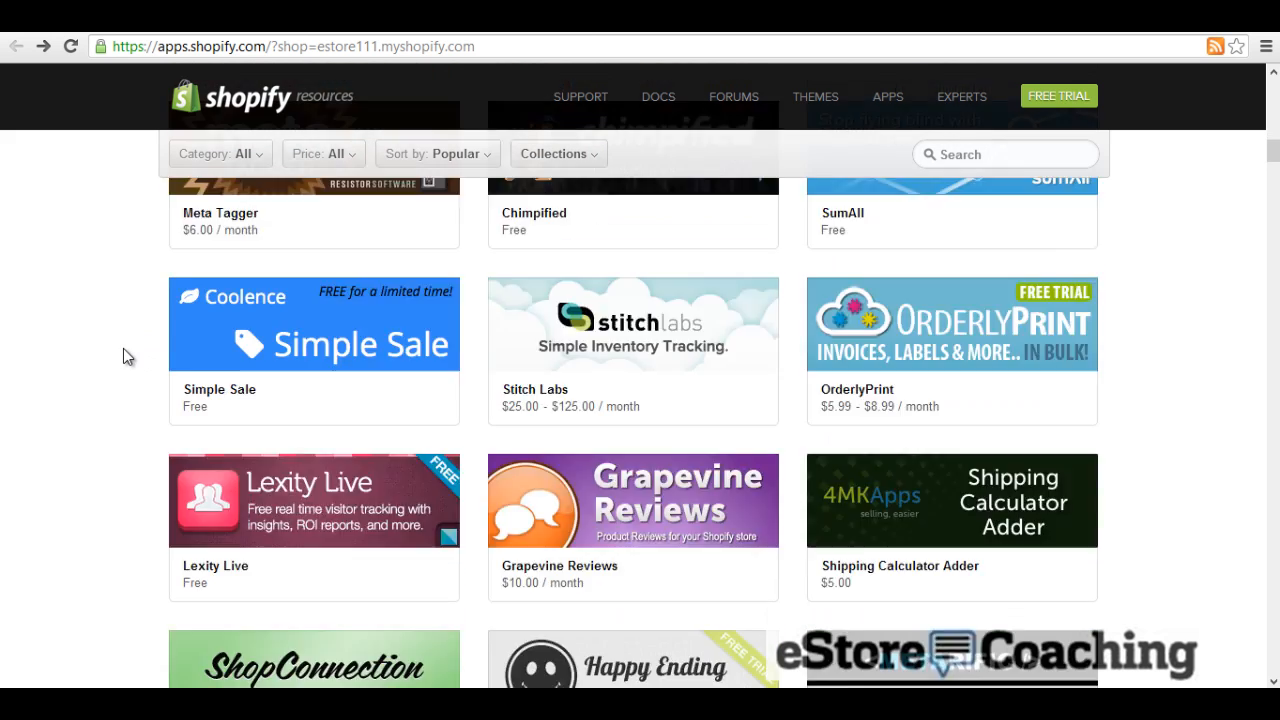
pyautogui.scroll(-2, 122, 358)
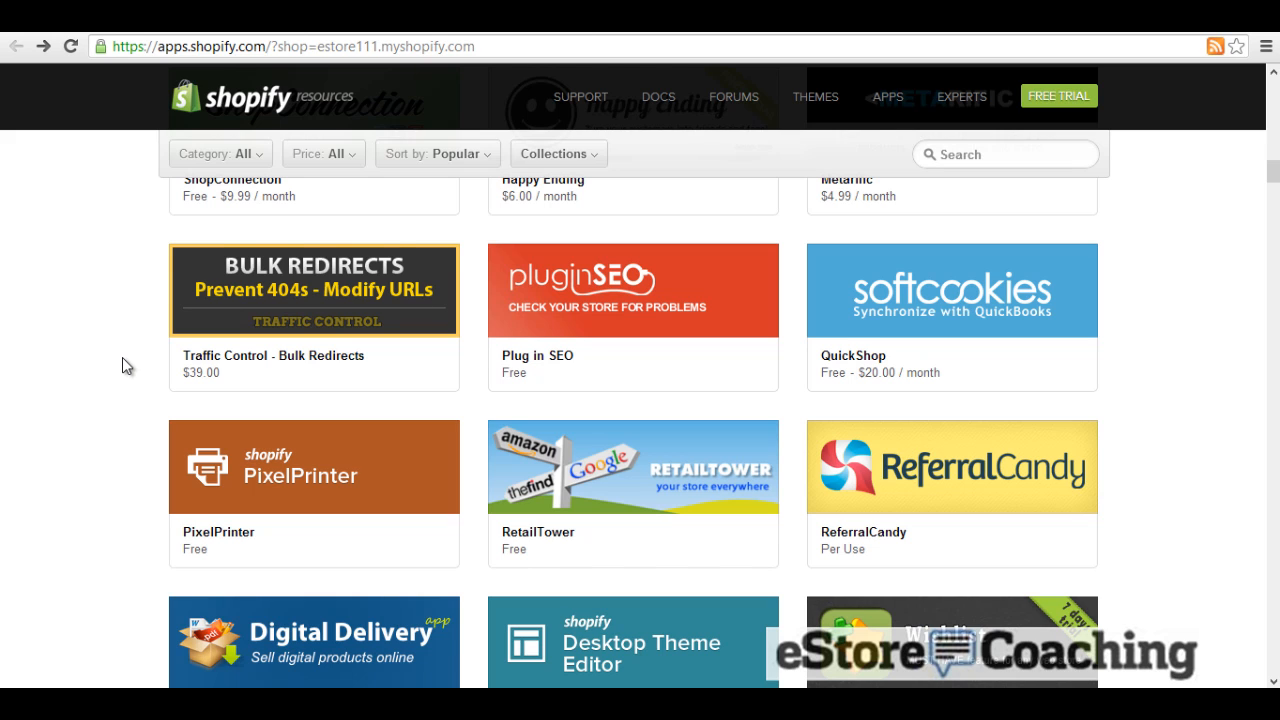
# Step: Back in the admin, review General settings: Hawaii timezone, Imperial units, US Dollars
pyautogui.click(352, 15)
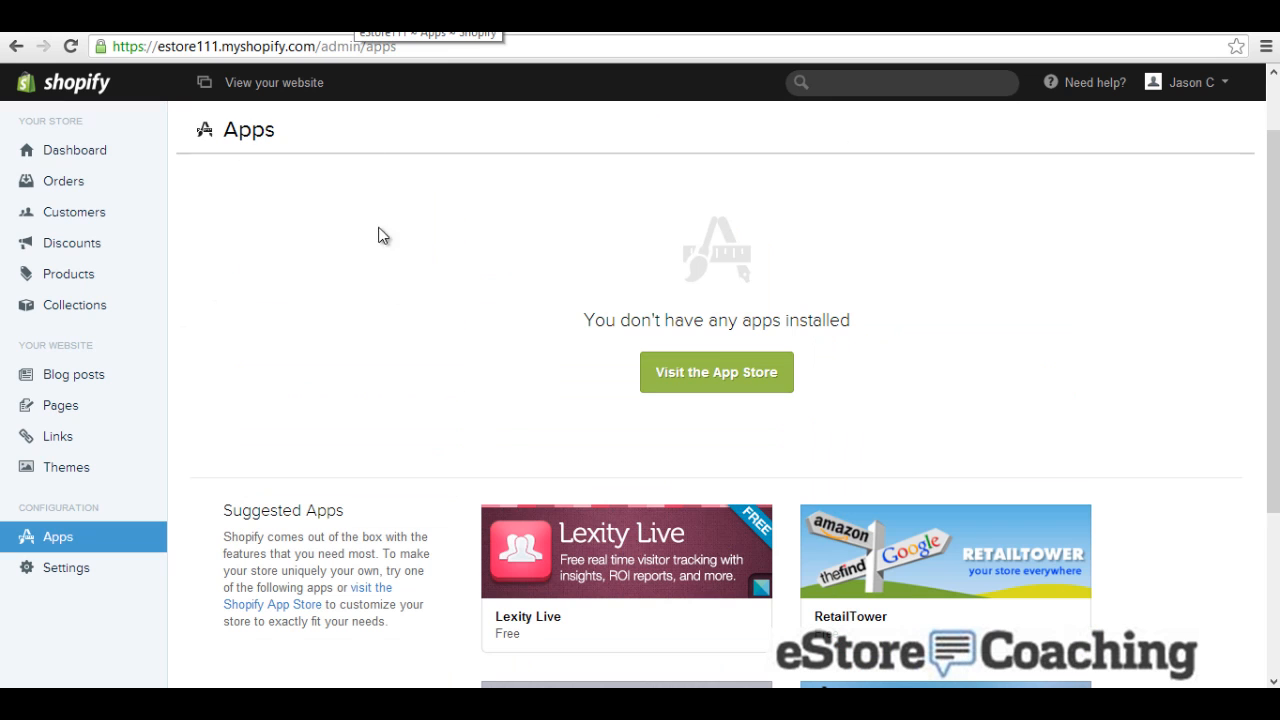
pyautogui.scroll(-3, 180, 403)
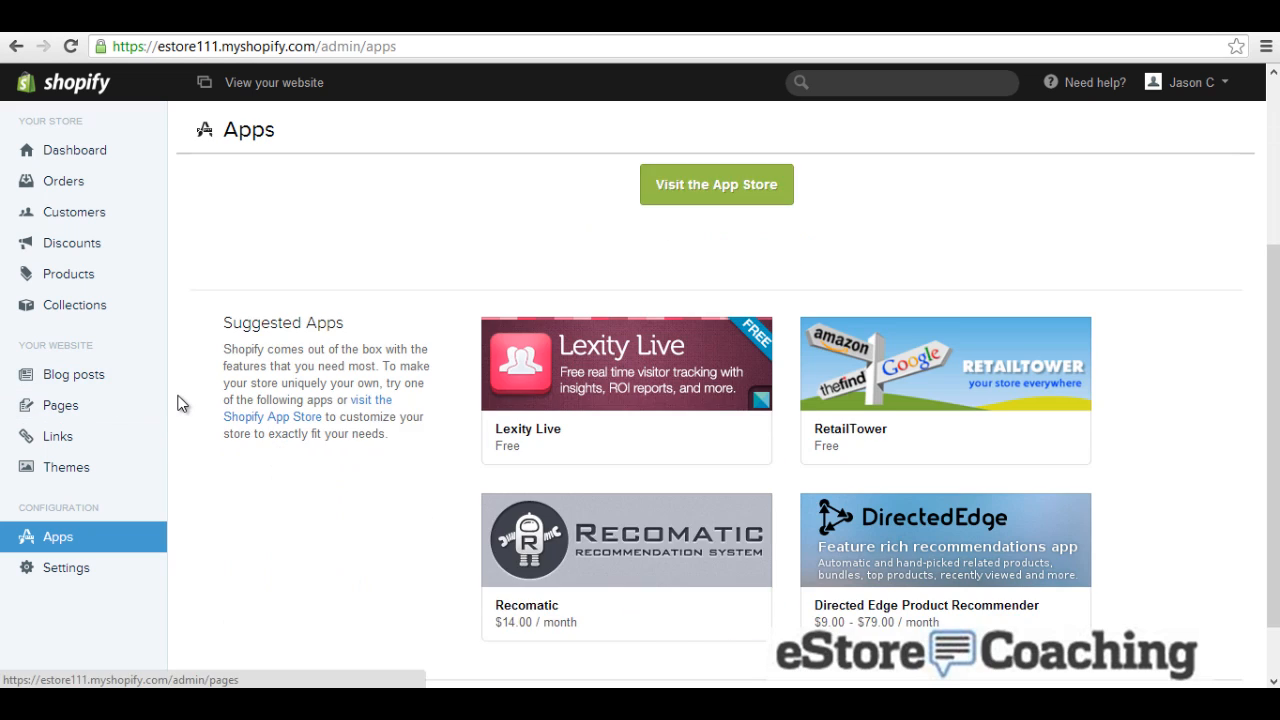
pyautogui.click(80, 568)
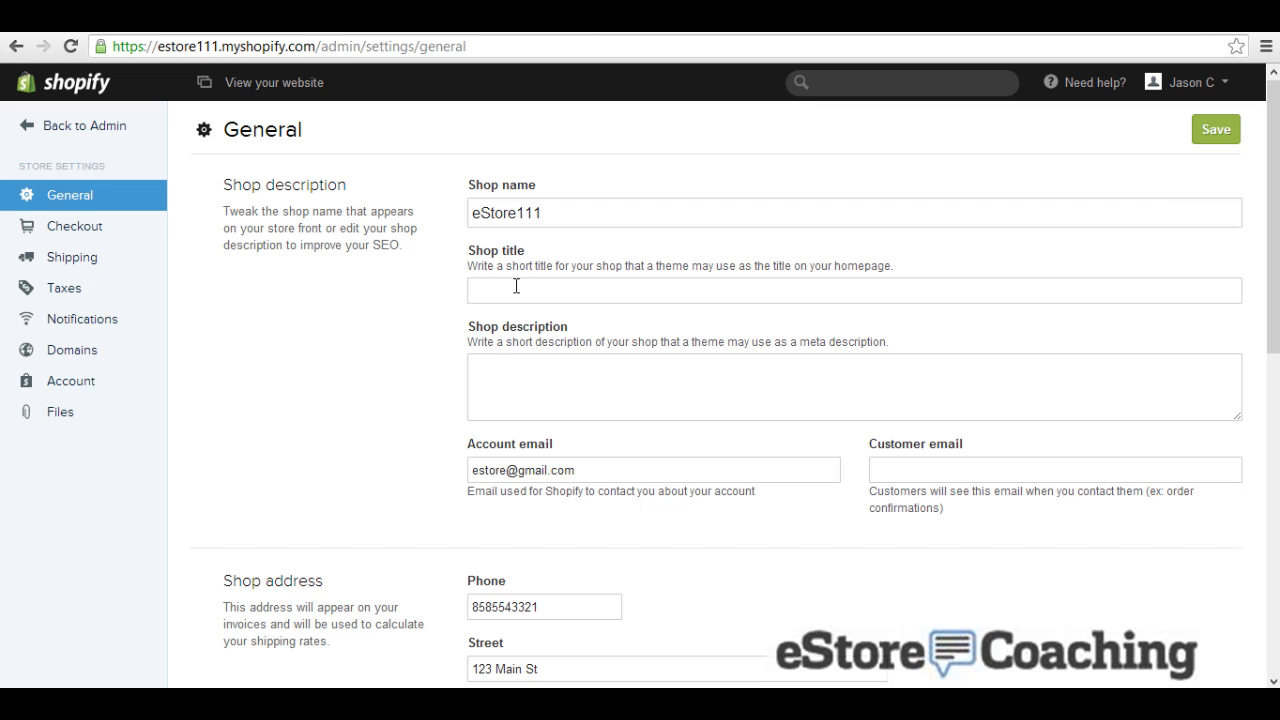
pyautogui.scroll(-3, 339, 437)
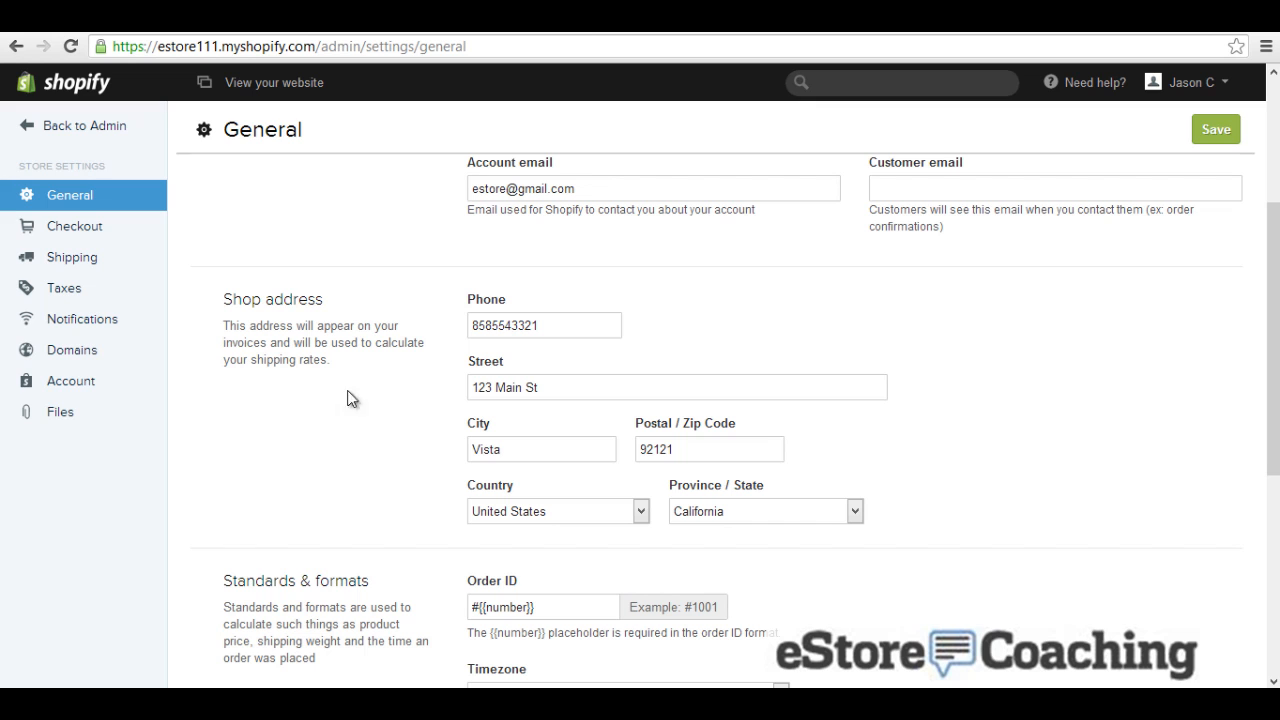
pyautogui.scroll(-3, 347, 423)
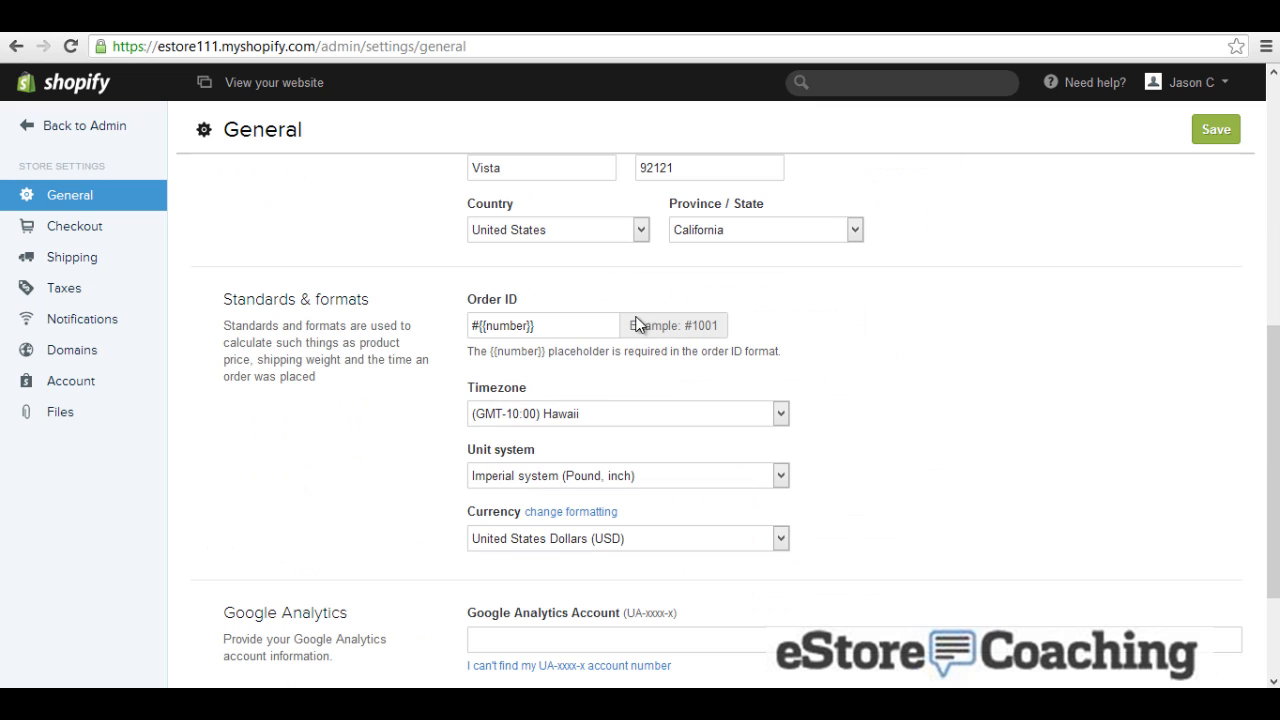
pyautogui.scroll(-2, 410, 467)
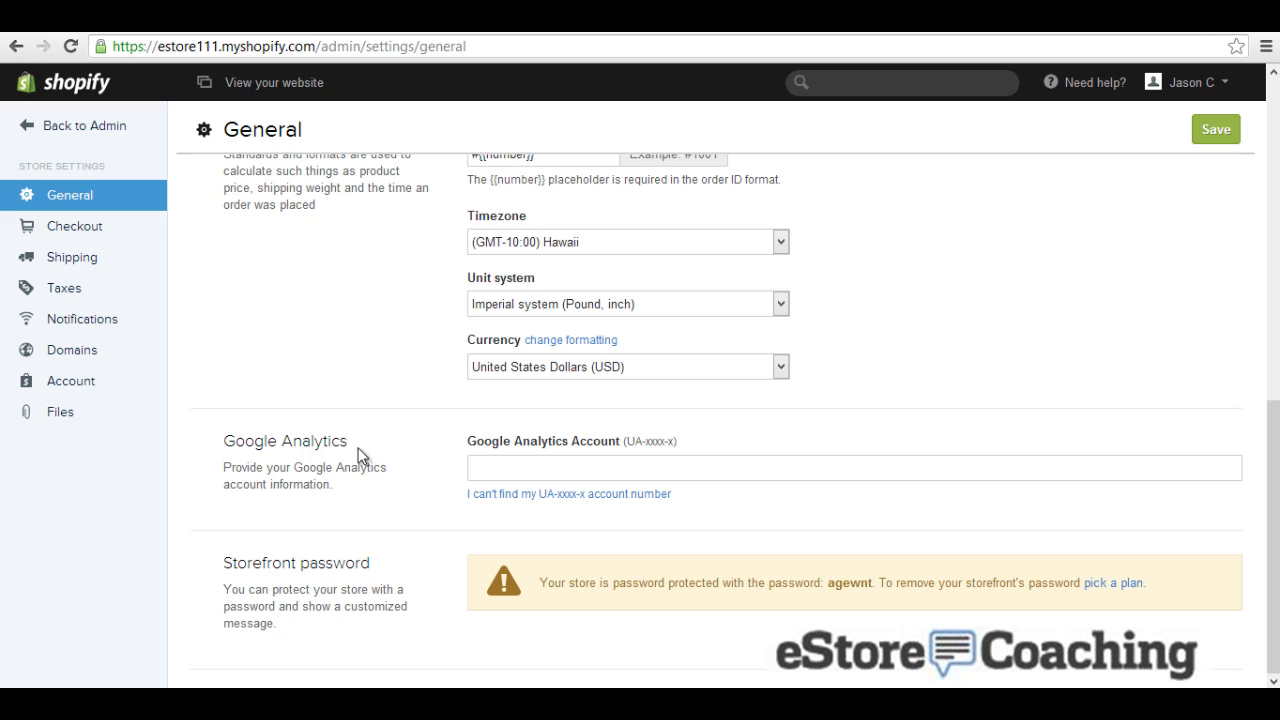
# Step: In Checkout & Payment settings, deactivate the Stripe credit card gateway
pyautogui.click(67, 236)
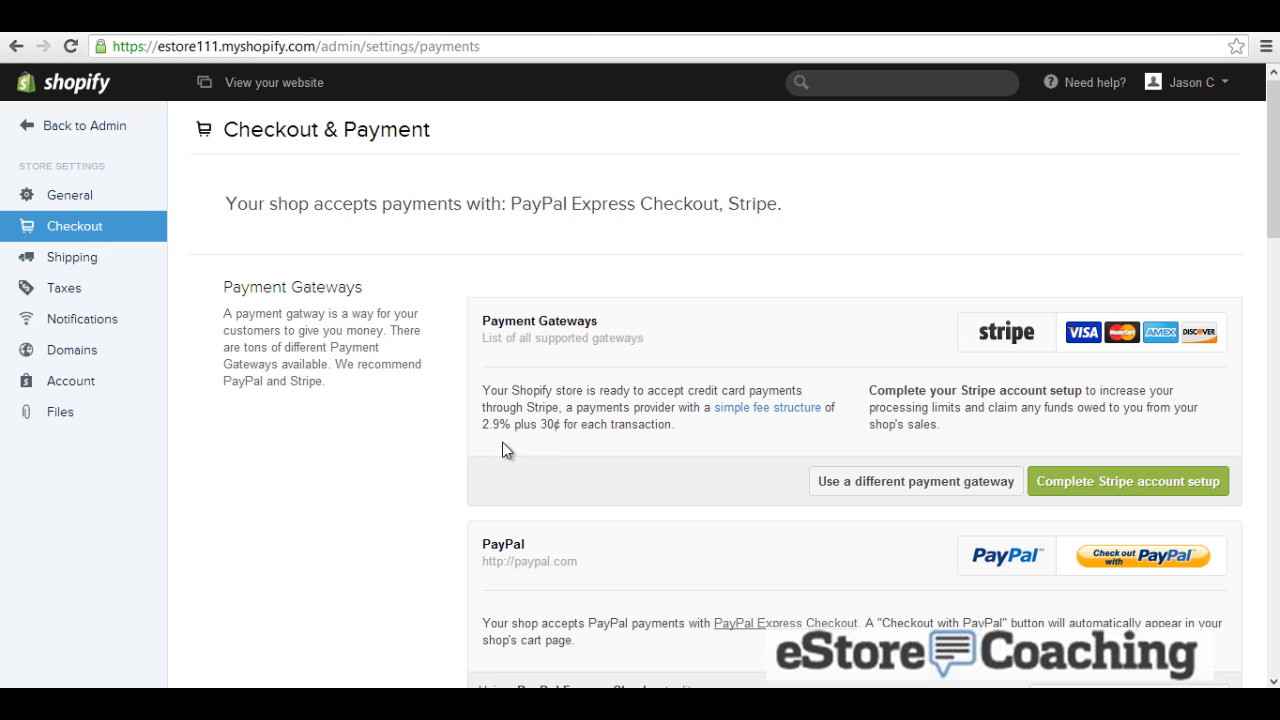
pyautogui.scroll(-1, 686, 316)
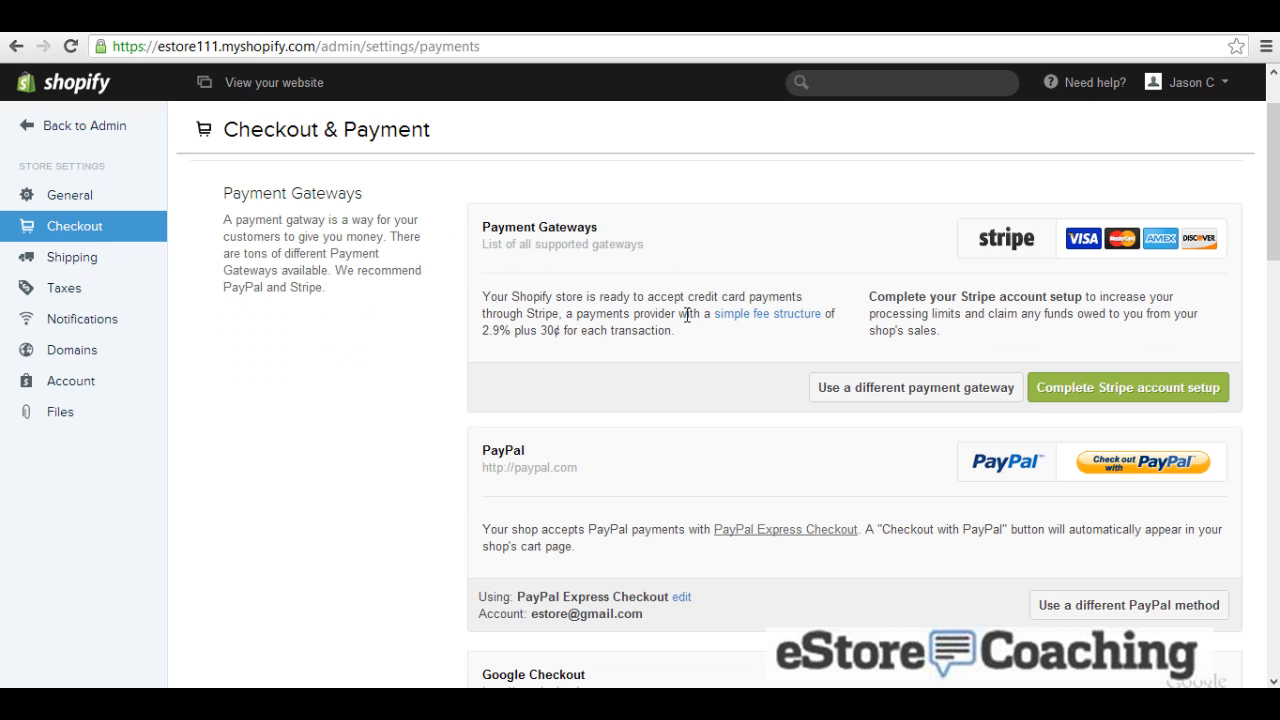
pyautogui.click(975, 398)
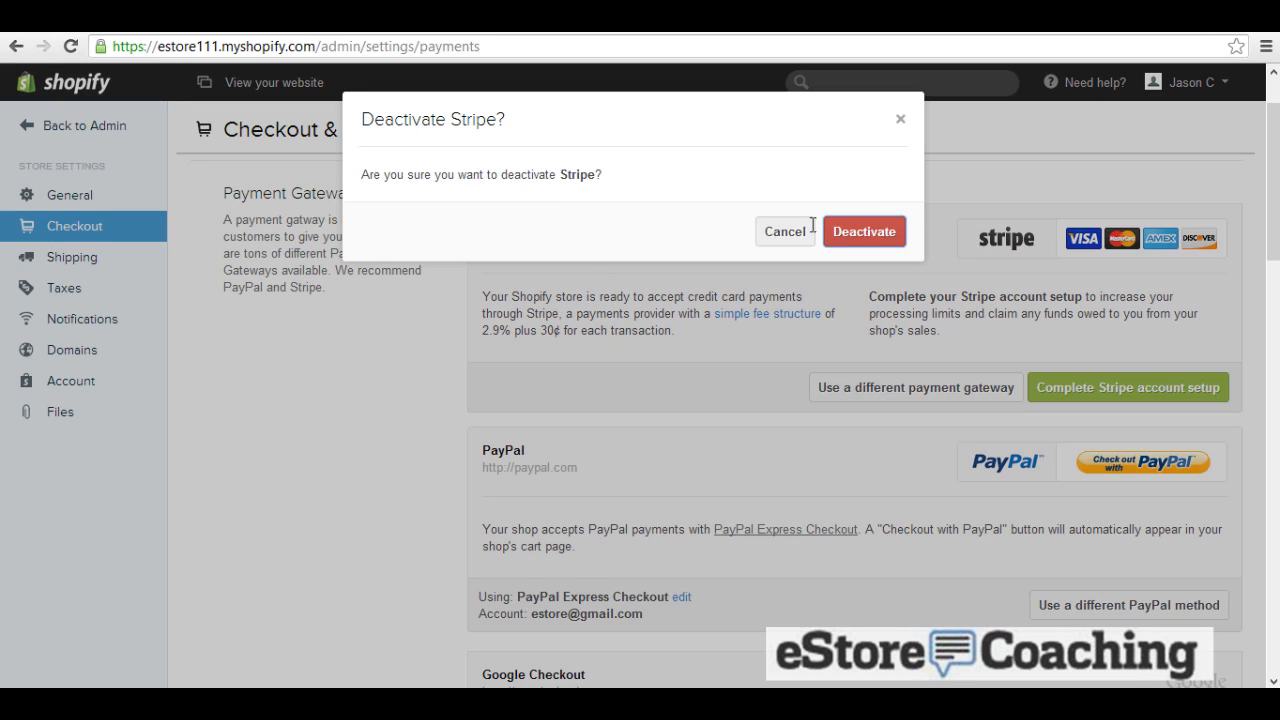
pyautogui.click(866, 234)
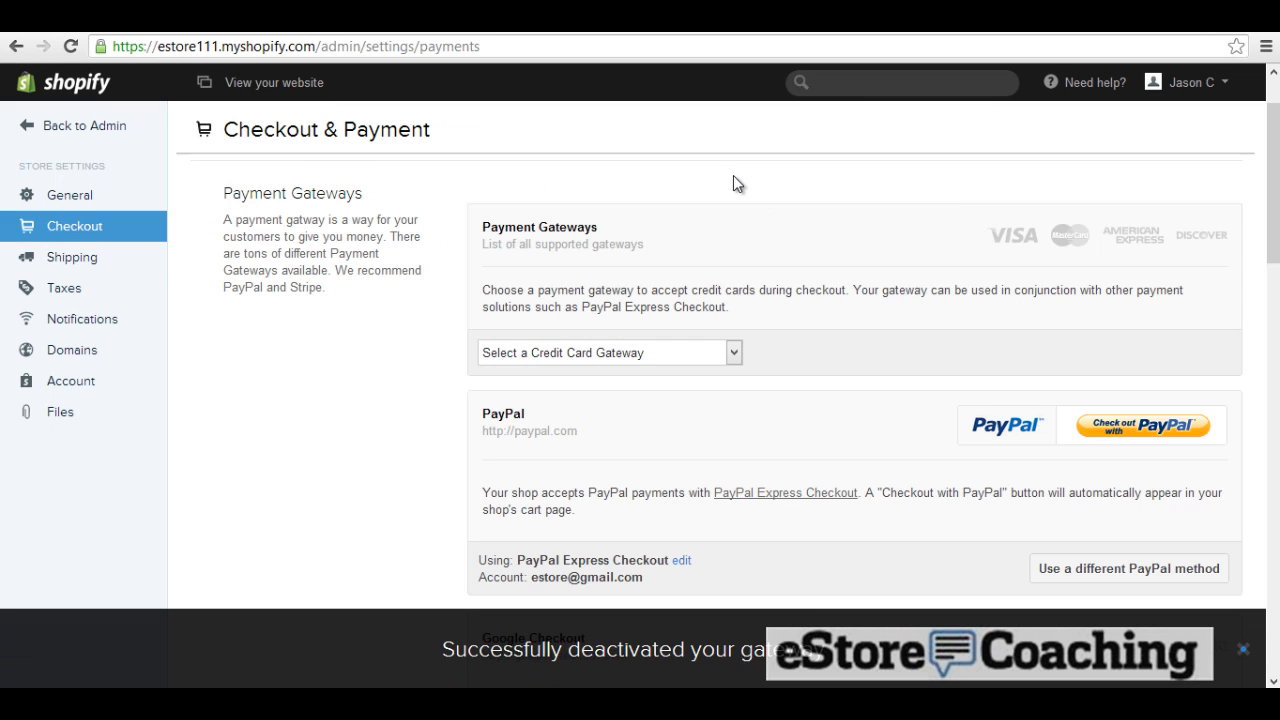
# Step: Choose the (for testing) Bogus Gateway for credit cards and activate it
pyautogui.click(690, 353)
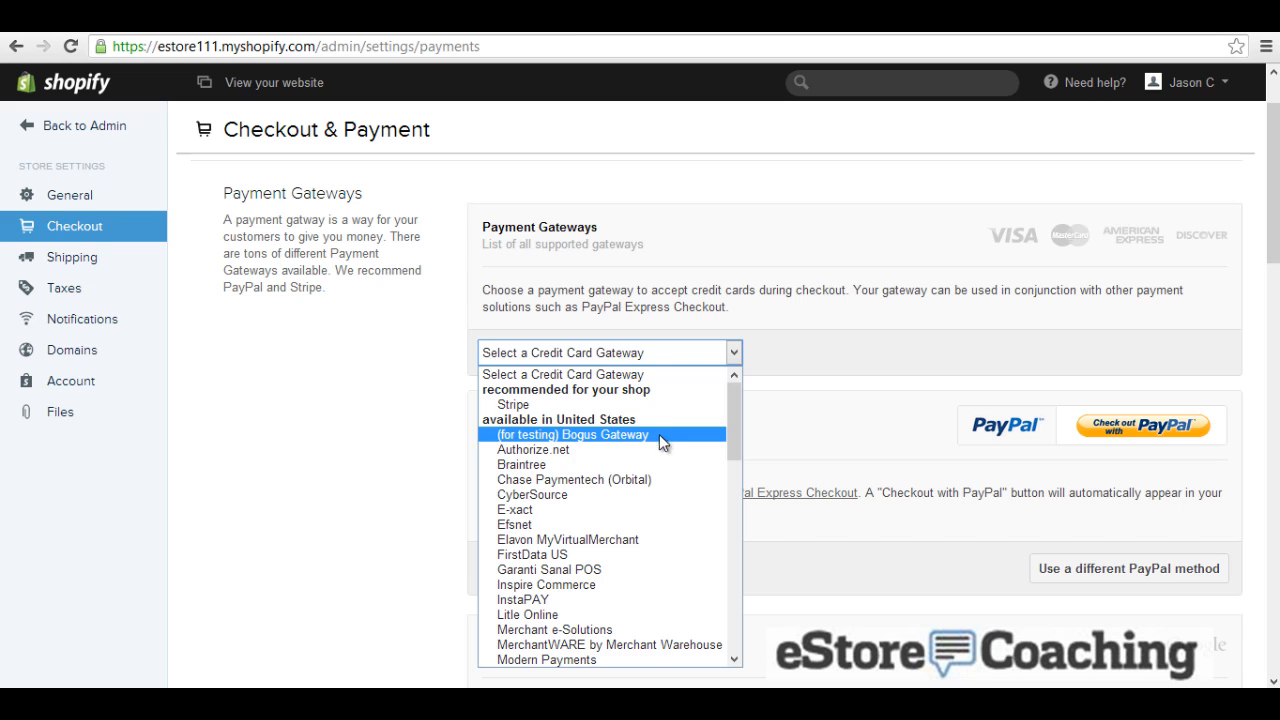
pyautogui.scroll(-2, 671, 463)
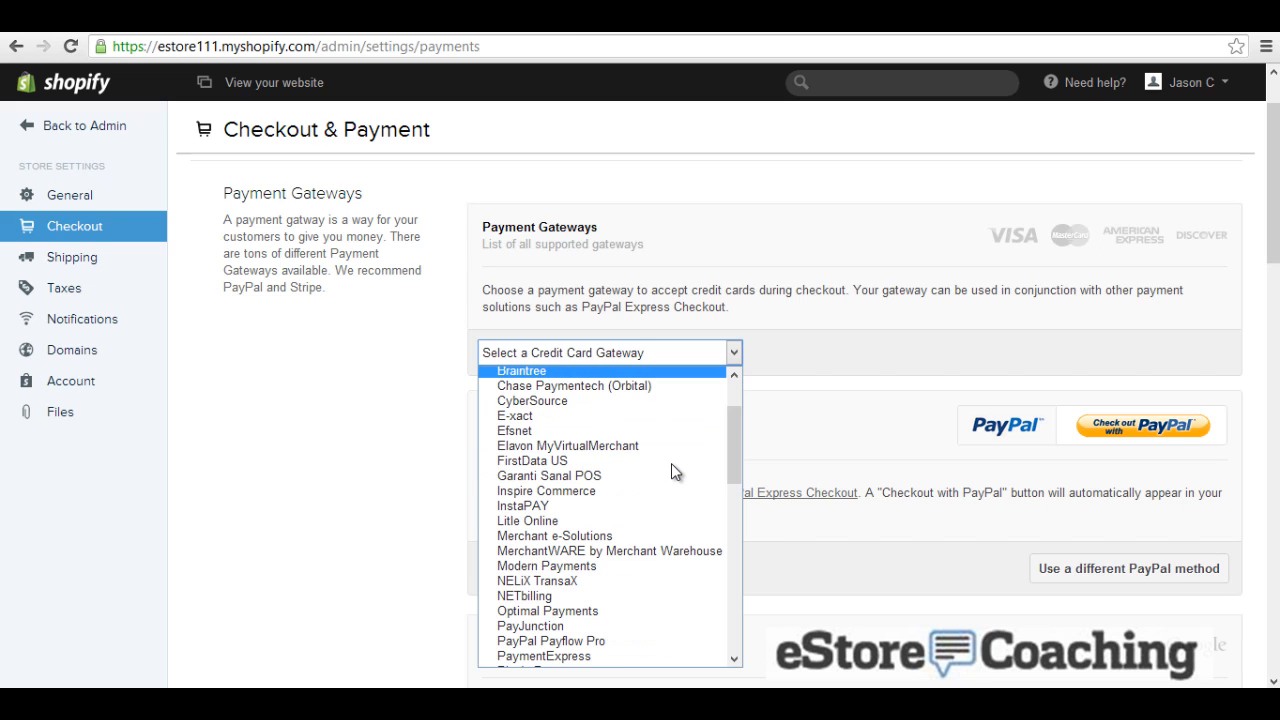
pyautogui.scroll(-4, 671, 463)
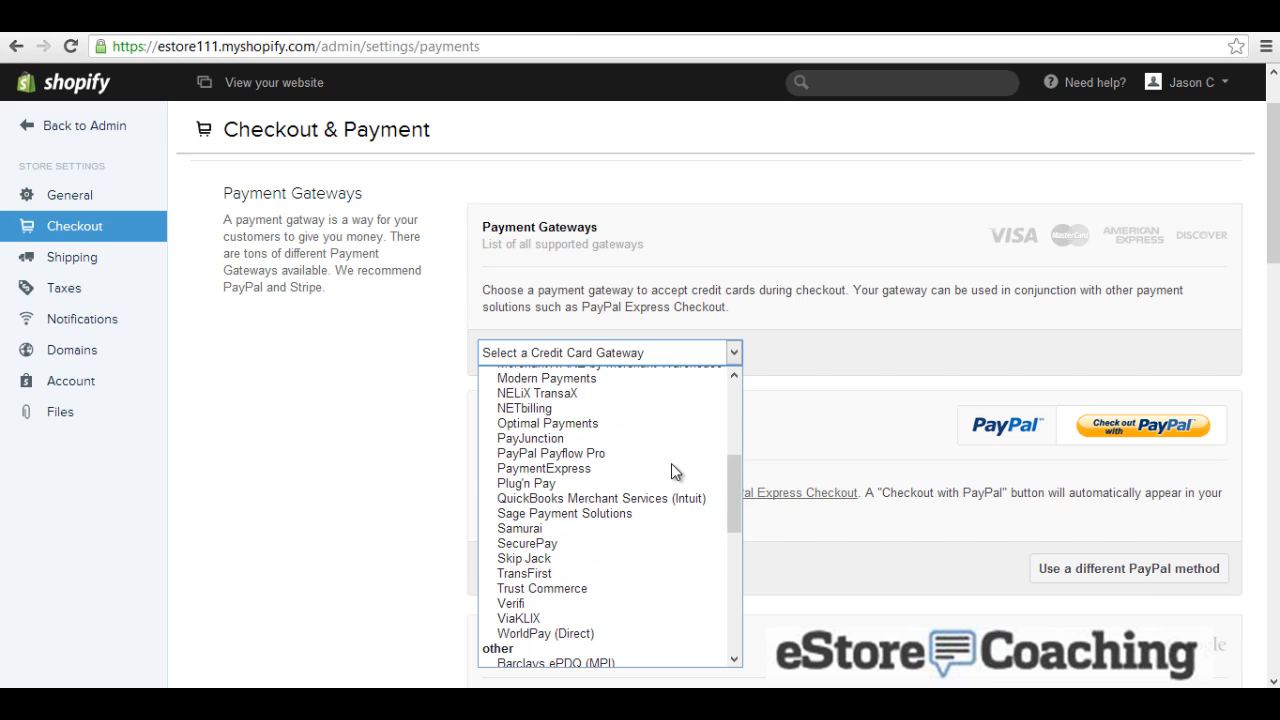
pyautogui.scroll(-10, 671, 463)
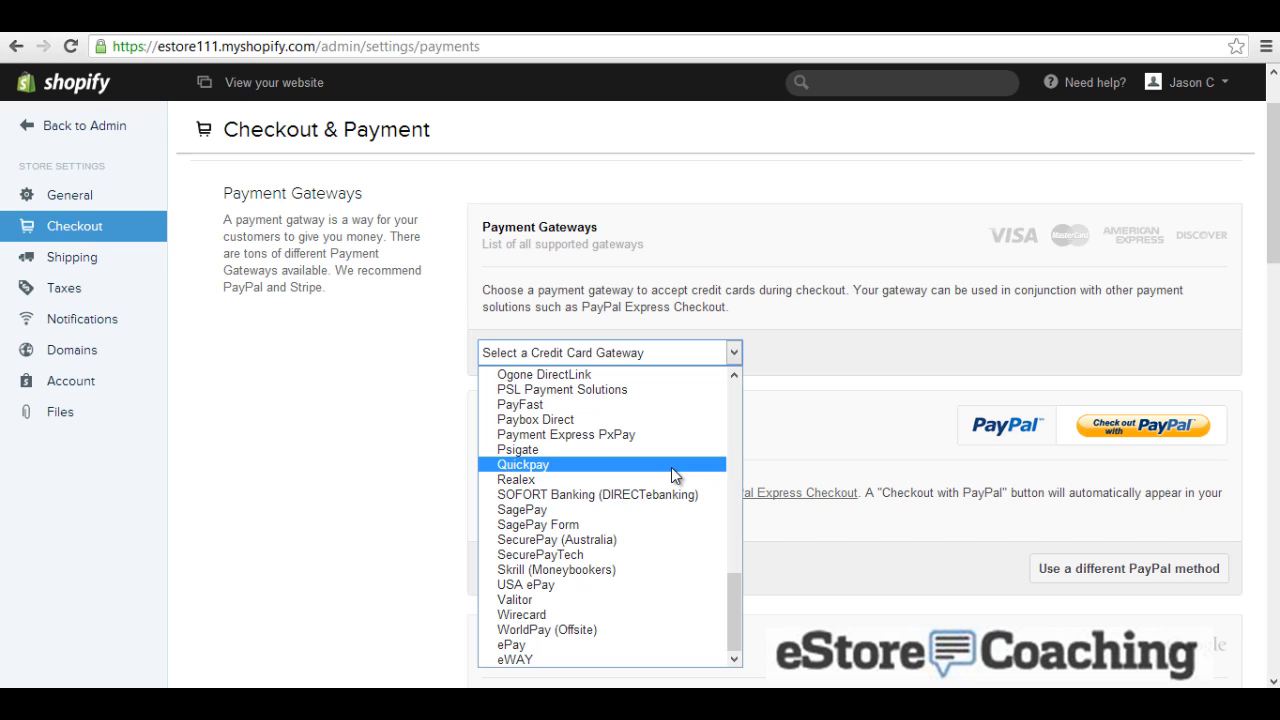
pyautogui.scroll(2, 668, 460)
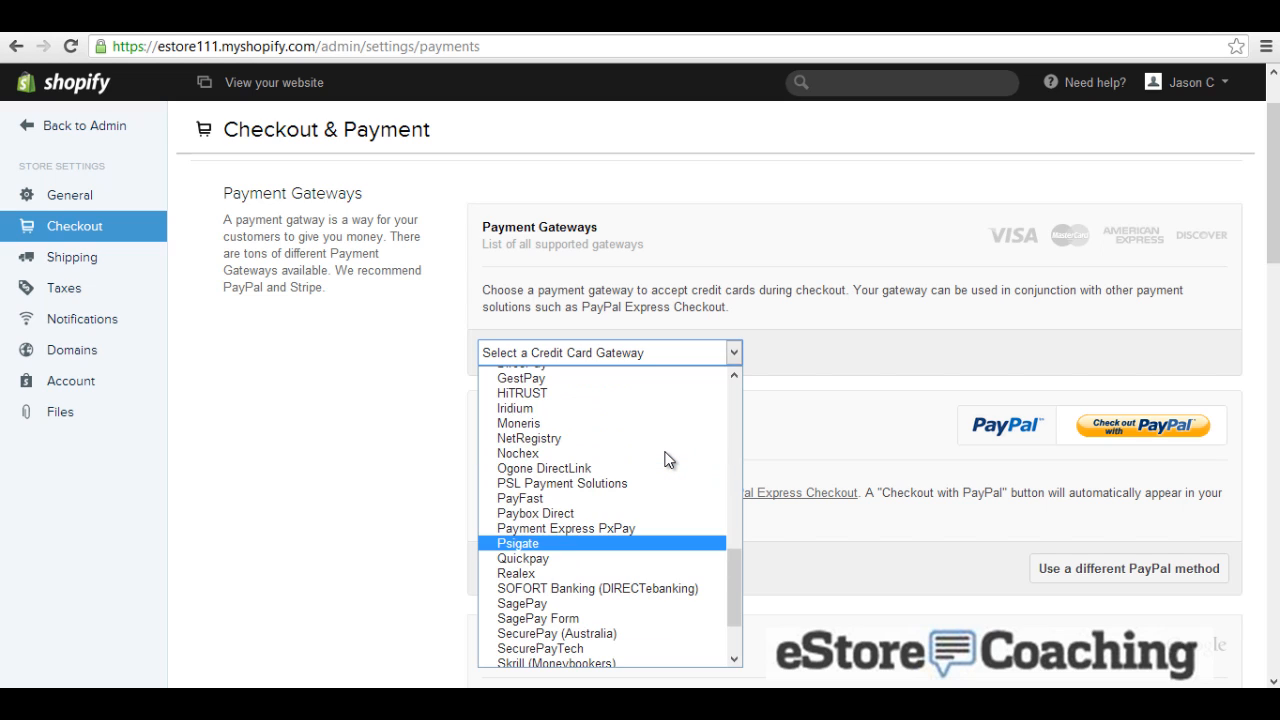
pyautogui.scroll(2, 669, 460)
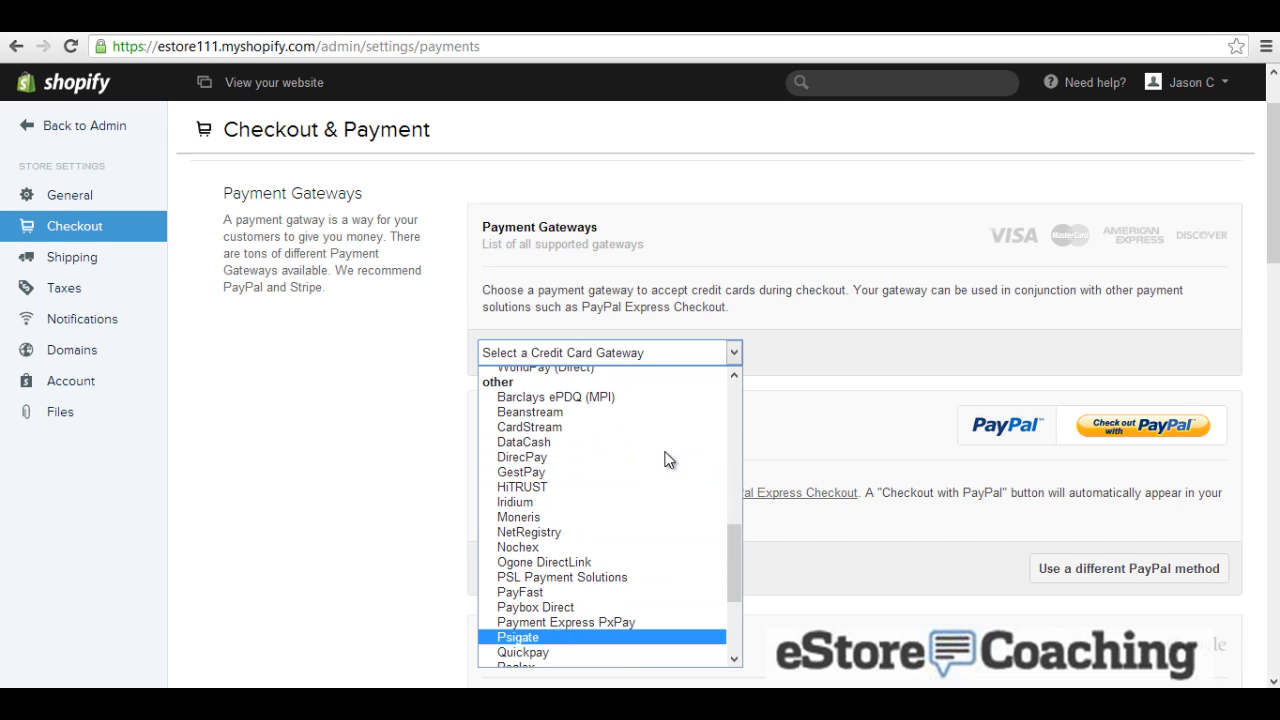
pyautogui.scroll(10, 668, 460)
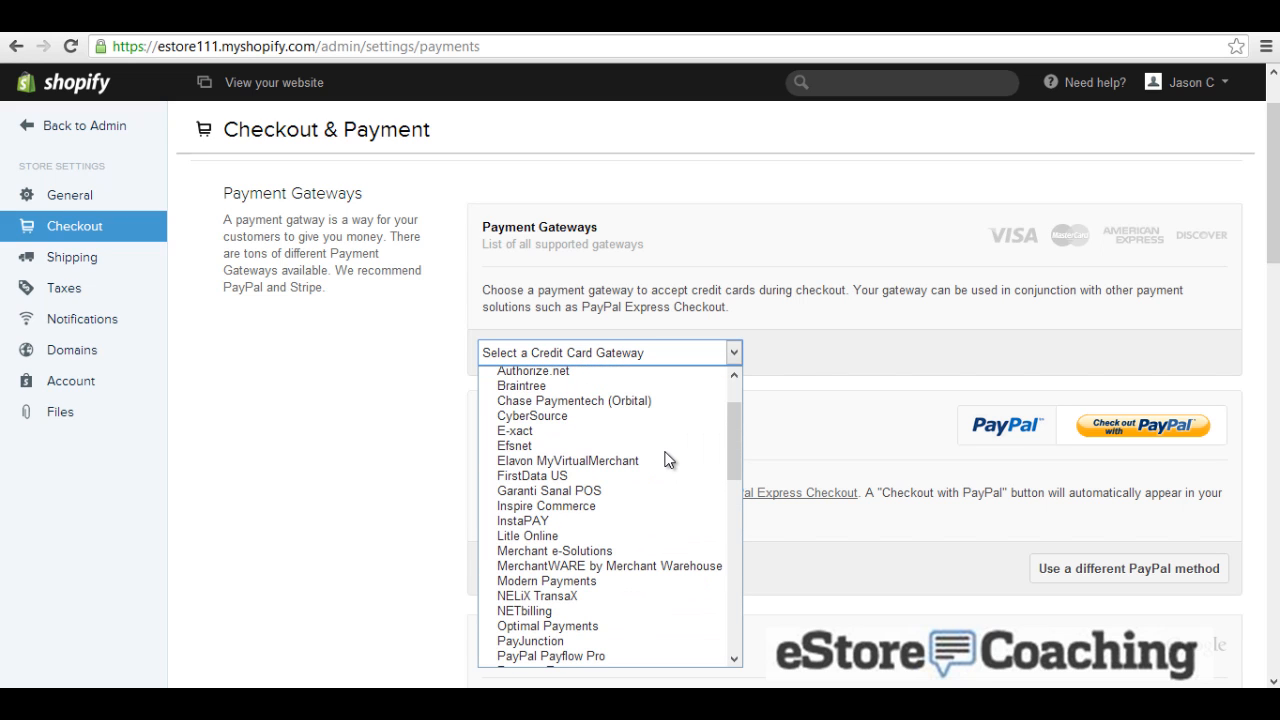
pyautogui.scroll(-2, 668, 460)
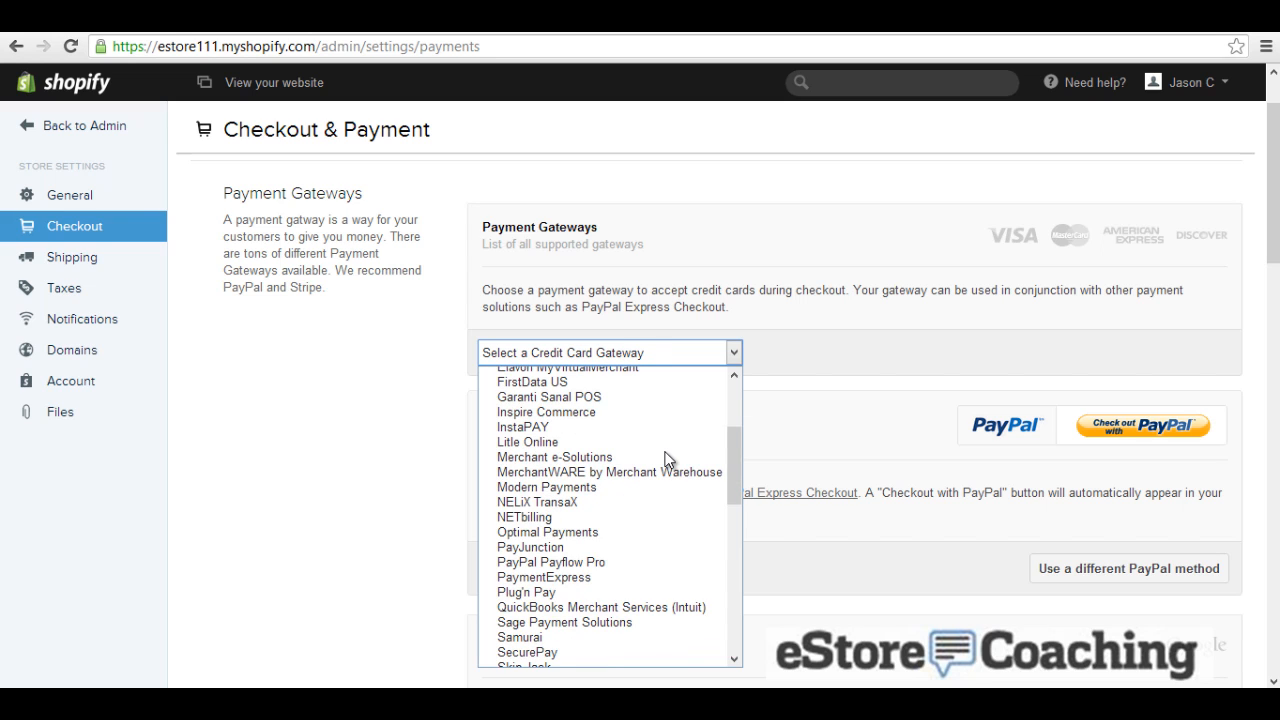
pyautogui.scroll(4, 668, 460)
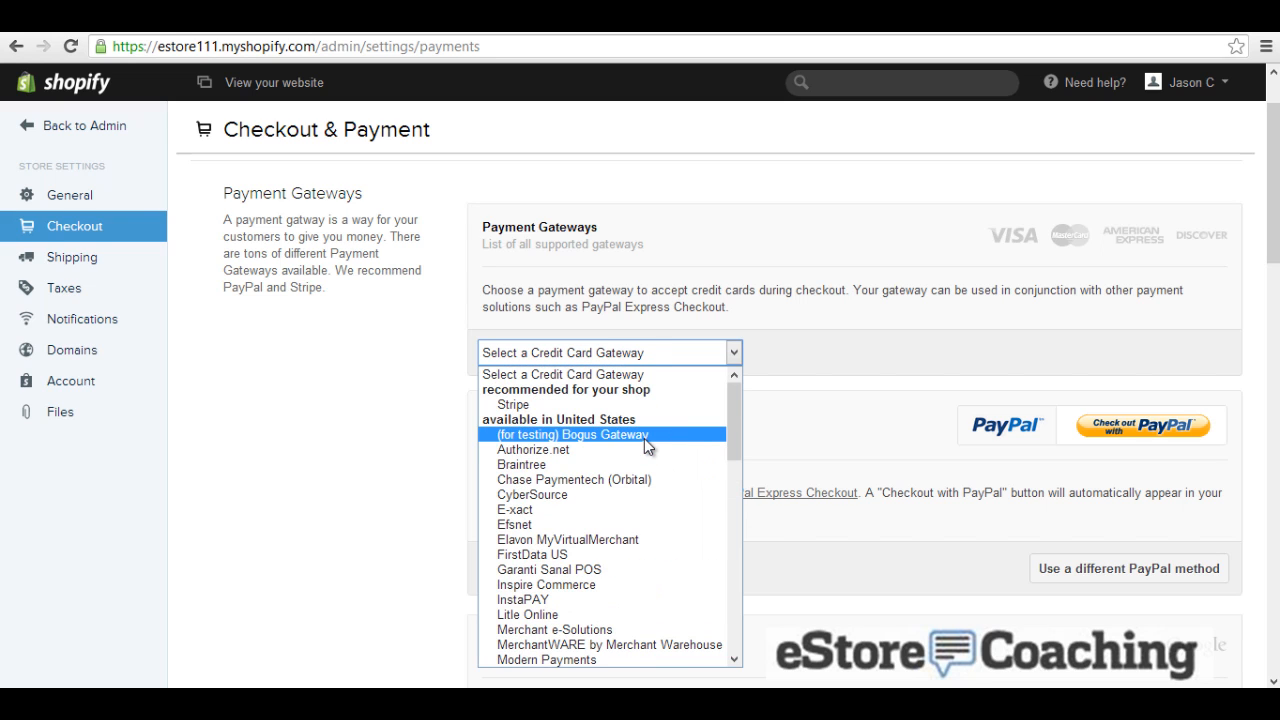
pyautogui.click(644, 438)
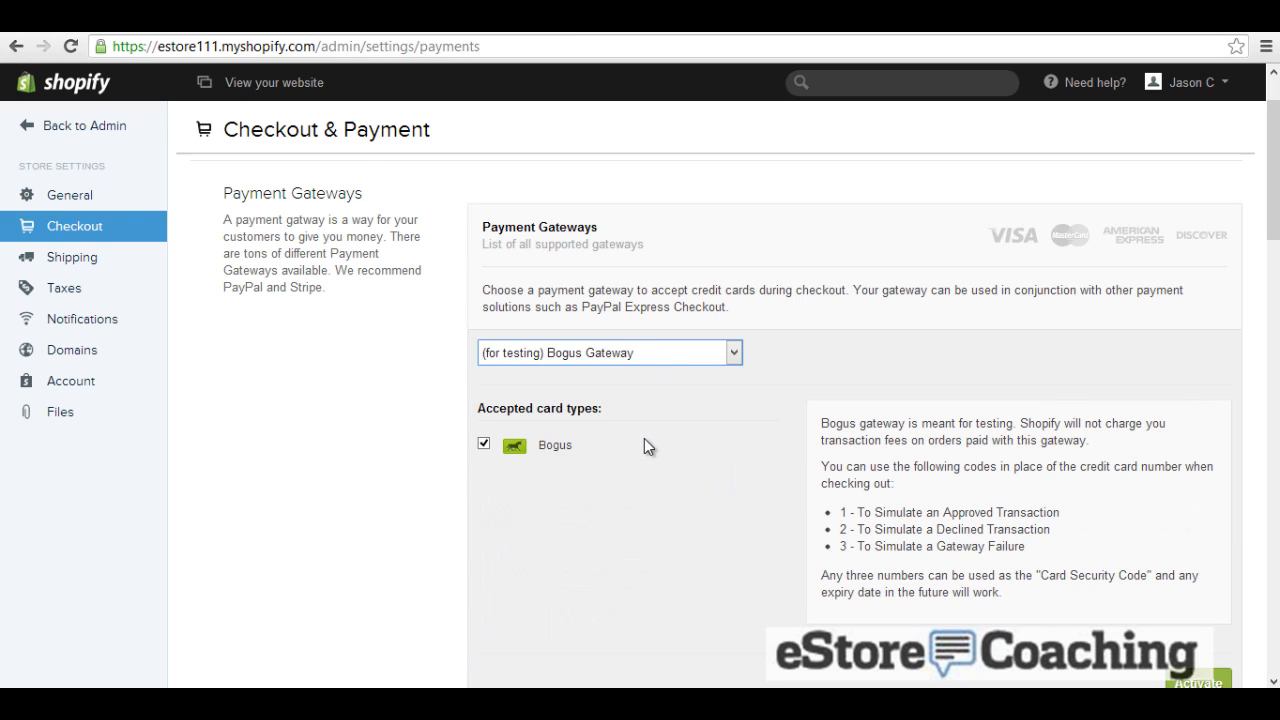
pyautogui.scroll(-1, 644, 438)
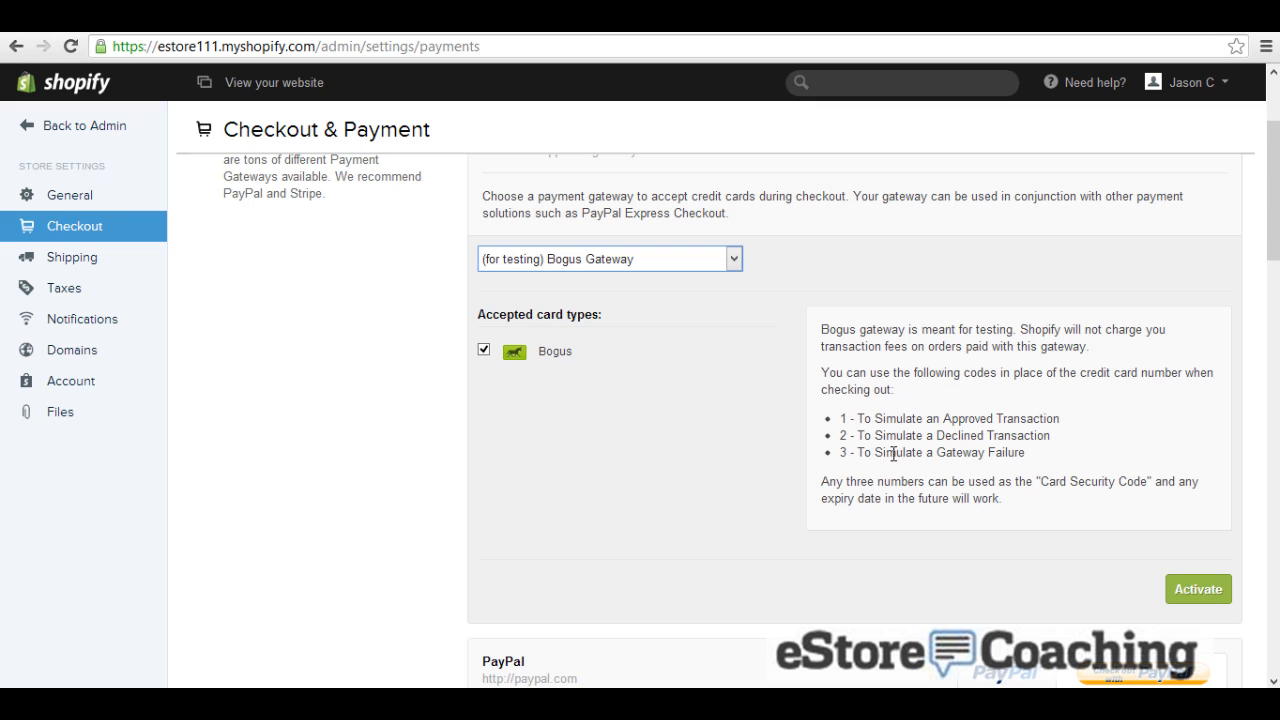
pyautogui.scroll(-1, 899, 466)
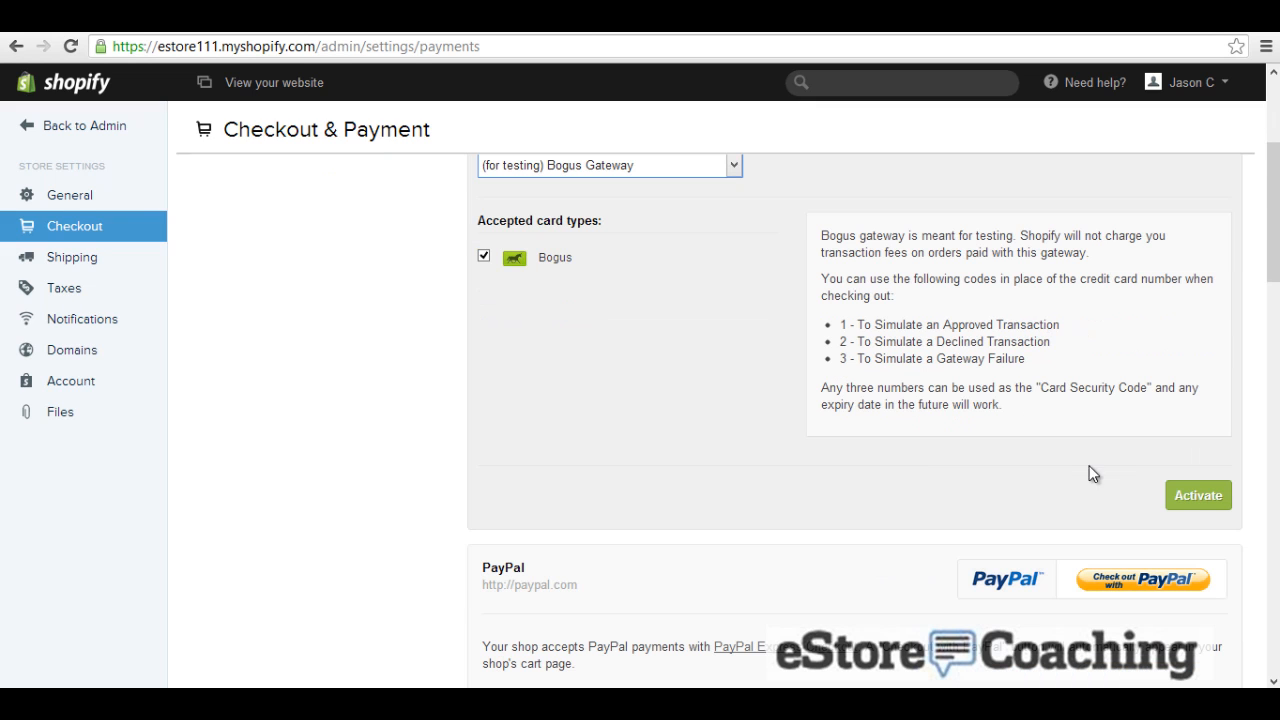
pyautogui.click(1190, 496)
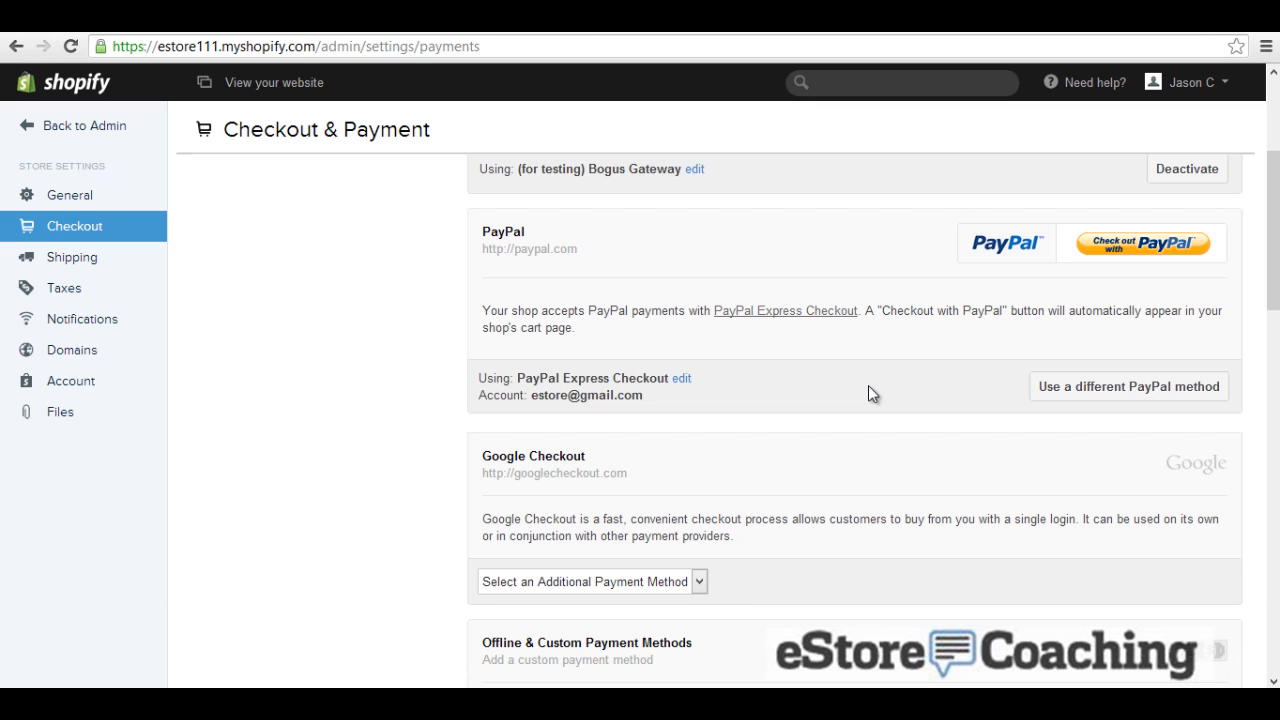
# Step: Leave additional methods at none and activate Cash on Delivery (COD) as a custom method
pyautogui.scroll(-1, 868, 385)
pyautogui.scroll(1, 868, 386)
pyautogui.scroll(1, 868, 377)
pyautogui.scroll(-3, 868, 377)
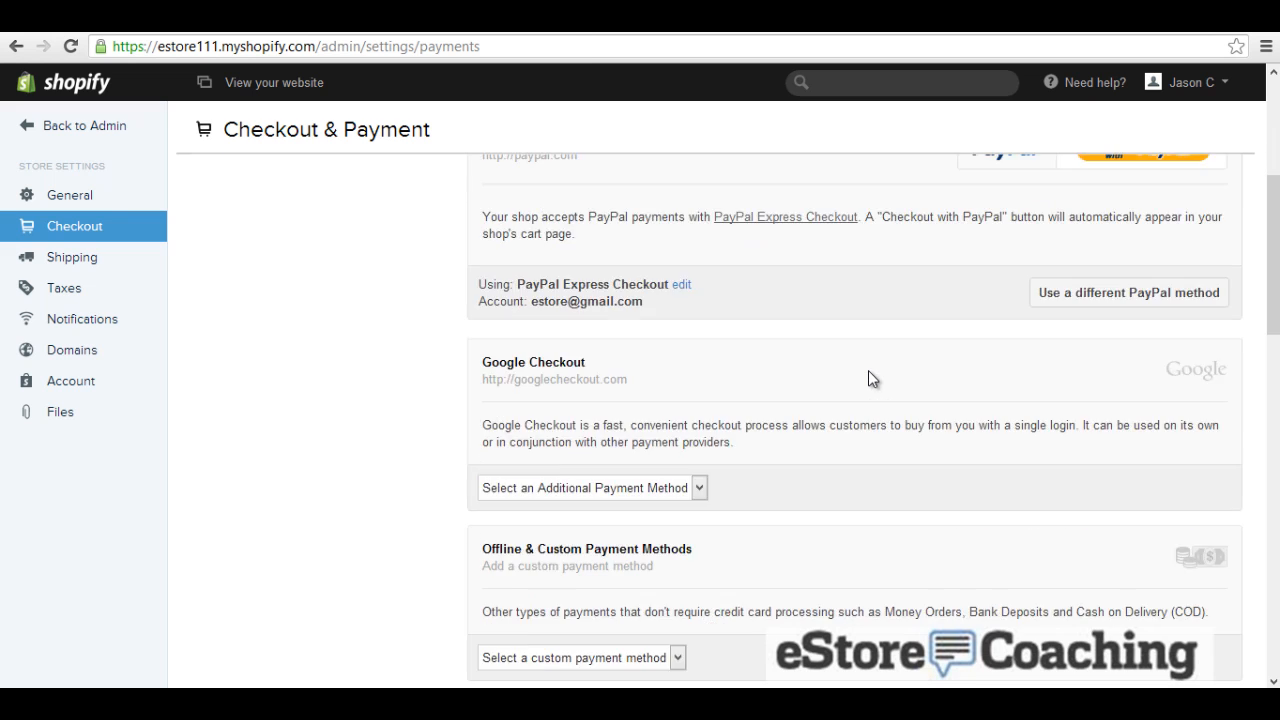
pyautogui.click(699, 393)
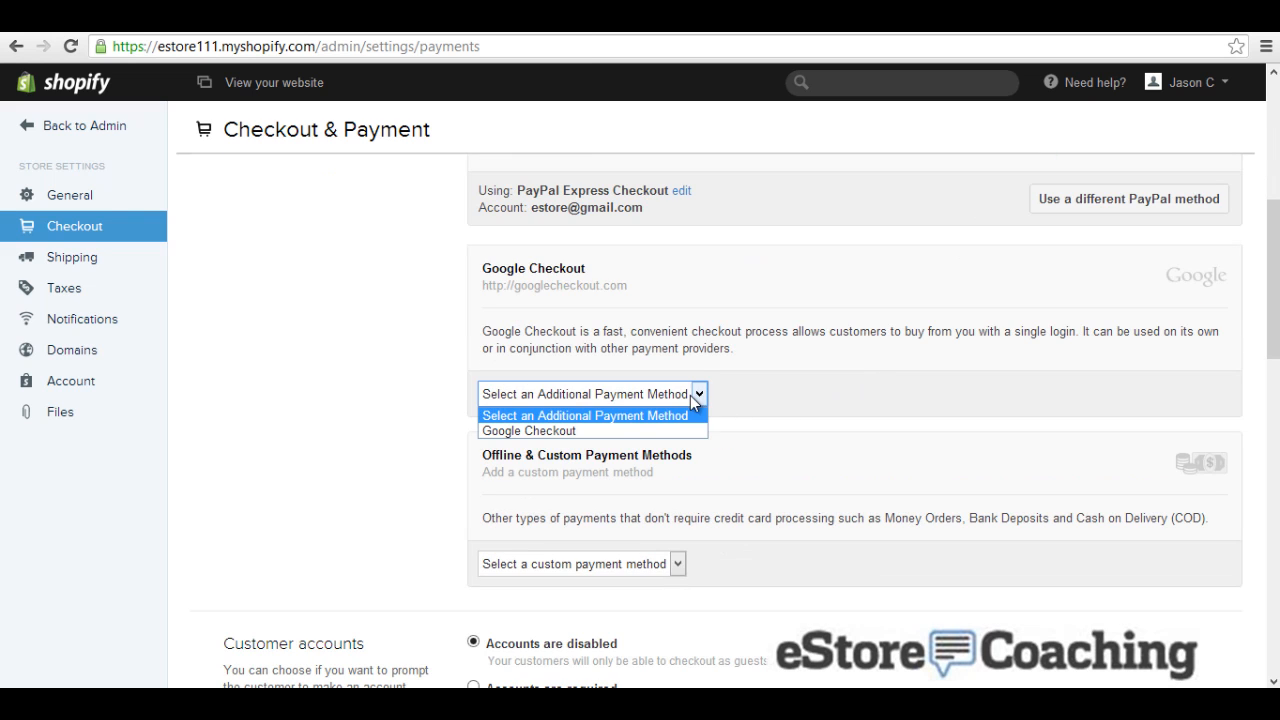
pyautogui.click(637, 430)
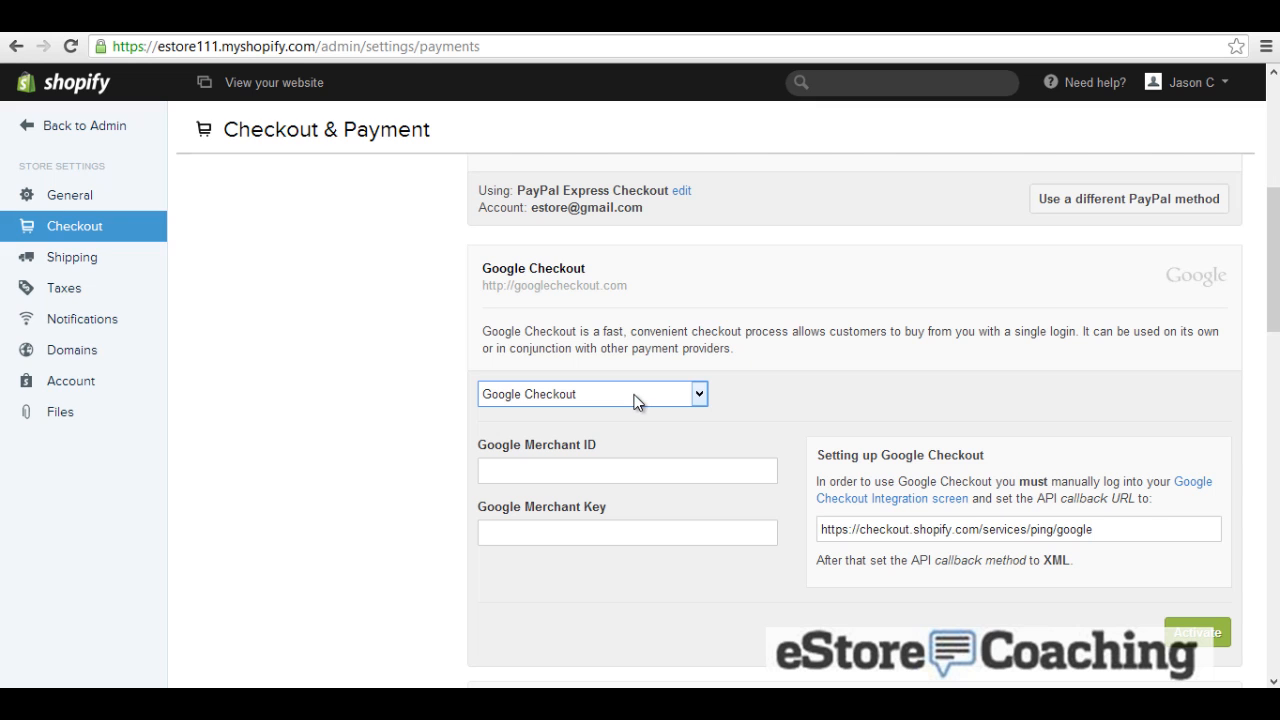
pyautogui.click(637, 401)
pyautogui.click(630, 417)
pyautogui.scroll(-3, 630, 417)
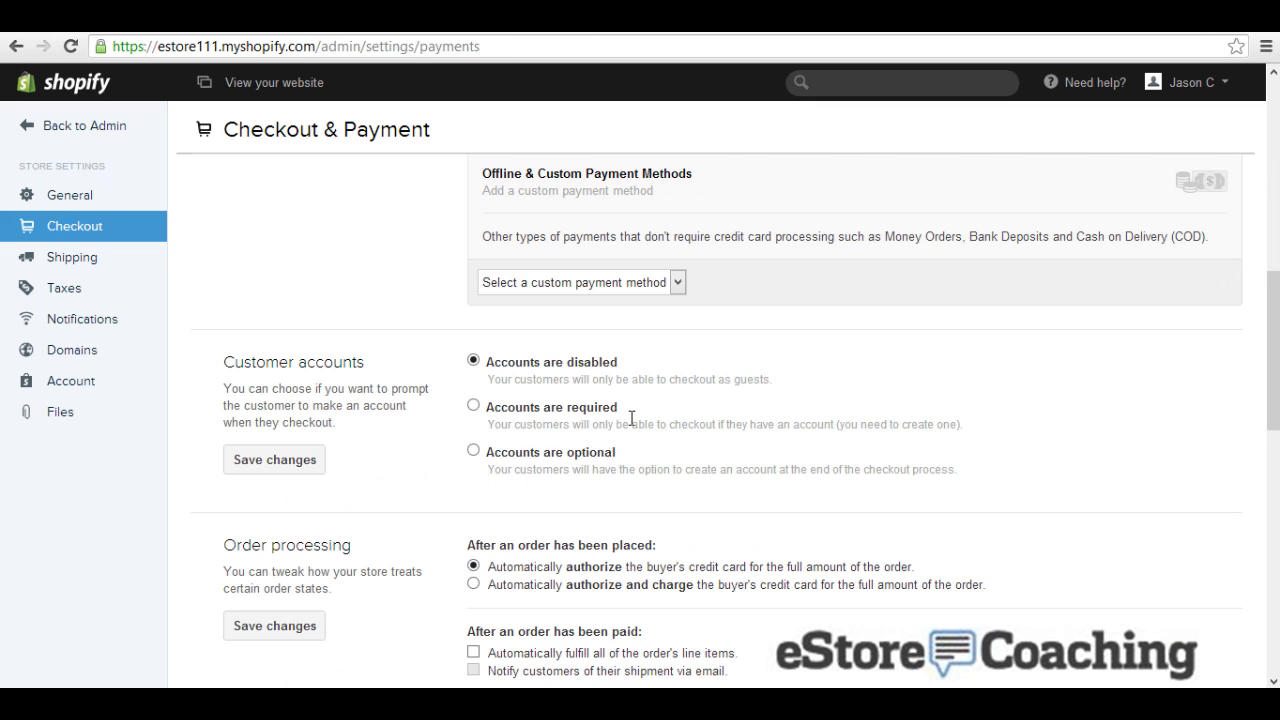
pyautogui.click(636, 284)
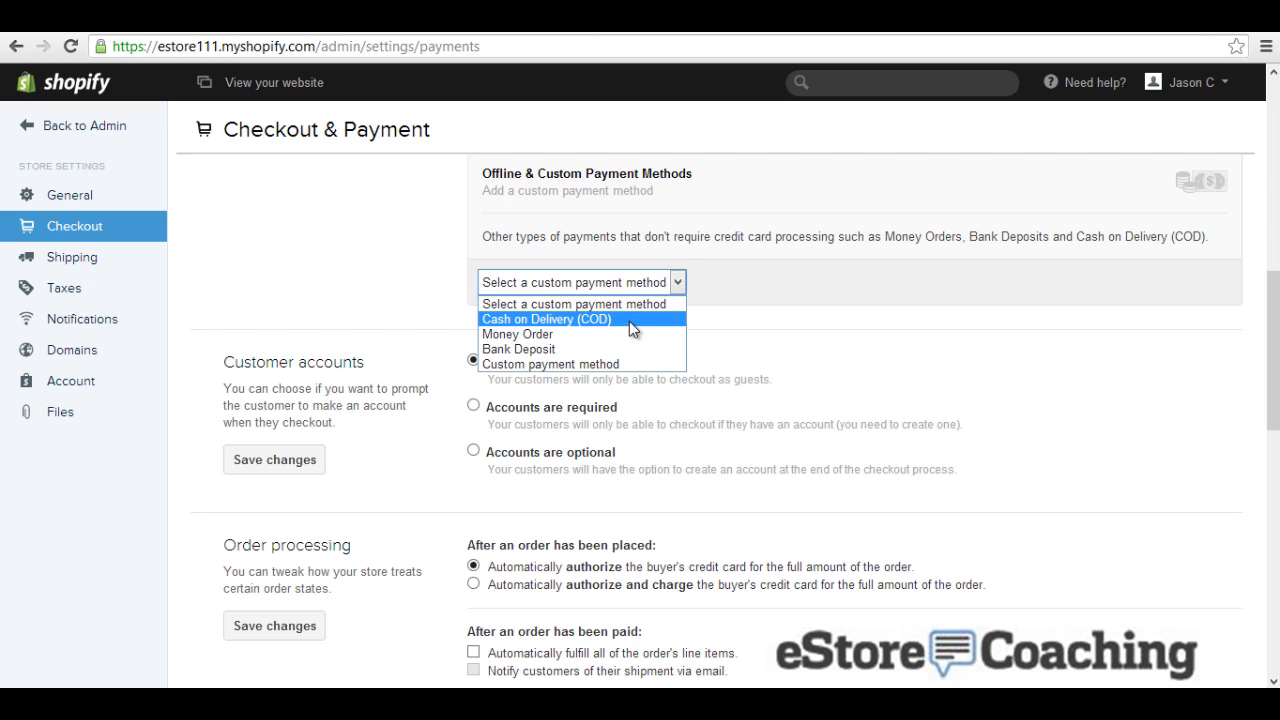
pyautogui.click(629, 321)
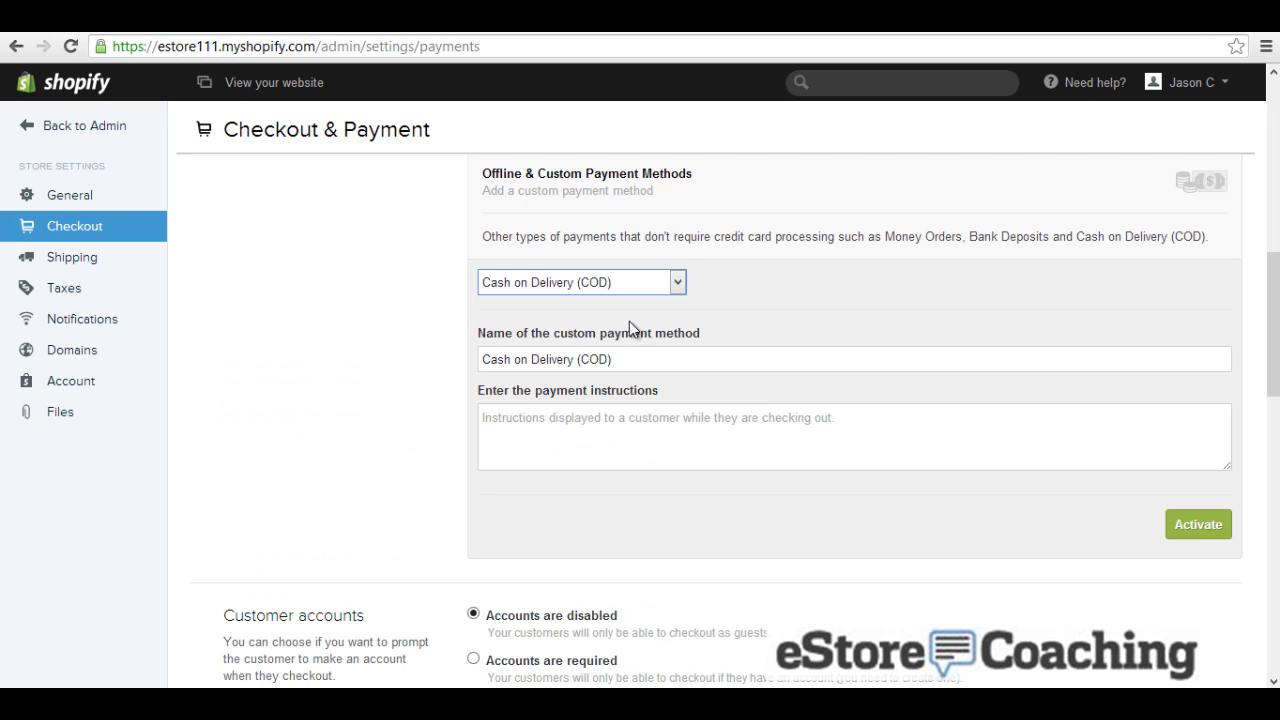
pyautogui.click(1198, 524)
pyautogui.scroll(-2, 985, 480)
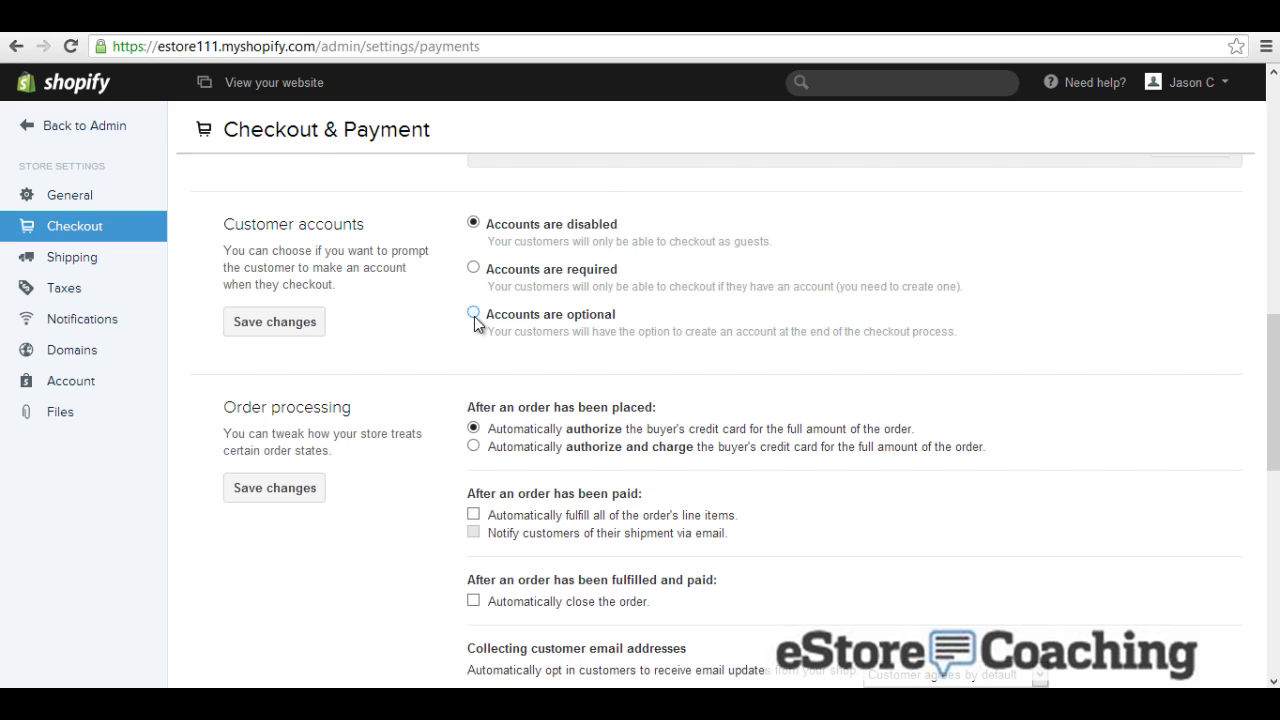
# Step: Fill the Refund Policy with generated sample text
pyautogui.scroll(-3, 476, 320)
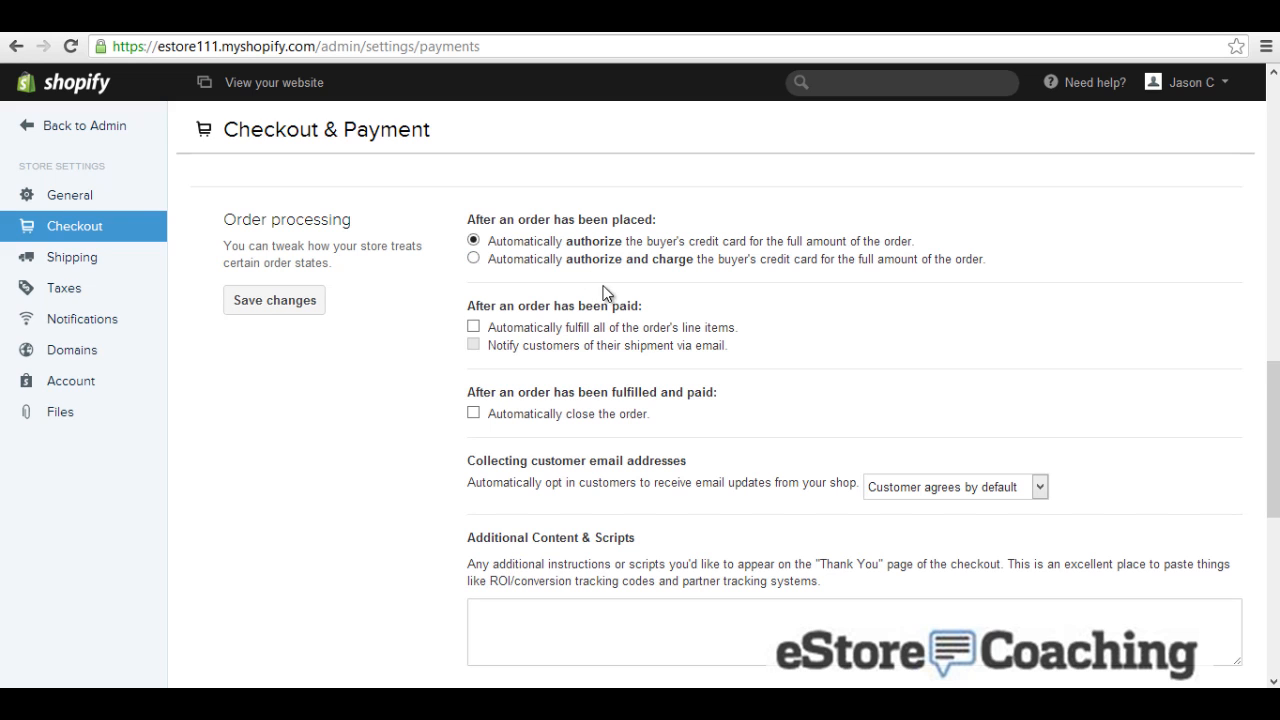
pyautogui.scroll(-3, 634, 350)
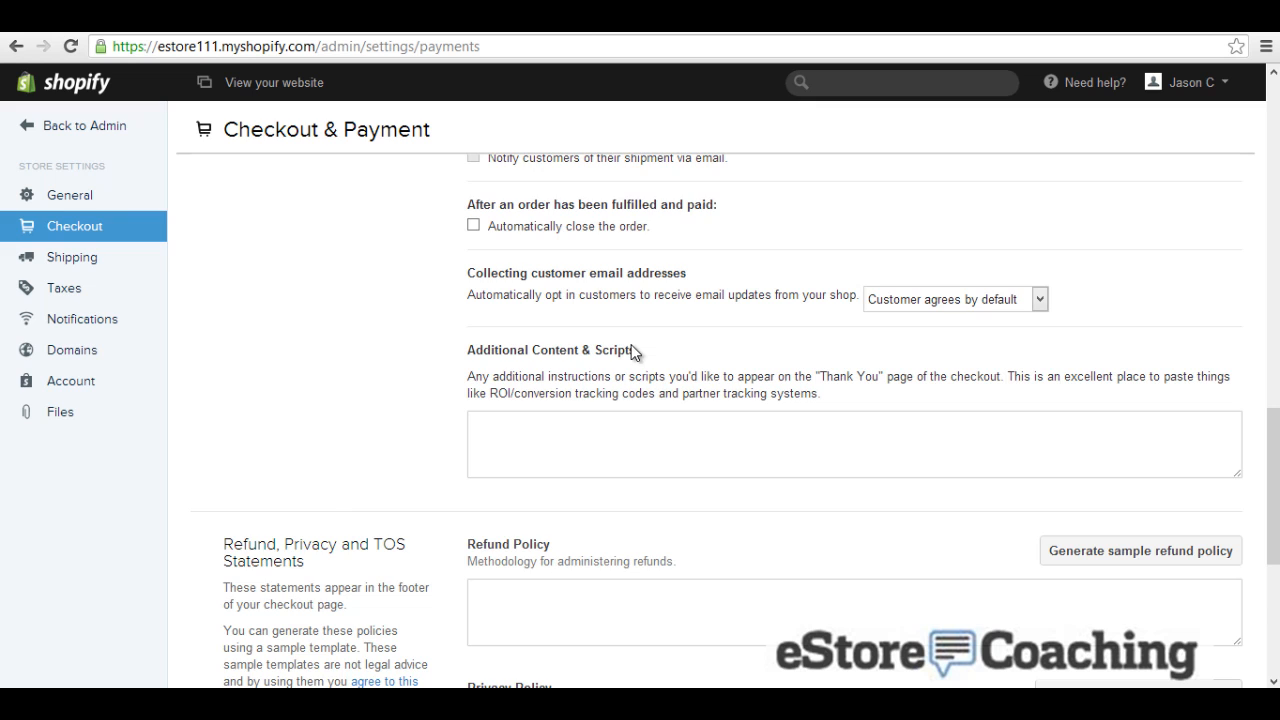
pyautogui.scroll(-3, 631, 351)
pyautogui.scroll(-2, 631, 350)
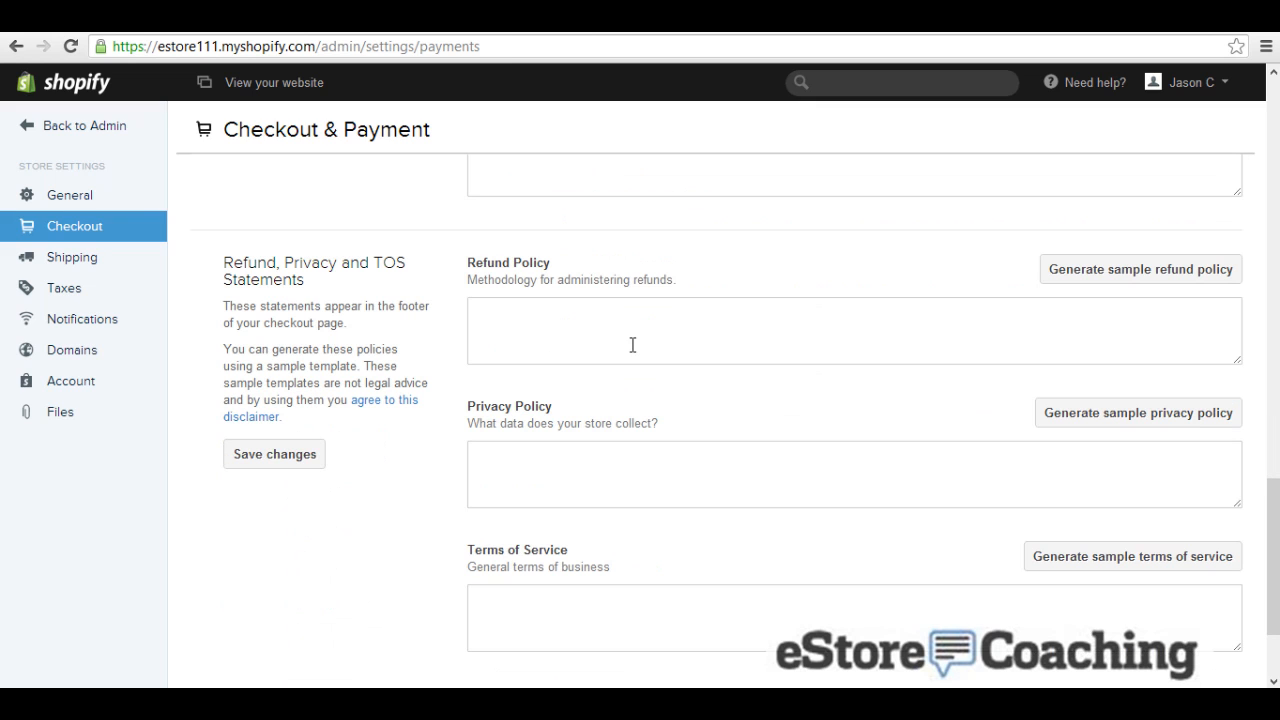
pyautogui.click(647, 346)
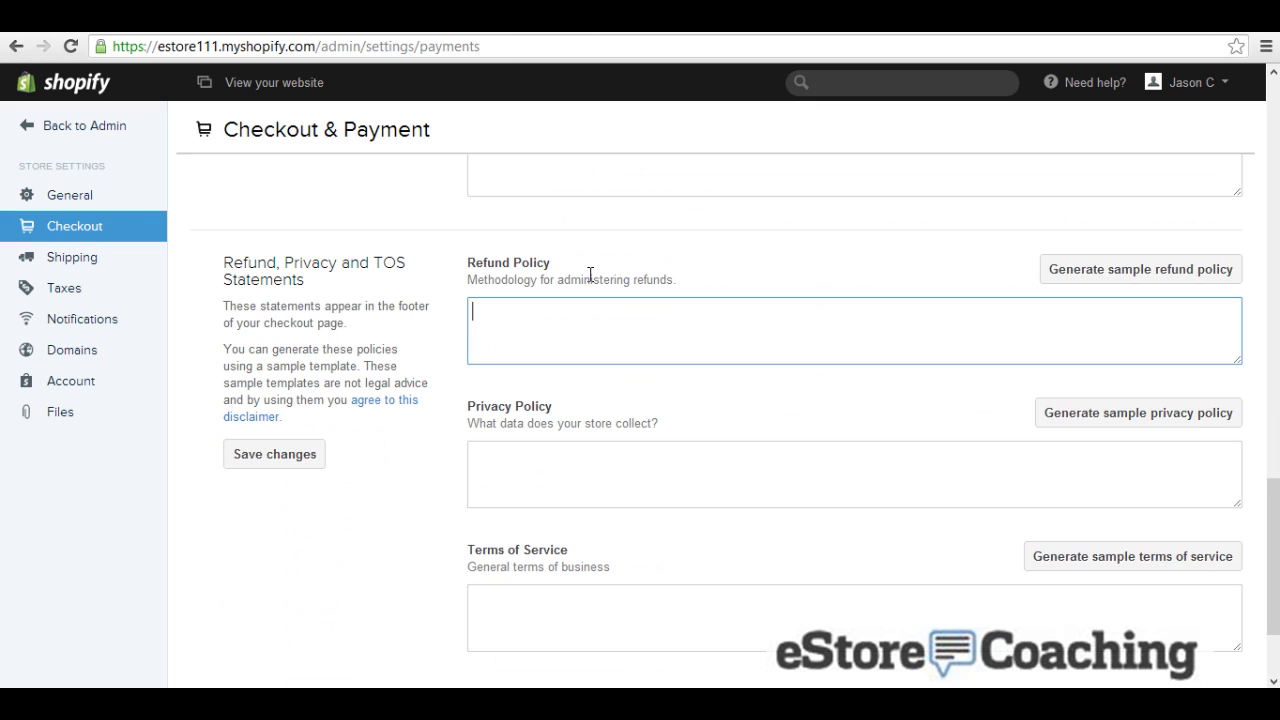
pyautogui.click(1088, 270)
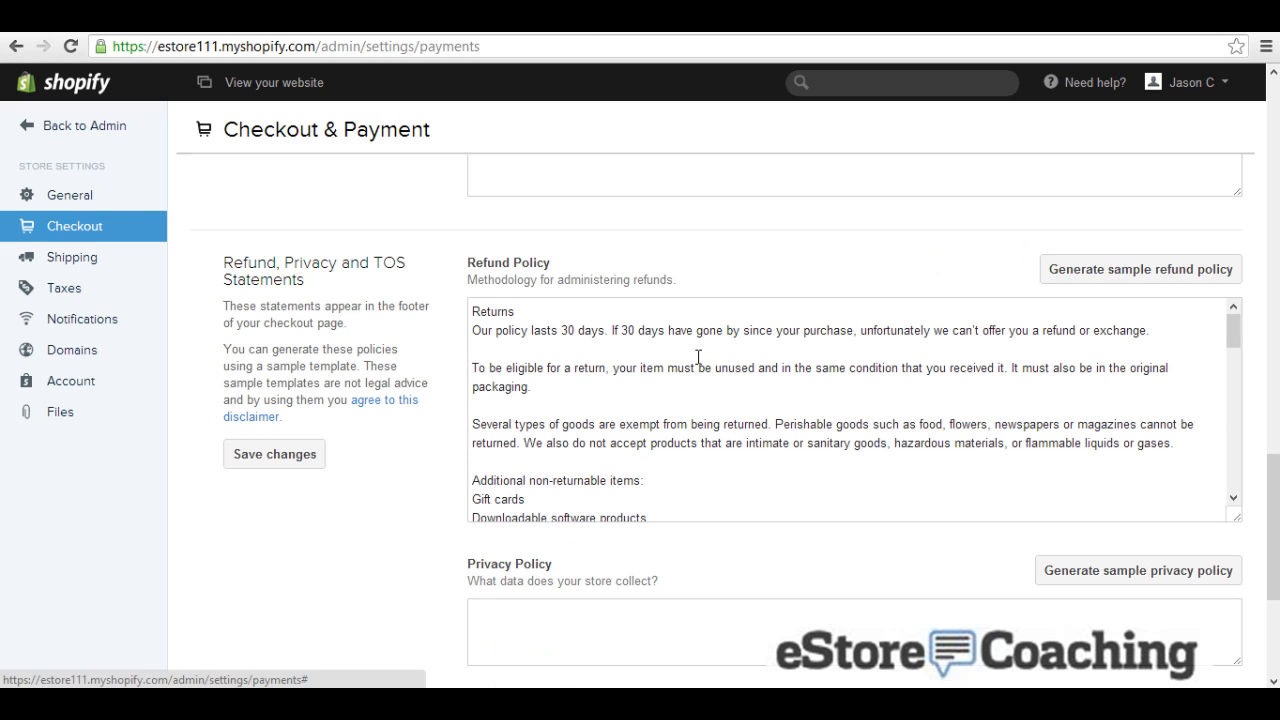
# Step: Generate the sample privacy policy and terms of service, then save the changes
pyautogui.scroll(-3, 660, 424)
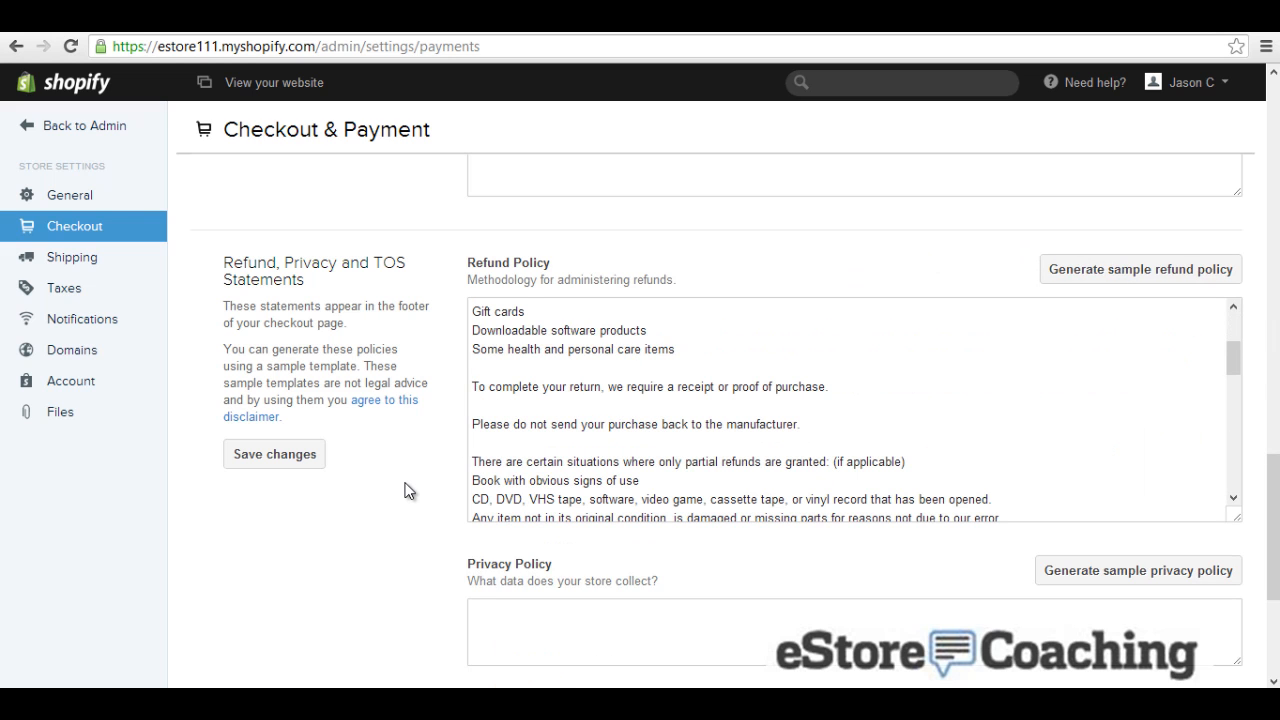
pyautogui.scroll(-3, 404, 490)
pyautogui.scroll(-1, 405, 490)
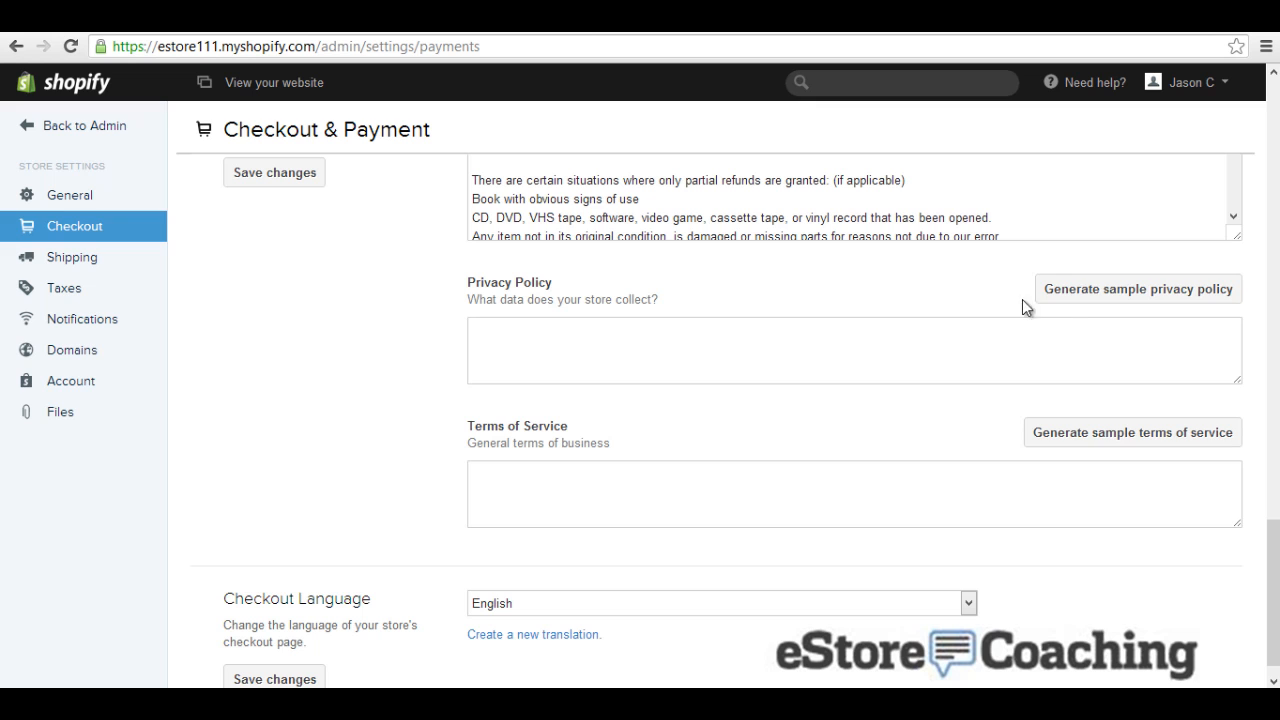
pyautogui.click(1074, 292)
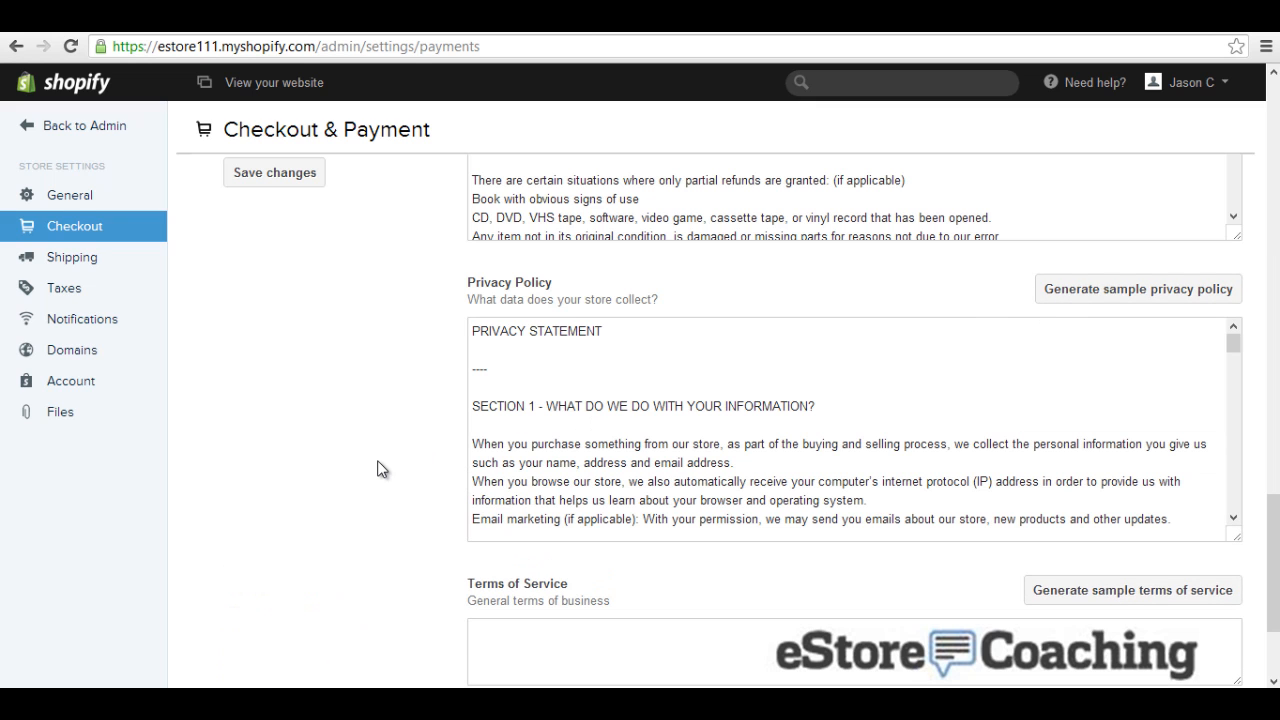
pyautogui.scroll(-1, 381, 468)
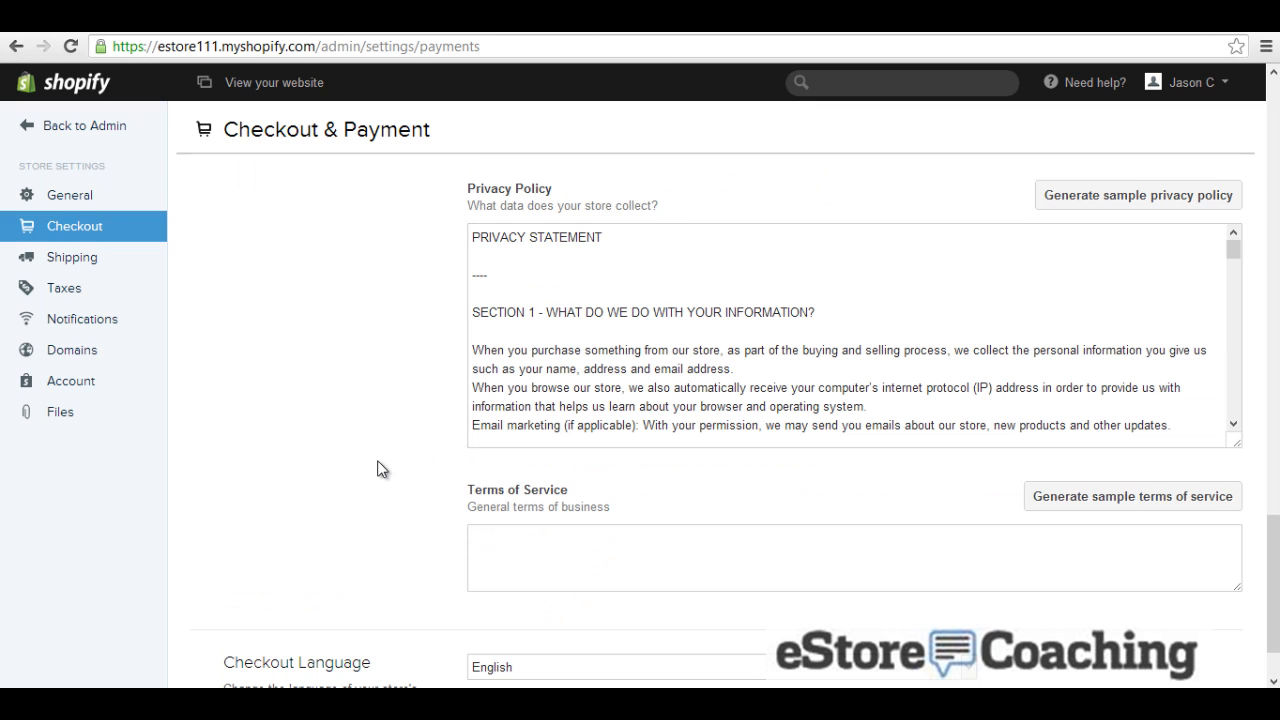
pyautogui.scroll(-1, 381, 468)
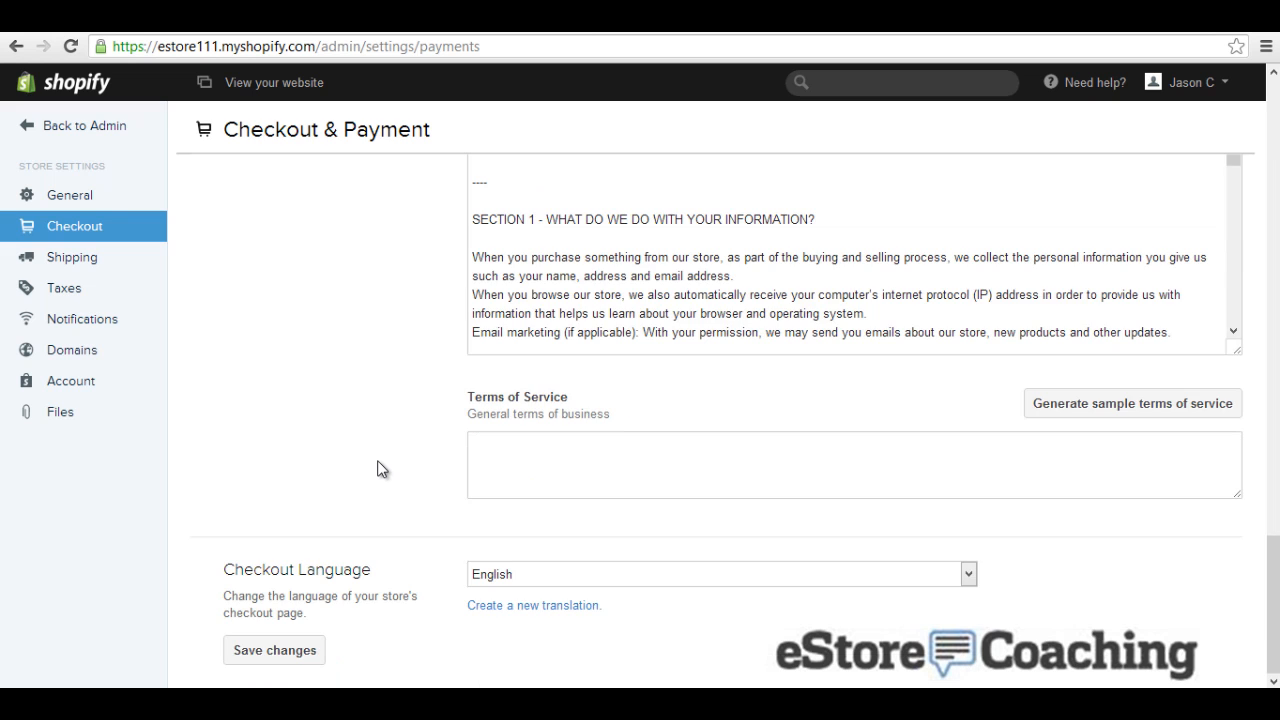
pyautogui.click(1118, 406)
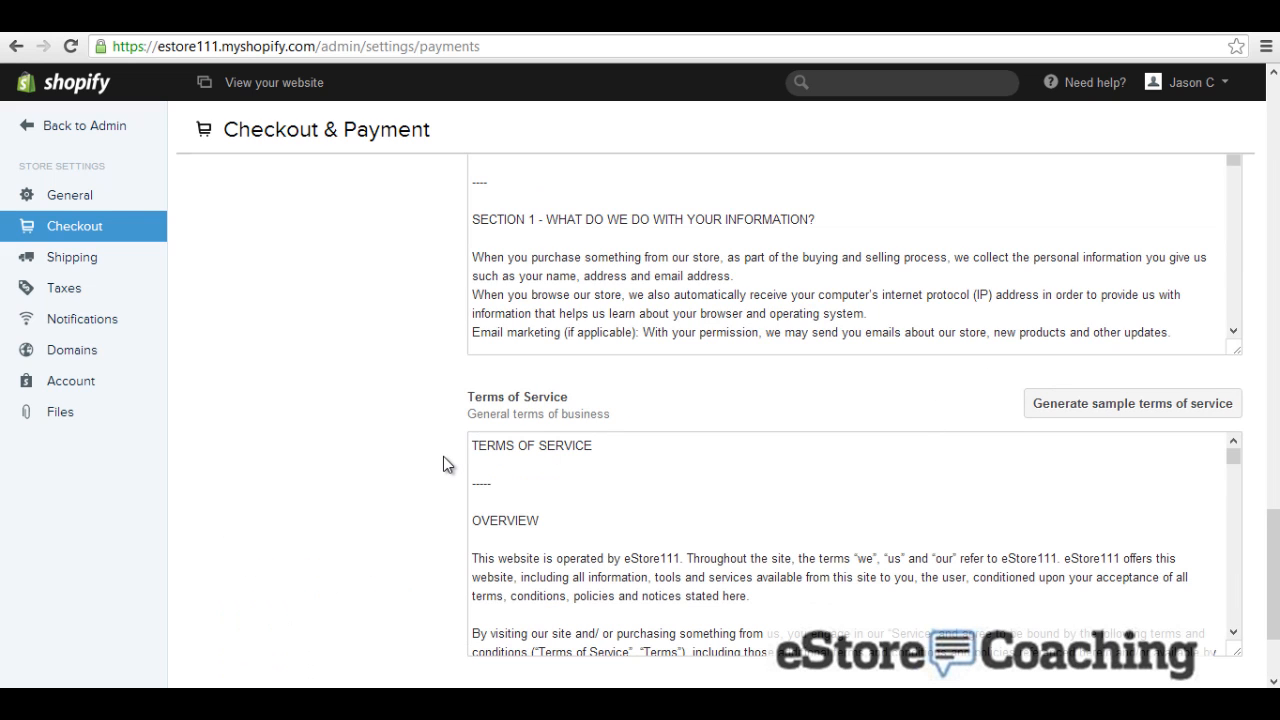
pyautogui.scroll(-2, 445, 462)
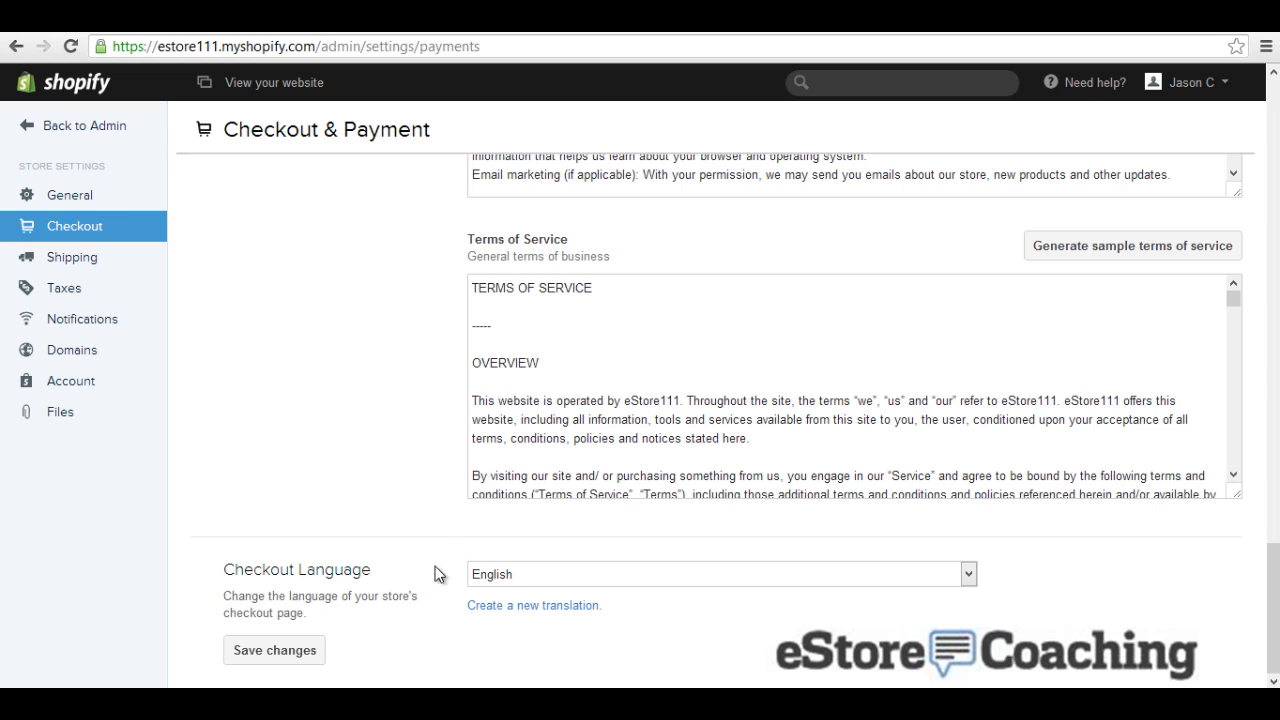
pyautogui.click(276, 652)
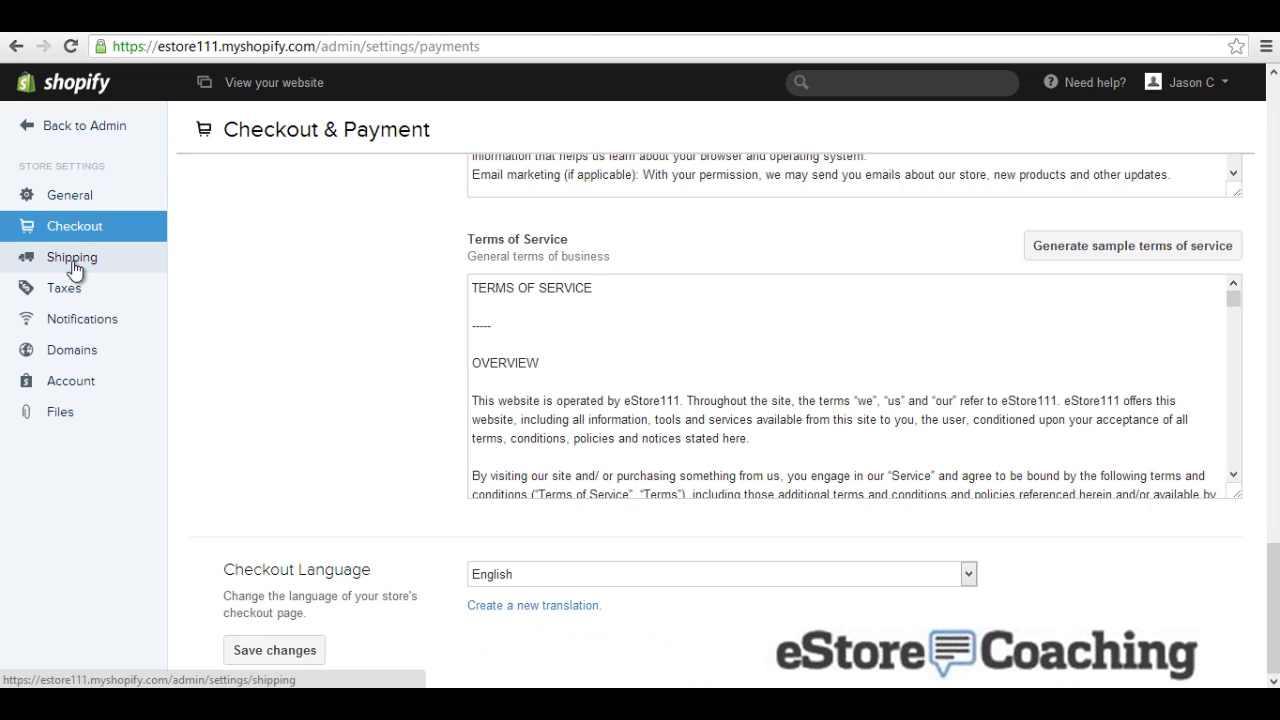
# Step: Remove Rest of World from the shipping zones, leaving only United States
pyautogui.click(74, 269)
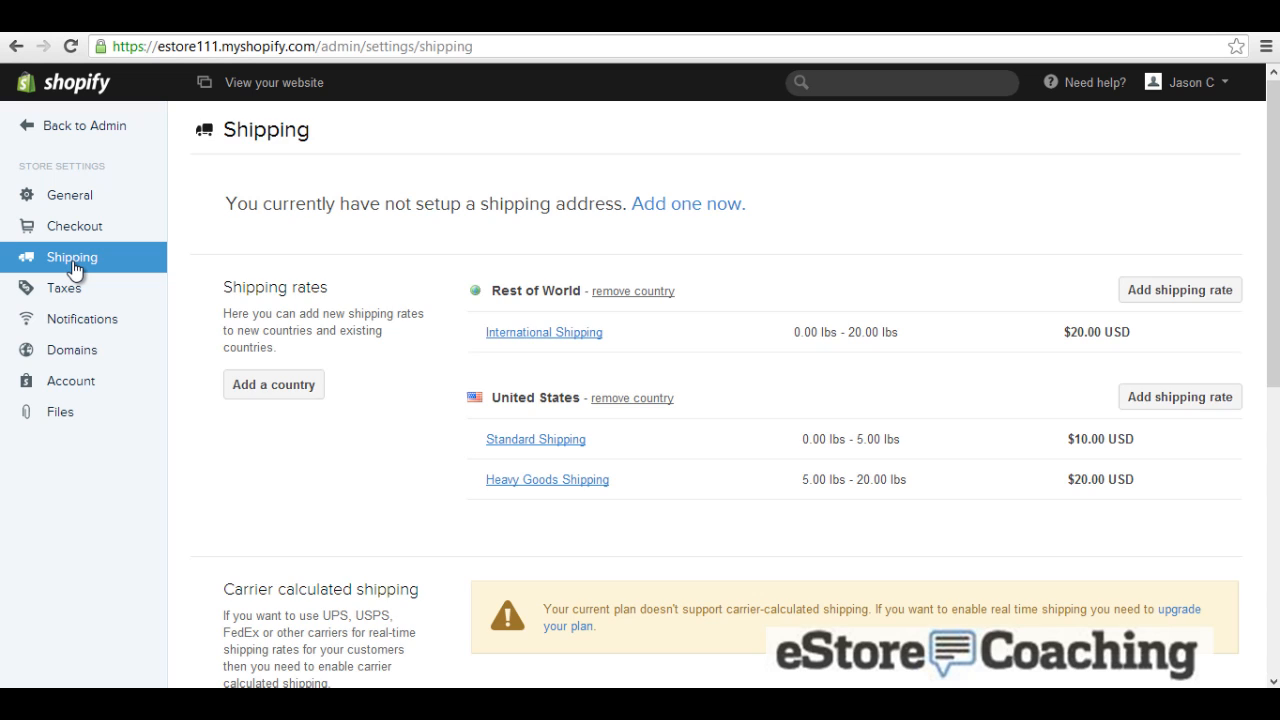
pyautogui.scroll(-1, 700, 194)
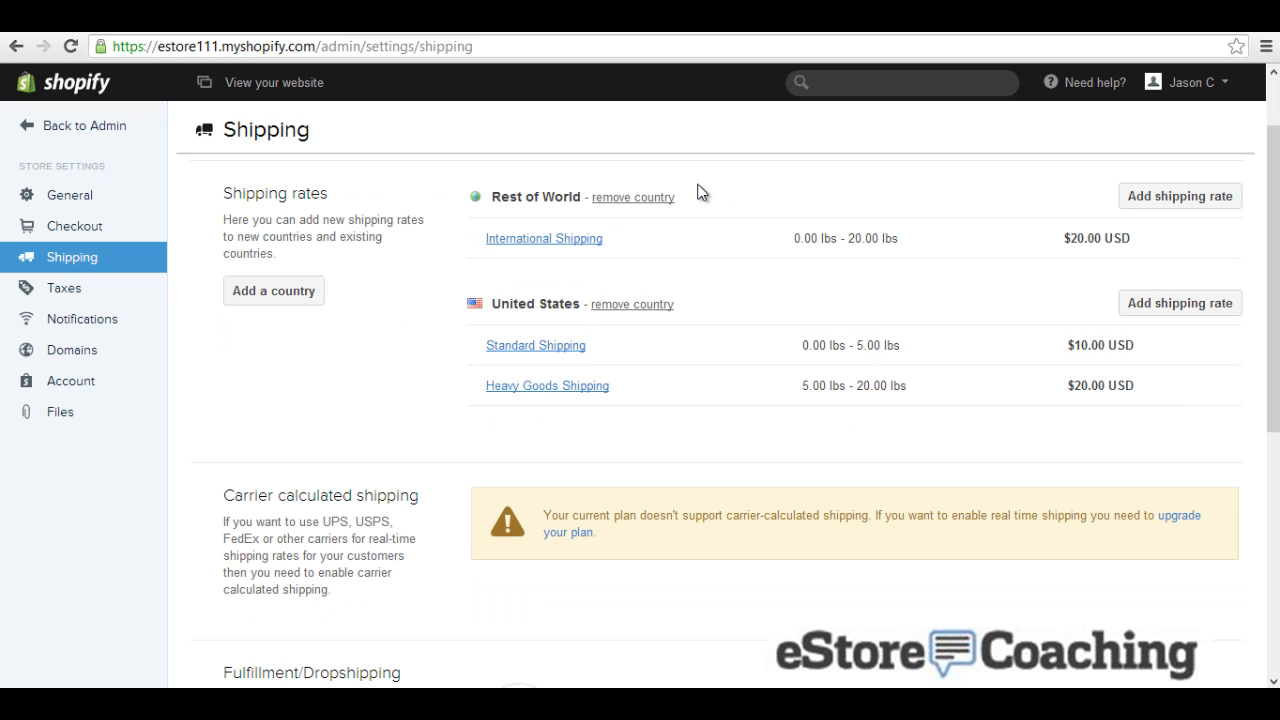
pyautogui.click(652, 199)
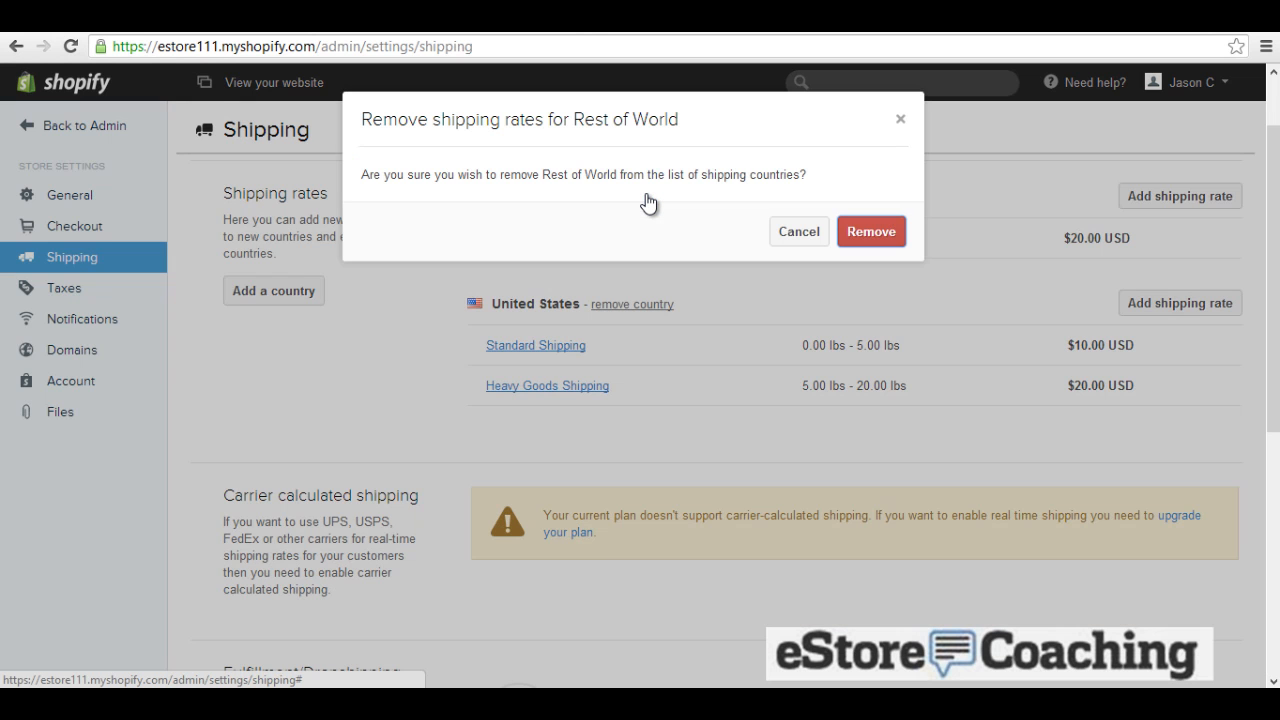
pyautogui.click(862, 230)
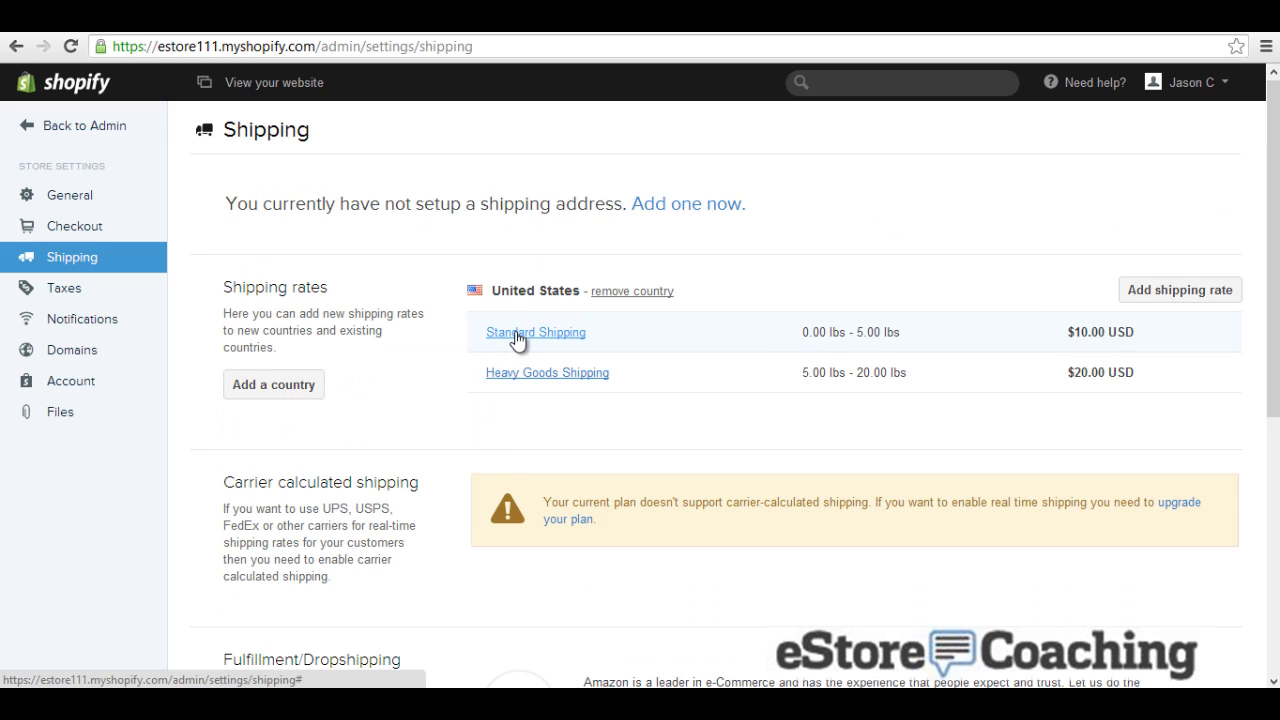
# Step: Draft a US shipping rate with Alabama adjustment 2, discard it, then view Taxes settings
pyautogui.click(1186, 293)
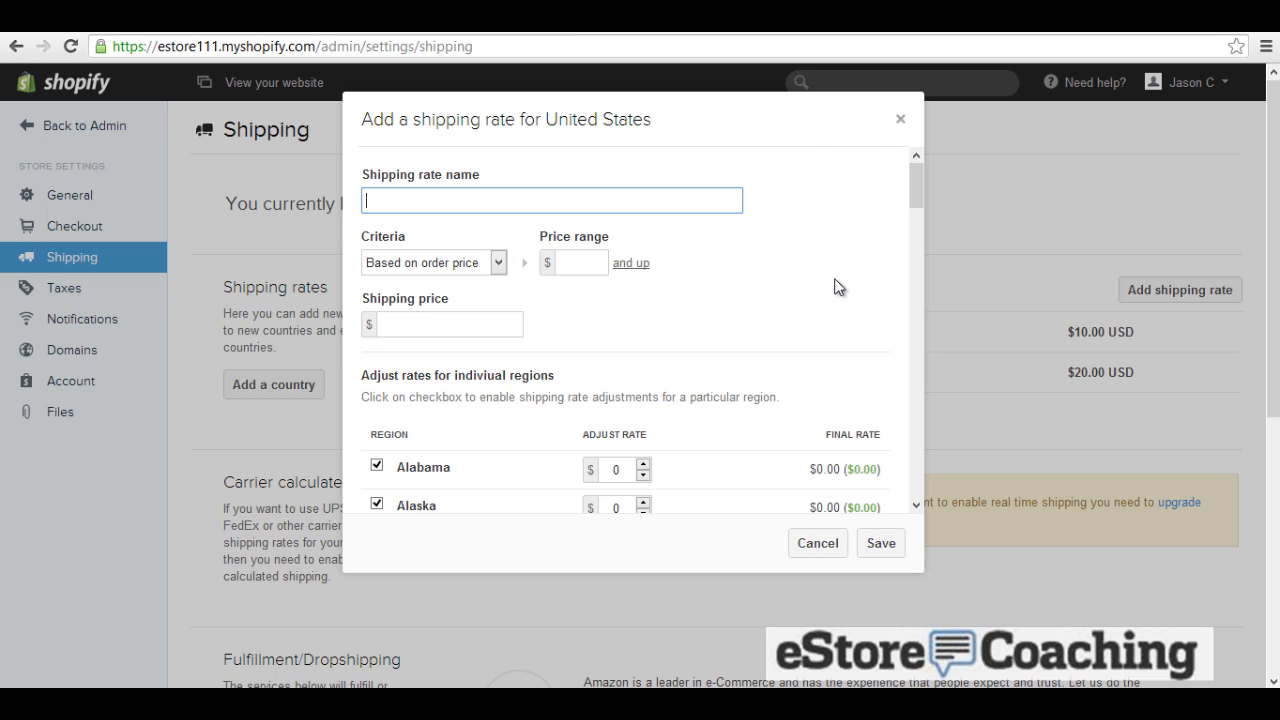
pyautogui.scroll(-2, 836, 284)
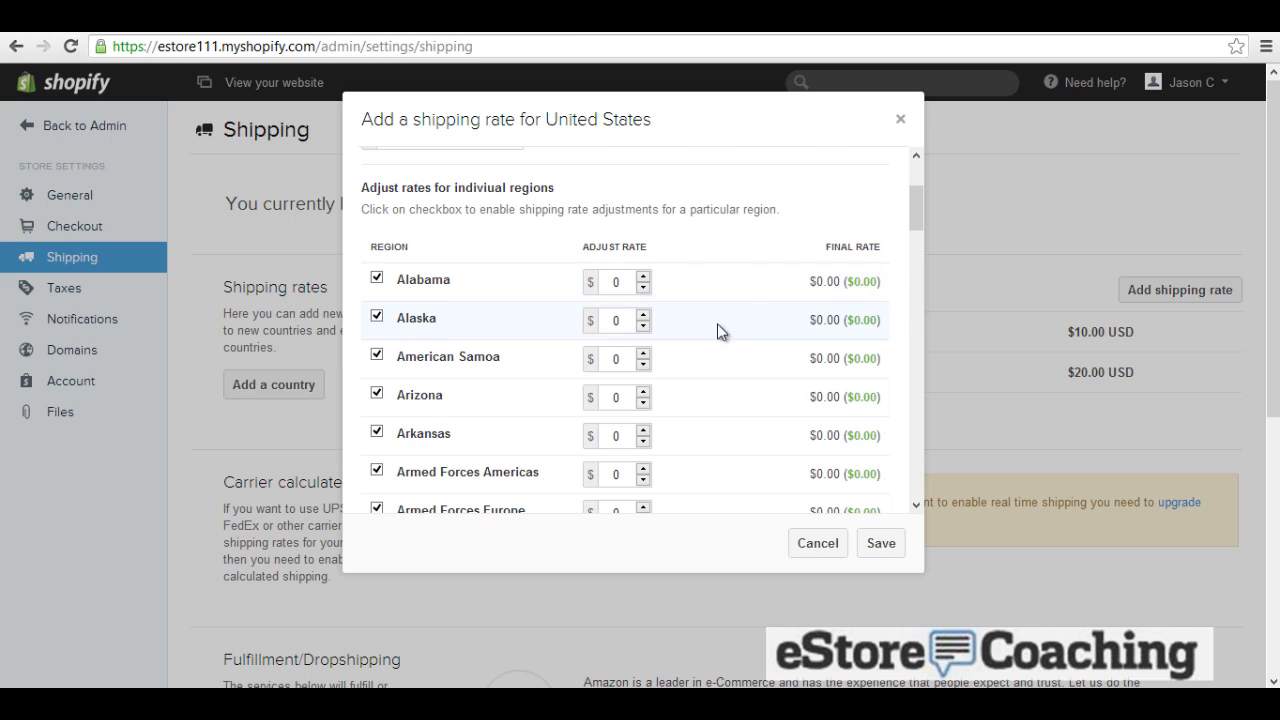
pyautogui.click(643, 277)
pyautogui.click(585, 289)
pyautogui.scroll(-5, 757, 298)
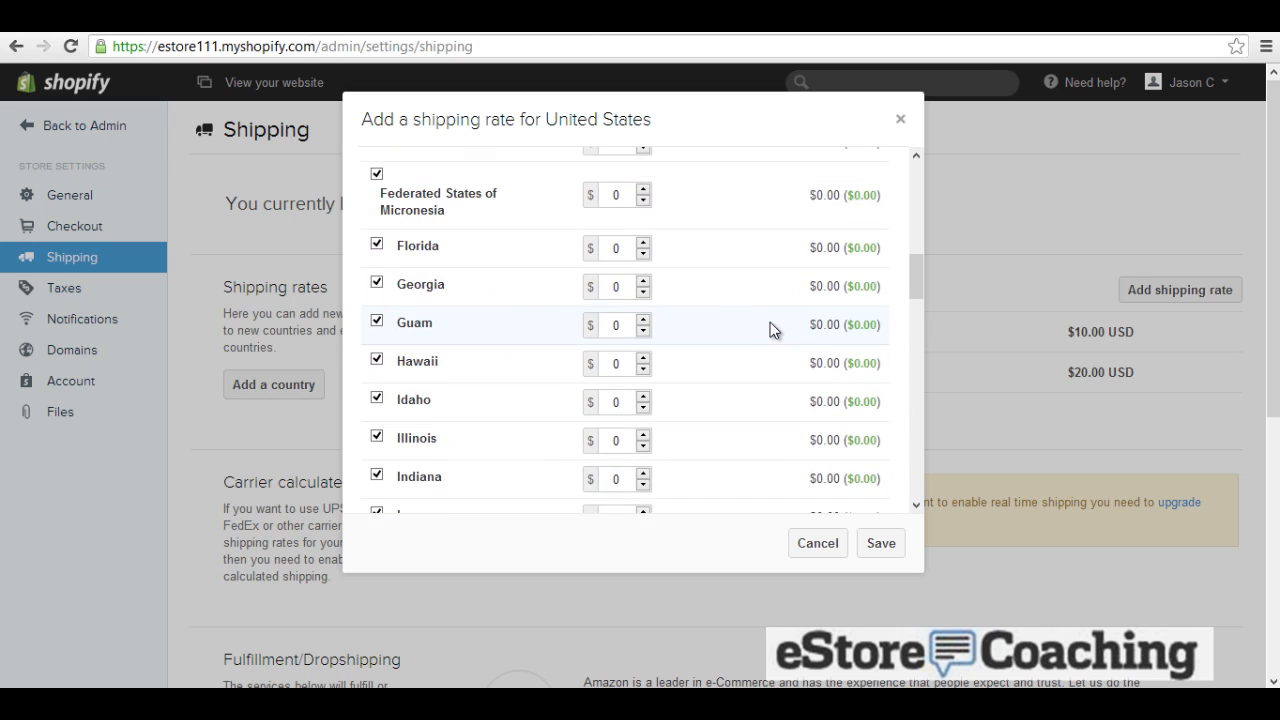
pyautogui.scroll(5, 771, 335)
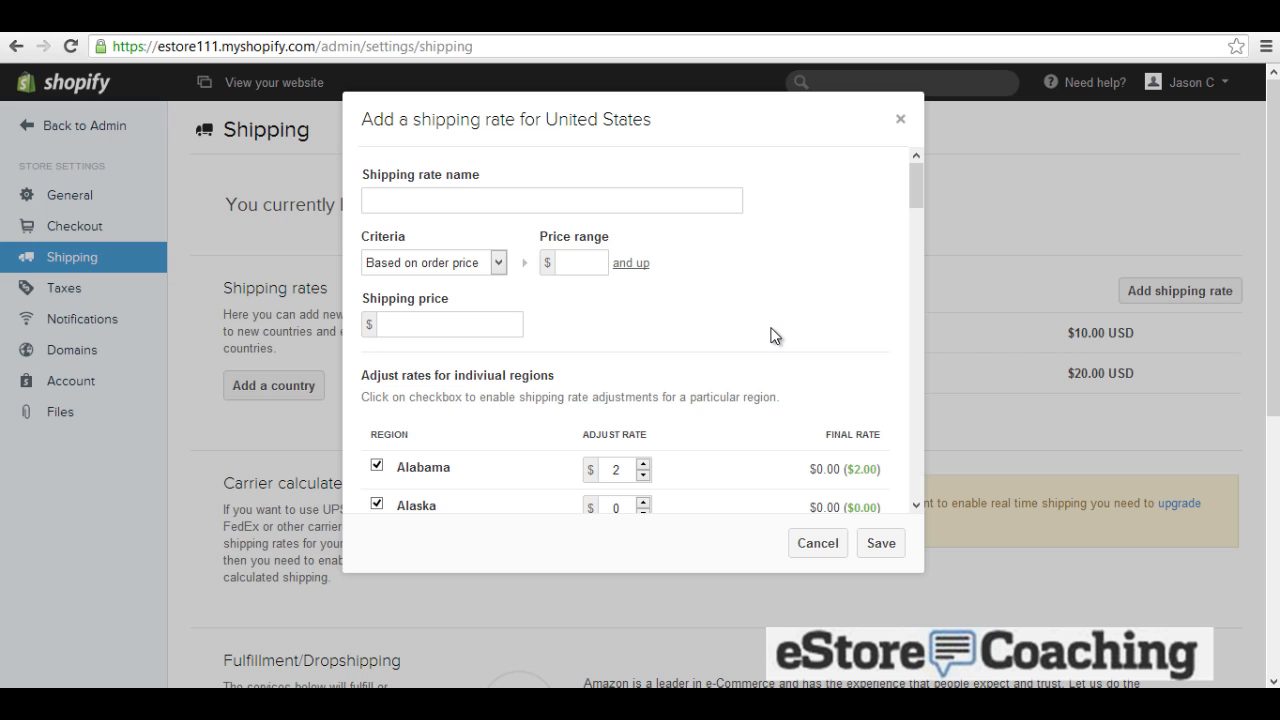
pyautogui.click(899, 119)
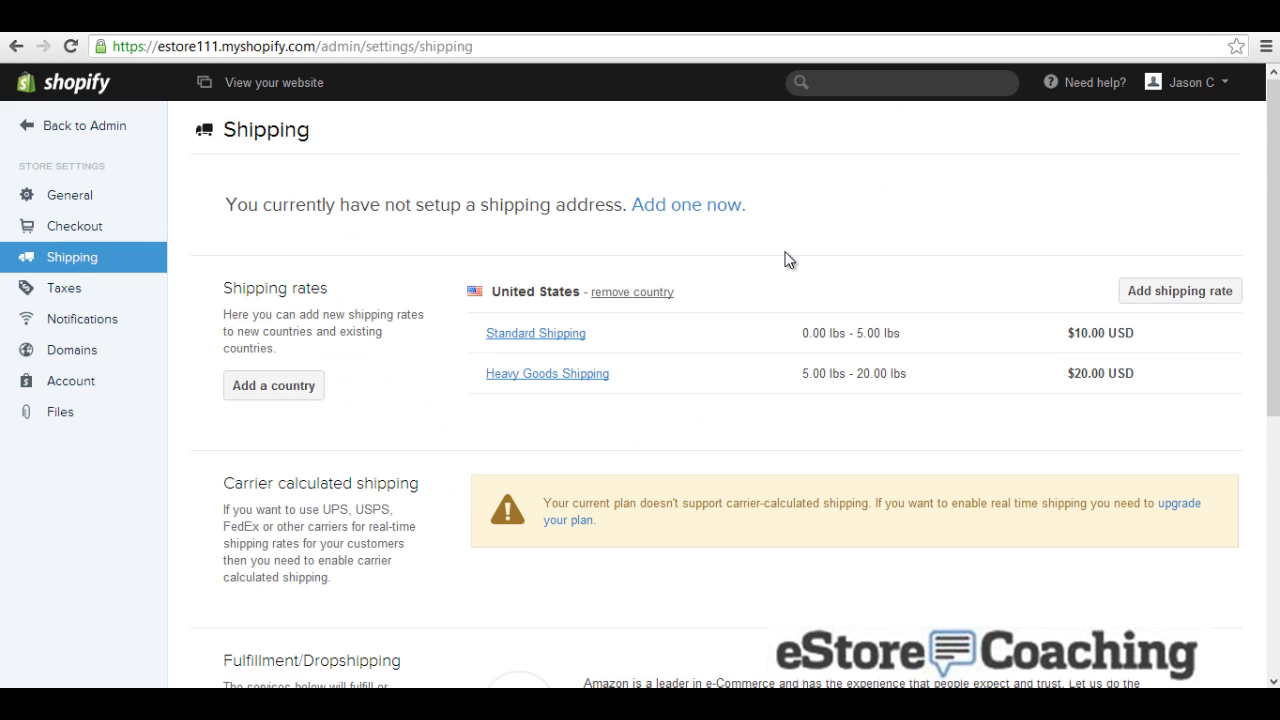
pyautogui.scroll(-2, 786, 266)
pyautogui.scroll(-3, 786, 270)
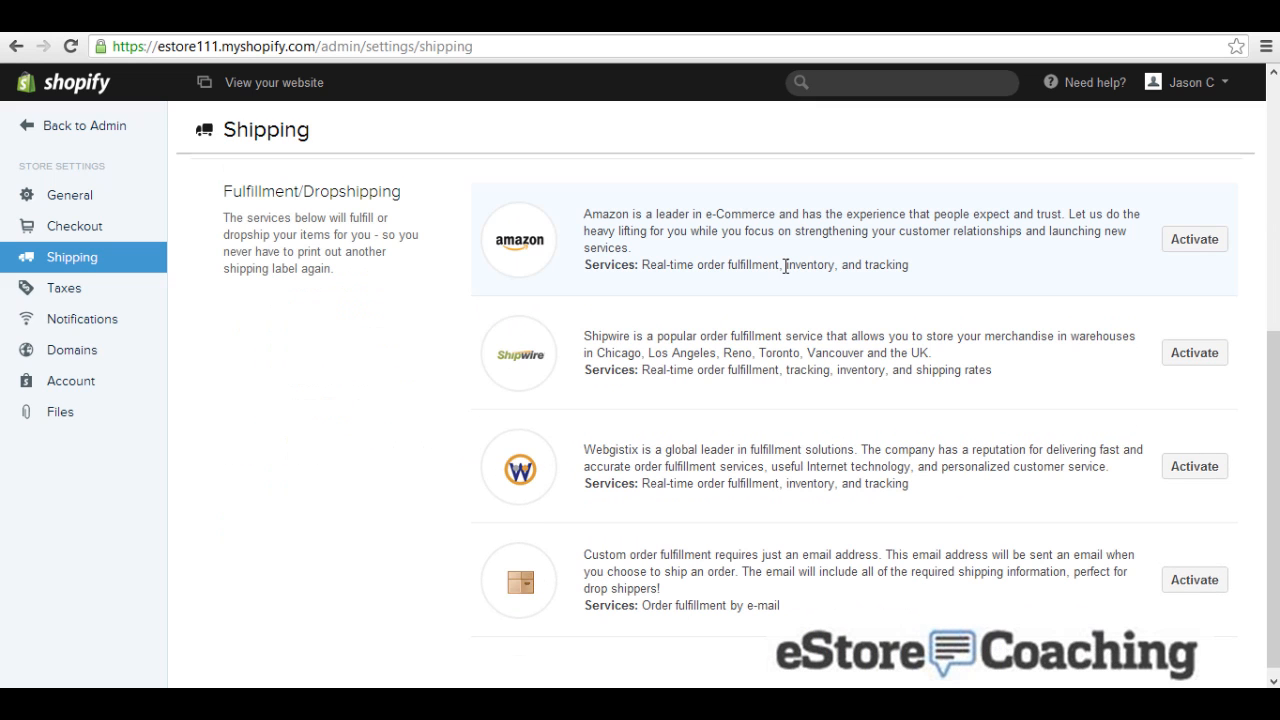
pyautogui.scroll(-1, 786, 266)
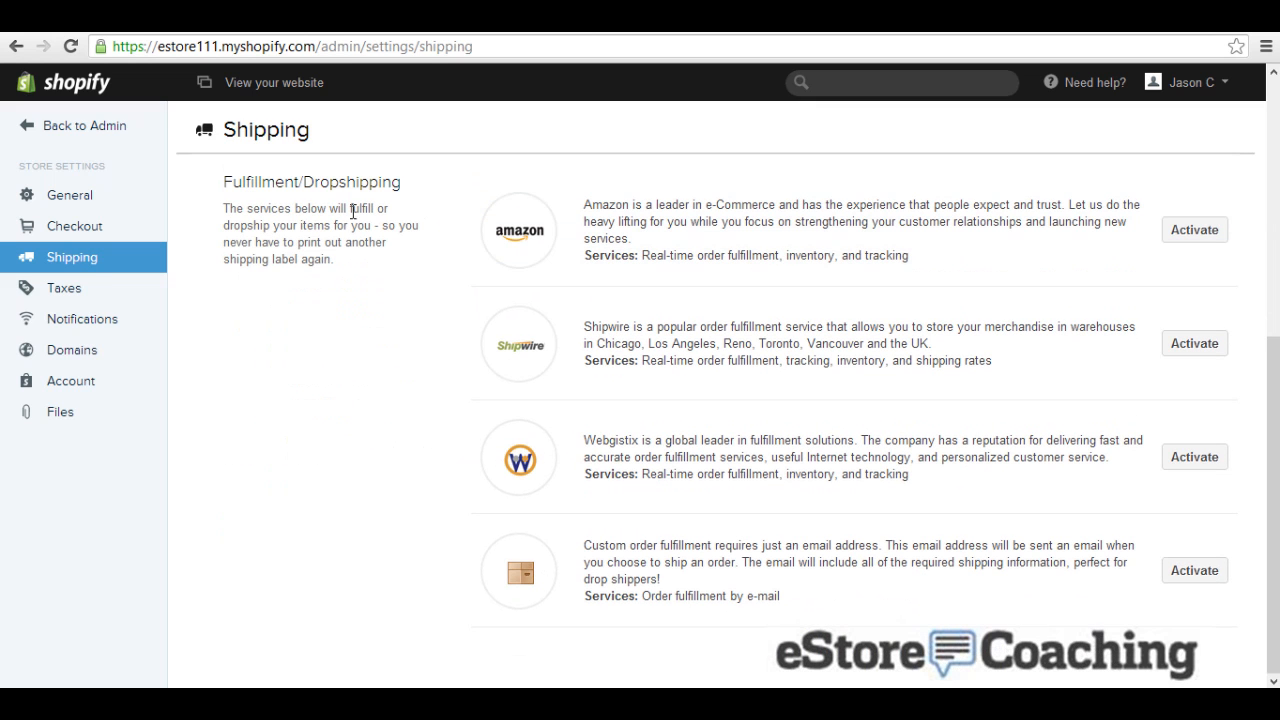
pyautogui.click(73, 290)
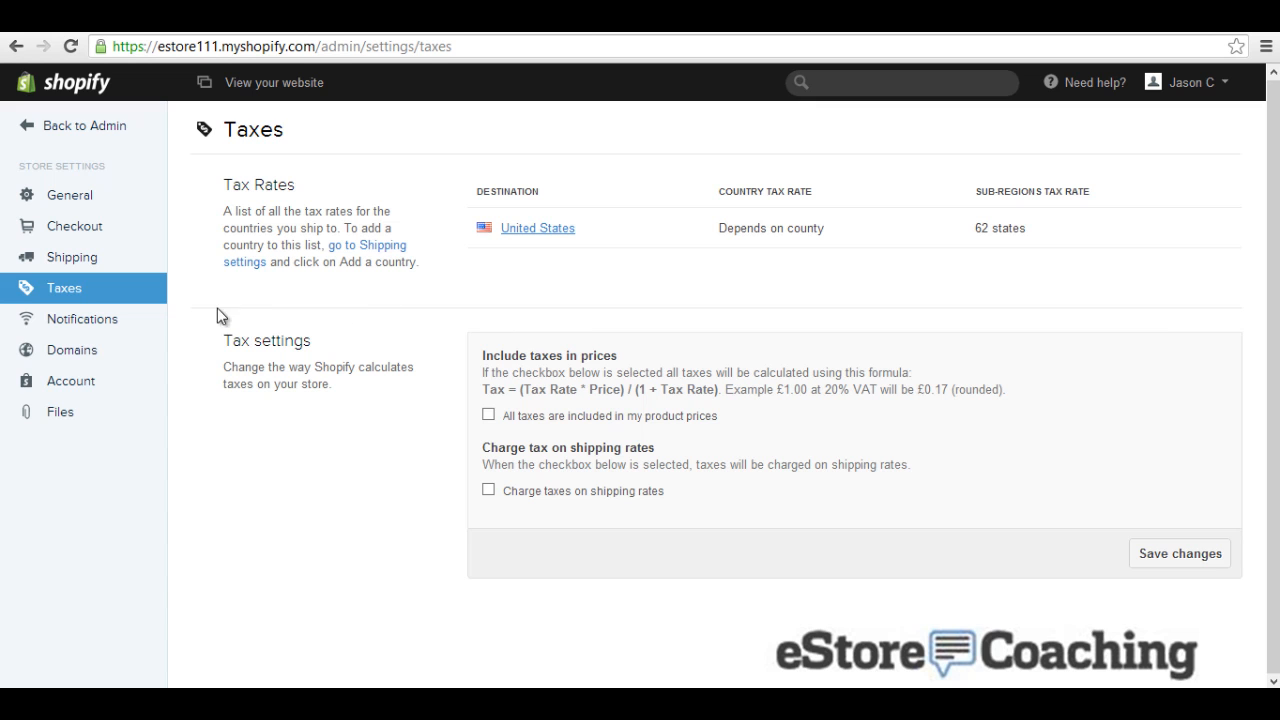
# Step: Inspect the Order Confirmation and Shipping confirmation email templates, then view Domains settings
pyautogui.click(127, 323)
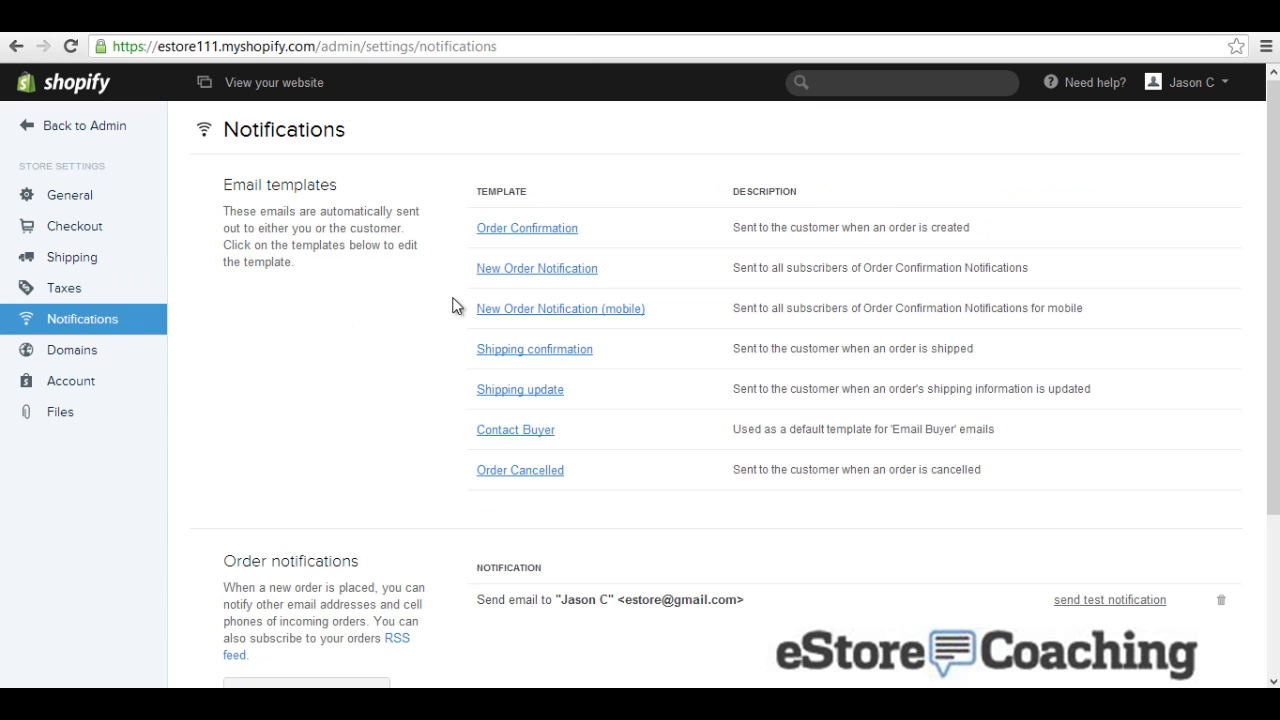
pyautogui.click(549, 240)
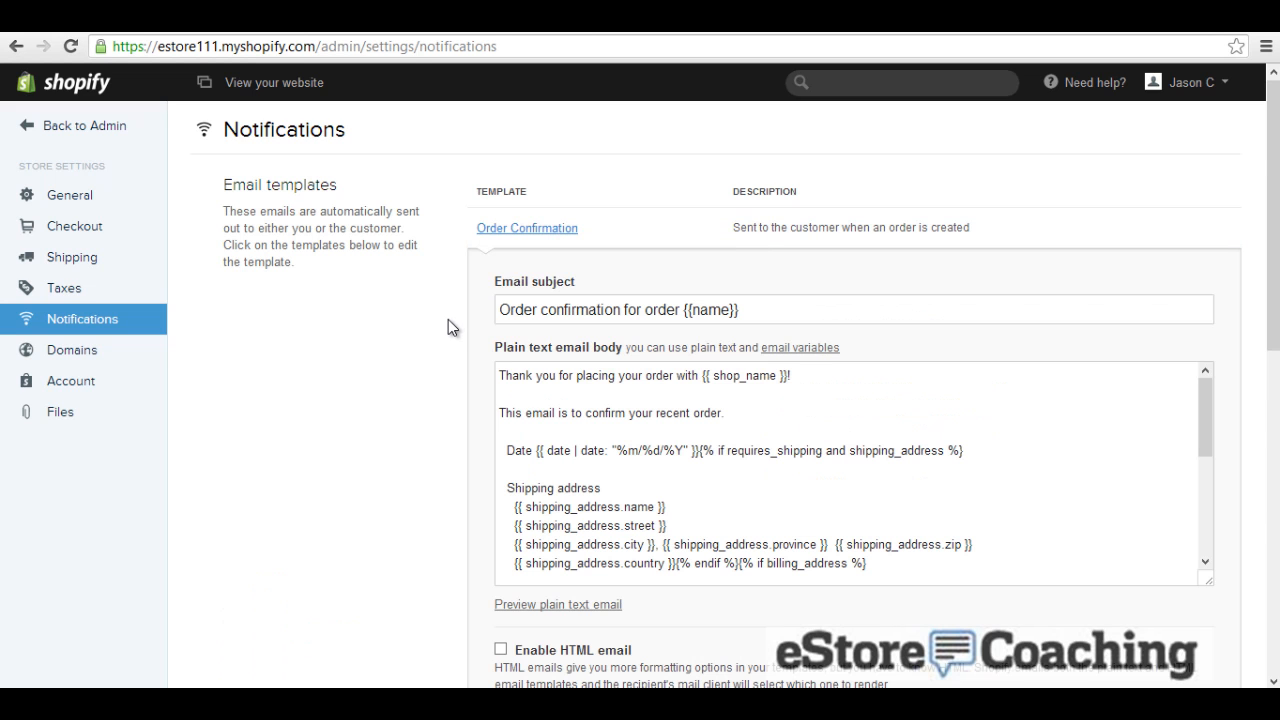
pyautogui.scroll(-3, 448, 319)
pyautogui.scroll(3, 447, 321)
pyautogui.scroll(-4, 356, 389)
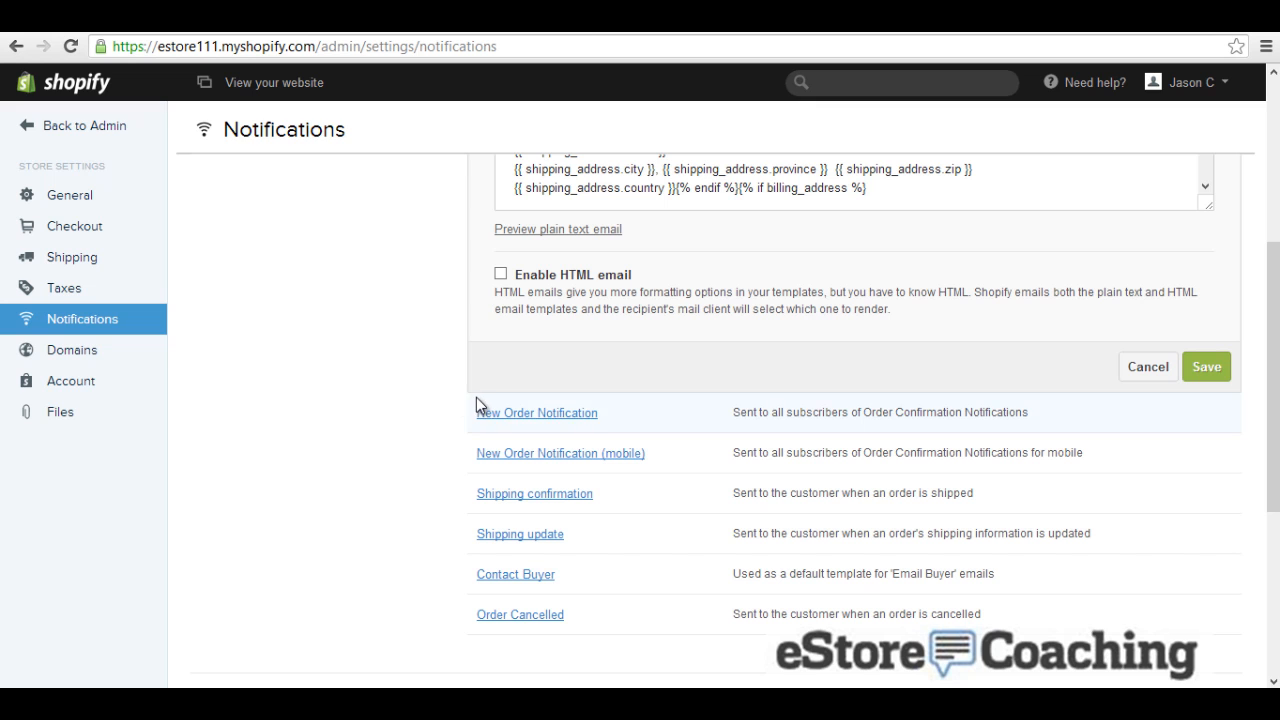
pyautogui.click(537, 495)
pyautogui.scroll(-6, 450, 513)
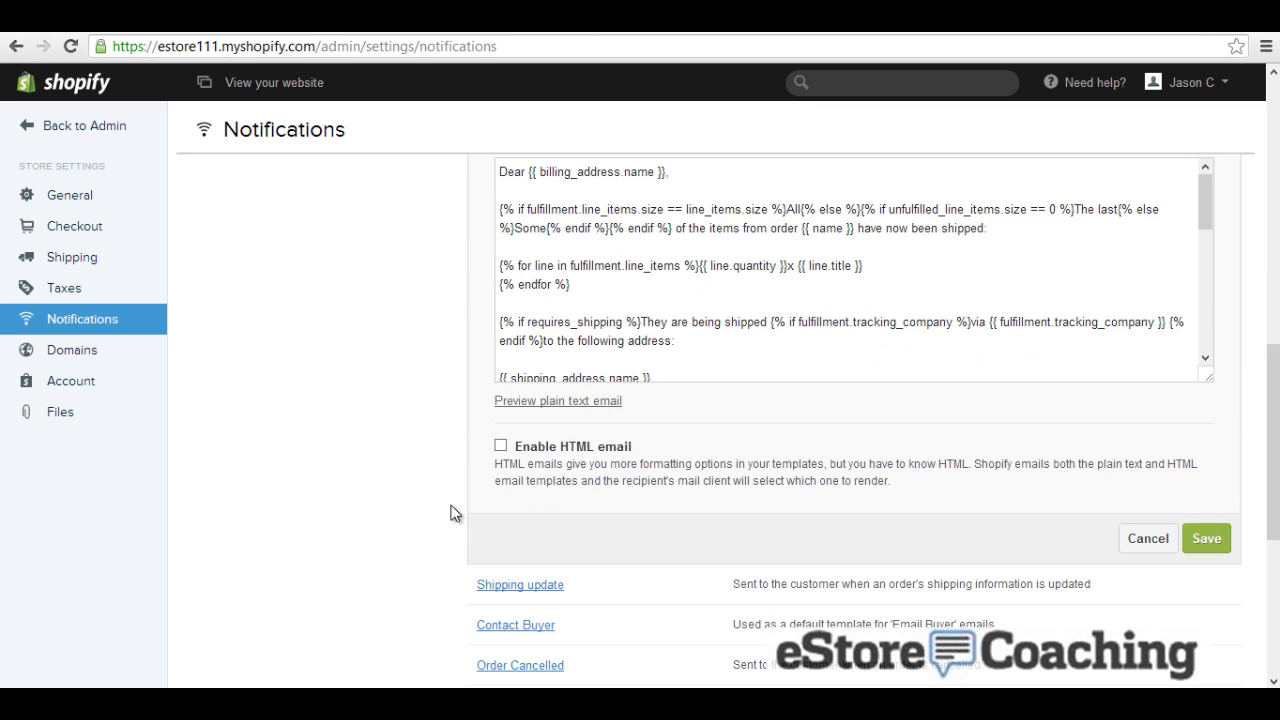
pyautogui.scroll(-3, 450, 513)
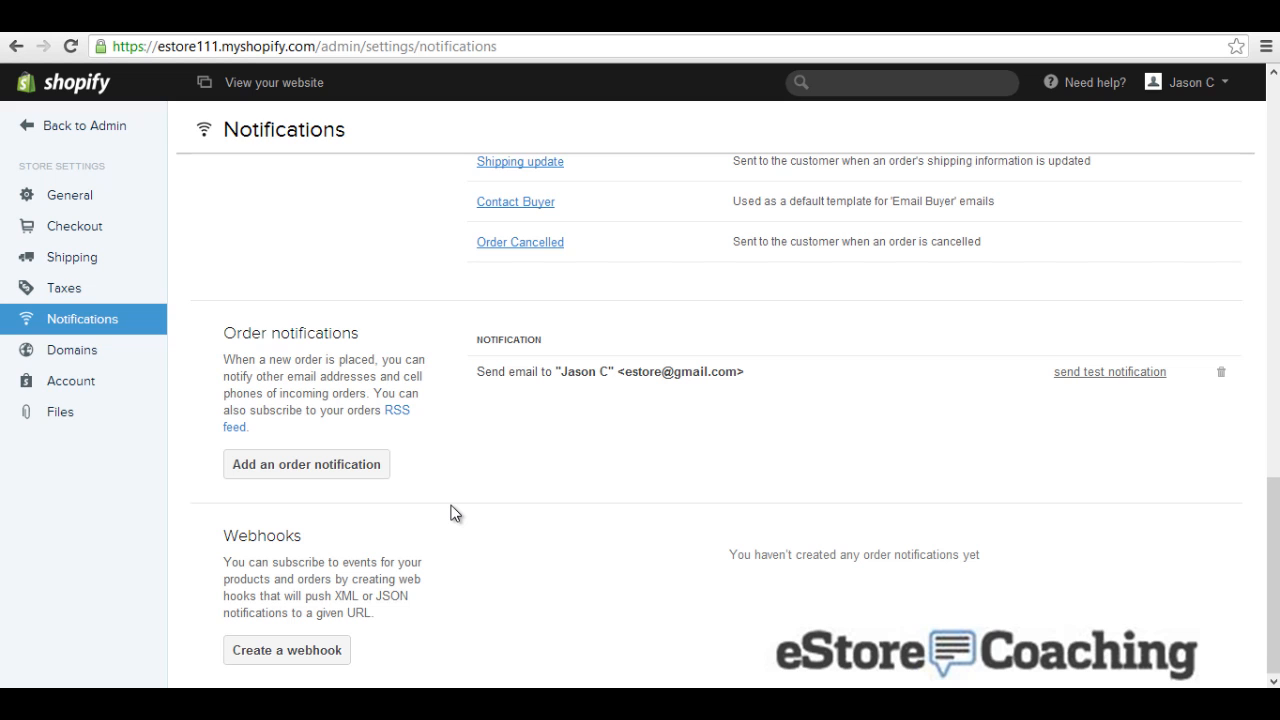
pyautogui.click(86, 349)
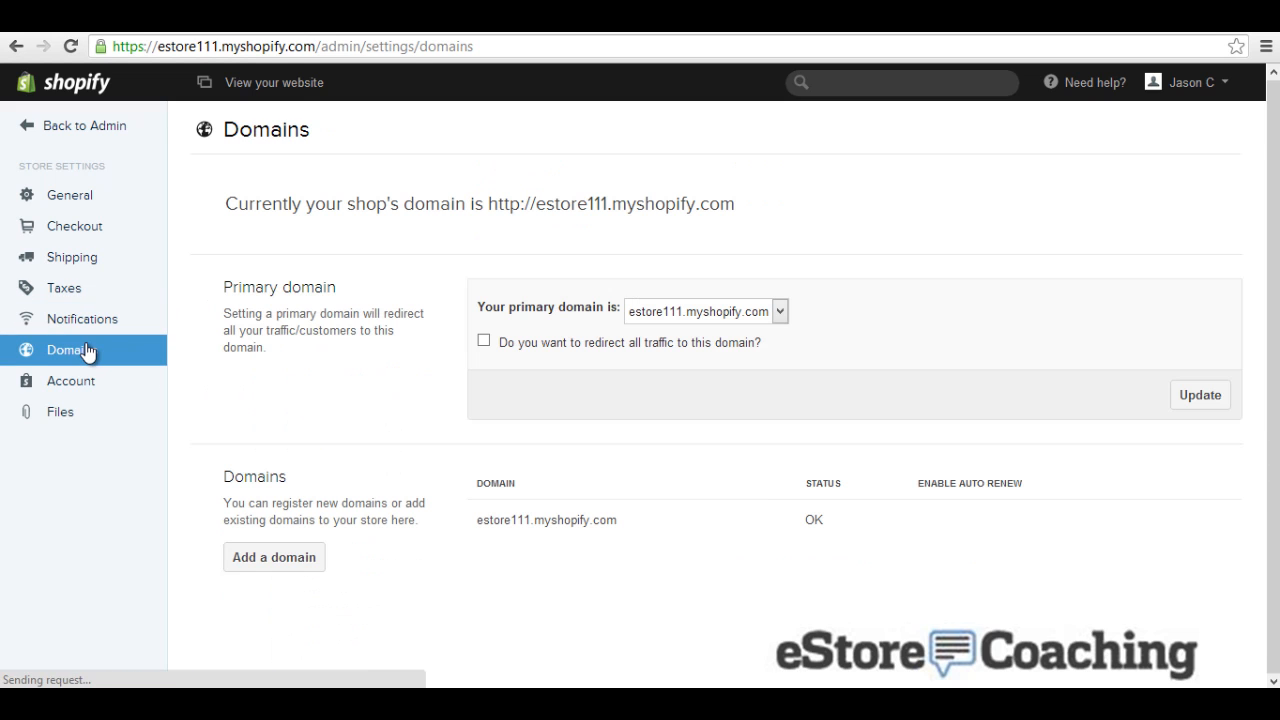
# Step: Leave the myshopify primary domain unchanged, scroll through Account settings, then view Files
pyautogui.click(638, 317)
pyautogui.click(396, 343)
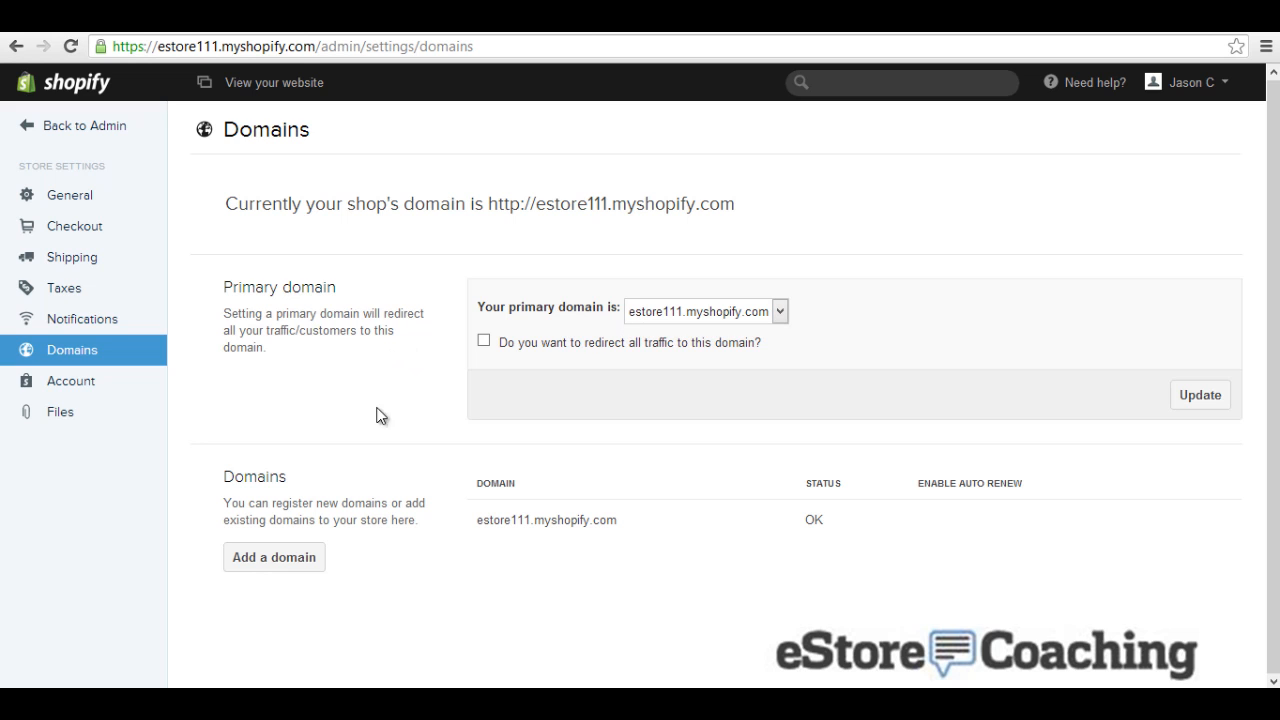
pyautogui.click(92, 390)
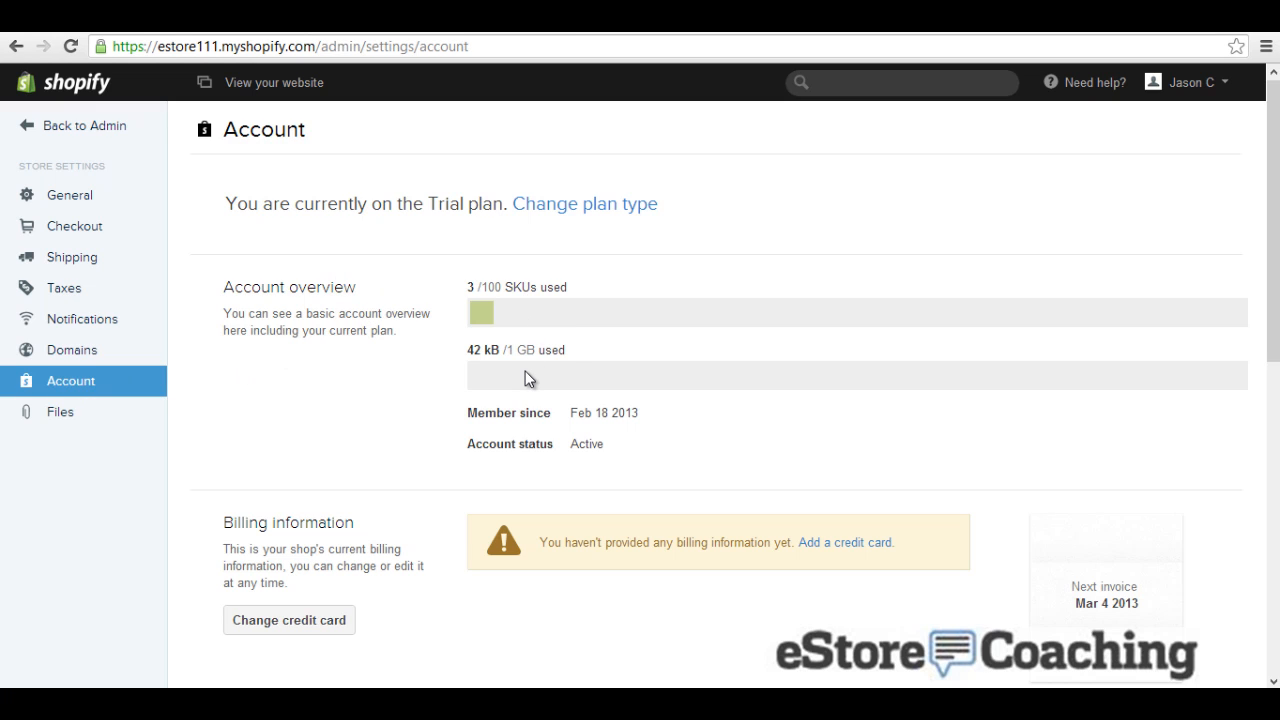
pyautogui.scroll(-4, 529, 378)
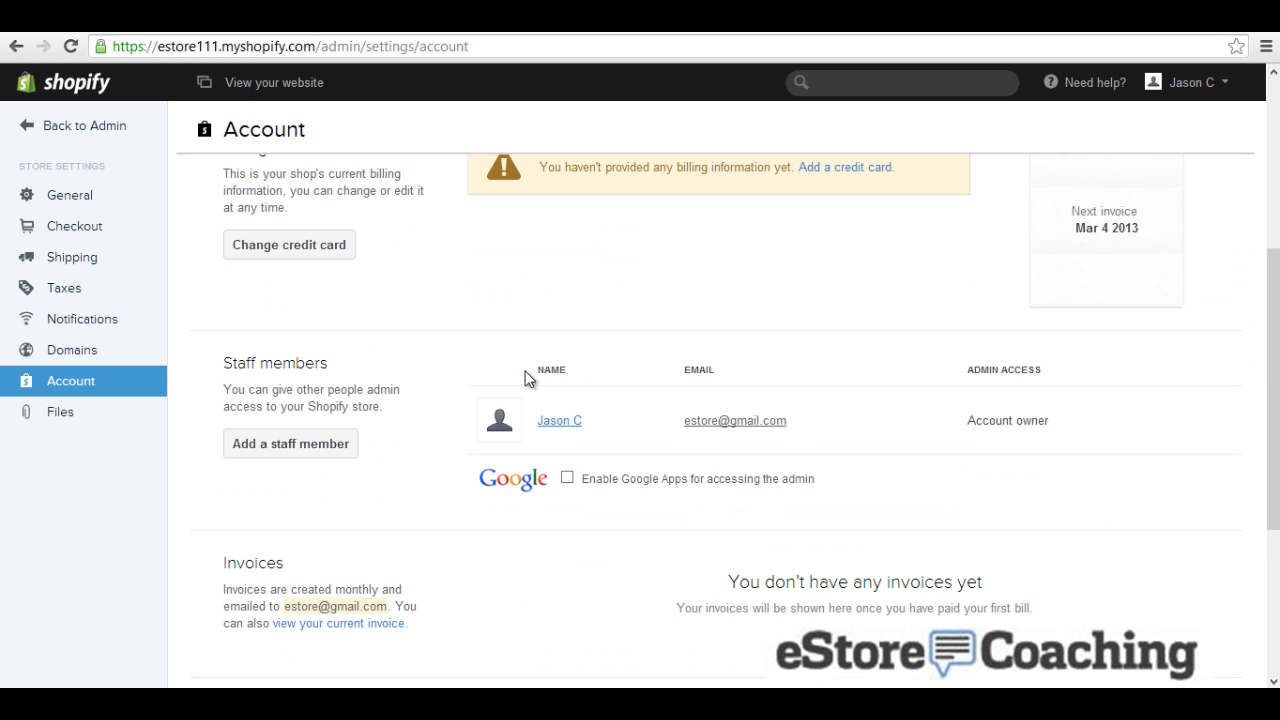
pyautogui.scroll(-3, 529, 380)
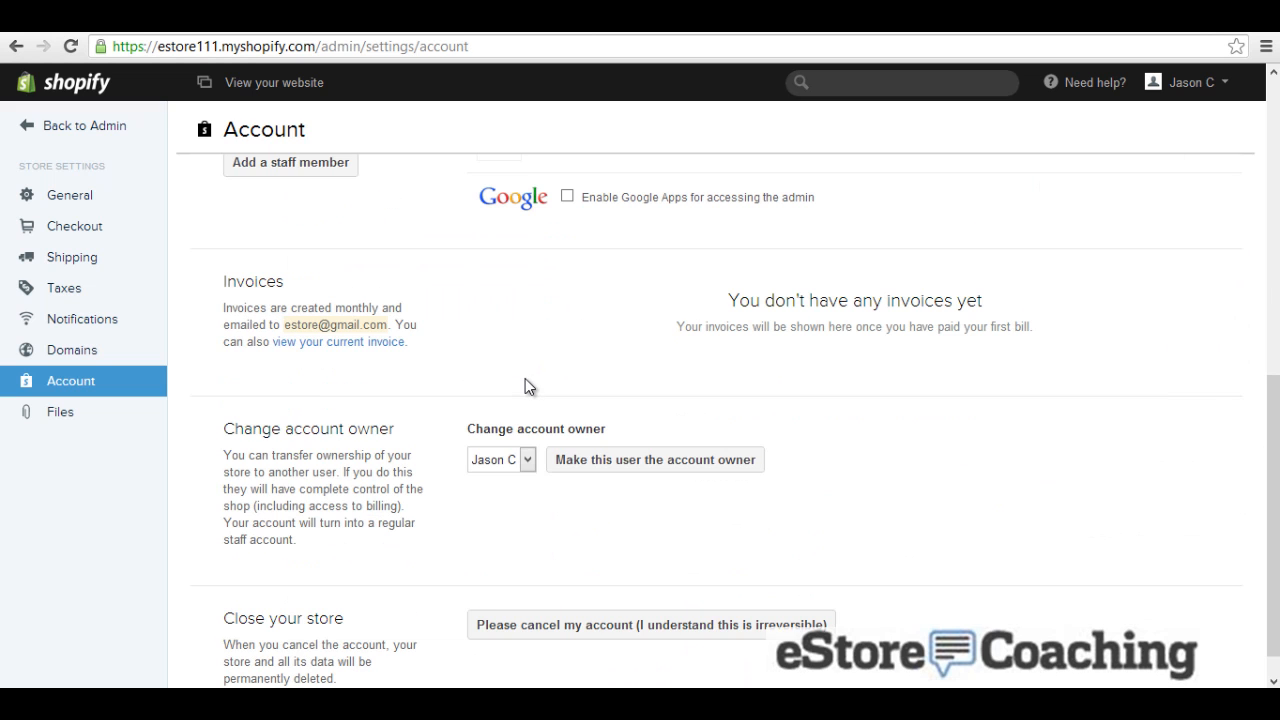
pyautogui.scroll(-1, 529, 387)
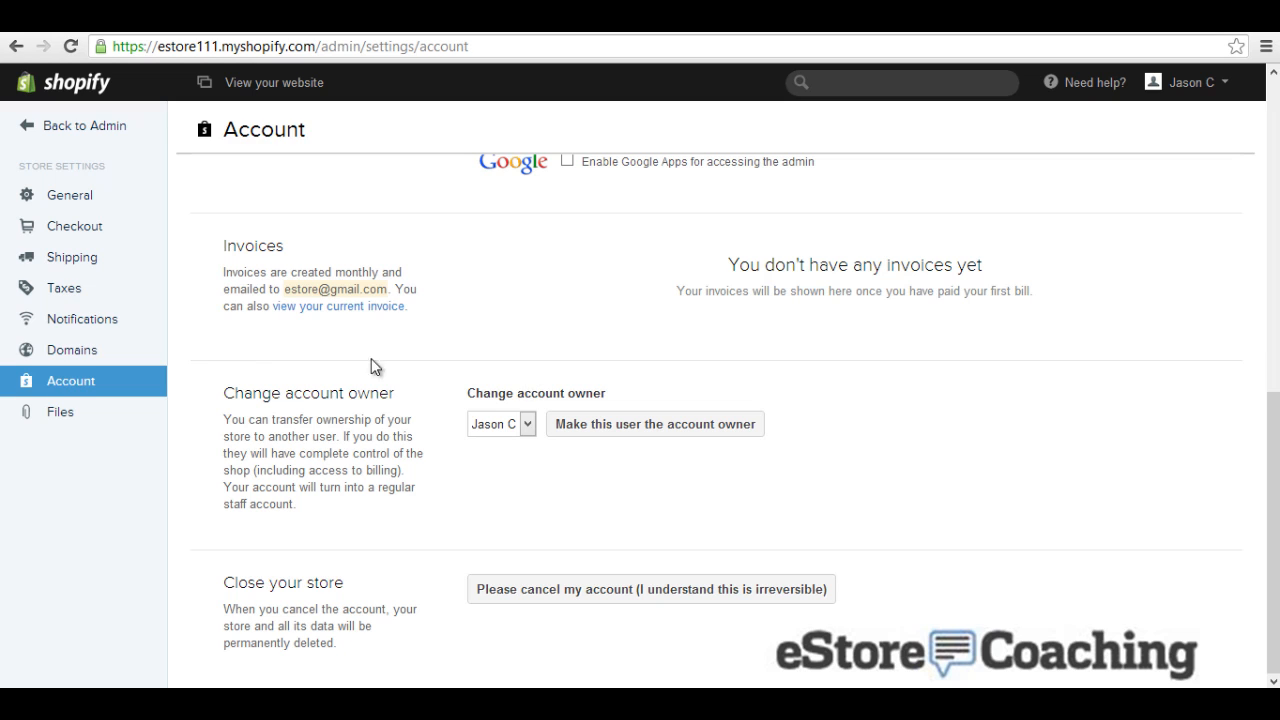
pyautogui.click(76, 416)
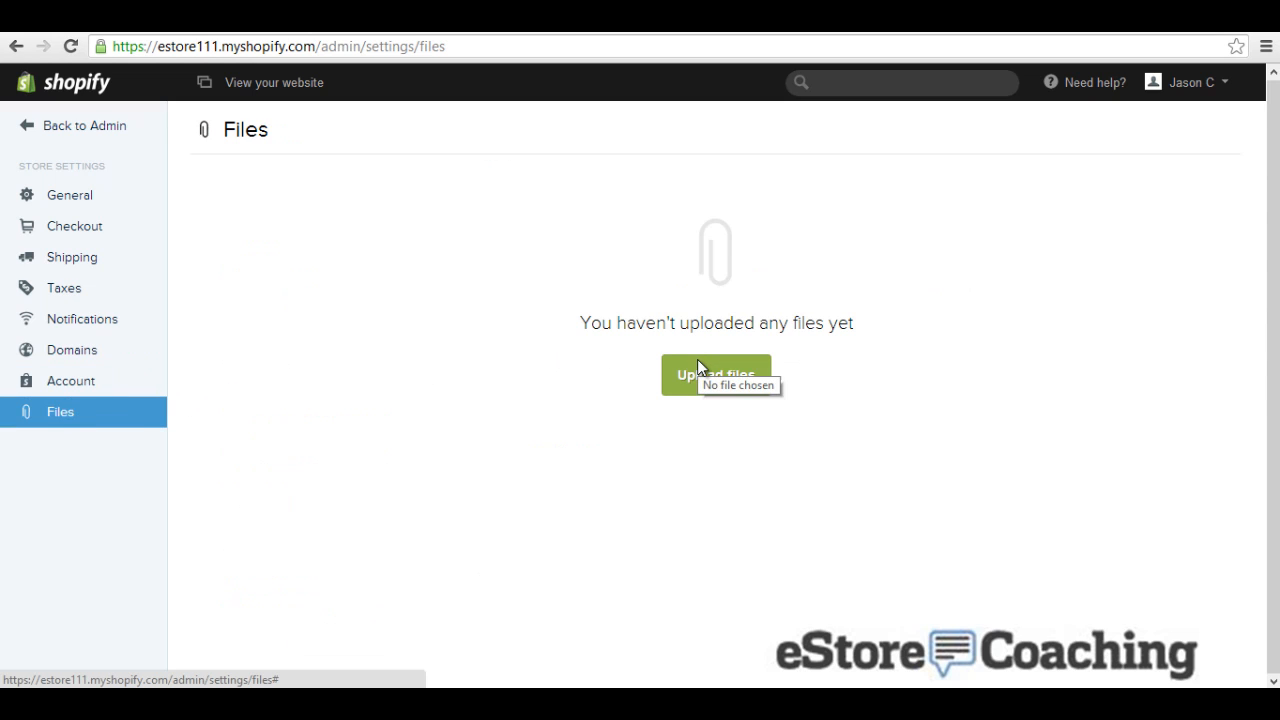
# Step: Scroll the admin Dashboard down to the Activity Feed, then view the live storefront
pyautogui.click(86, 128)
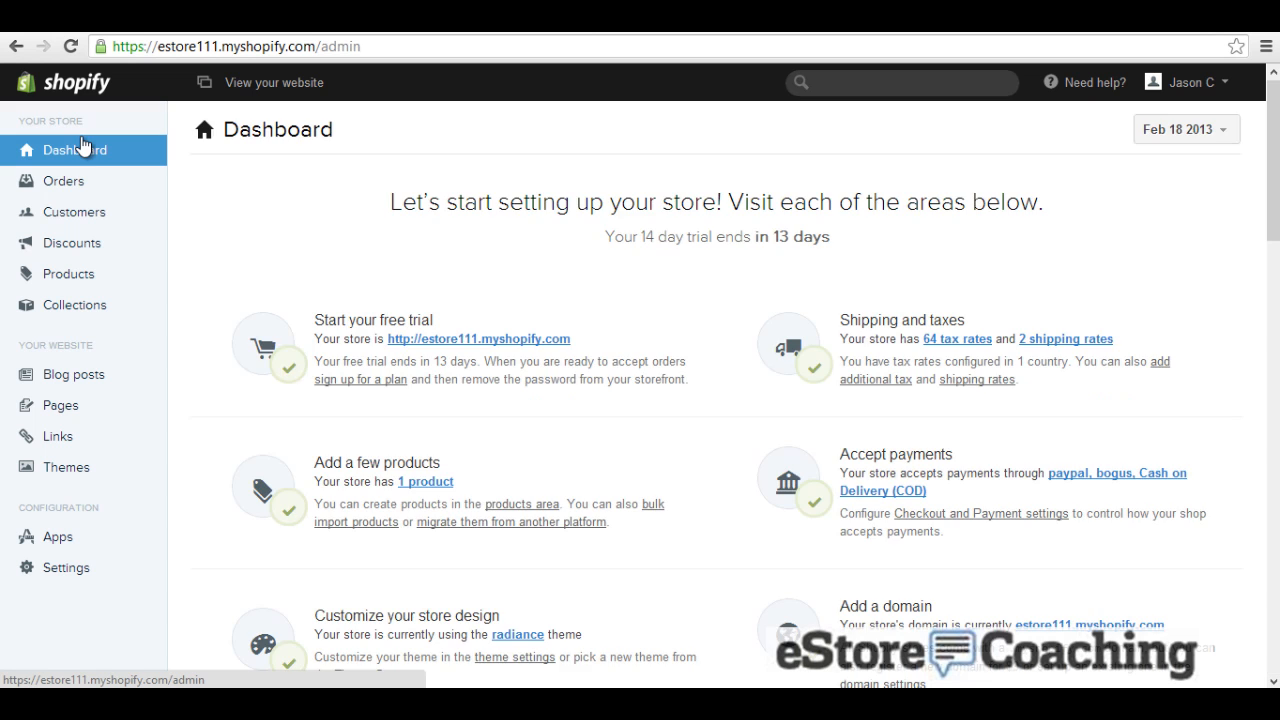
pyautogui.scroll(-2, 651, 318)
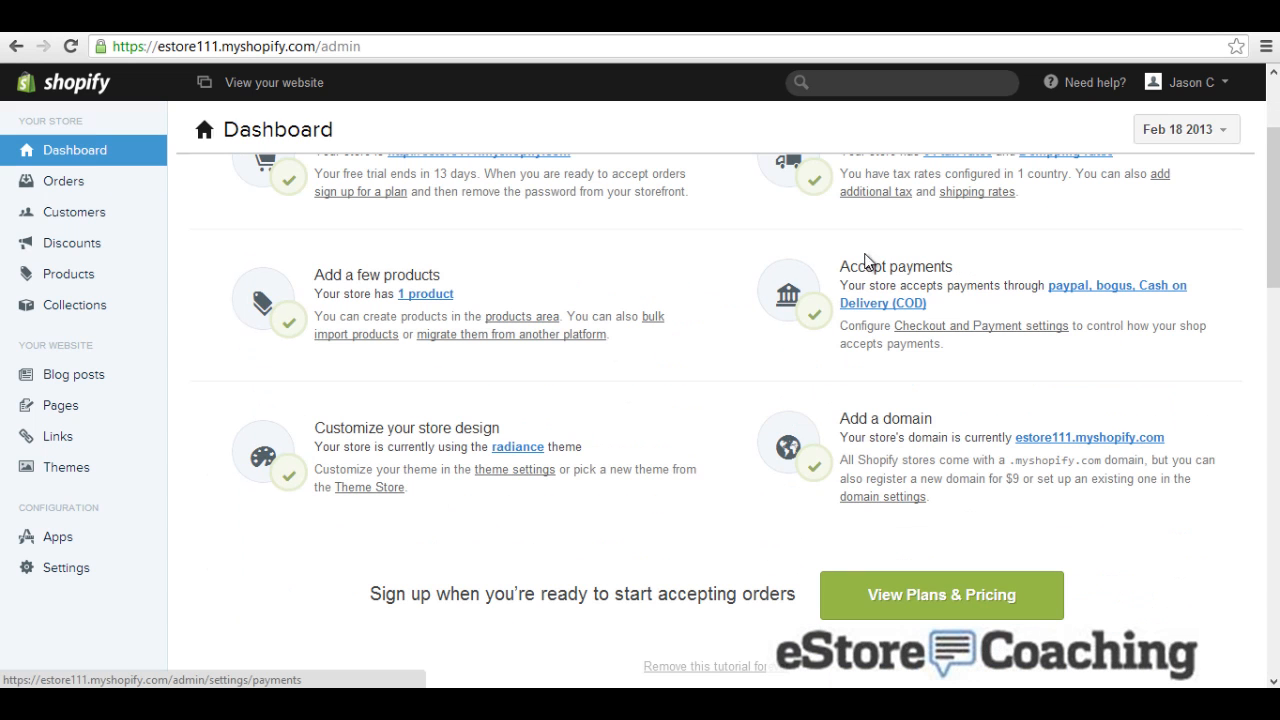
pyautogui.scroll(-5, 854, 391)
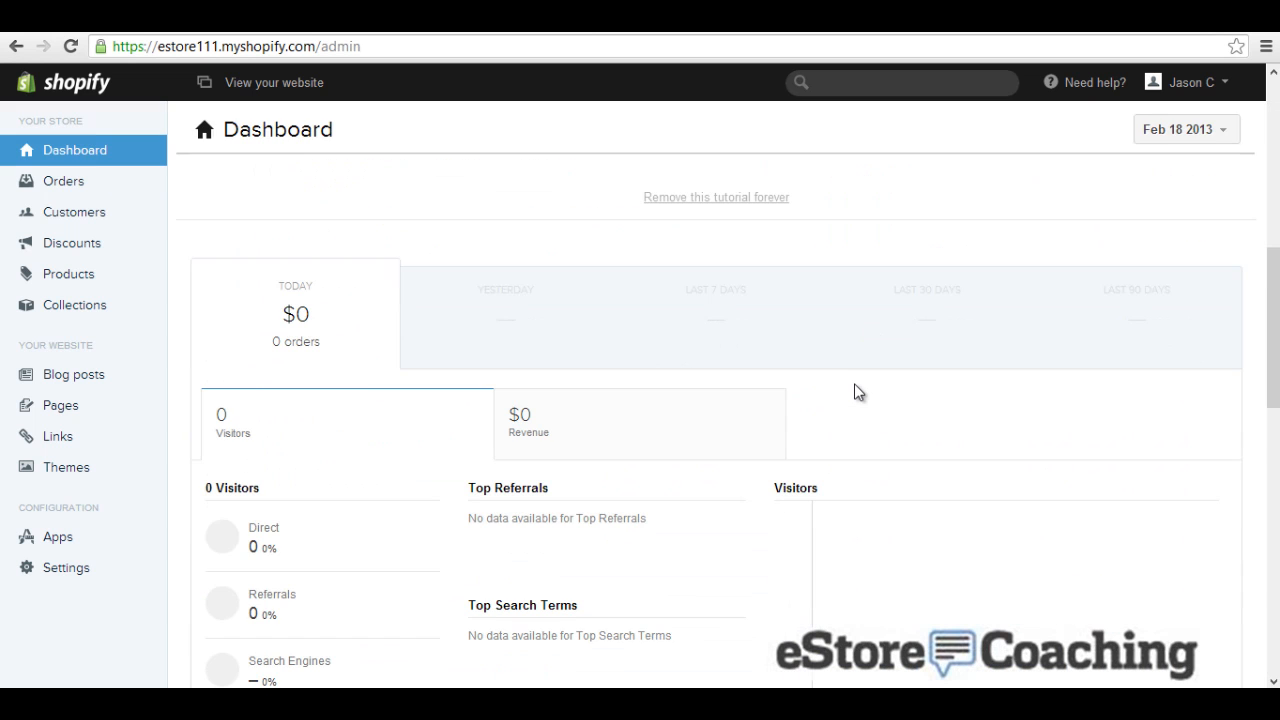
pyautogui.scroll(-7, 855, 391)
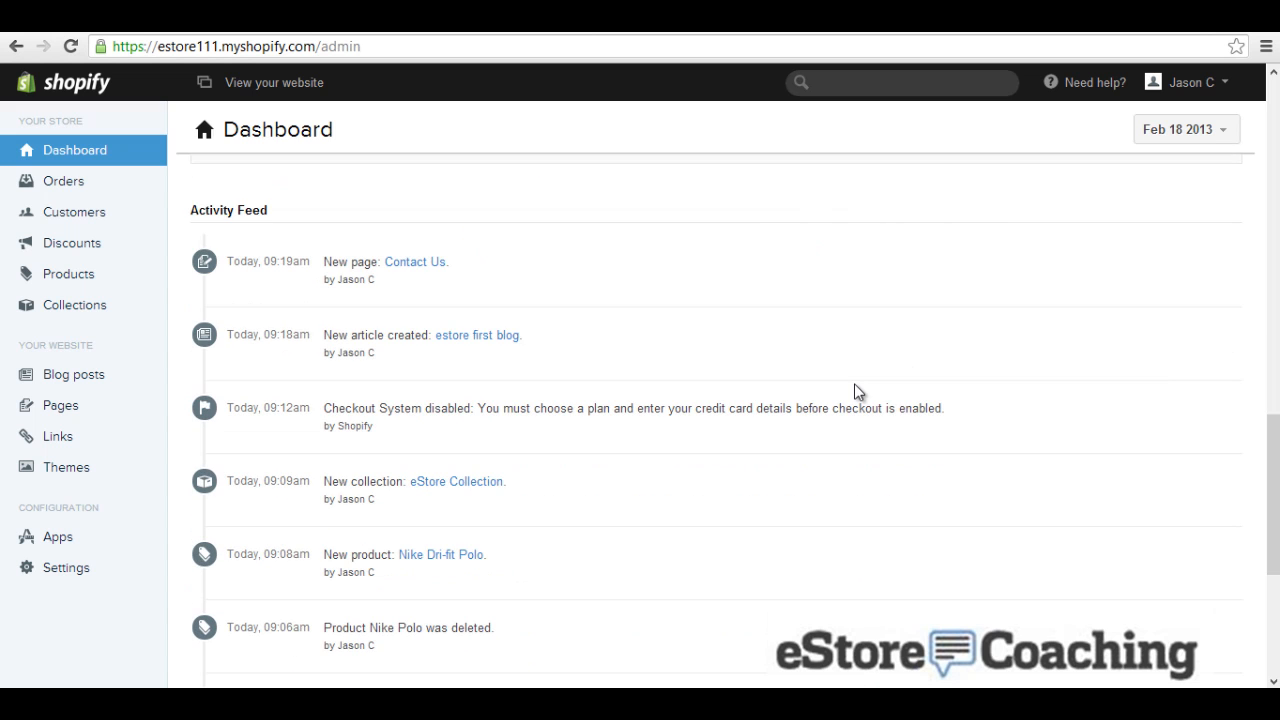
pyautogui.scroll(-3, 401, 277)
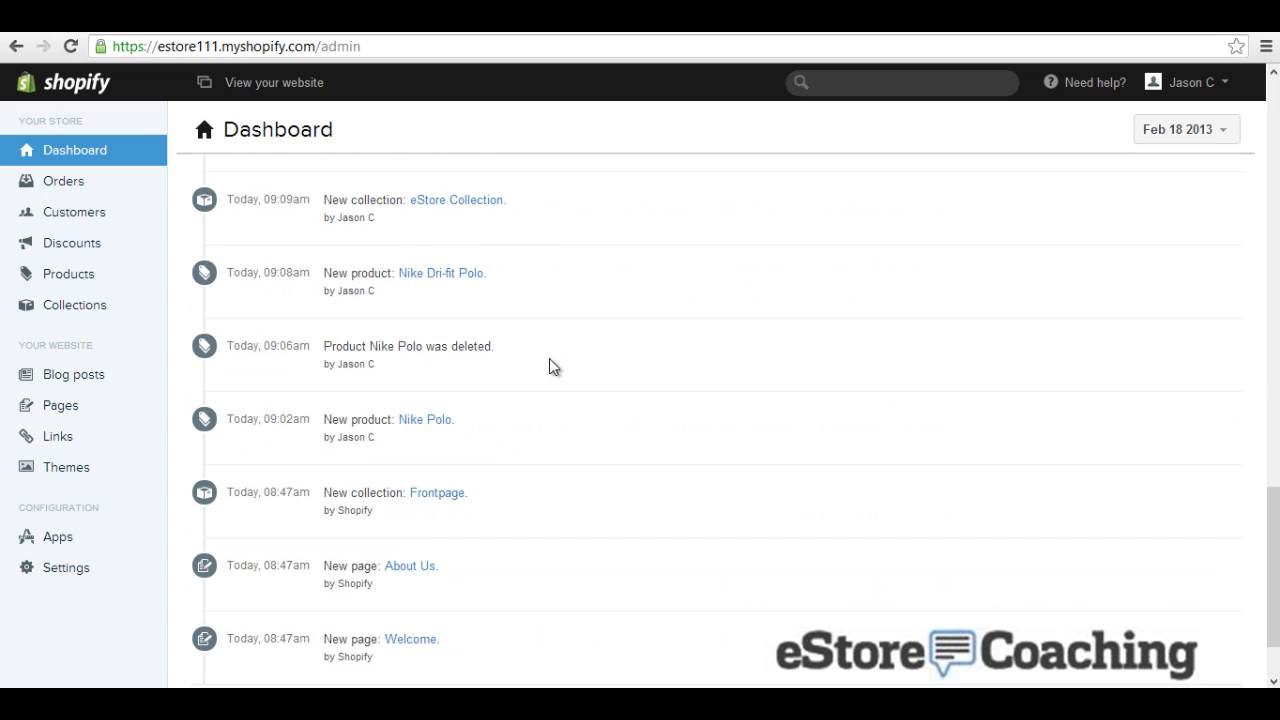
pyautogui.scroll(-1, 552, 367)
pyautogui.scroll(10, 549, 368)
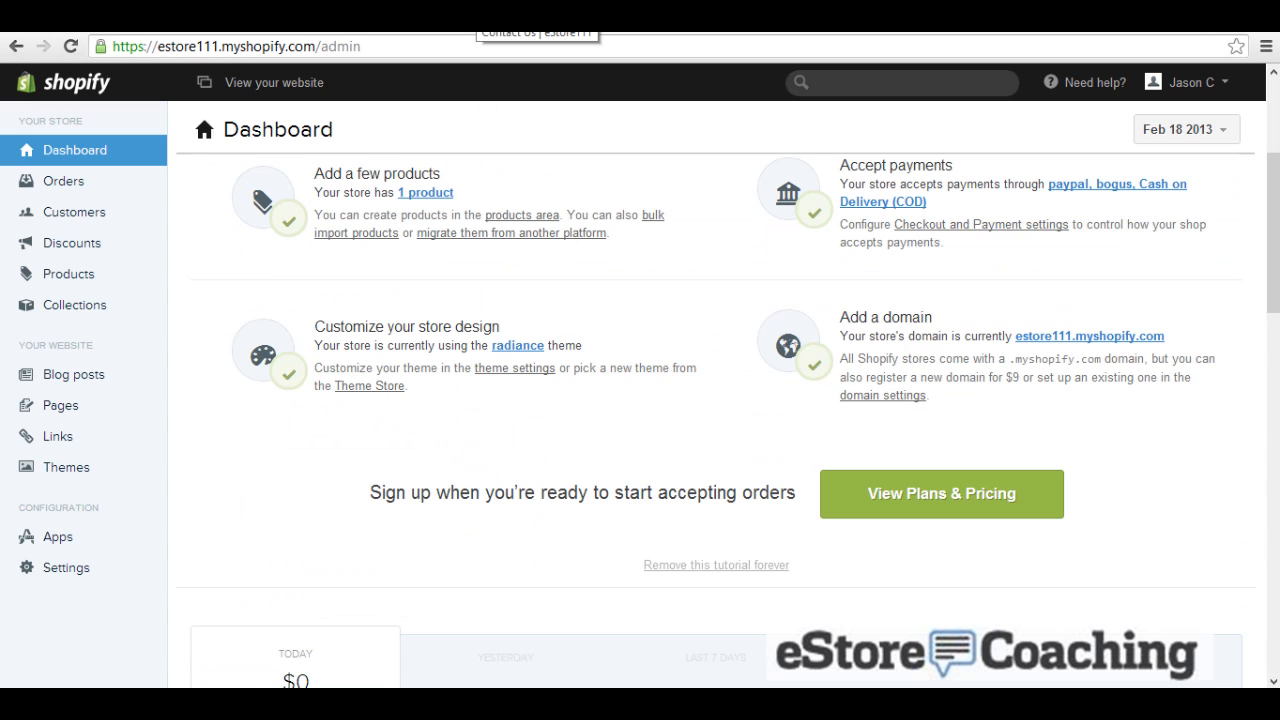
pyautogui.click(288, 82)
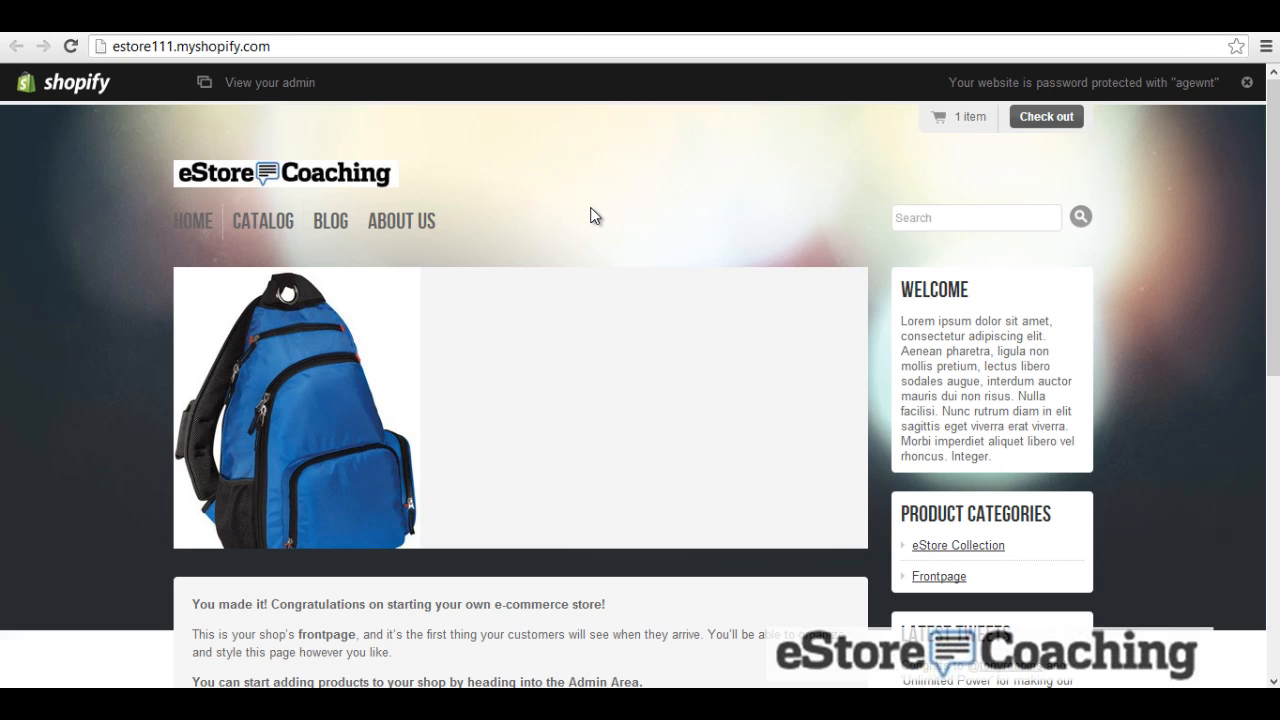
# Step: Check the cart and checkout, then browse the estore blog post and About Us footer
pyautogui.click(1033, 119)
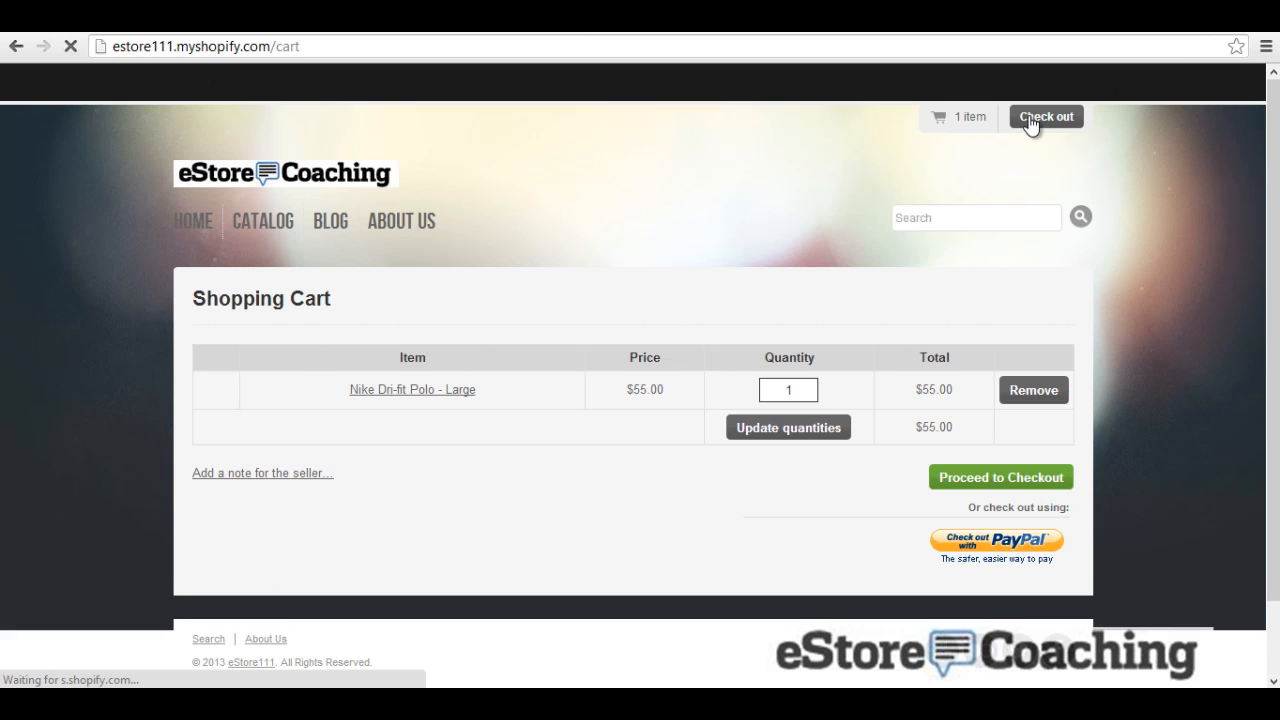
pyautogui.click(989, 499)
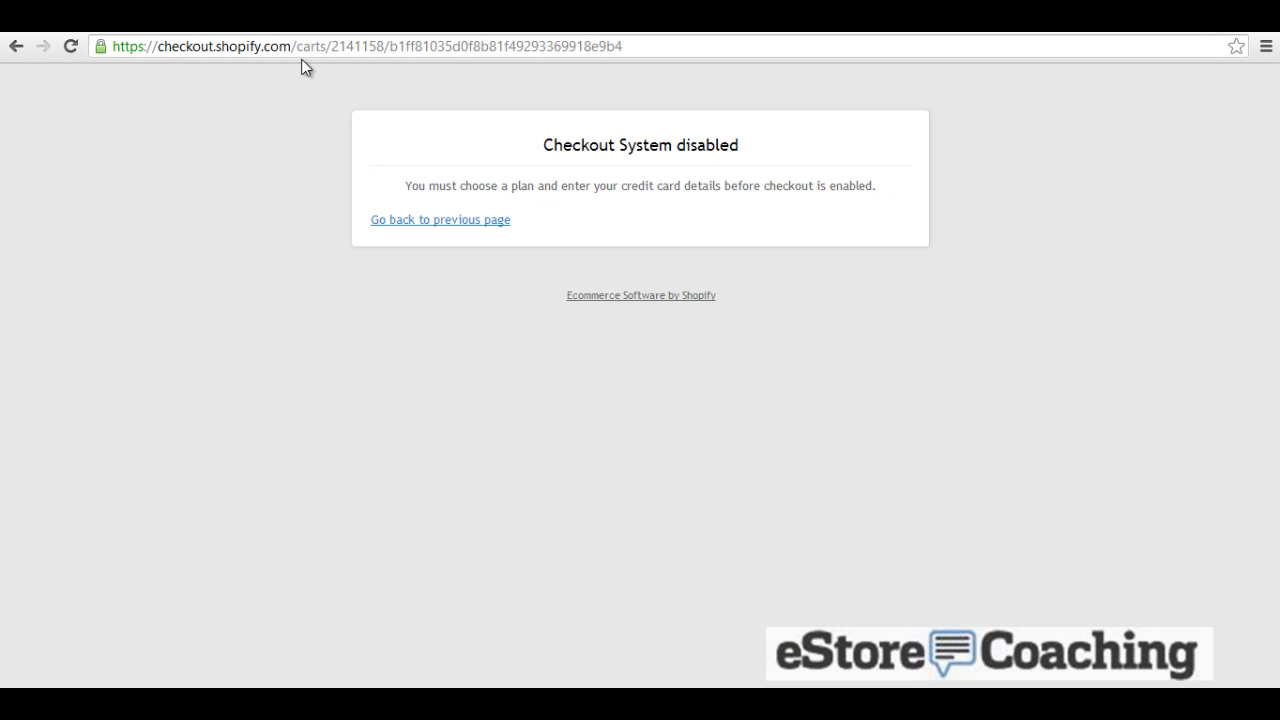
pyautogui.click(17, 46)
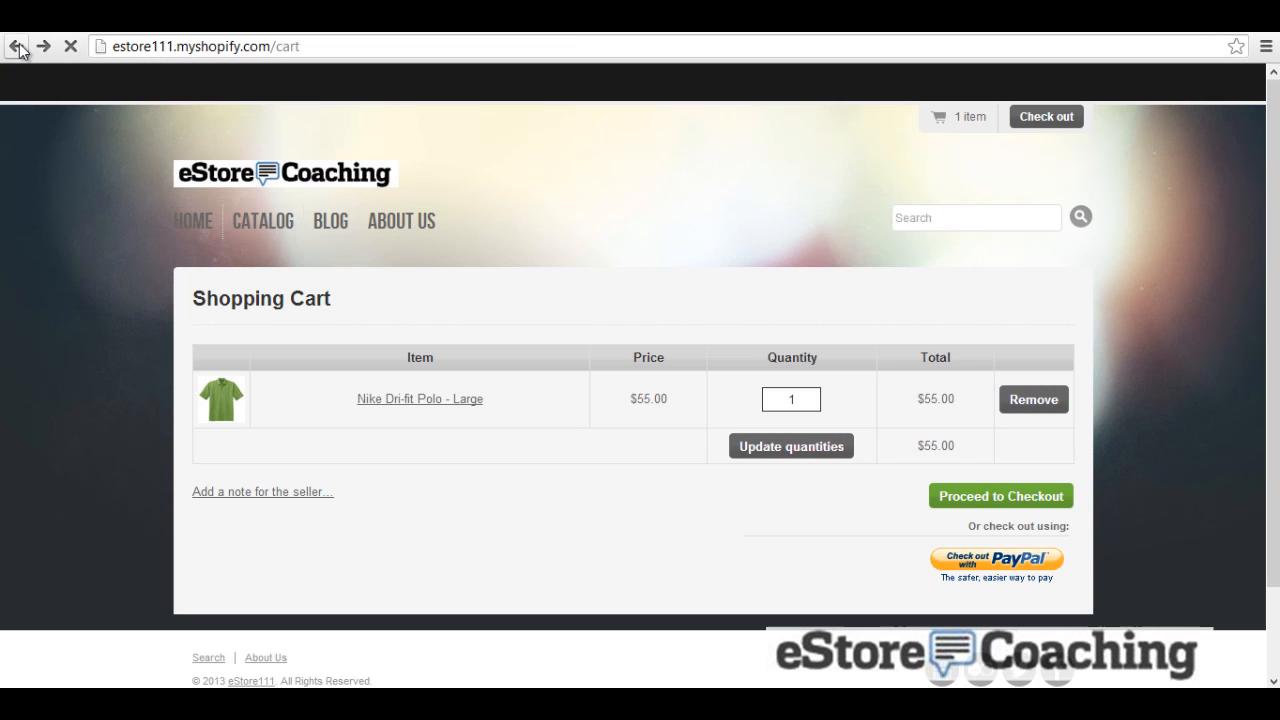
pyautogui.click(362, 226)
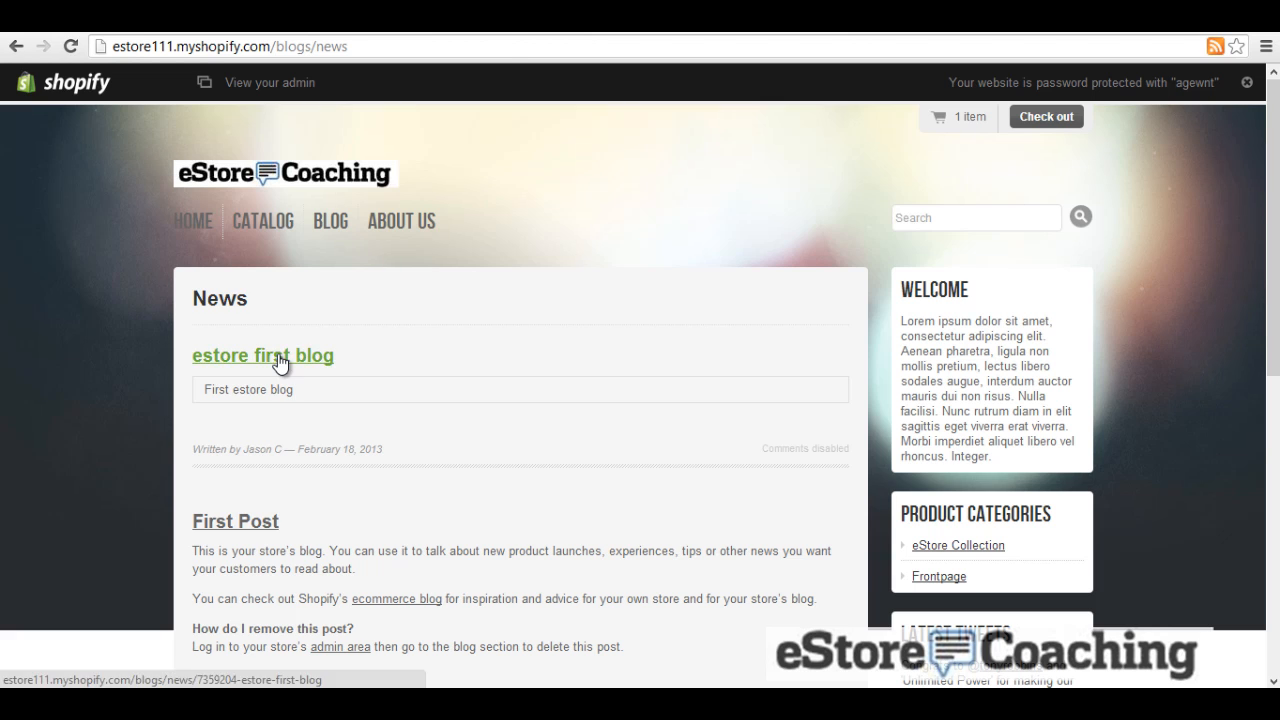
pyautogui.click(280, 358)
pyautogui.click(397, 232)
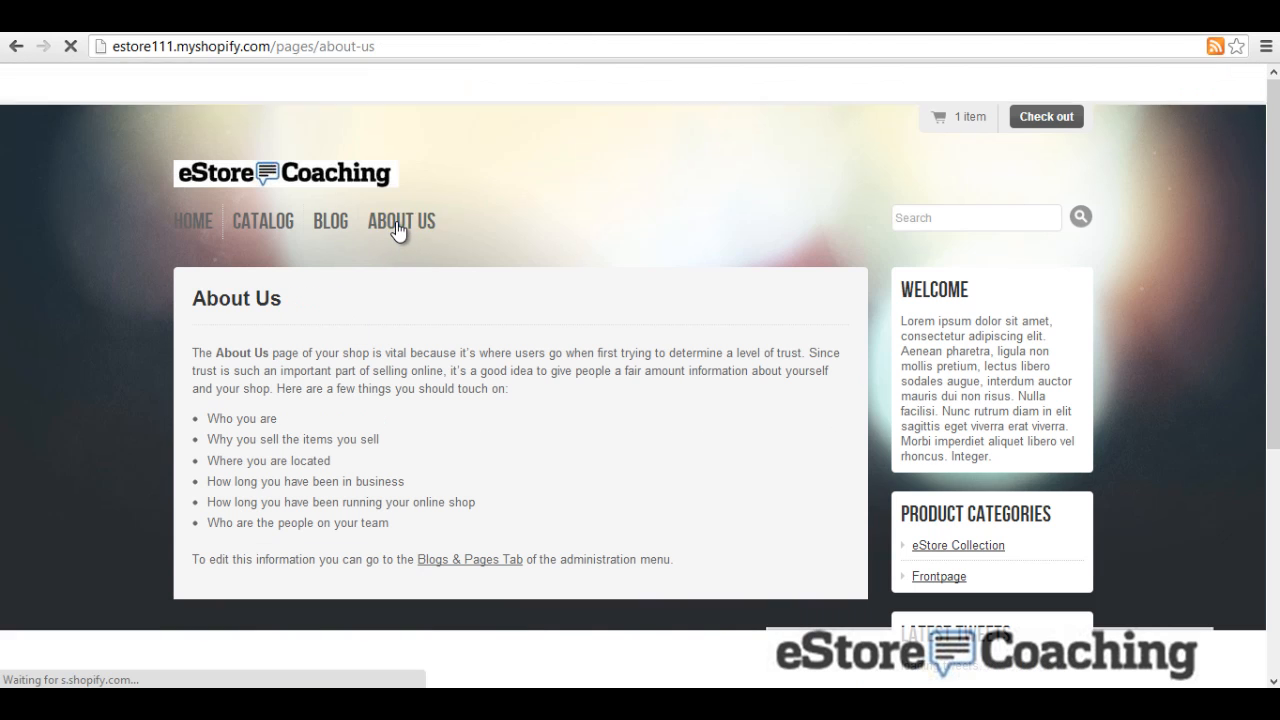
pyautogui.scroll(-1, 565, 337)
pyautogui.scroll(-6, 565, 345)
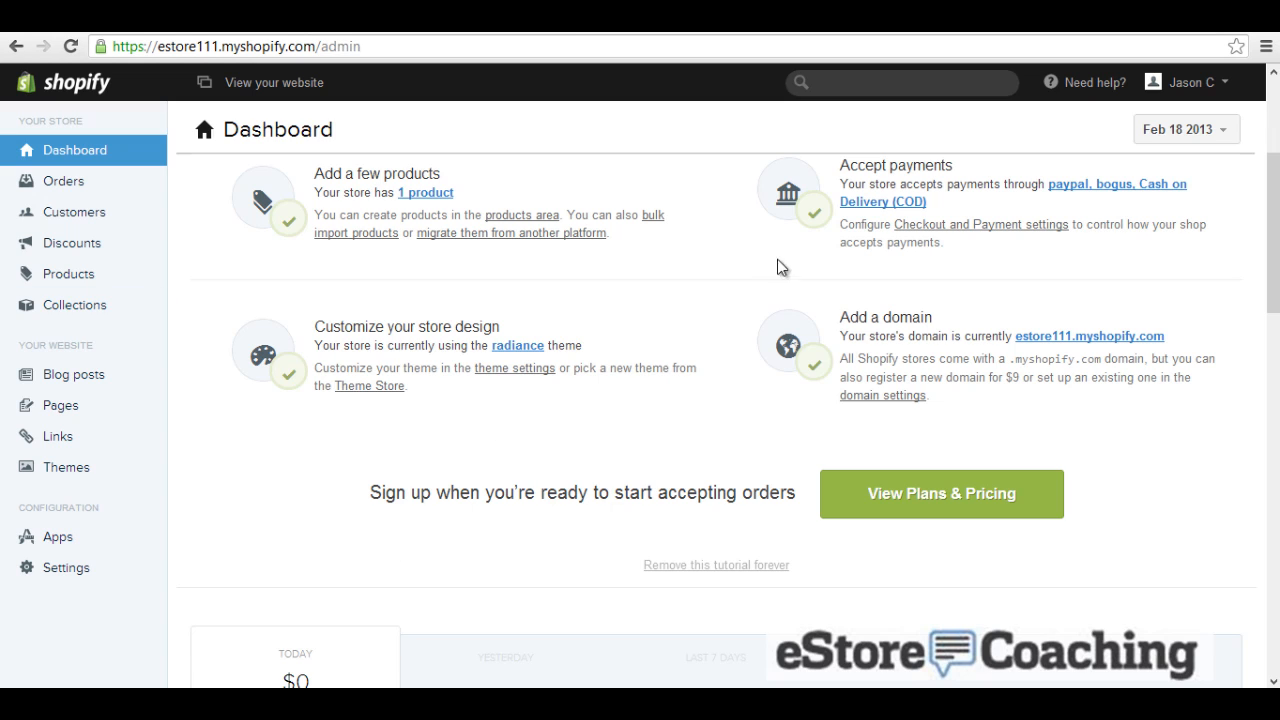
# Step: Filter the Theme Store to free themes and install Megatronic, replacing the current main theme
pyautogui.click(385, 387)
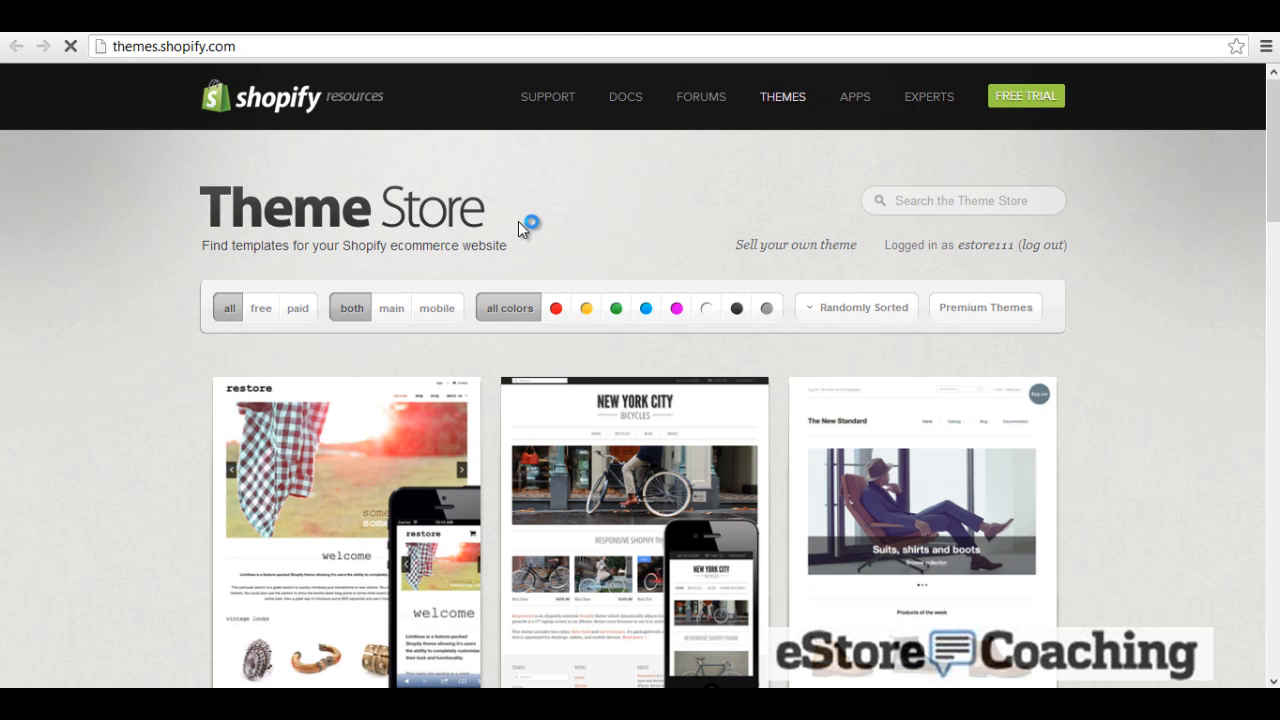
pyautogui.scroll(-2, 519, 222)
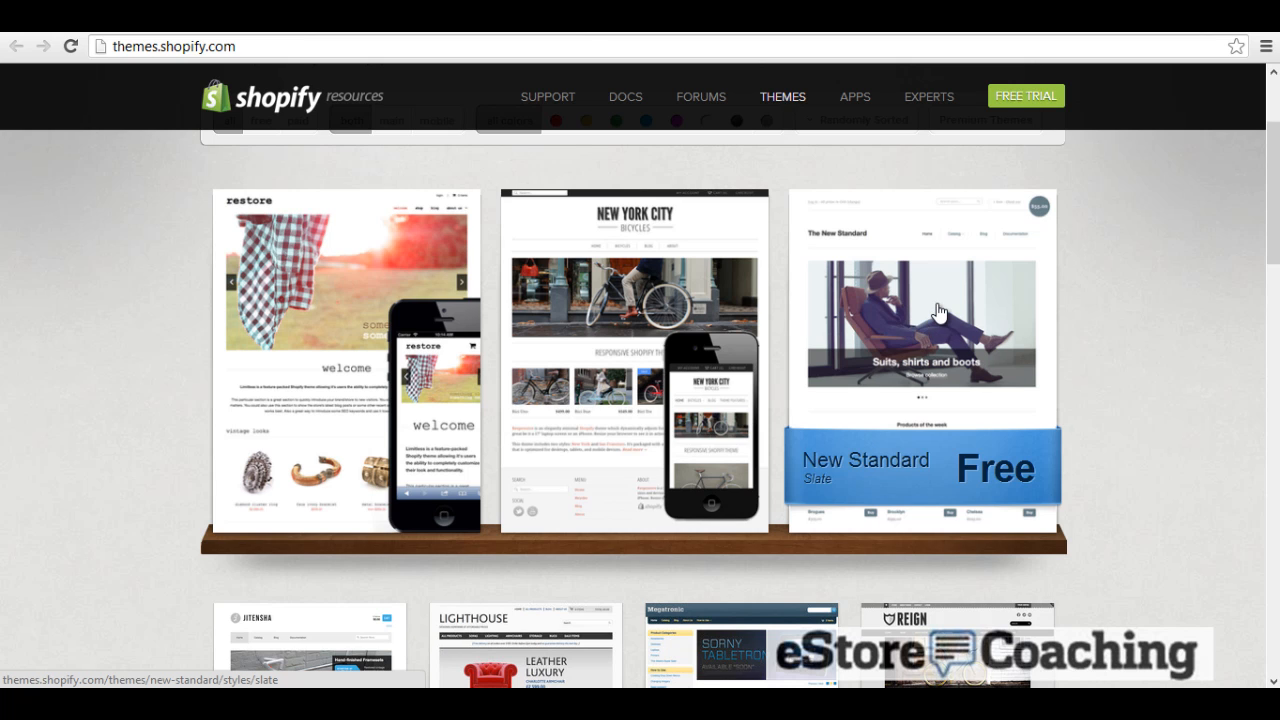
pyautogui.scroll(1, 938, 312)
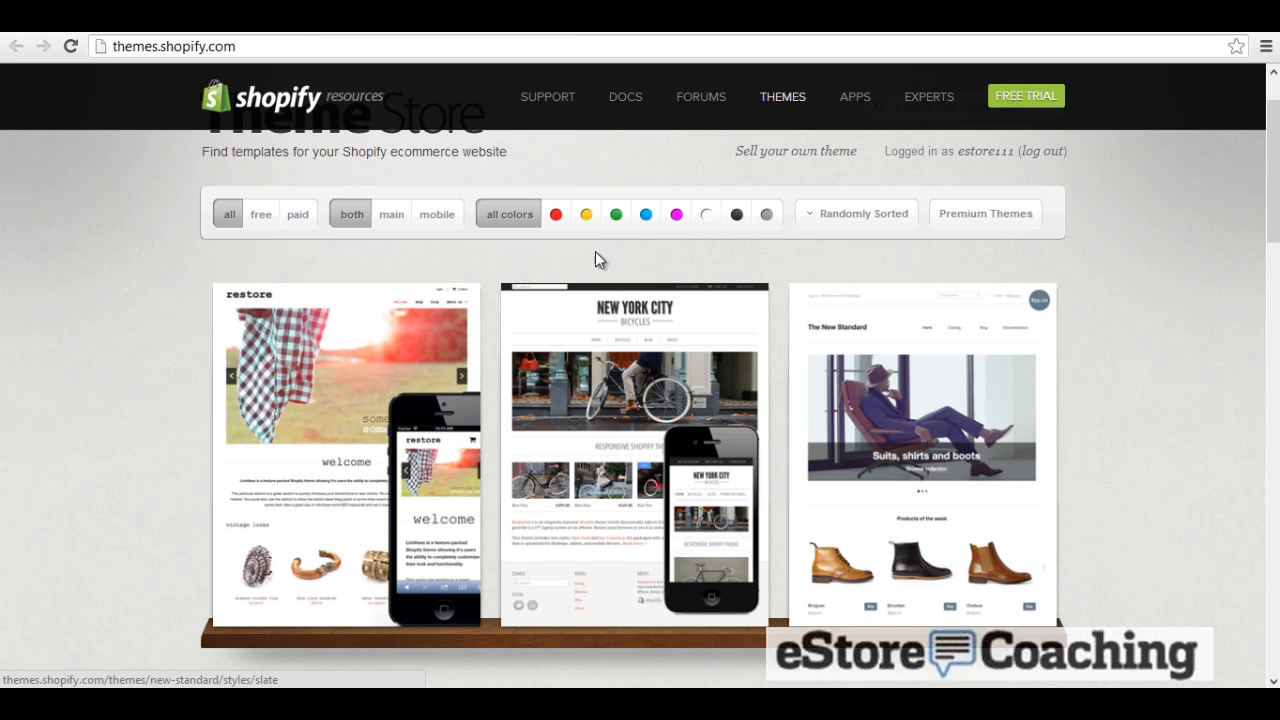
pyautogui.click(268, 213)
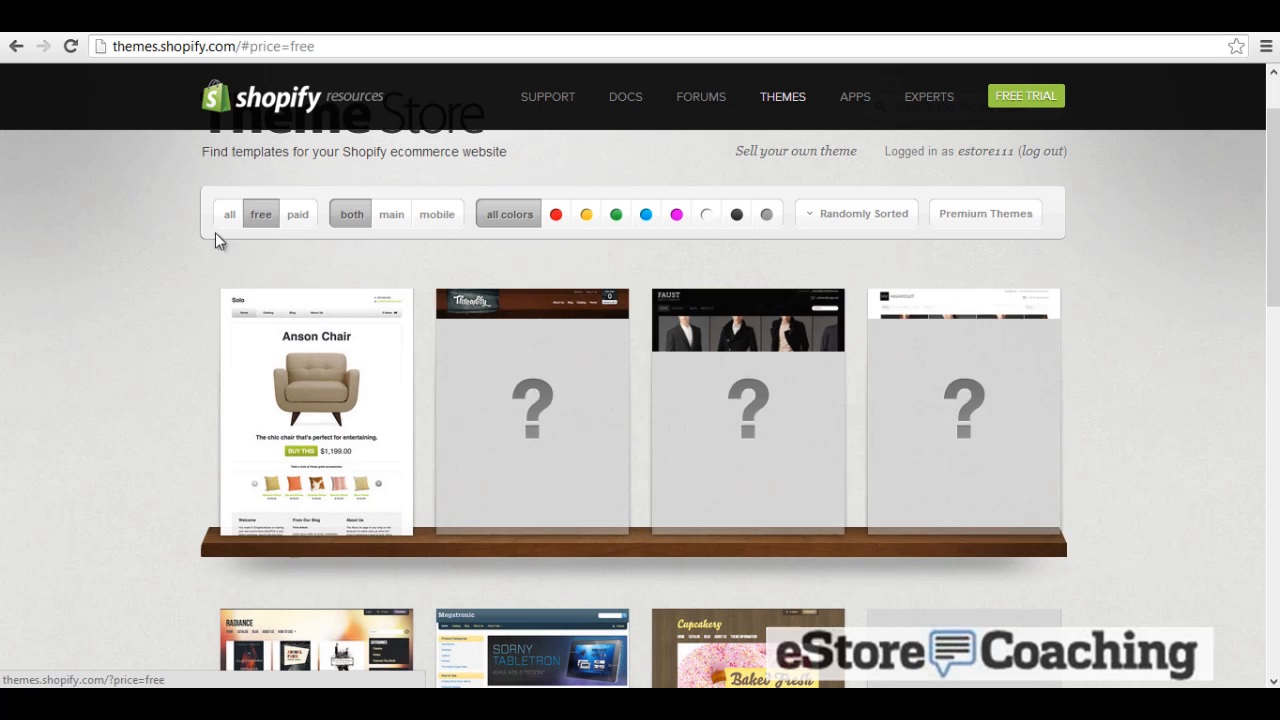
pyautogui.scroll(-1, 163, 317)
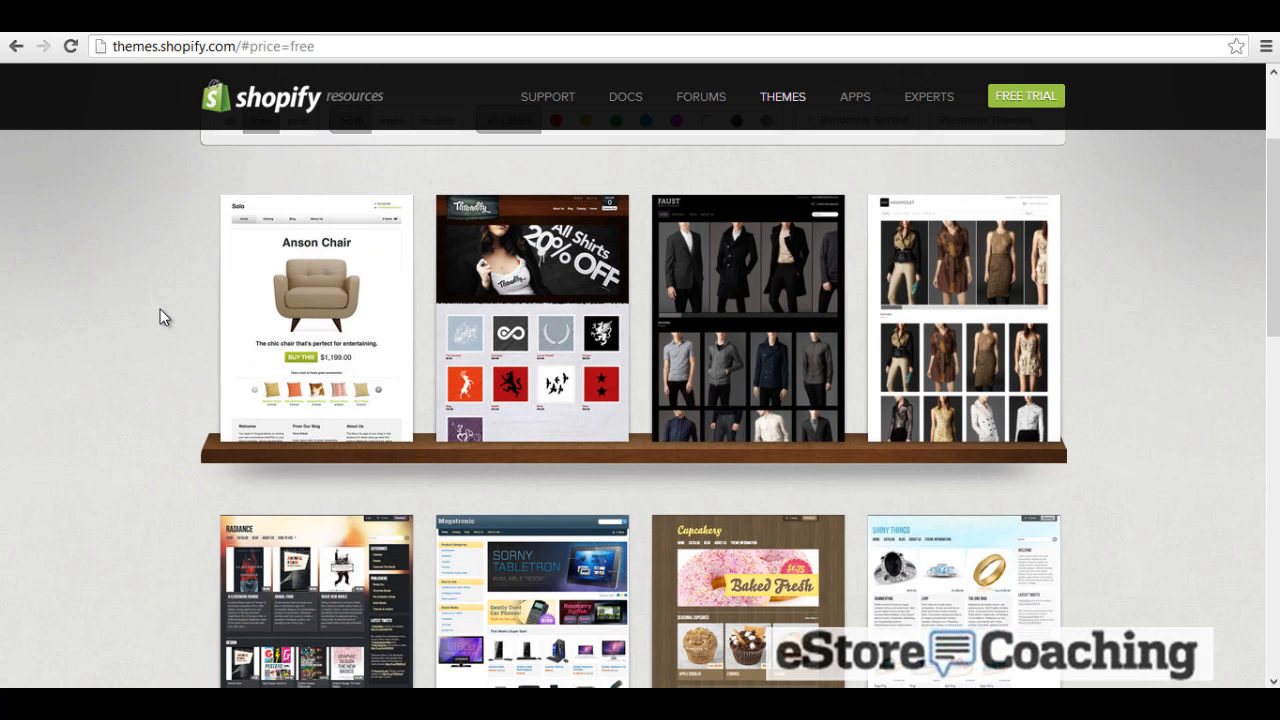
pyautogui.scroll(-2, 158, 311)
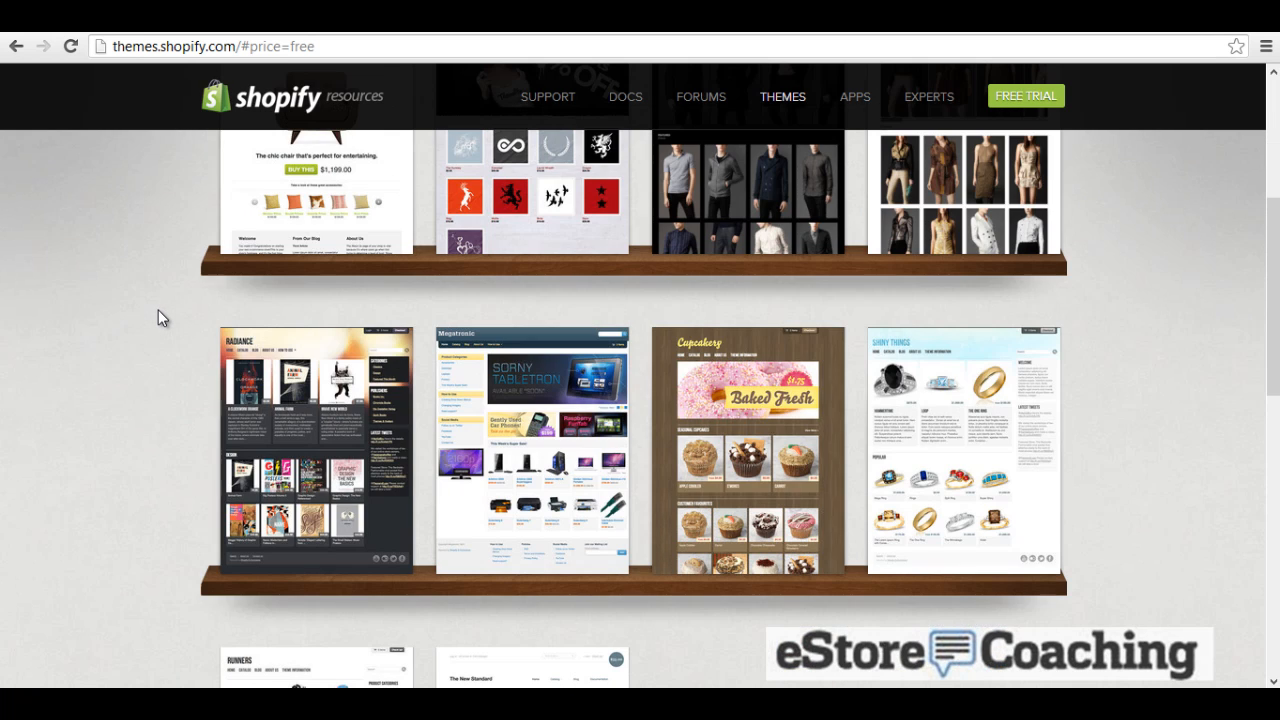
pyautogui.scroll(-1, 158, 318)
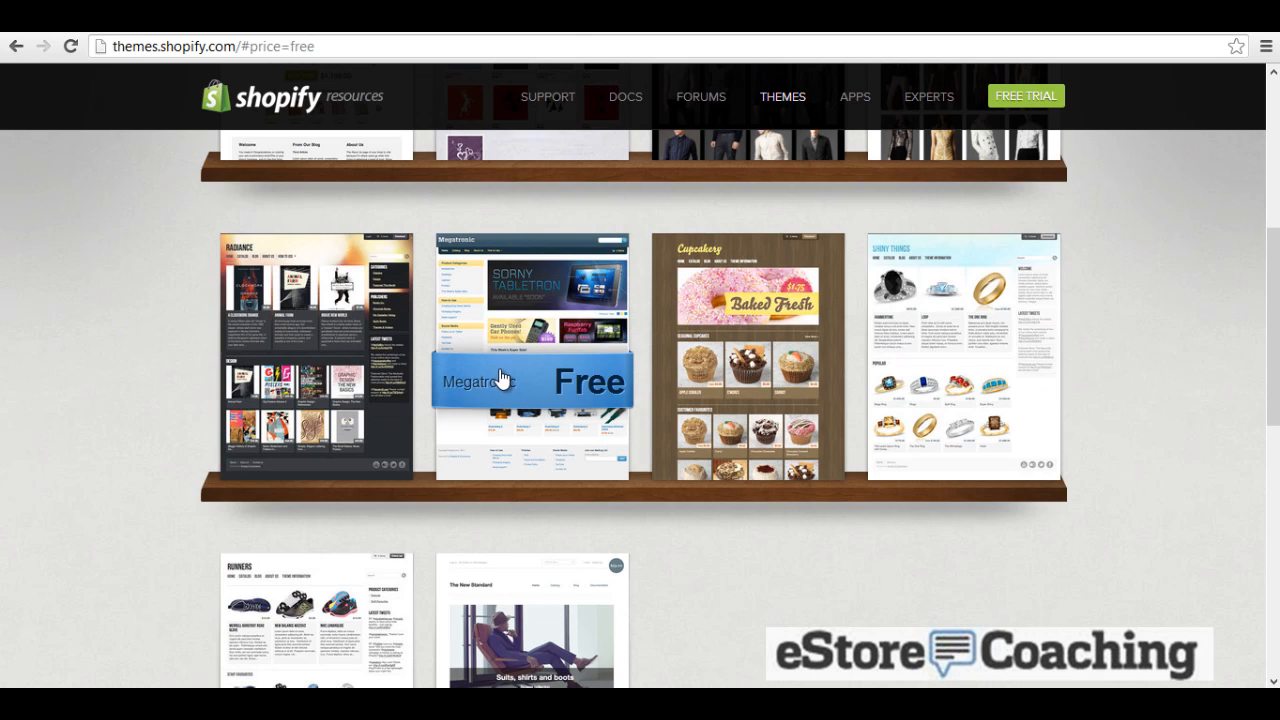
pyautogui.click(502, 397)
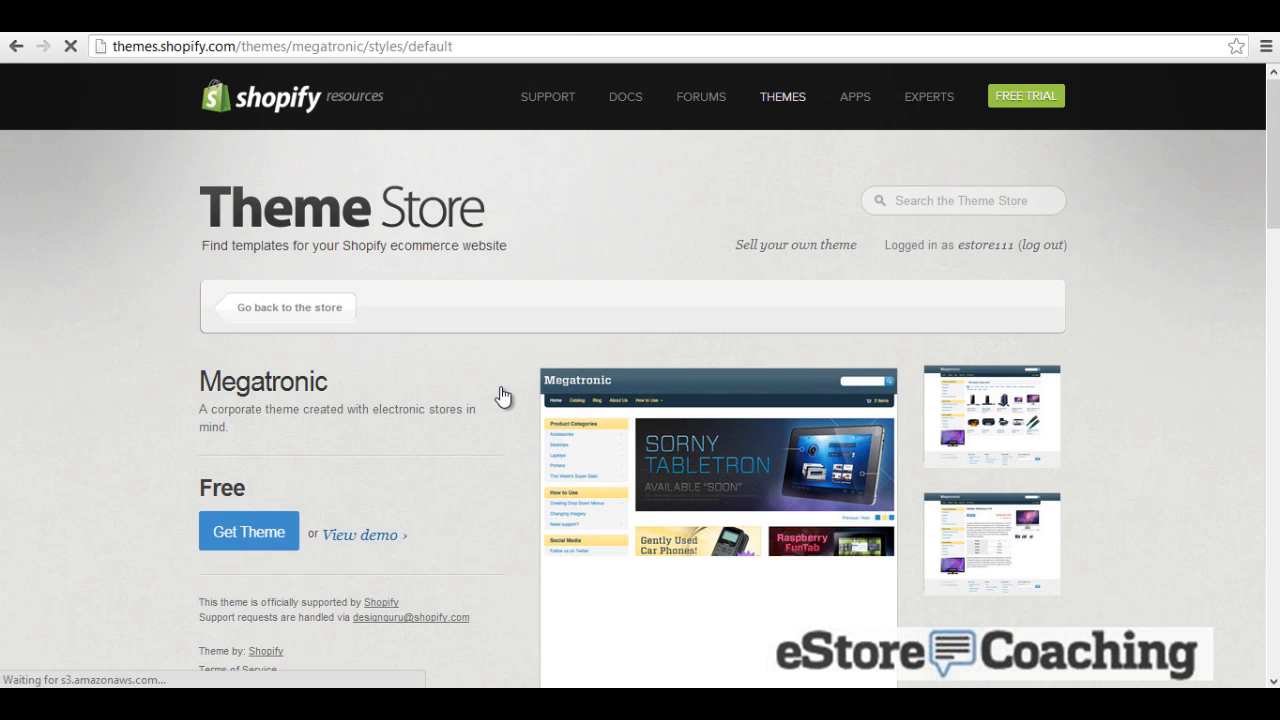
pyautogui.scroll(-1, 345, 425)
pyautogui.click(242, 432)
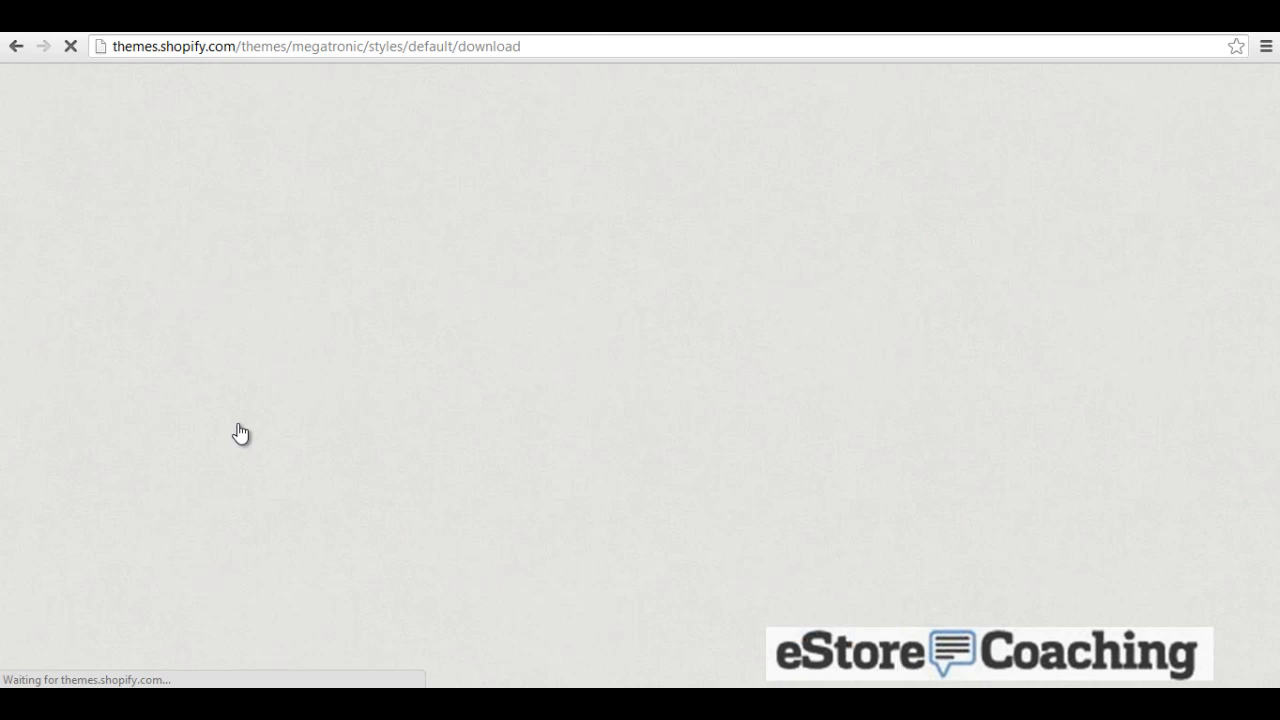
pyautogui.click(455, 395)
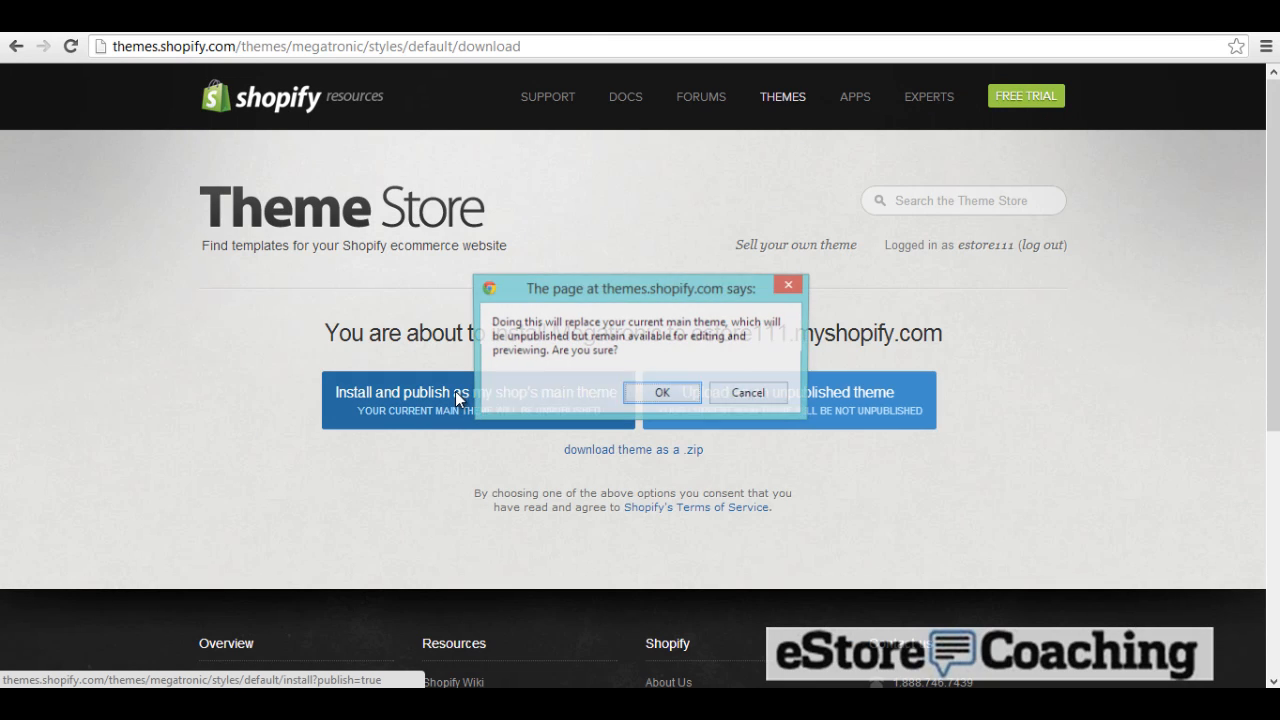
pyautogui.click(660, 394)
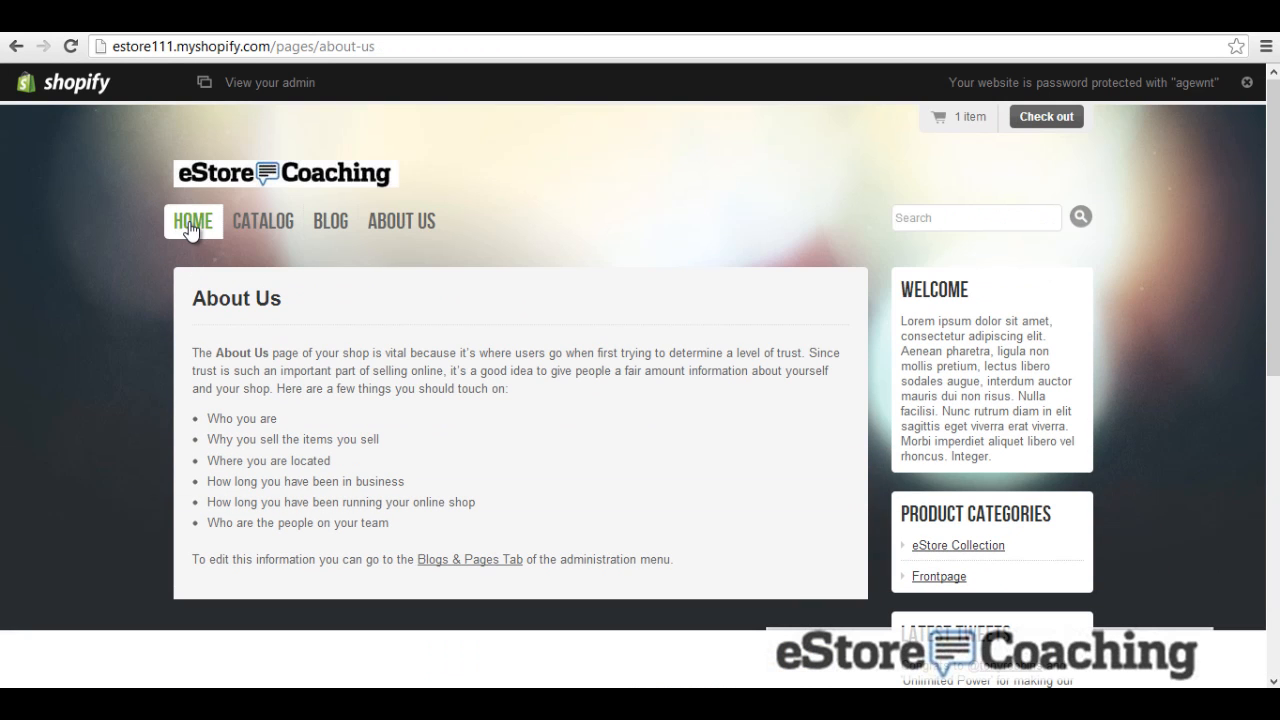
# Step: View the Megatronic storefront home page and dismiss the admin notice bar
pyautogui.click(190, 222)
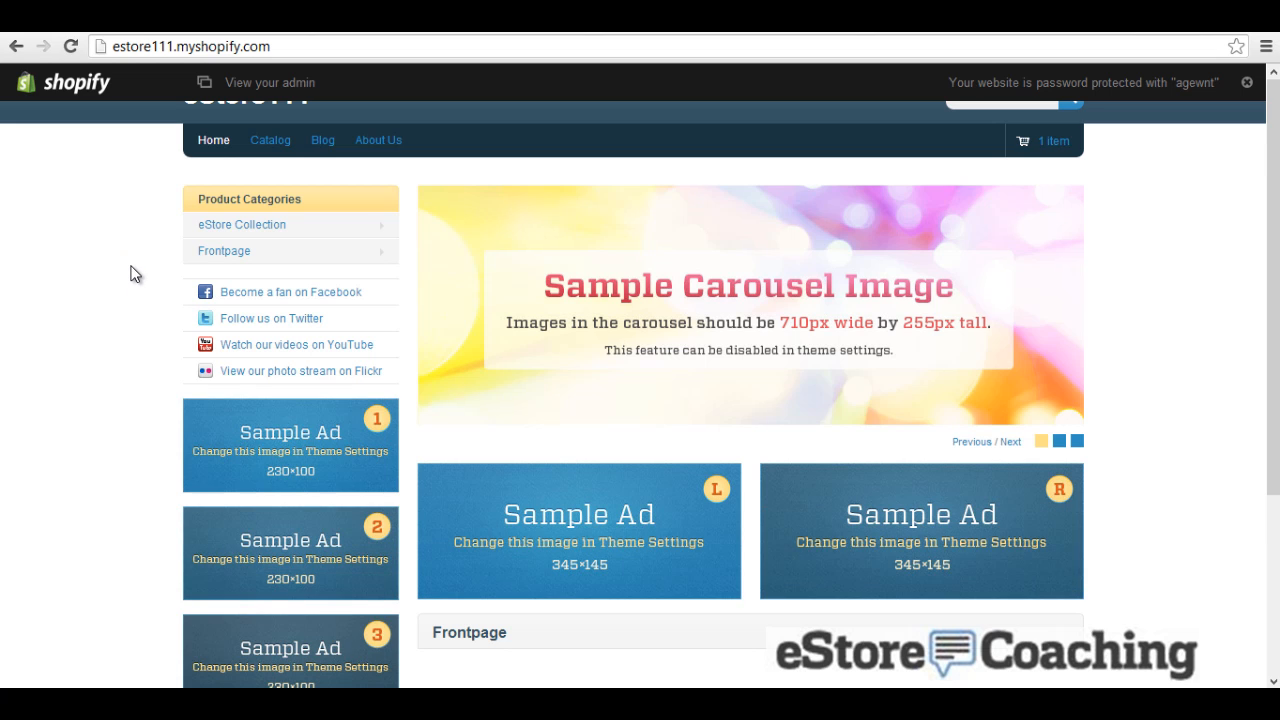
pyautogui.scroll(-1, 130, 275)
pyautogui.scroll(1, 130, 275)
pyautogui.click(1246, 83)
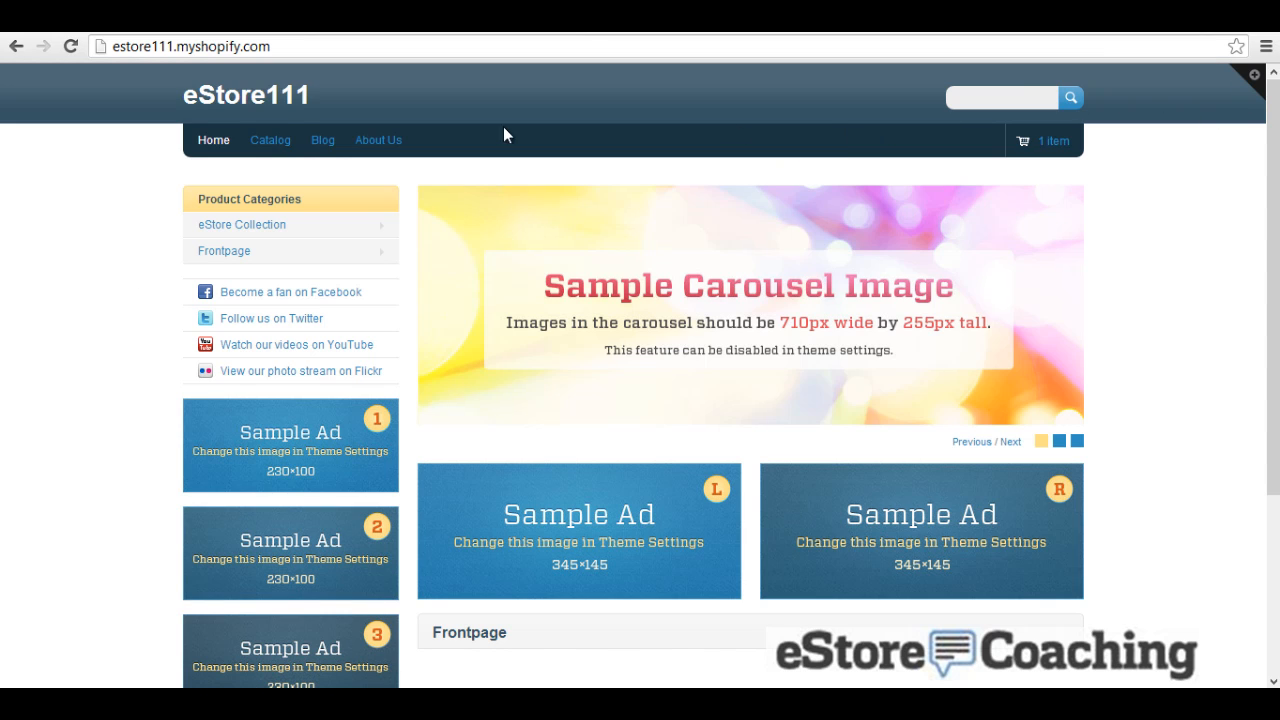
# Step: Browse the eStore Collection by the nike and polo tags, then view the Frontpage collection
pyautogui.click(250, 224)
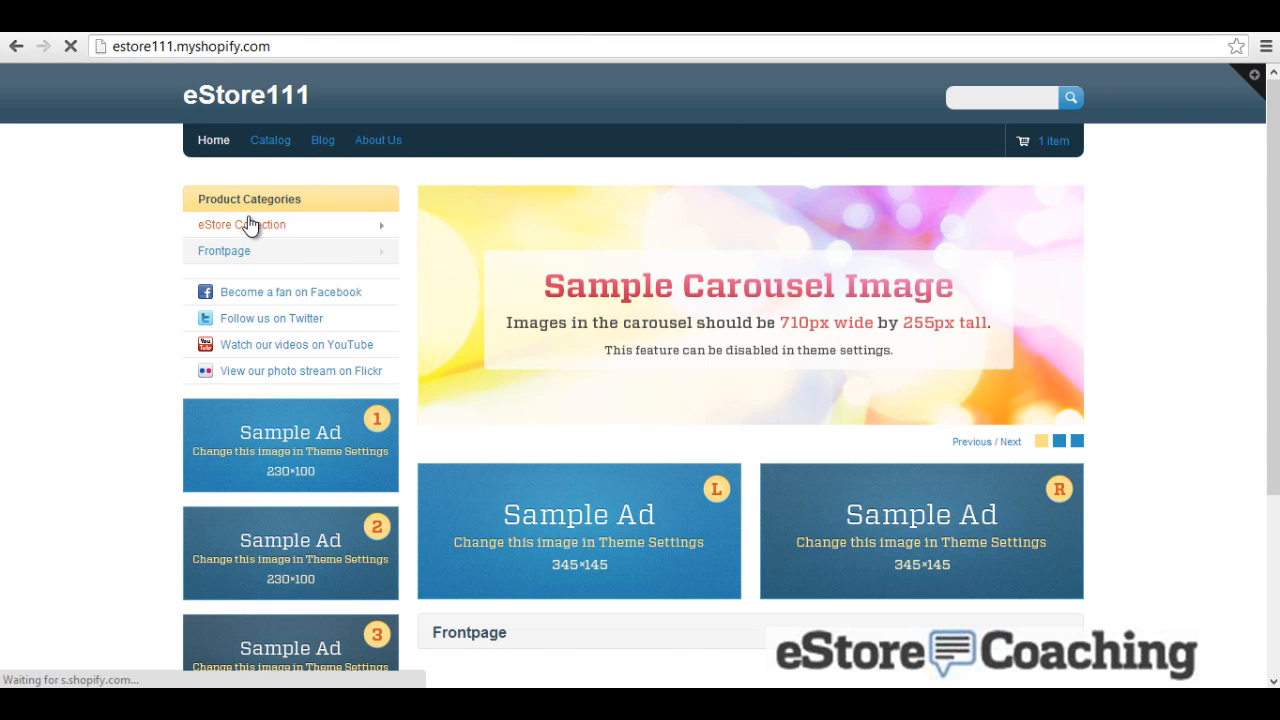
pyautogui.click(468, 245)
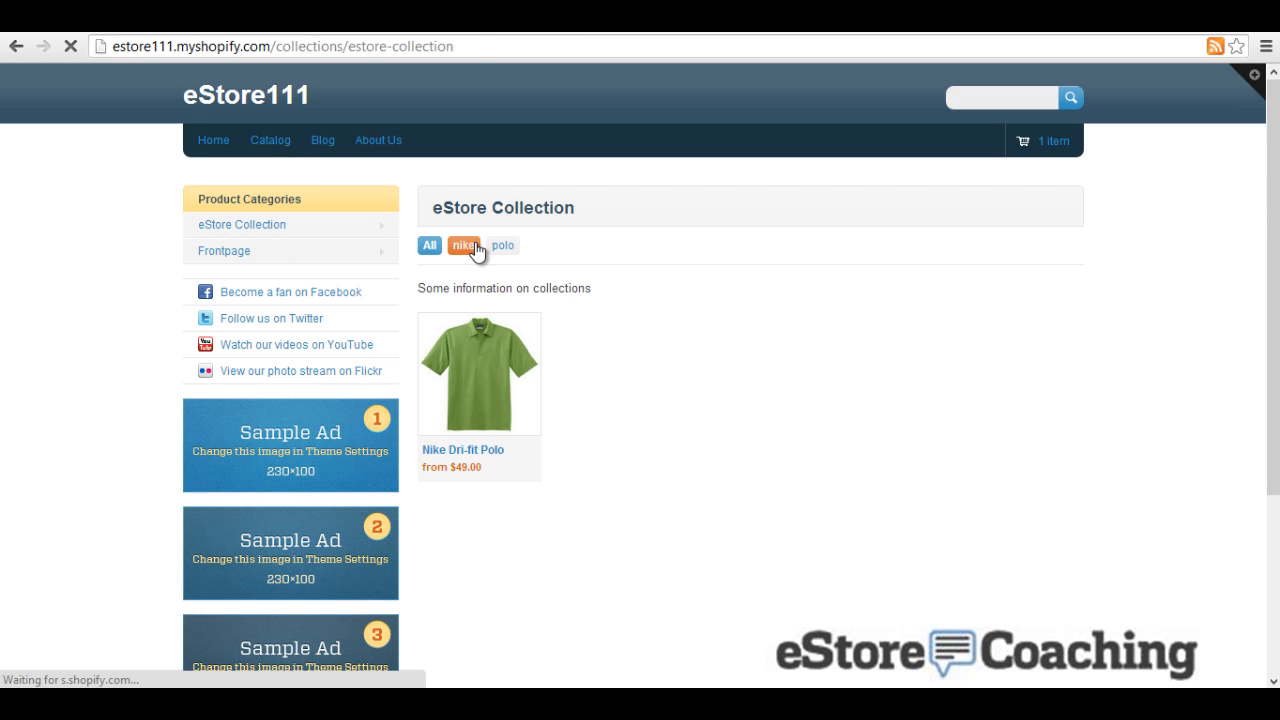
pyautogui.click(497, 246)
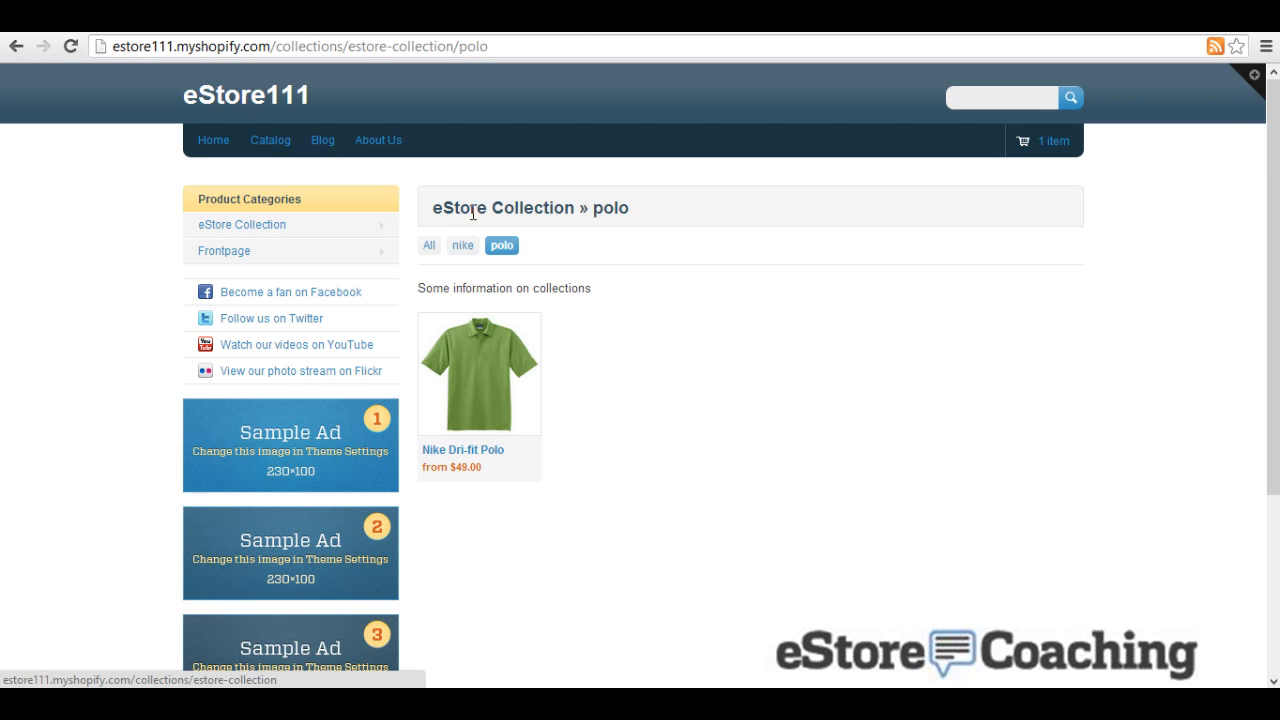
pyautogui.click(222, 228)
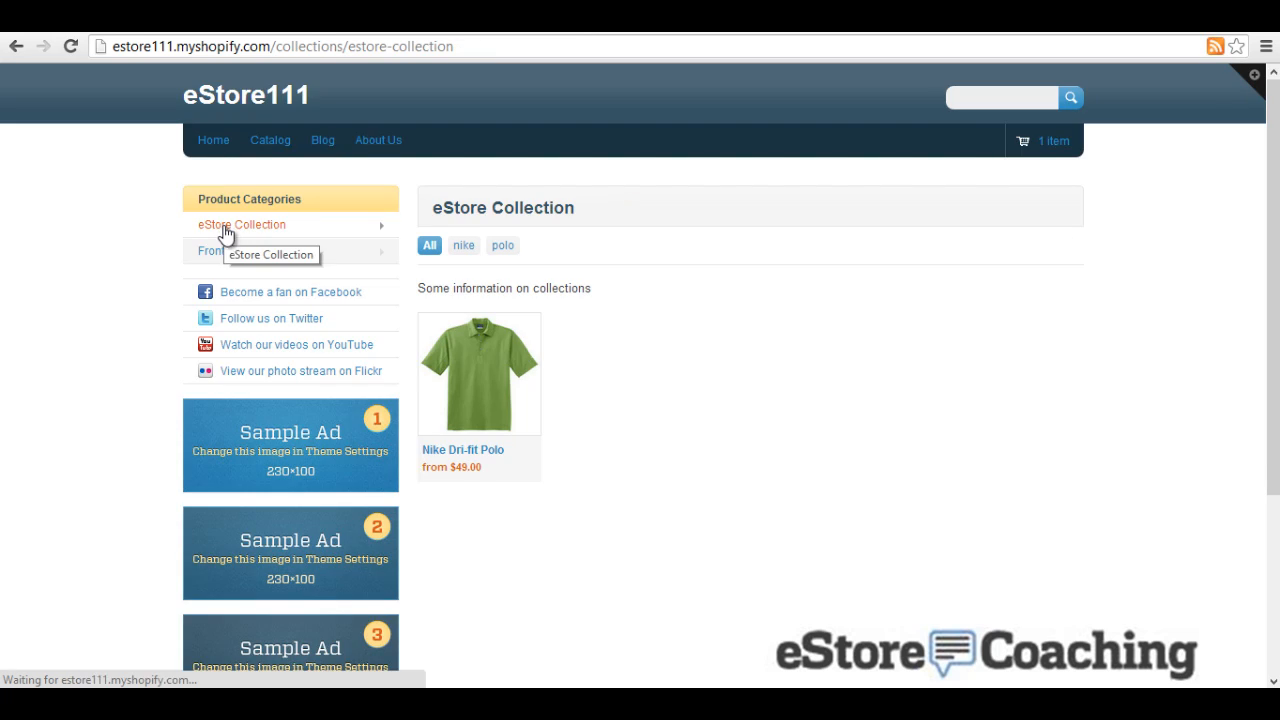
pyautogui.click(238, 260)
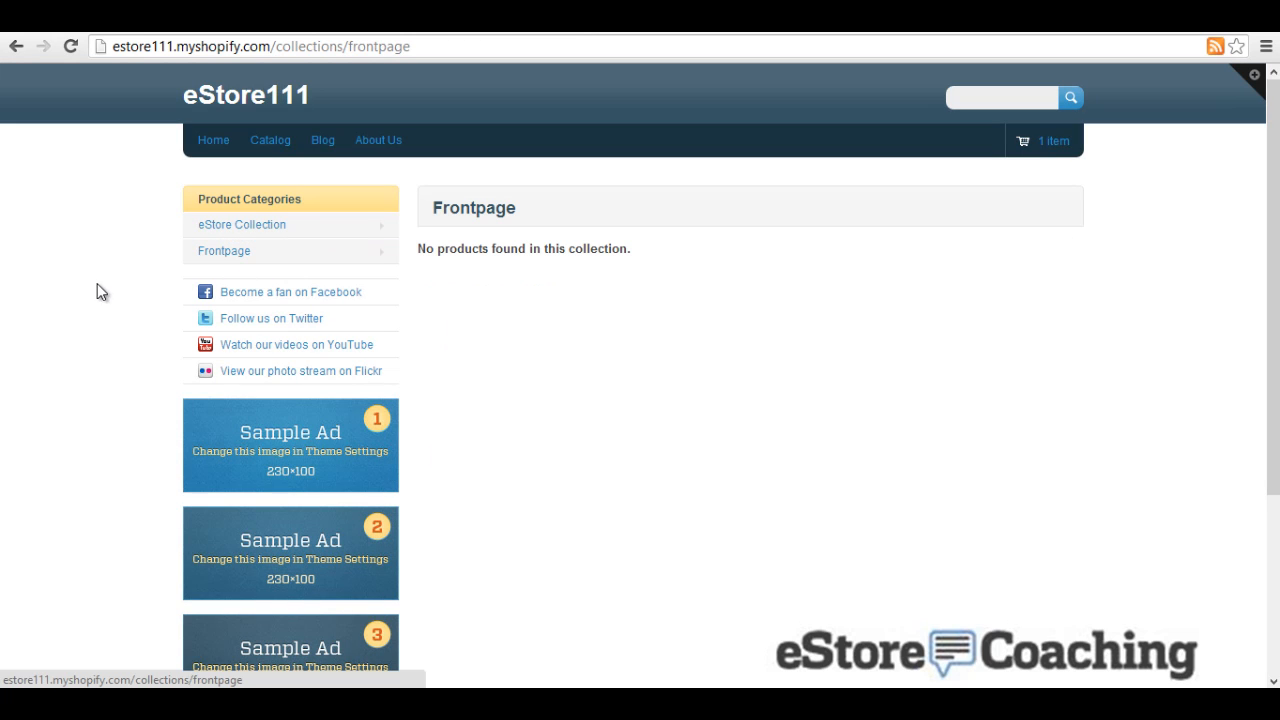
pyautogui.scroll(-3, 320, 363)
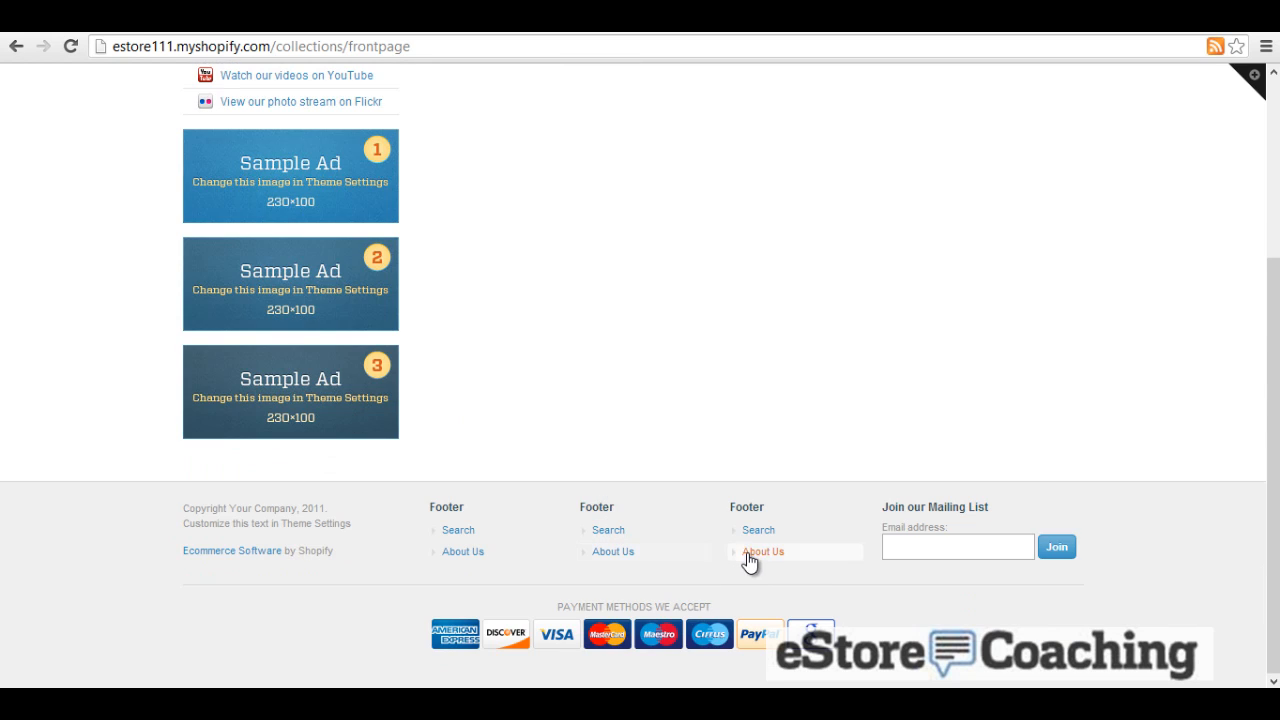
pyautogui.scroll(3, 716, 511)
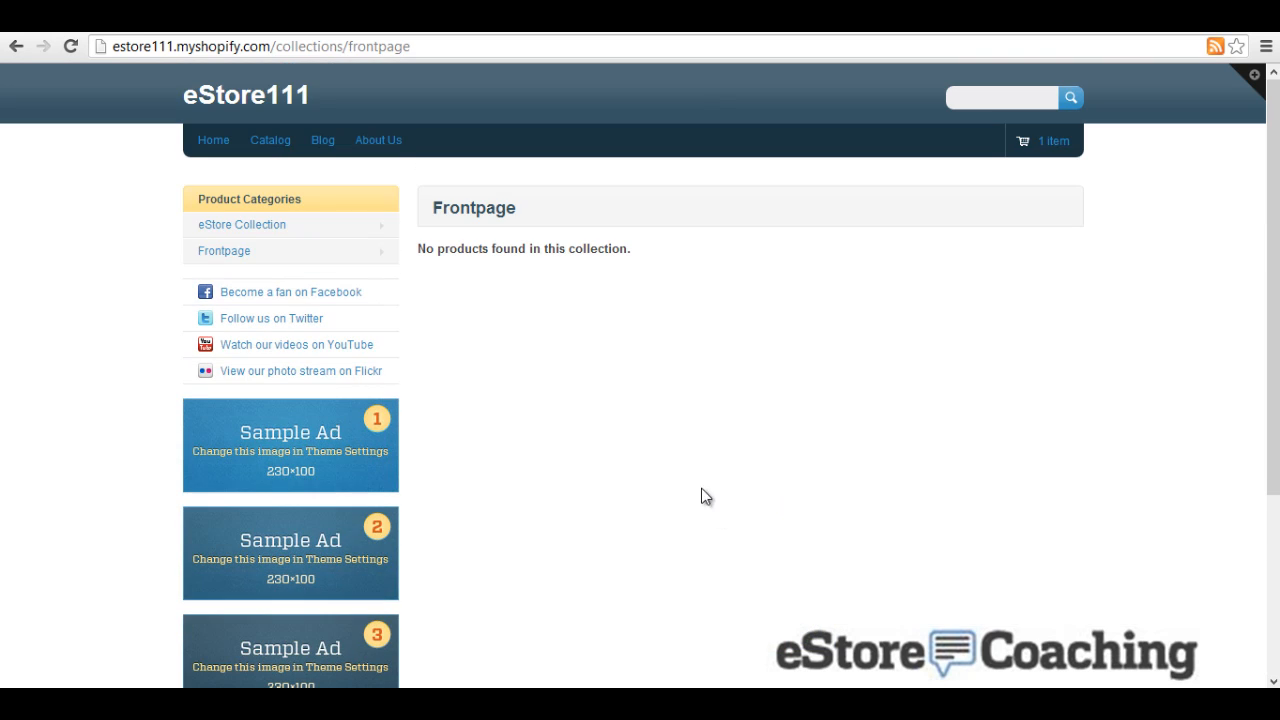
# Step: Open the Nike Dri-fit Polo from Catalog and select the Small size at $49.00
pyautogui.click(270, 140)
pyautogui.click(512, 330)
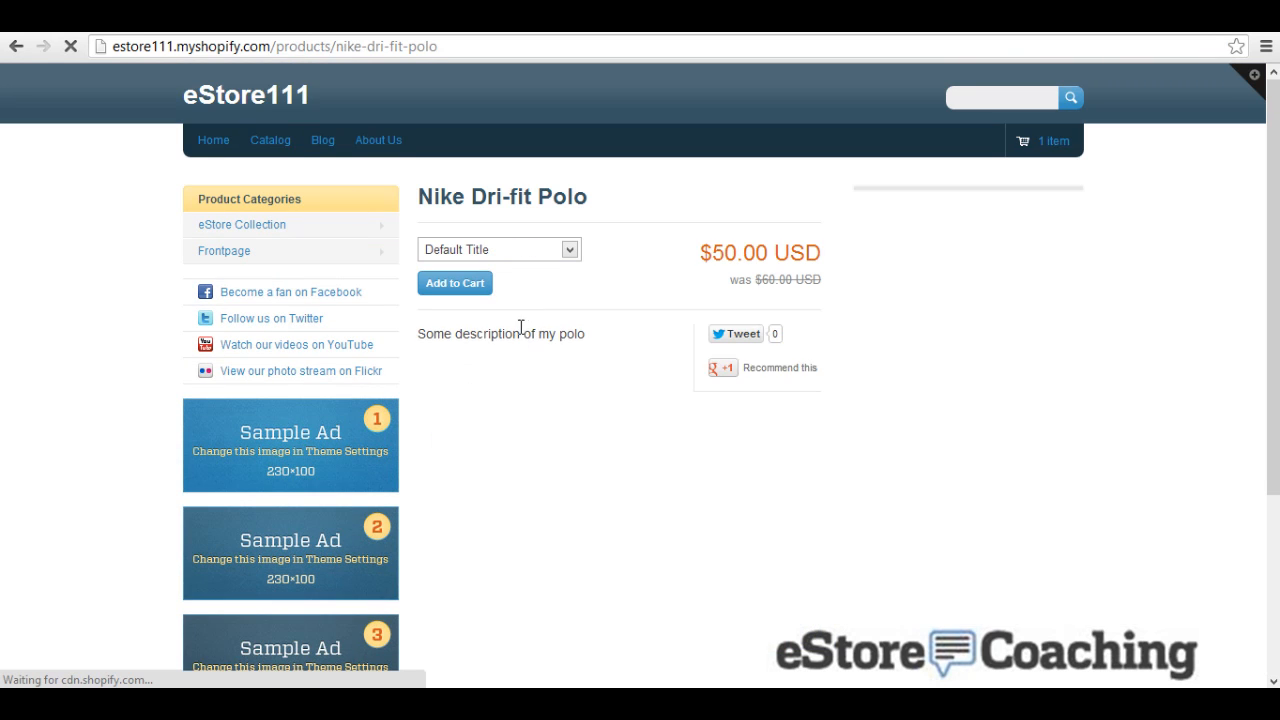
pyautogui.click(535, 251)
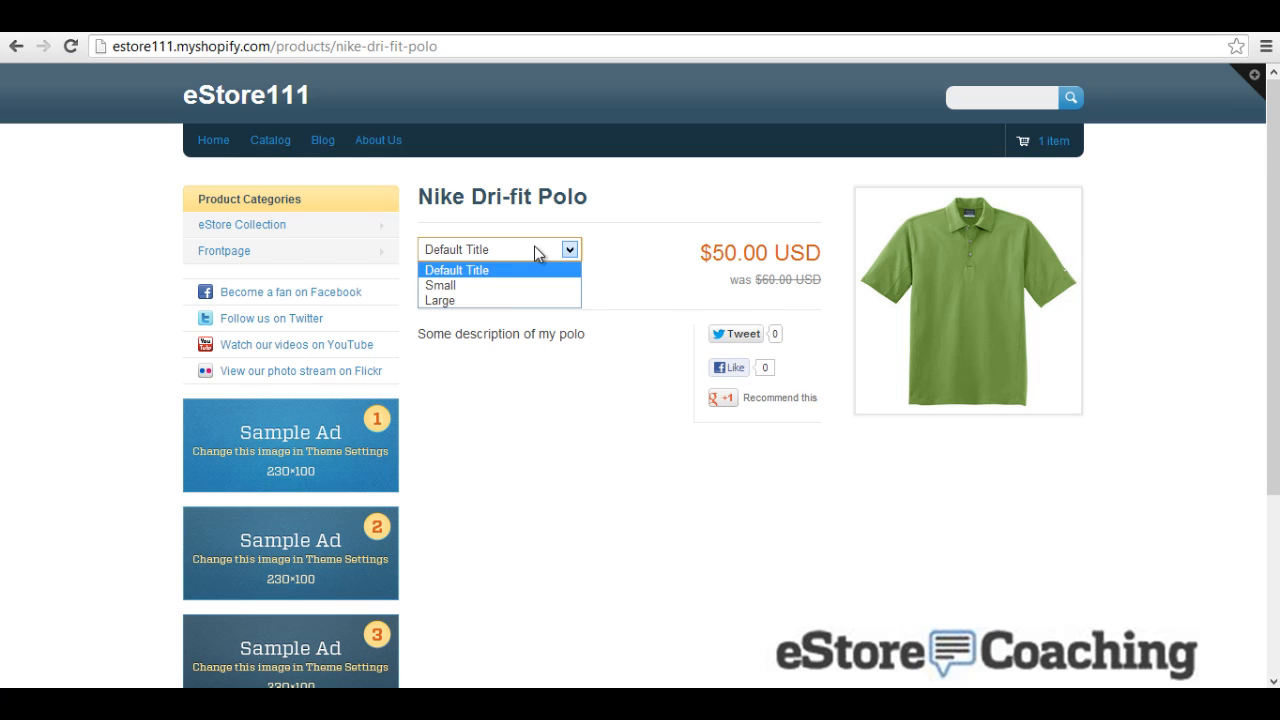
pyautogui.click(500, 285)
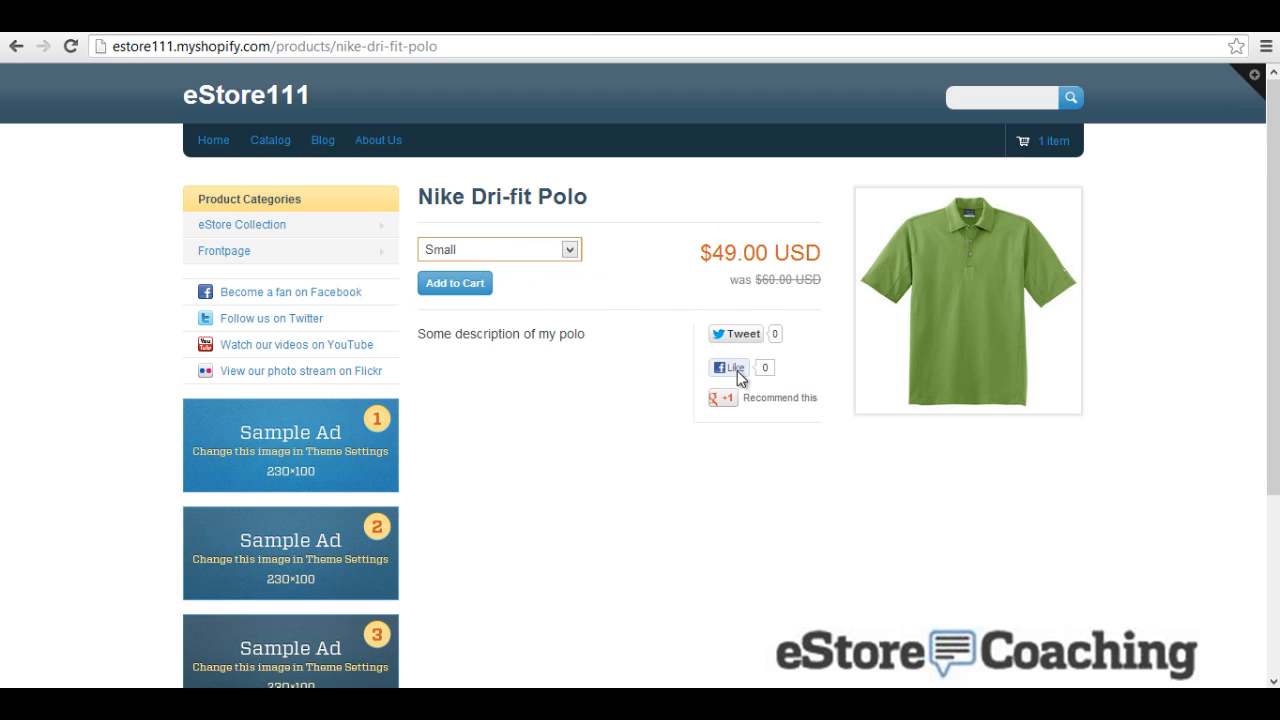